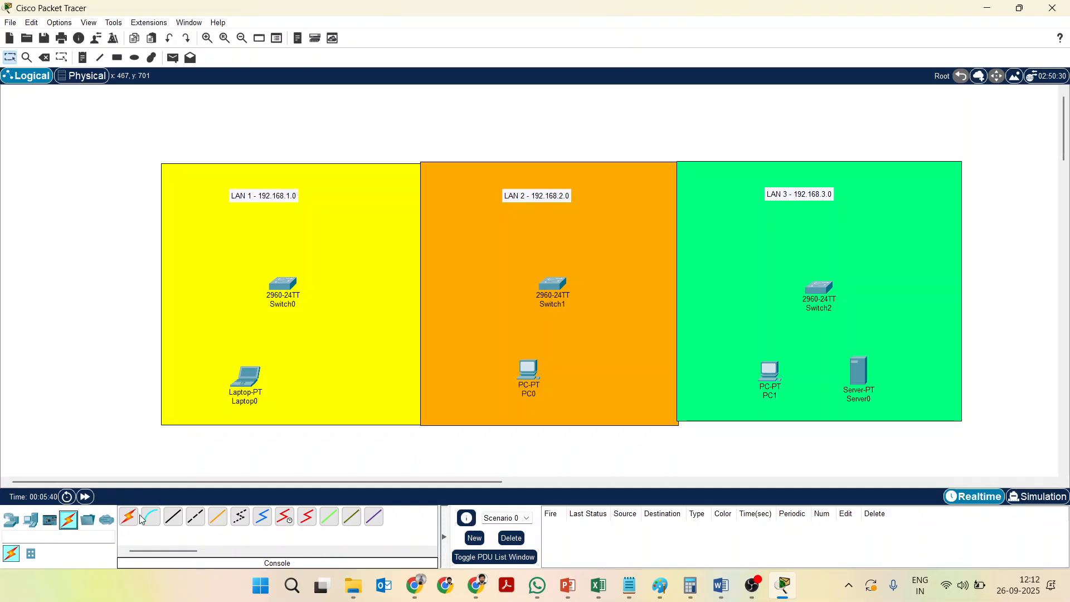
# - Connect Laptop0 to Switch0 and PC0 to Switch1 using the automatically chosen connection type
pyautogui.click(129, 517)
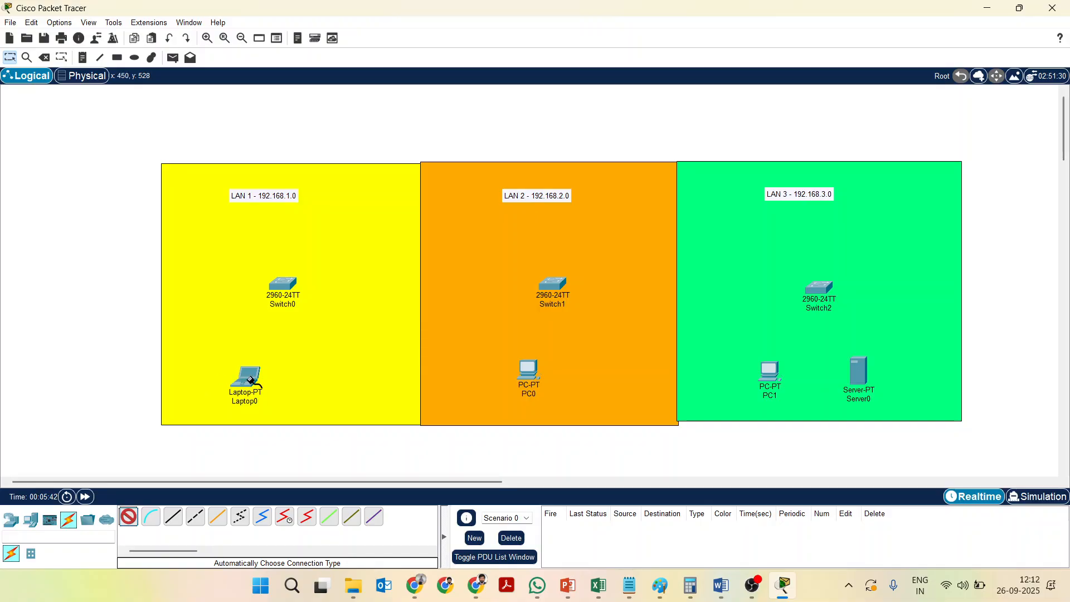
pyautogui.click(246, 376)
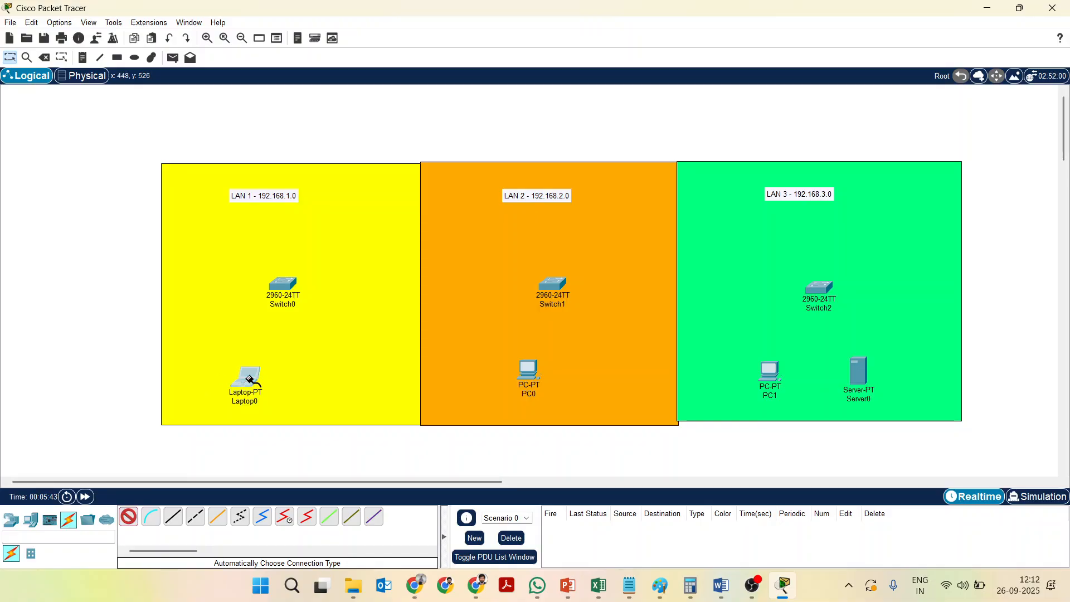
pyautogui.click(287, 284)
pyautogui.click(128, 517)
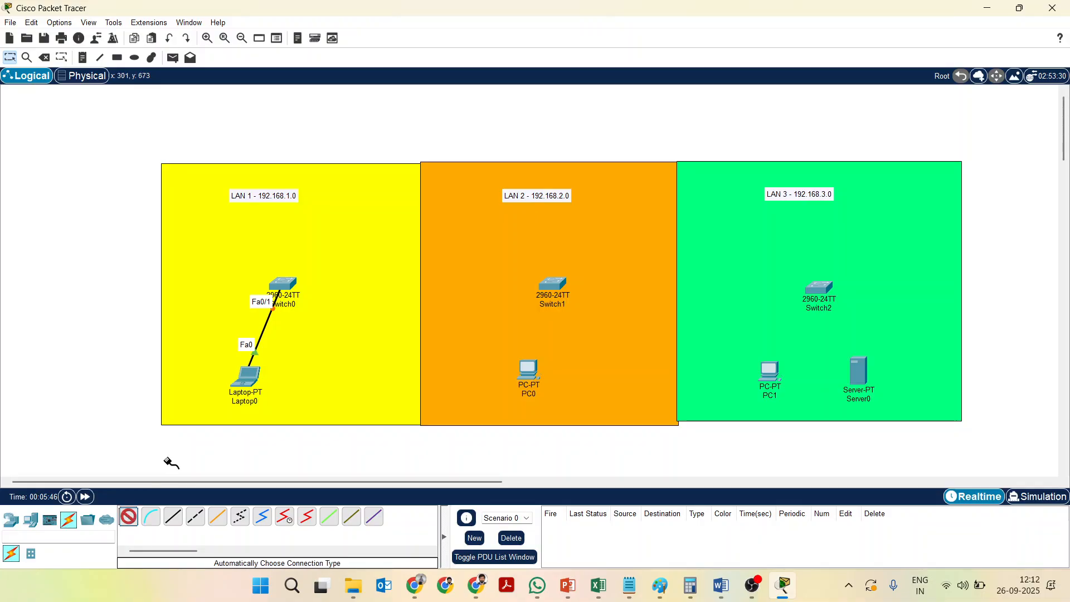
pyautogui.click(528, 369)
pyautogui.click(549, 279)
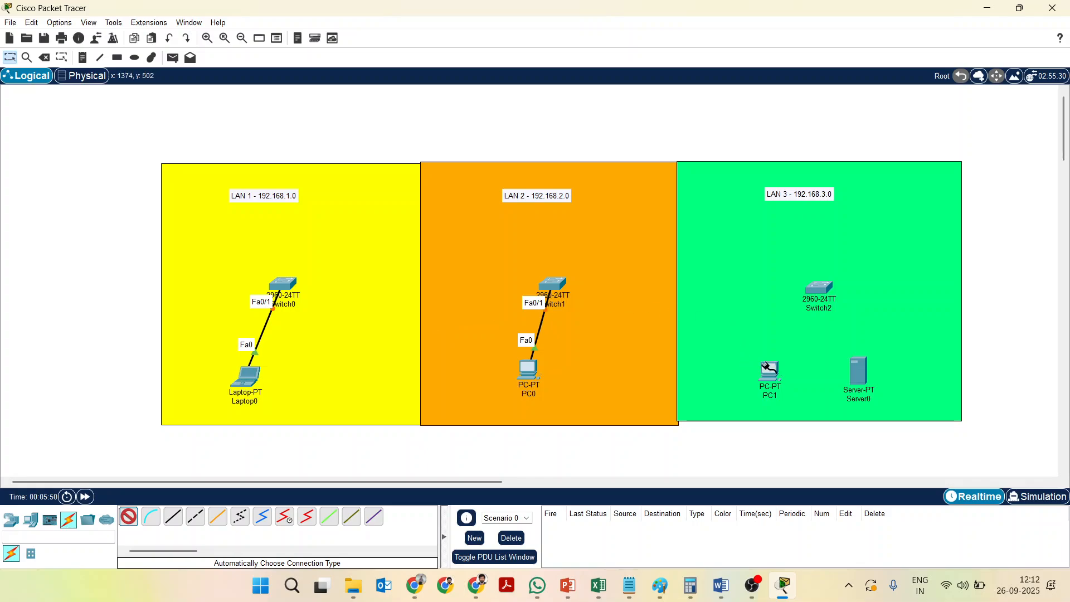
# - Connect PC1 and Server0 to Switch2 in LAN 3 using the automatically chosen connection type
pyautogui.click(769, 369)
pyautogui.click(818, 287)
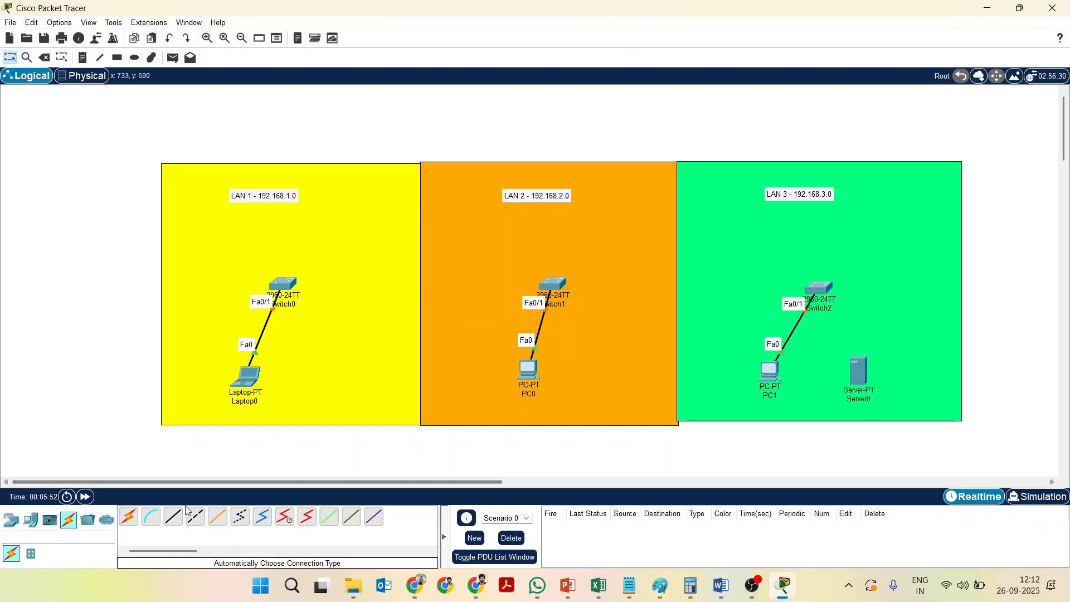
pyautogui.click(128, 517)
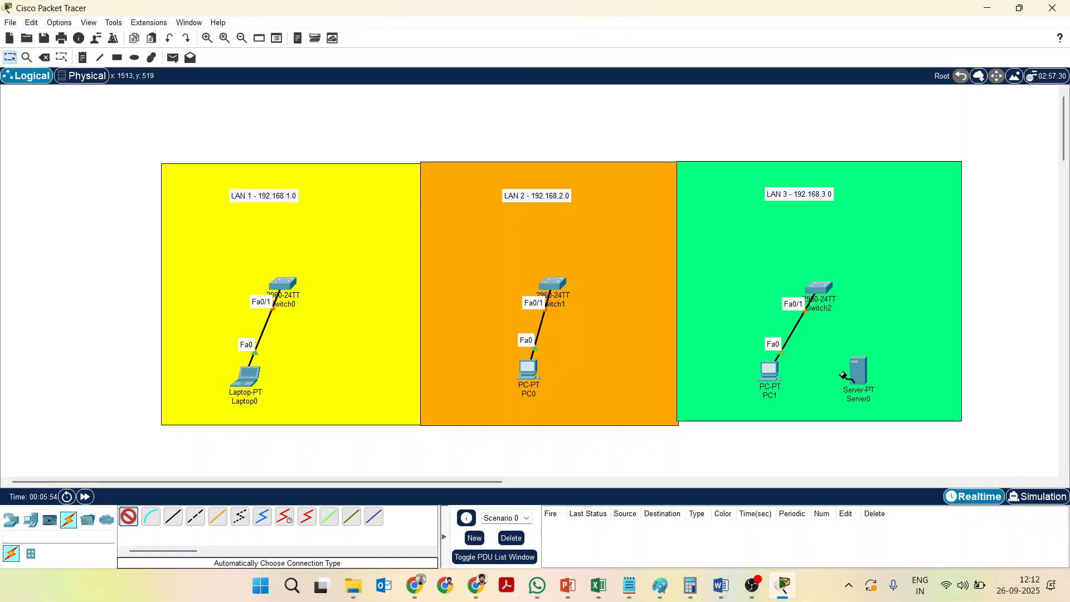
pyautogui.click(858, 370)
pyautogui.click(829, 288)
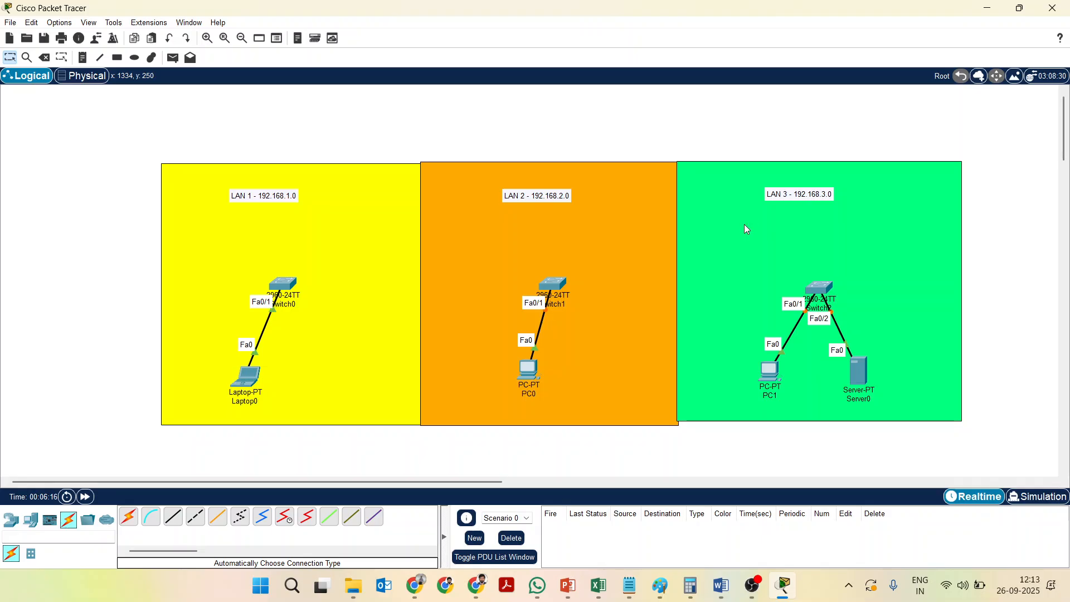
pyautogui.scroll(1, 744, 224)
pyautogui.scroll(-5, 922, 235)
pyautogui.scroll(-1, 741, 266)
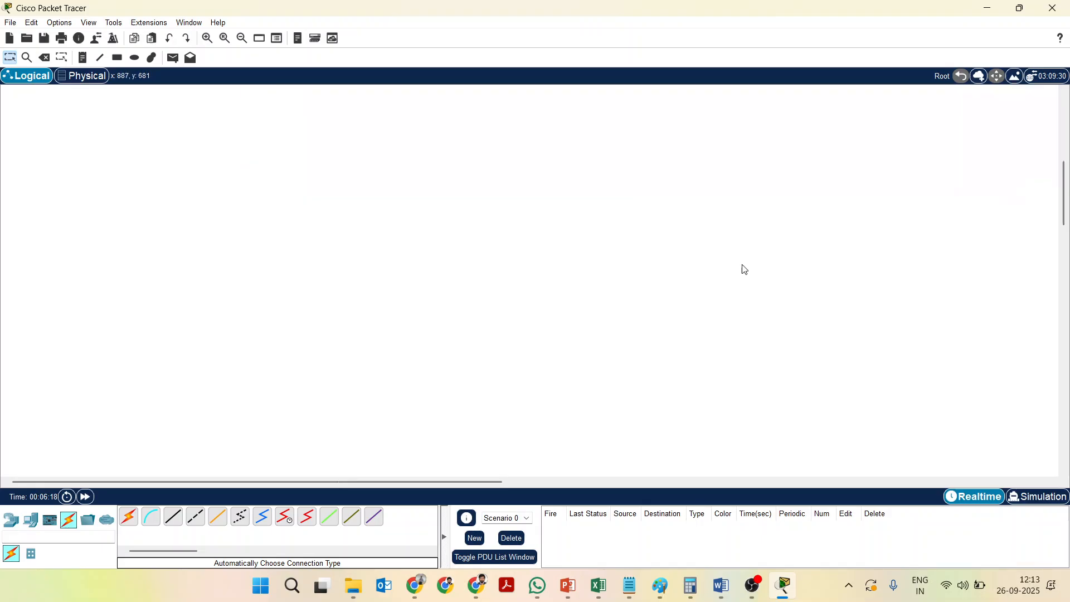
pyautogui.scroll(2, 737, 265)
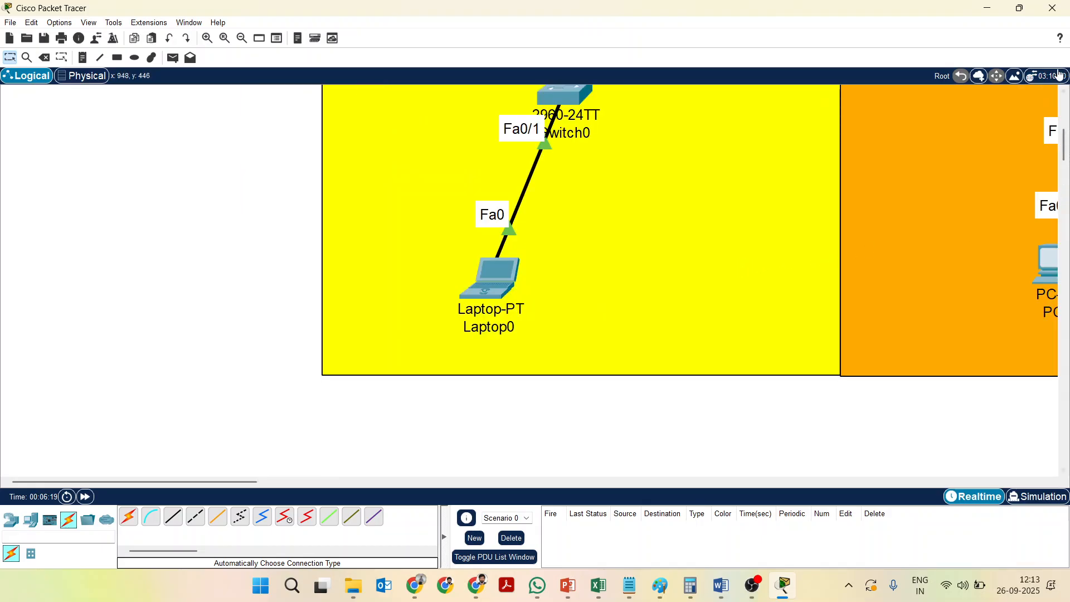
pyautogui.scroll(5, 634, 249)
pyautogui.scroll(-1, 623, 290)
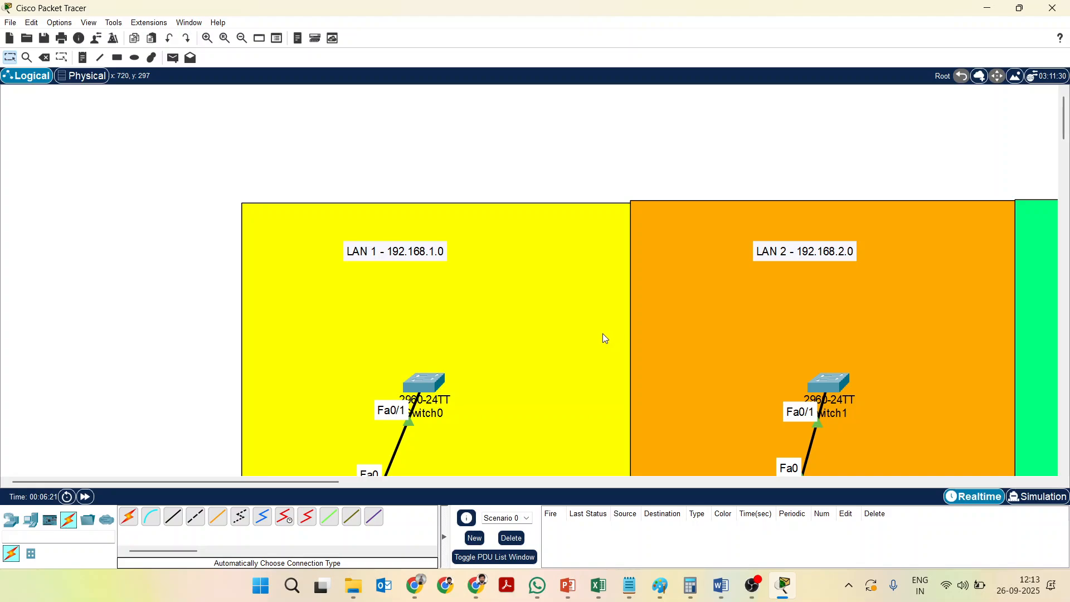
# - Set Laptop0's FastEthernet0 interface to static IPv4 address 192.168.1.2 with subnet mask 255.255.255.0
pyautogui.scroll(1, 604, 335)
pyautogui.scroll(-4, 604, 335)
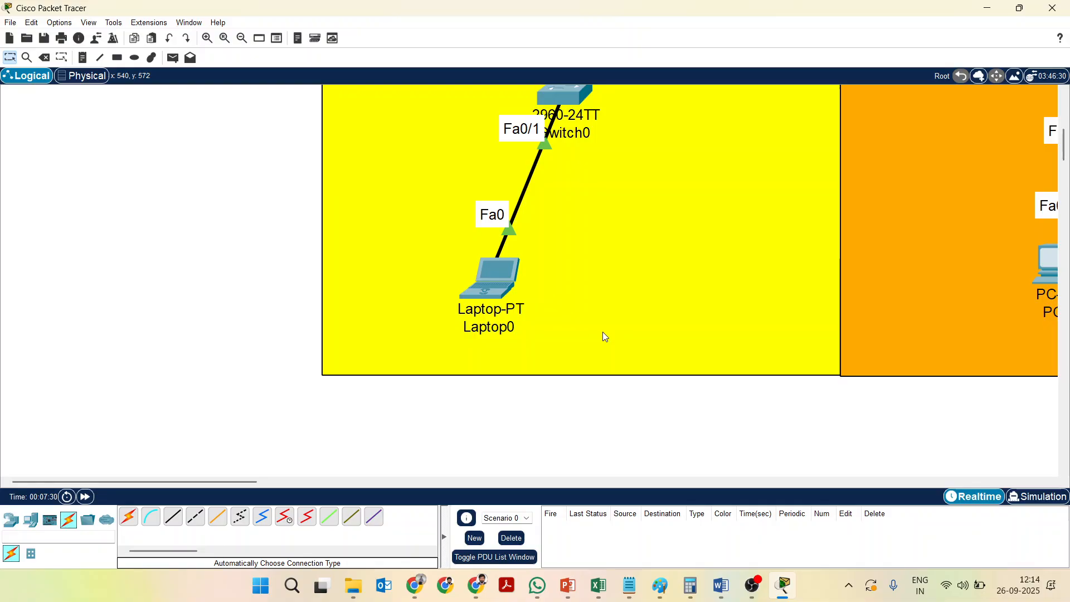
pyautogui.click(489, 277)
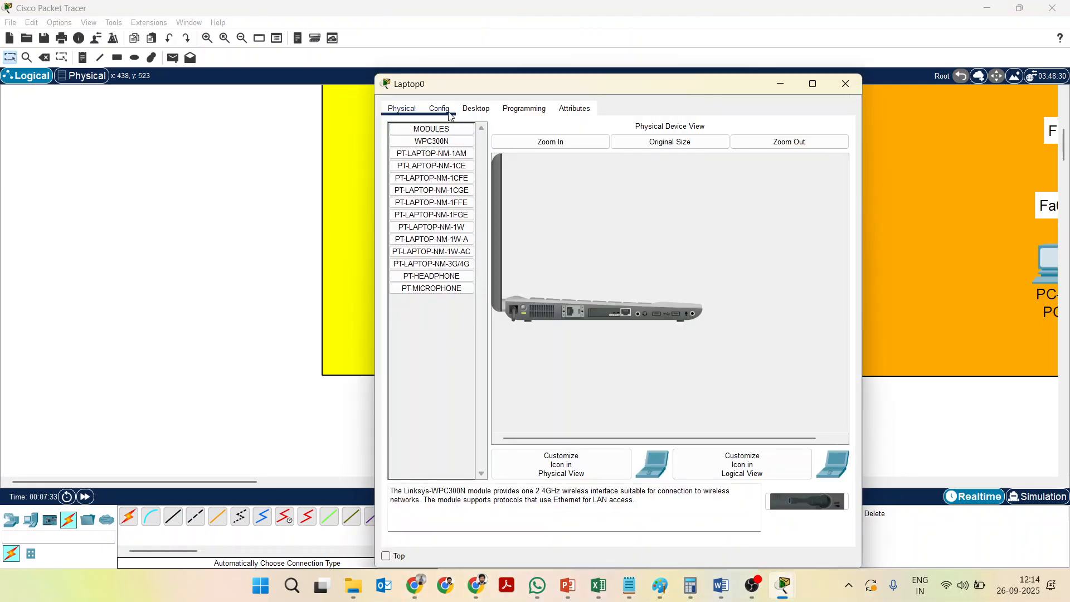
pyautogui.click(439, 109)
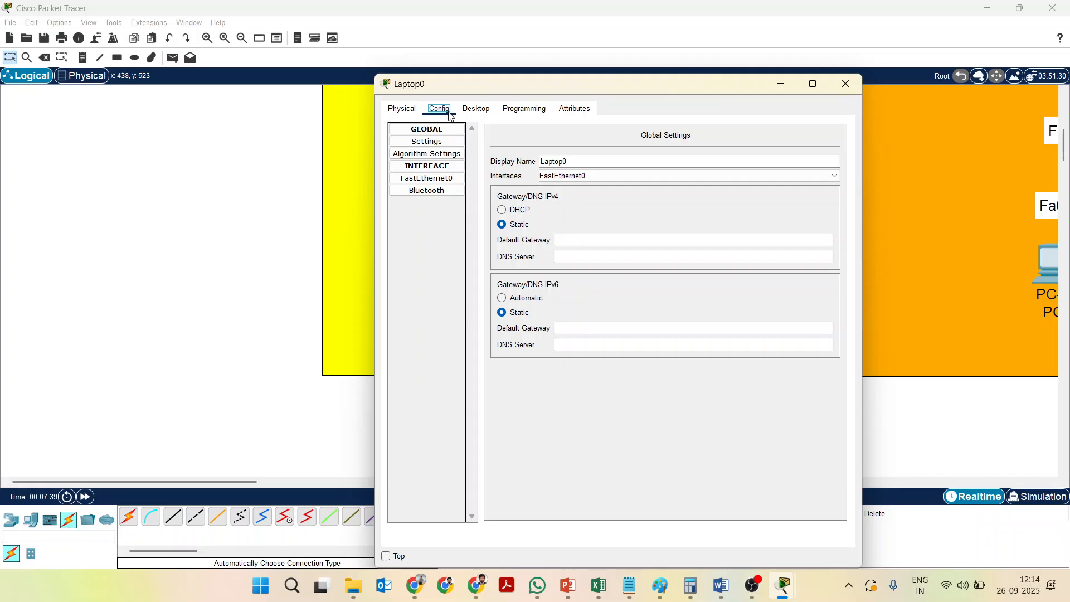
pyautogui.click(440, 178)
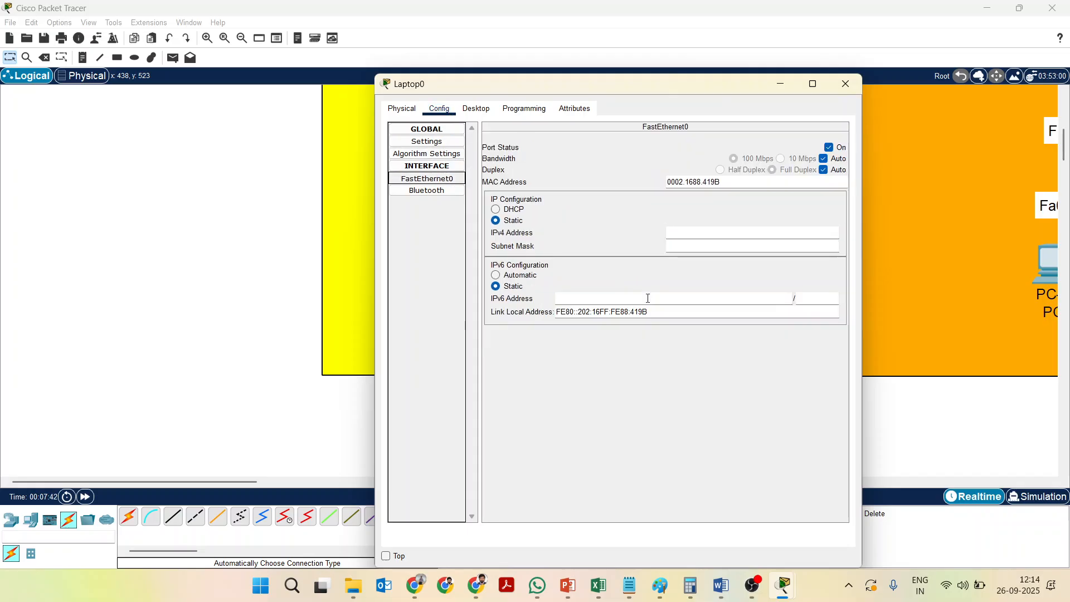
pyautogui.click(687, 236)
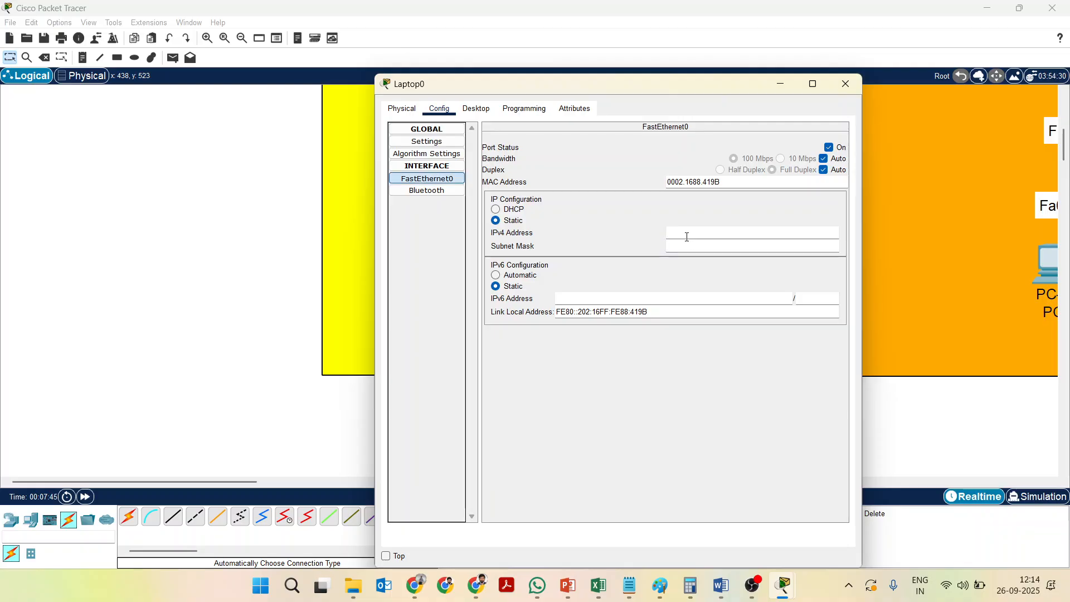
pyautogui.write('192.168.1.')
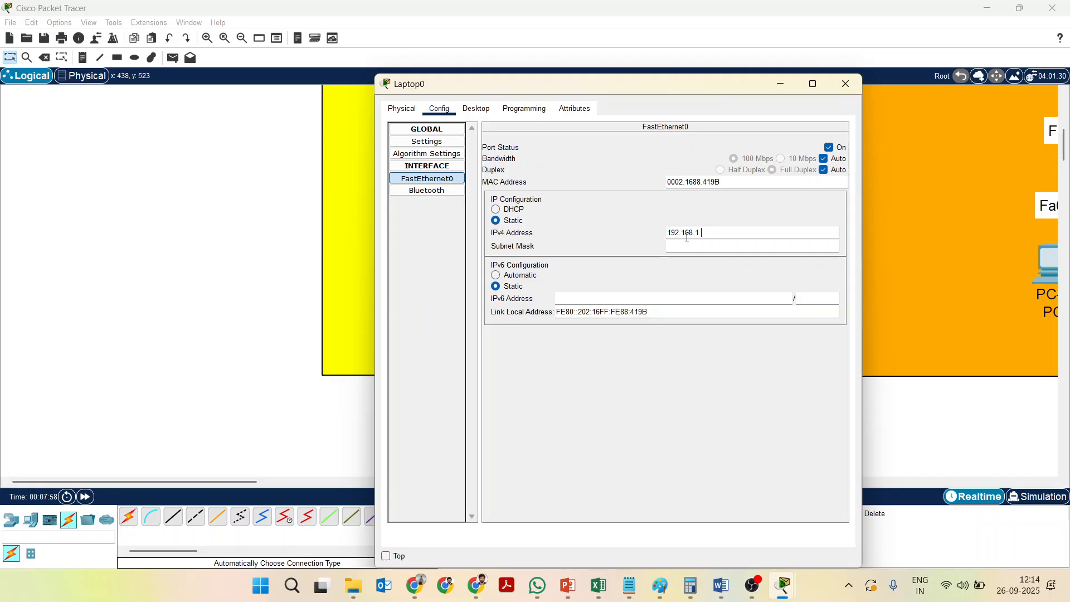
pyautogui.write('2')
pyautogui.click(687, 245)
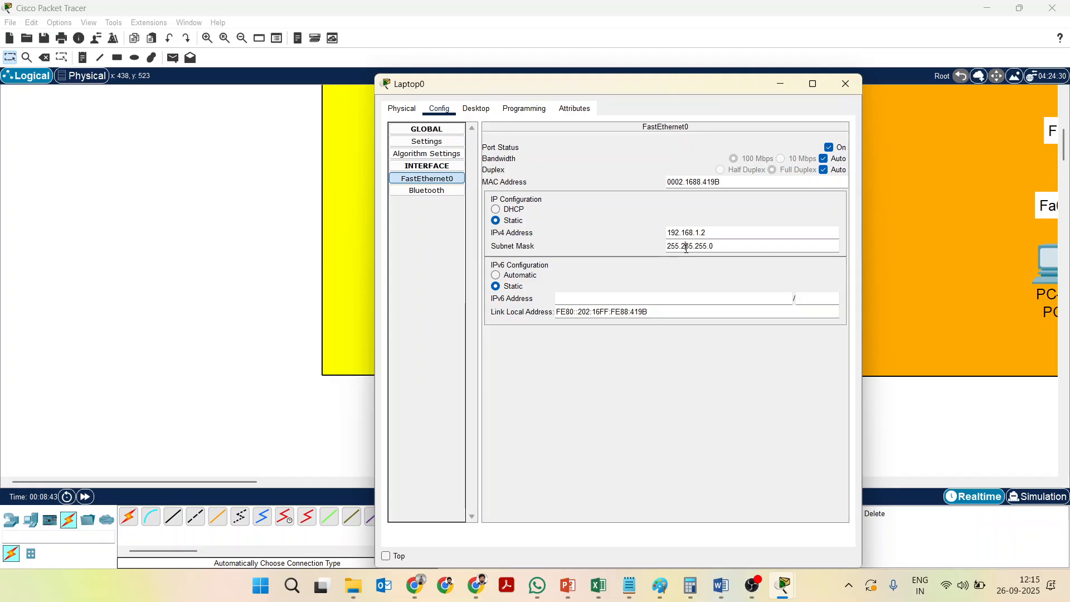
pyautogui.click(858, 89)
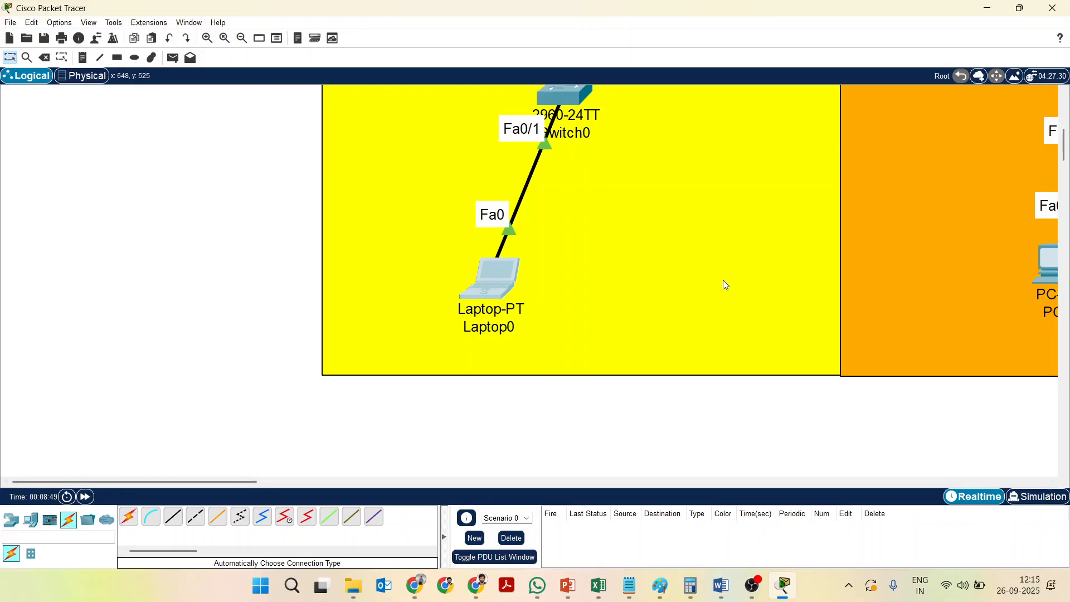
# - Assign PC0's FastEthernet0 interface the static IPv4 address 192.168.2.2 with subnet mask 255.255.255.0
pyautogui.scroll(-2, 723, 280)
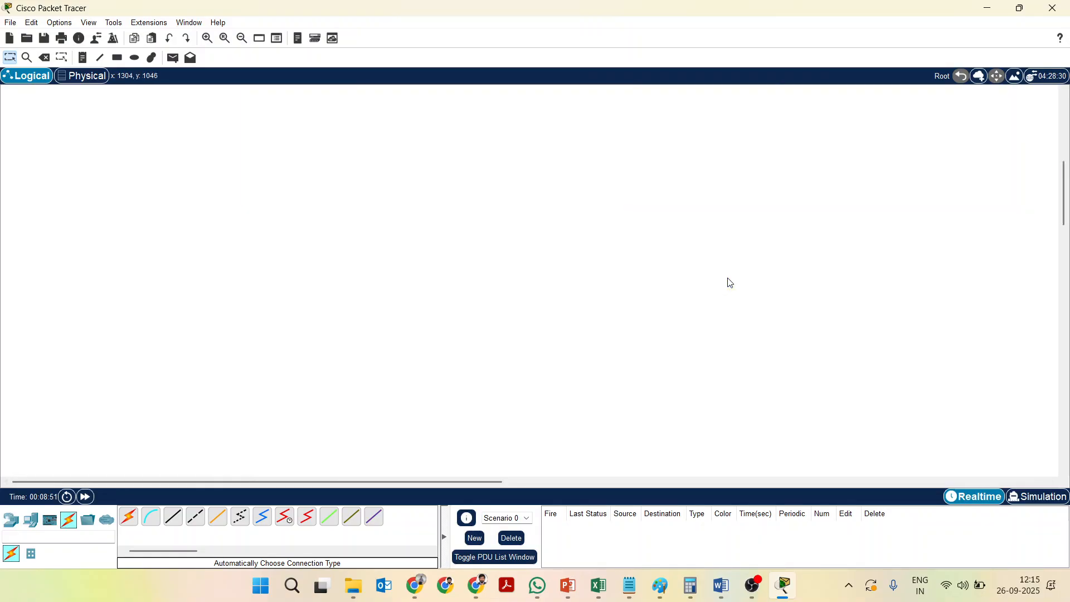
pyautogui.scroll(3, 728, 277)
pyautogui.scroll(-1, 727, 278)
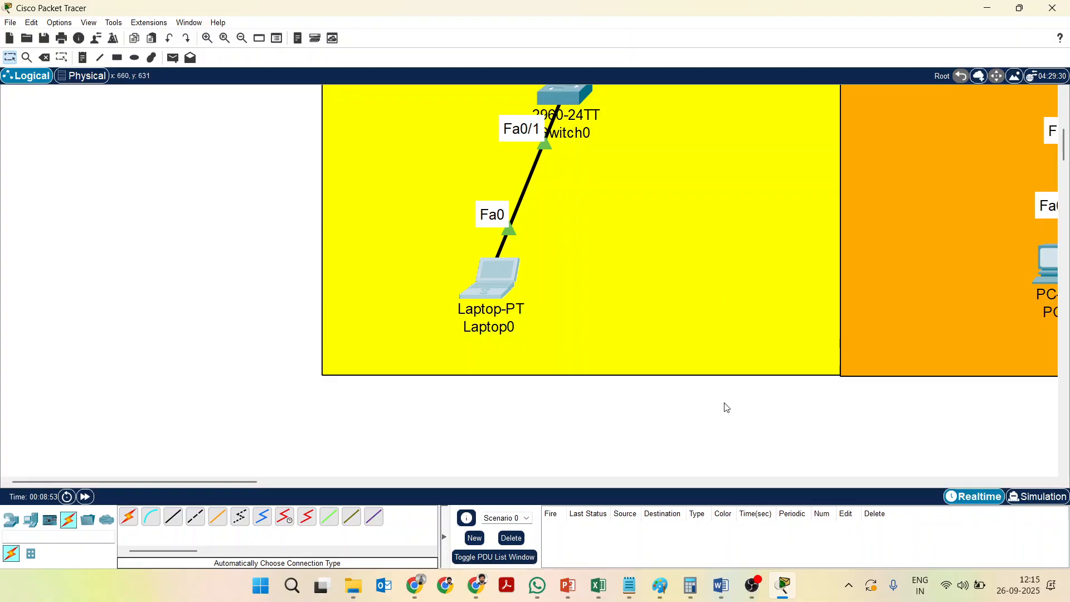
pyautogui.moveTo(195, 482); pyautogui.dragTo(321, 481)
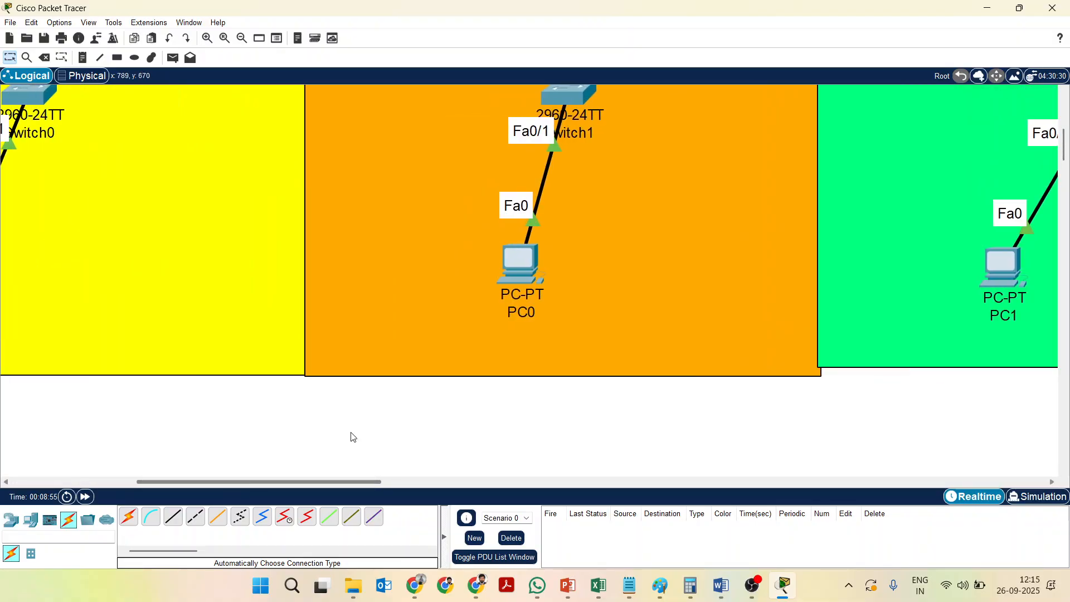
pyautogui.scroll(-2, 385, 364)
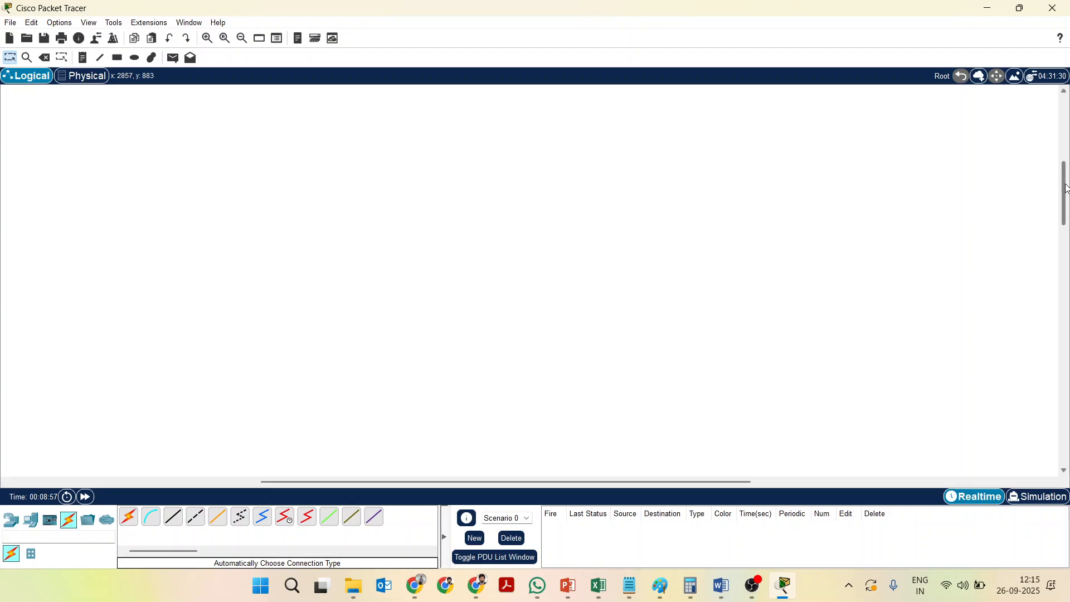
pyautogui.moveTo(1062, 188); pyautogui.dragTo(1061, 146)
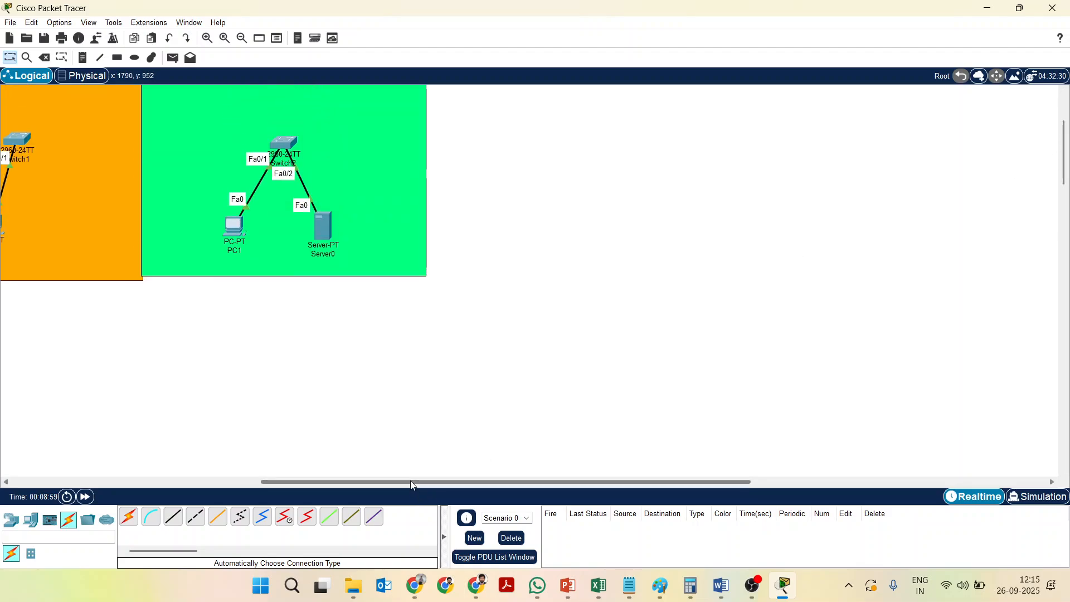
pyautogui.moveTo(410, 480); pyautogui.dragTo(196, 471)
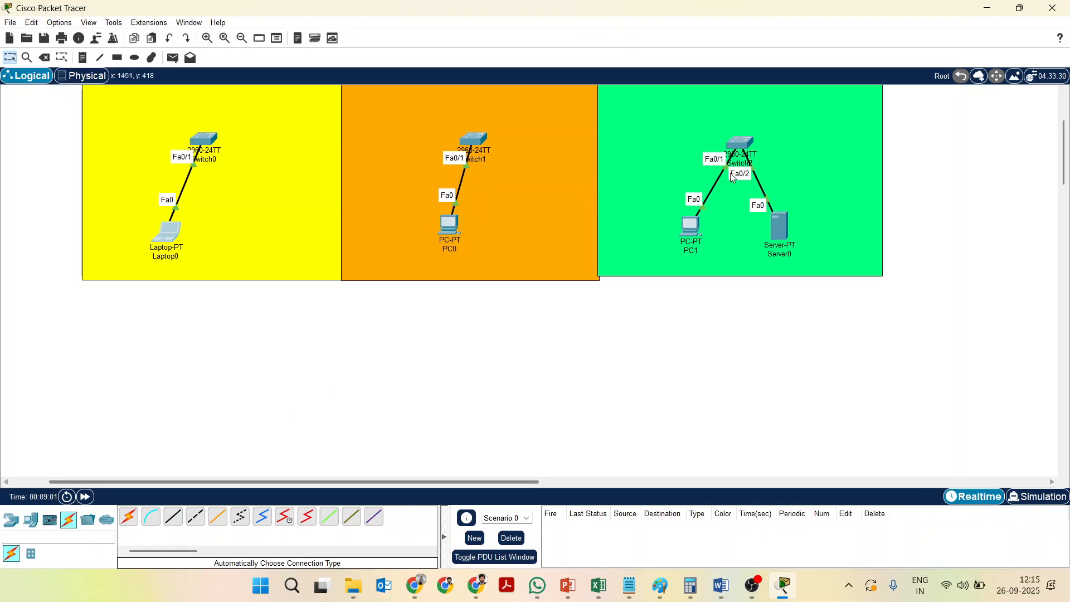
pyautogui.moveTo(1065, 139); pyautogui.dragTo(1065, 124)
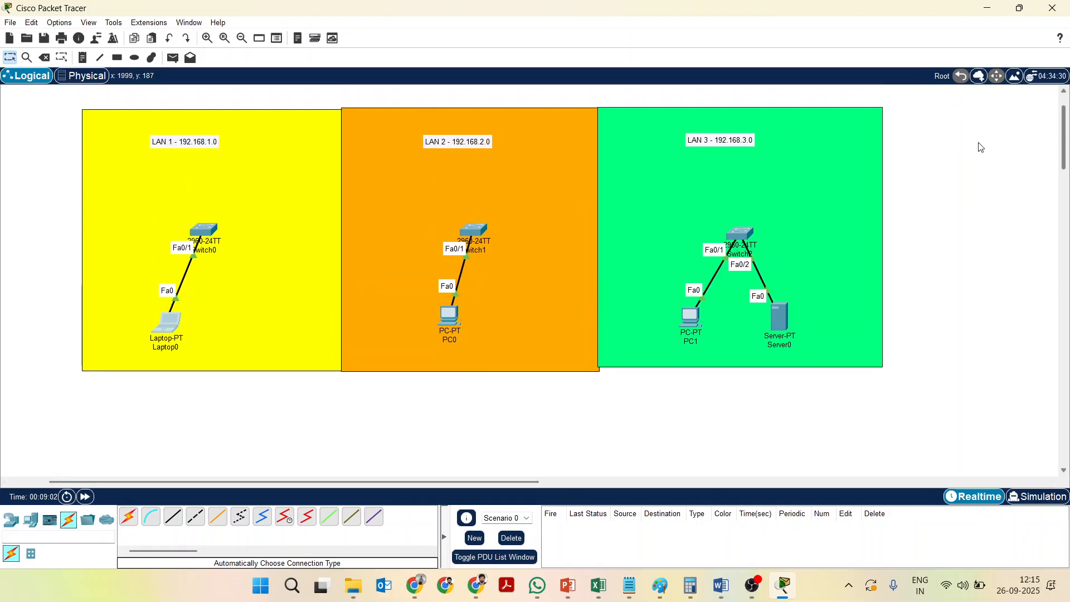
pyautogui.click(454, 324)
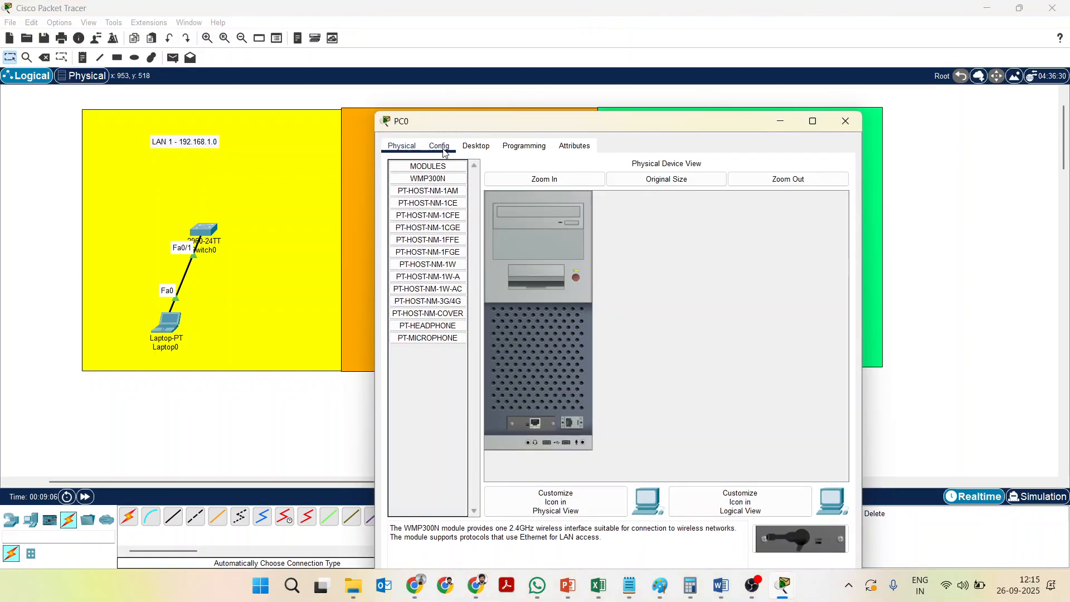
pyautogui.click(440, 146)
pyautogui.click(438, 219)
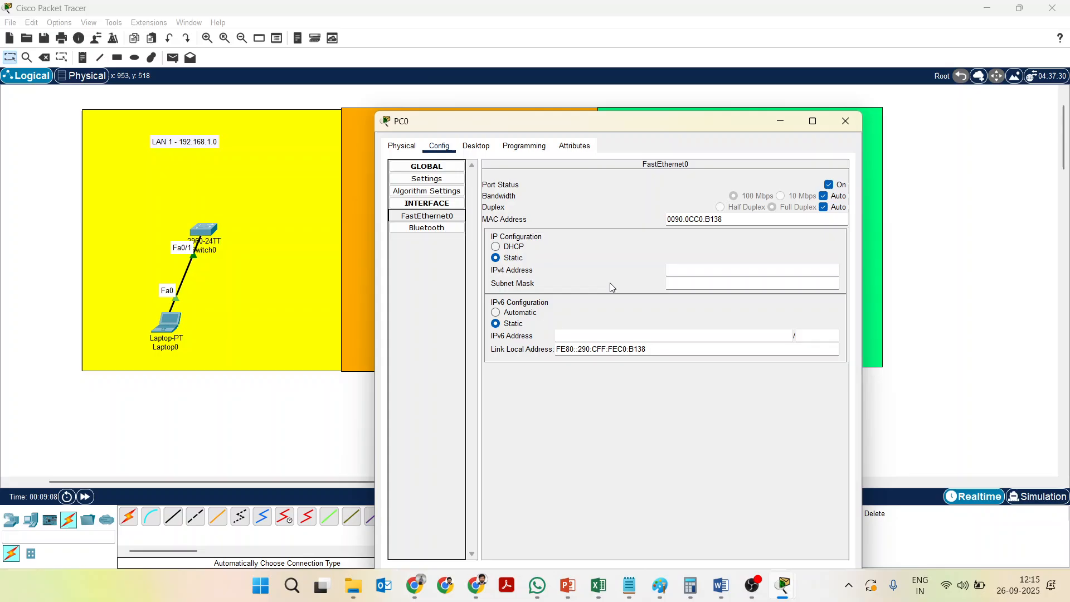
pyautogui.click(696, 273)
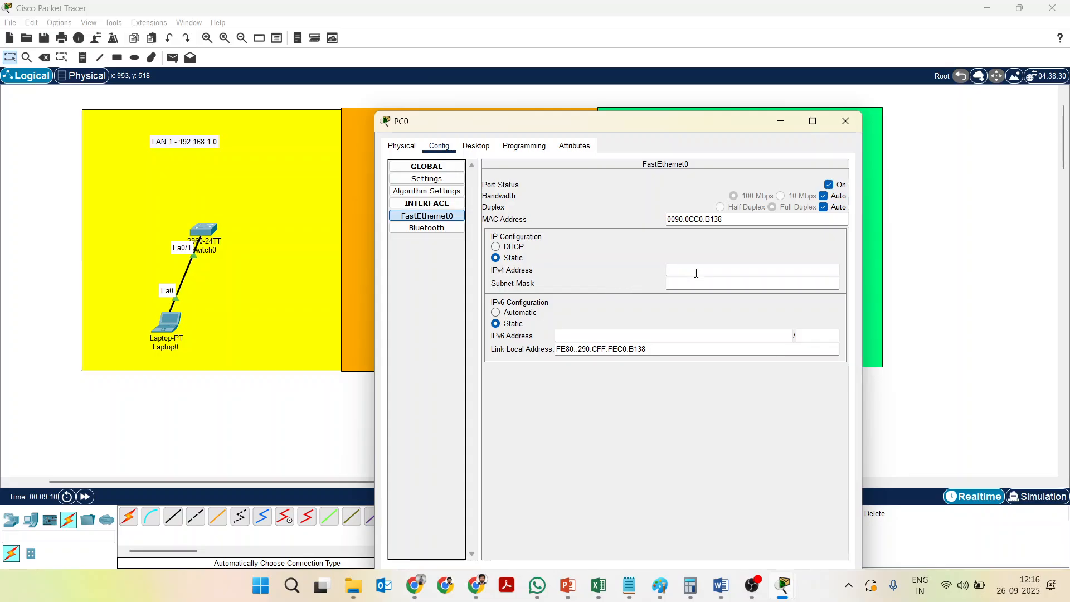
pyautogui.write('192')
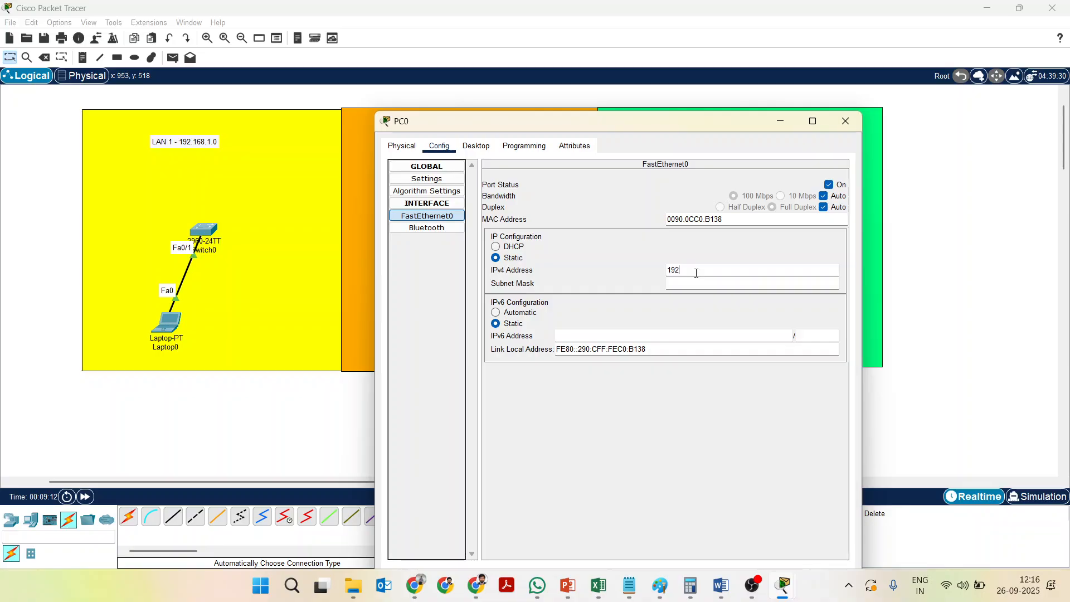
pyautogui.write('.168.2.')
pyautogui.write('2')
pyautogui.click(685, 284)
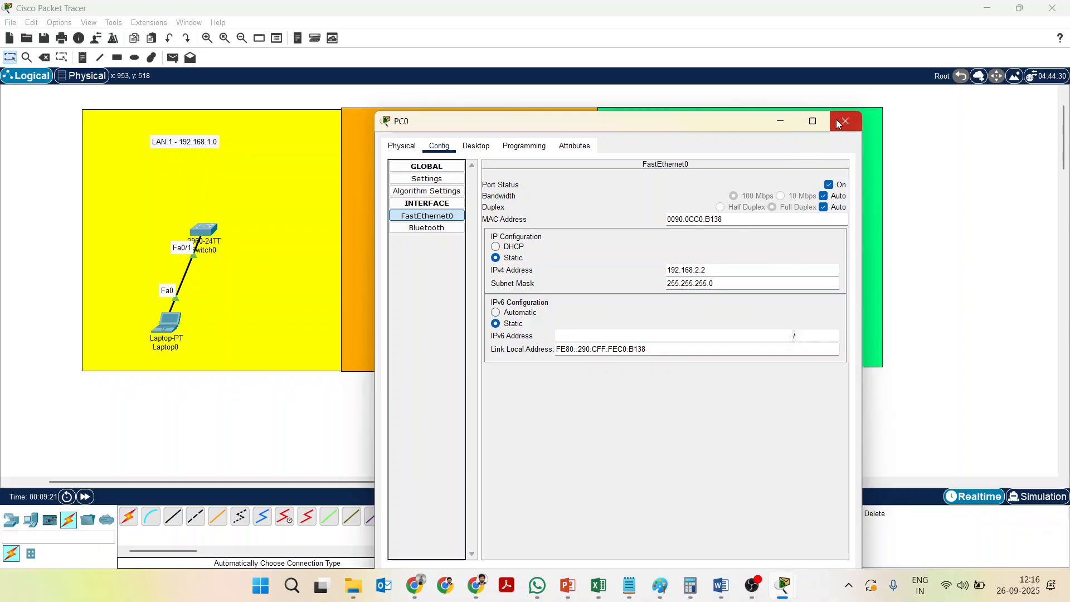
pyautogui.click(845, 121)
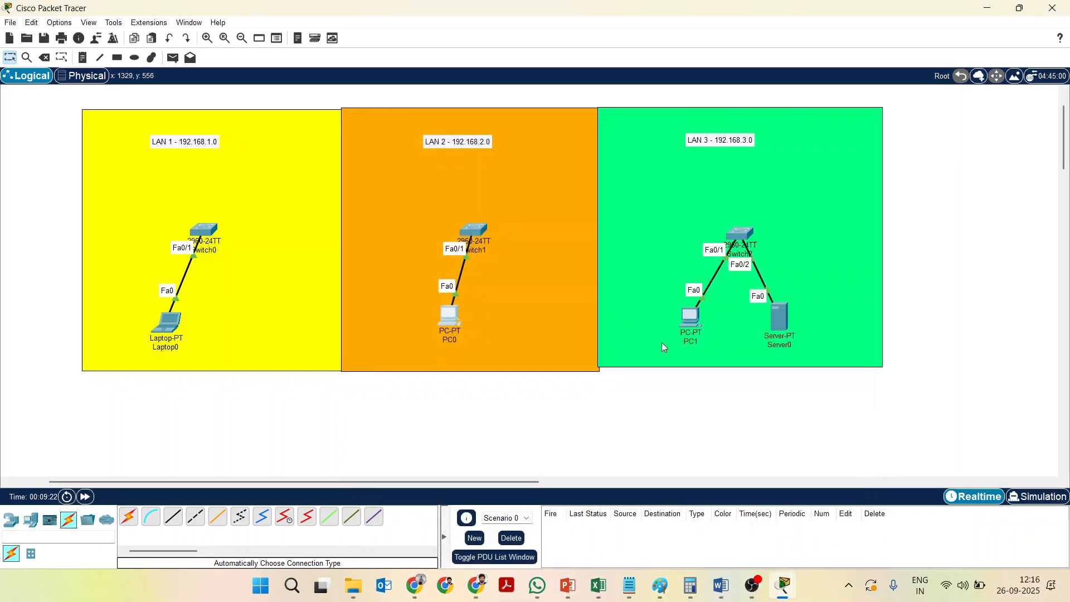
# - Give PC1's FastEthernet0 interface the static IPv4 address 192.168.3.2 and subnet mask 255.255.255.0
pyautogui.doubleClick(695, 322)
pyautogui.click(439, 109)
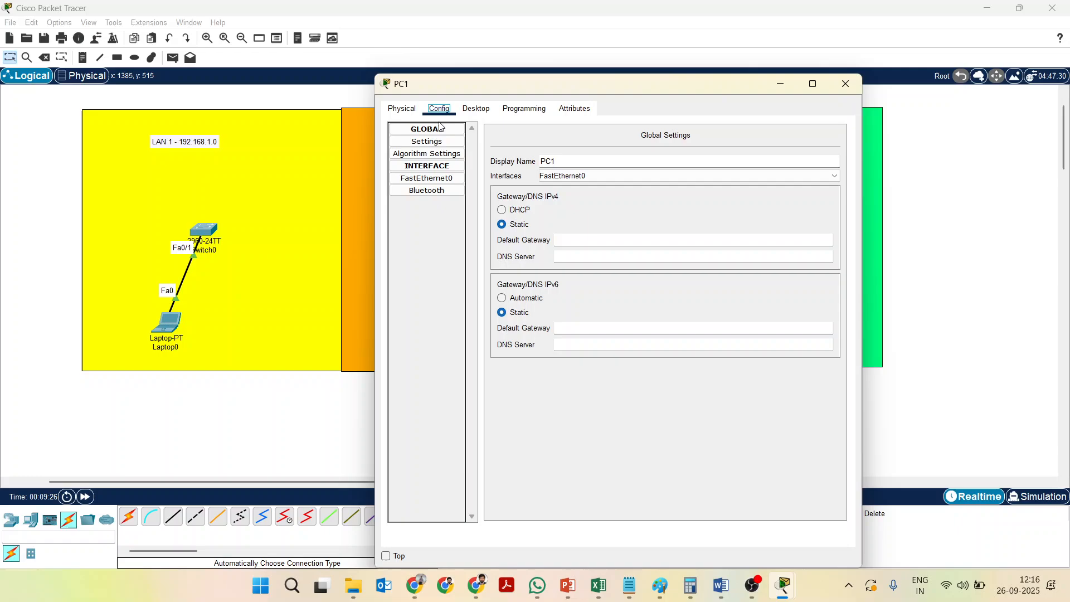
pyautogui.click(427, 178)
pyautogui.click(680, 237)
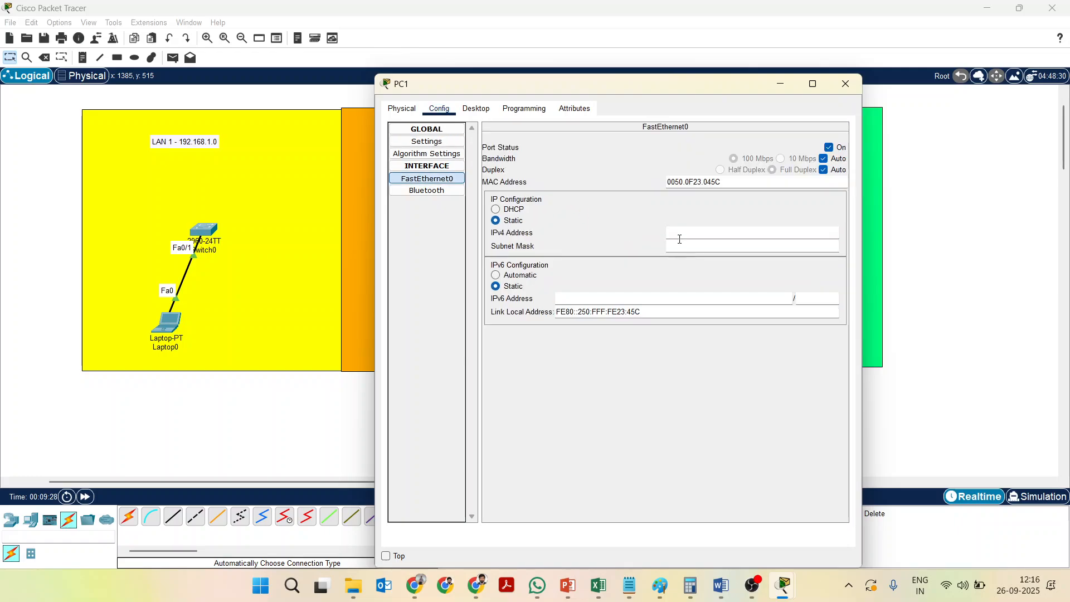
pyautogui.write('192.168.')
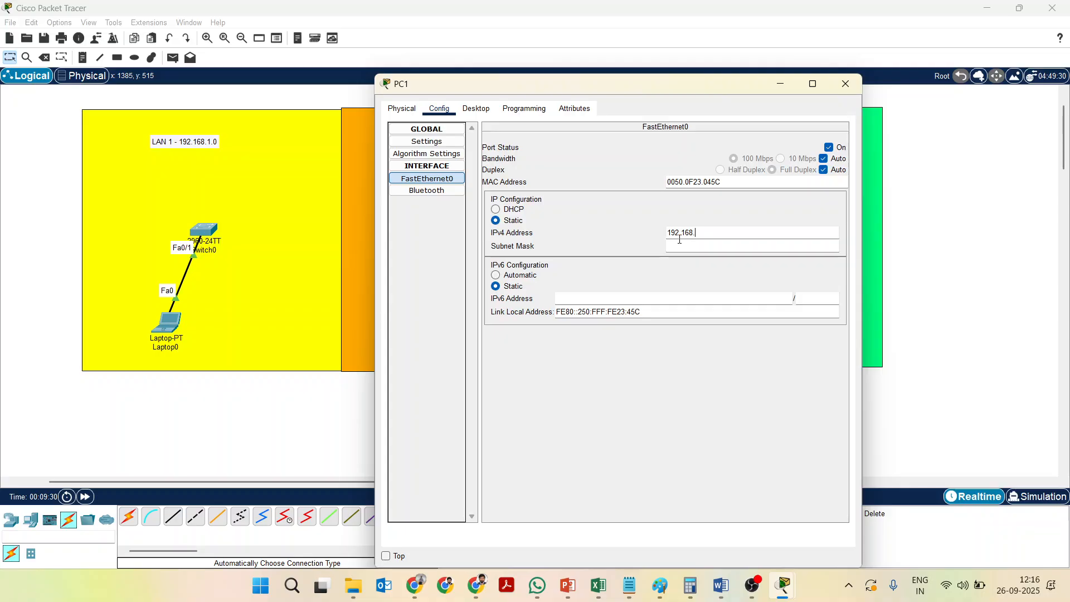
pyautogui.write('3.2')
pyautogui.click(680, 246)
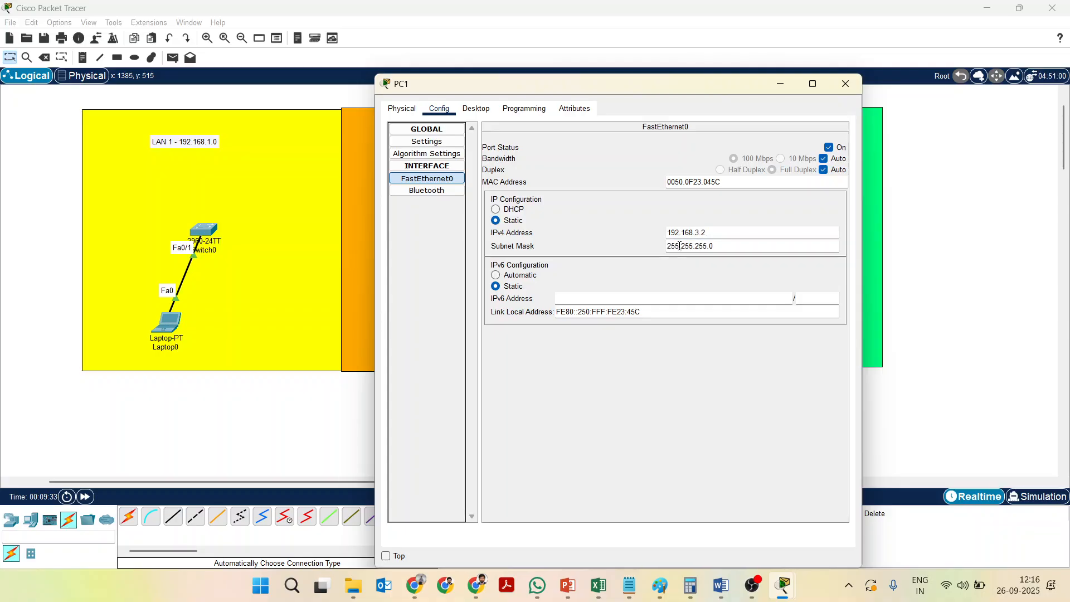
# - Assign Server0's FastEthernet0 interface the static IPv4 address 192.168.3.3 with subnet mask 255.255.255.0
pyautogui.click(845, 83)
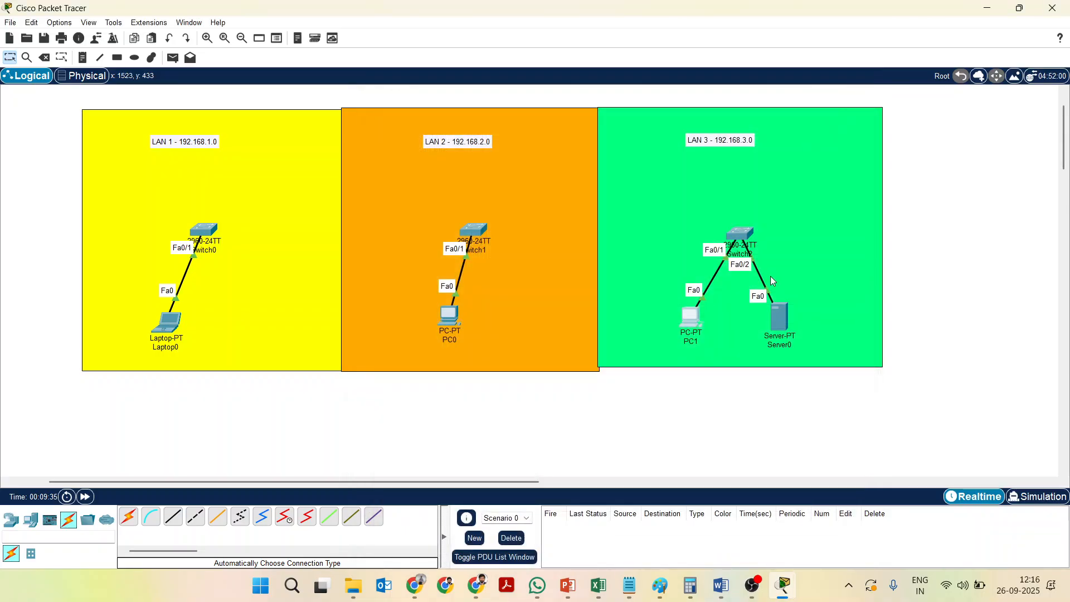
pyautogui.click(775, 313)
pyautogui.click(435, 111)
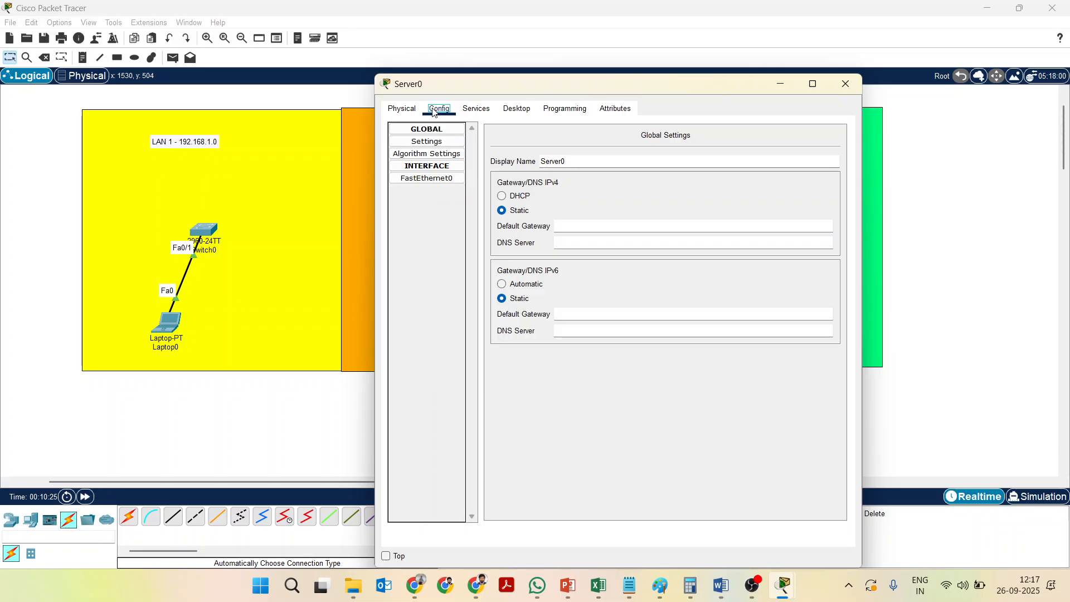
pyautogui.click(438, 178)
pyautogui.click(690, 233)
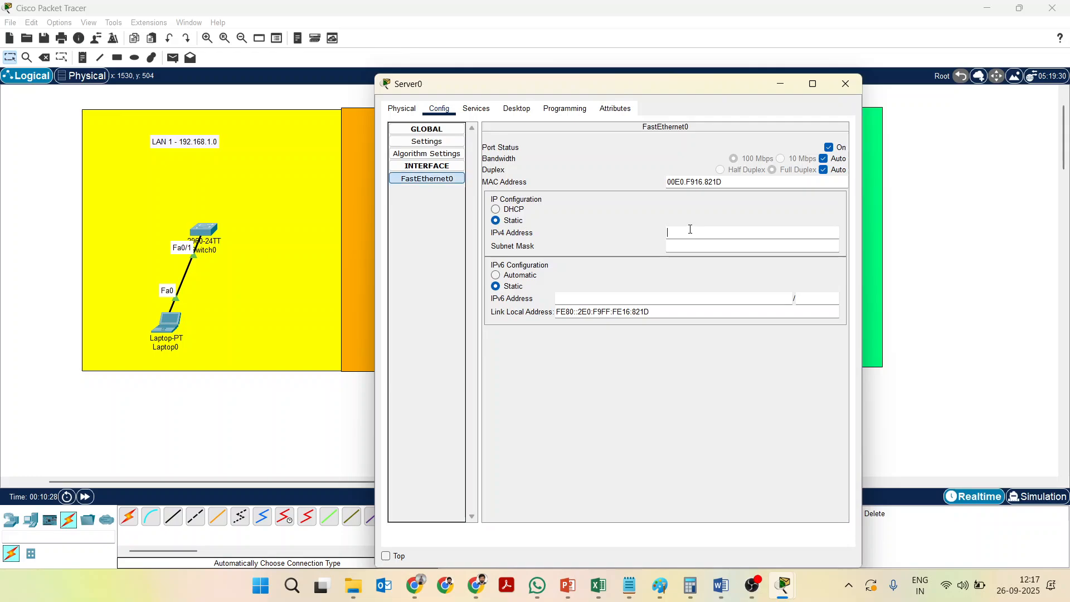
pyautogui.write('192.168.3.2')
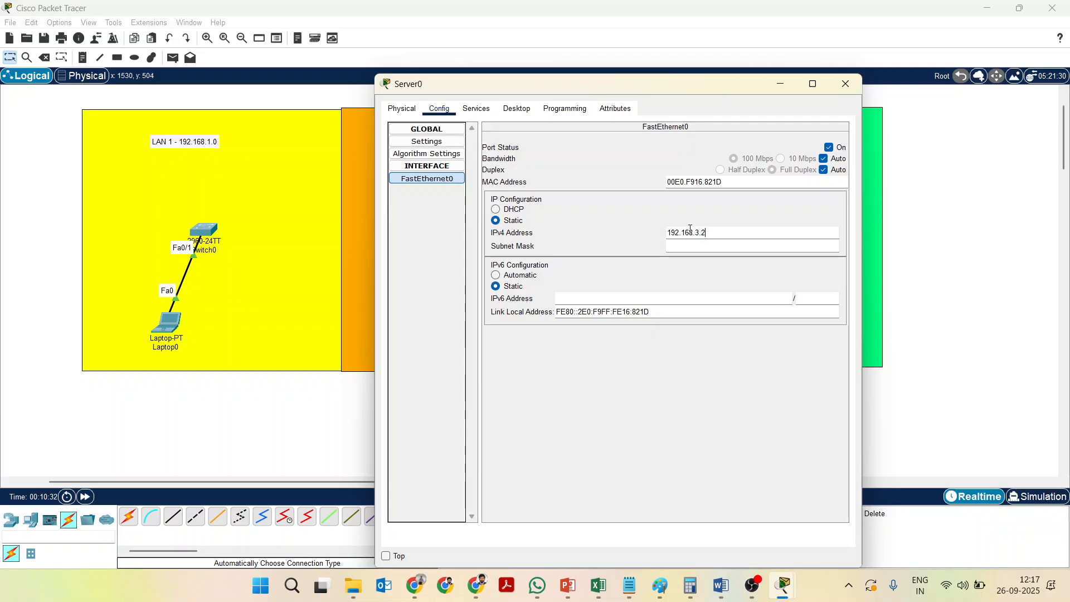
pyautogui.press('BackSpace')
pyautogui.write('3')
pyautogui.click(687, 246)
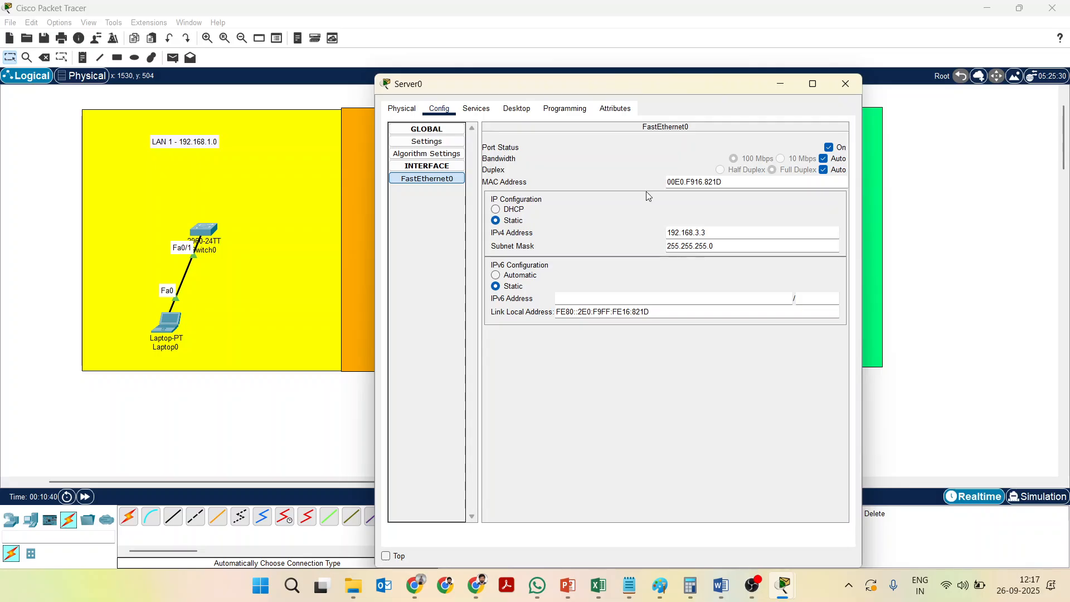
pyautogui.click(844, 85)
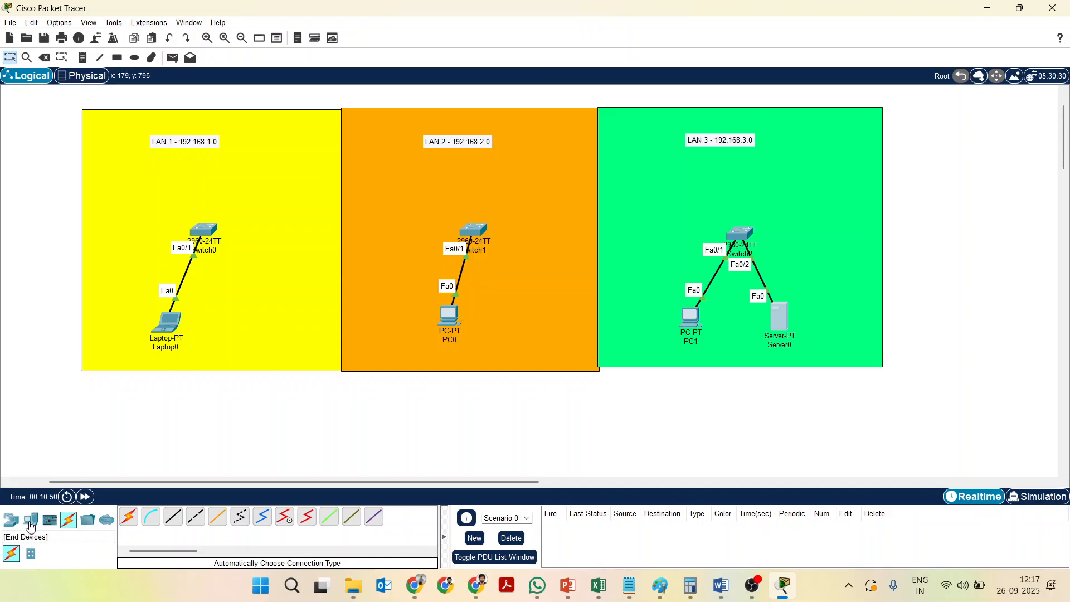
# - Add a second end device, a PC, beside Laptop0 in LAN 1 and cable it to Switch0 with the automatically chosen connection type
pyautogui.click(31, 522)
pyautogui.click(129, 517)
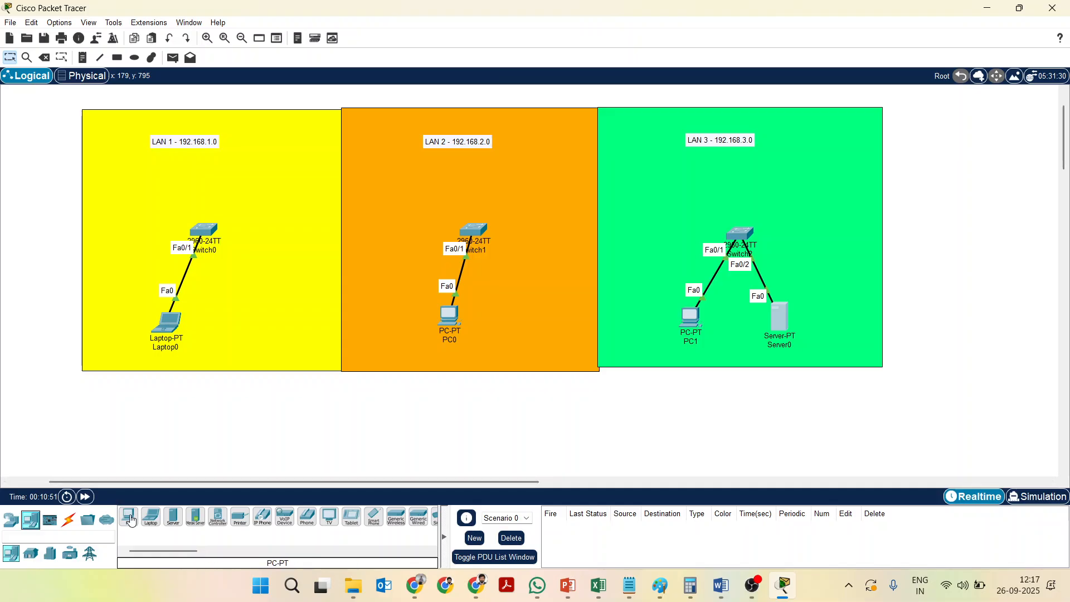
pyautogui.click(232, 328)
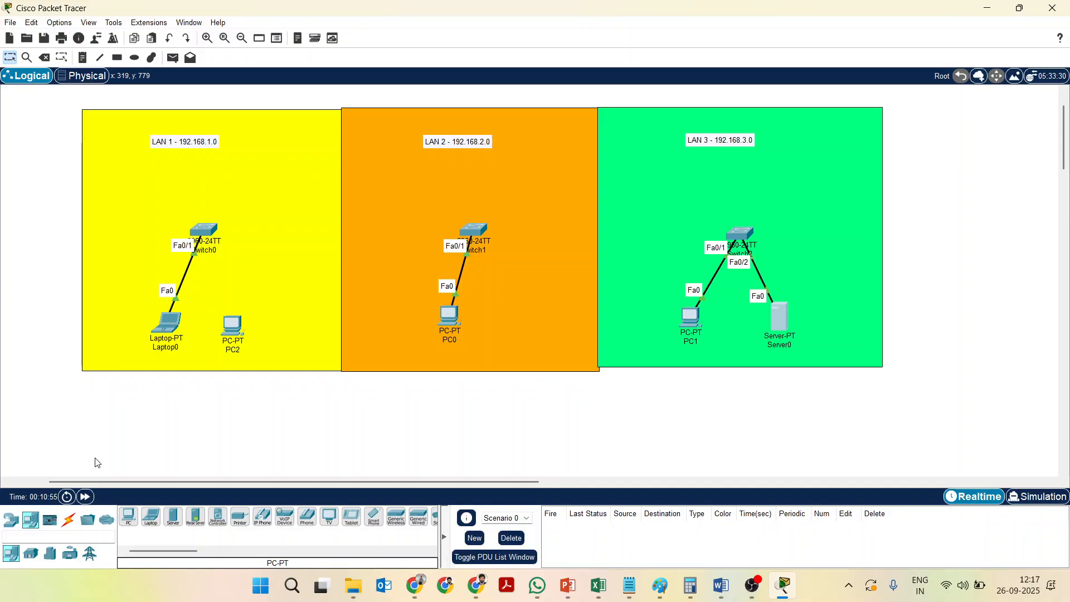
pyautogui.click(68, 519)
pyautogui.click(128, 517)
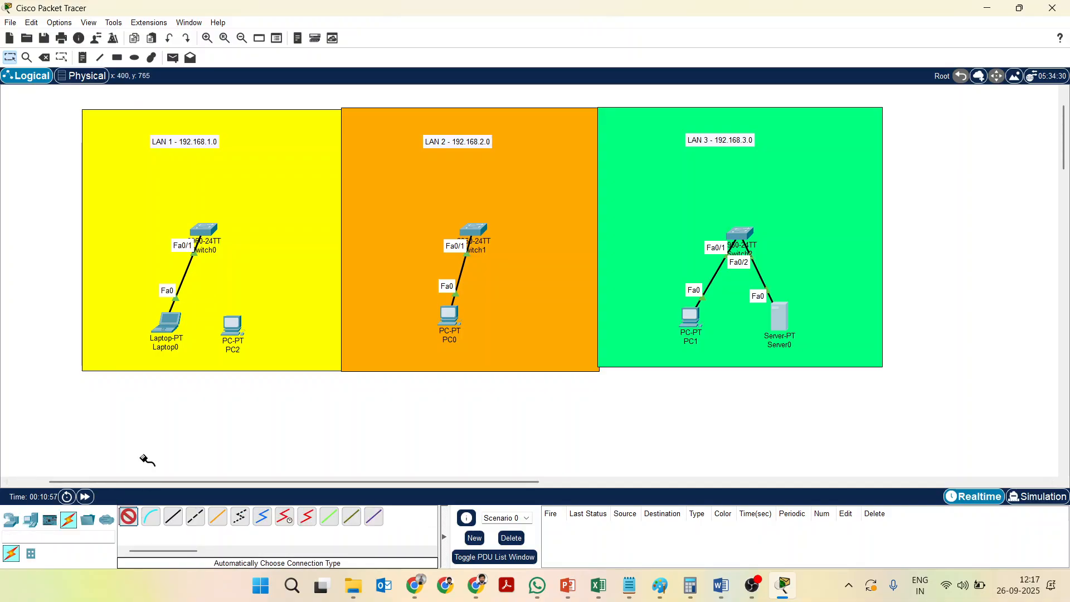
pyautogui.click(205, 233)
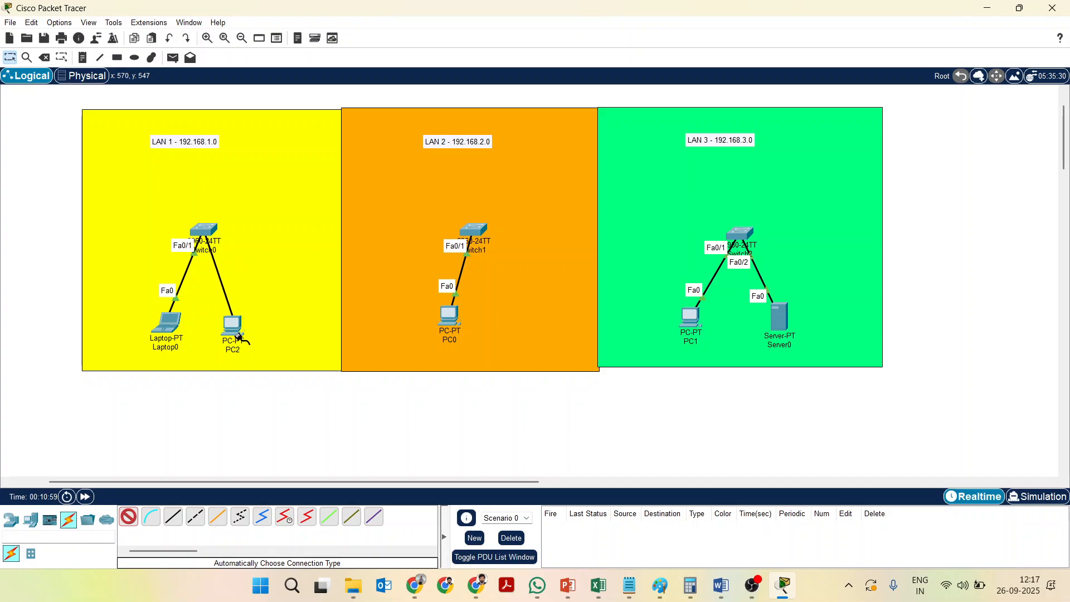
pyautogui.click(241, 334)
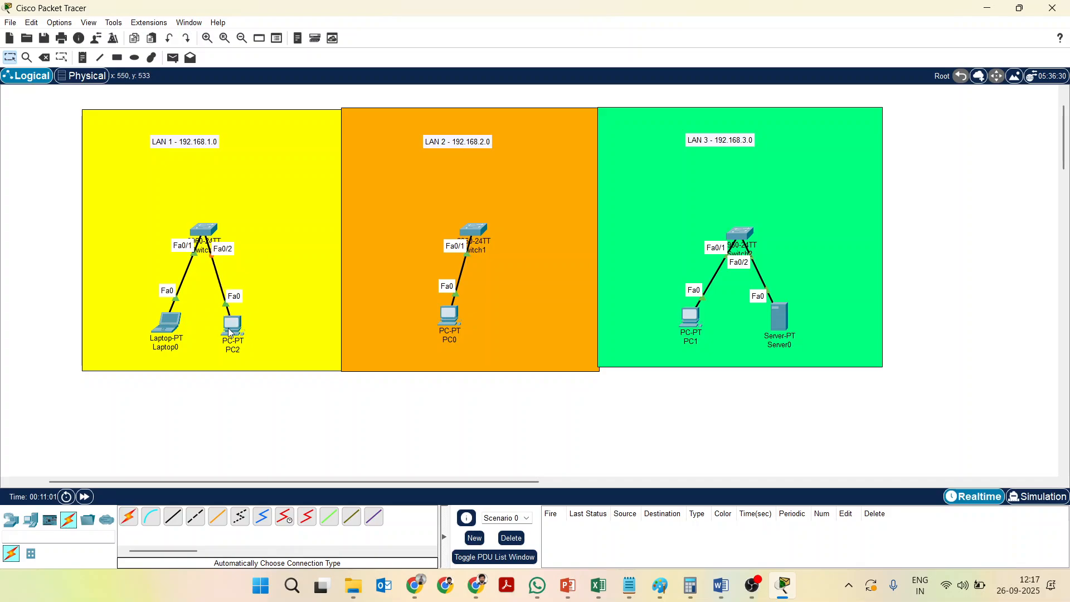
# - Give PC2's FastEthernet0 interface the static IPv4 address 192.168.1.3 and subnet mask 255.255.255.0
pyautogui.click(233, 326)
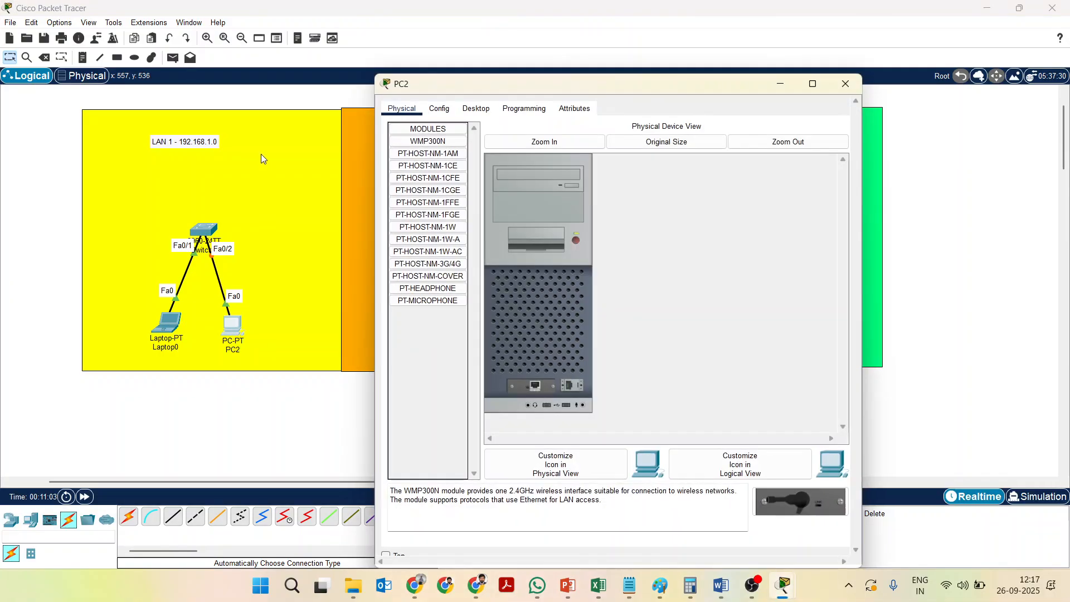
pyautogui.click(438, 109)
pyautogui.click(427, 178)
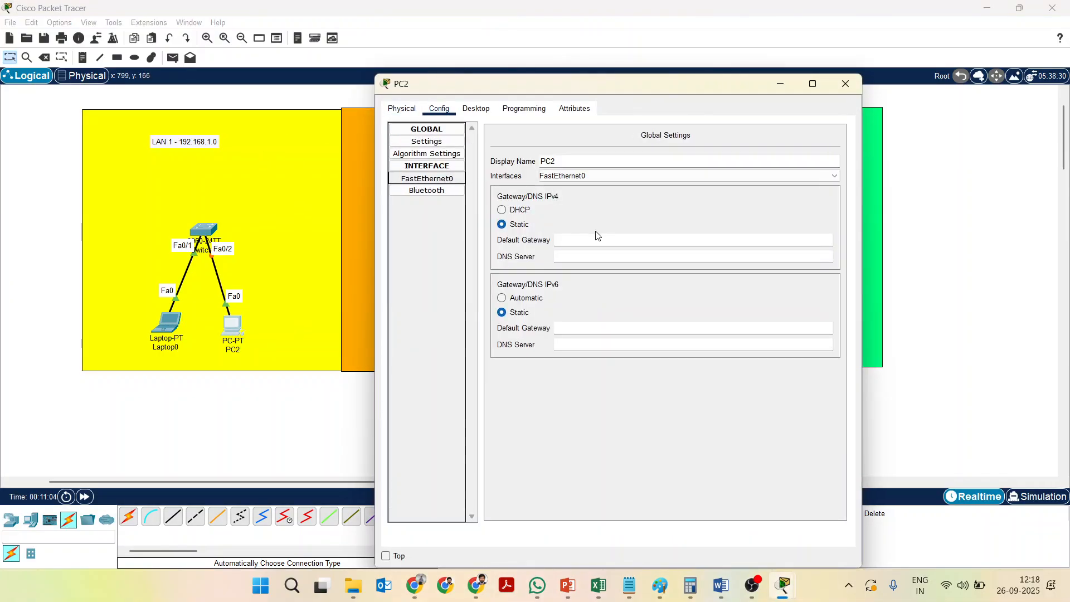
pyautogui.click(703, 232)
pyautogui.write('192.168')
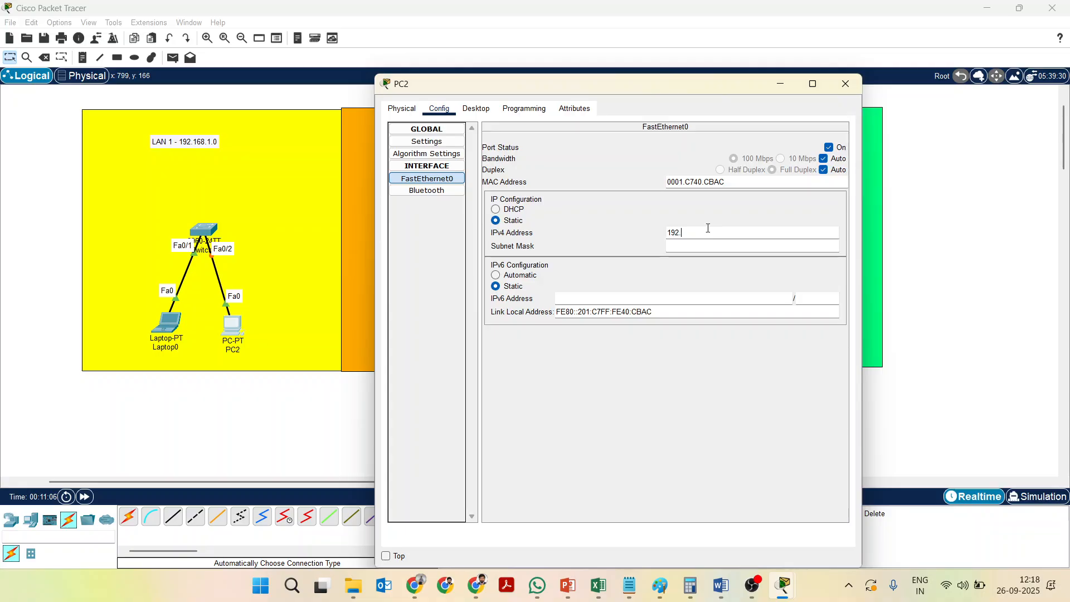
pyautogui.write('.1.3')
pyautogui.click(716, 246)
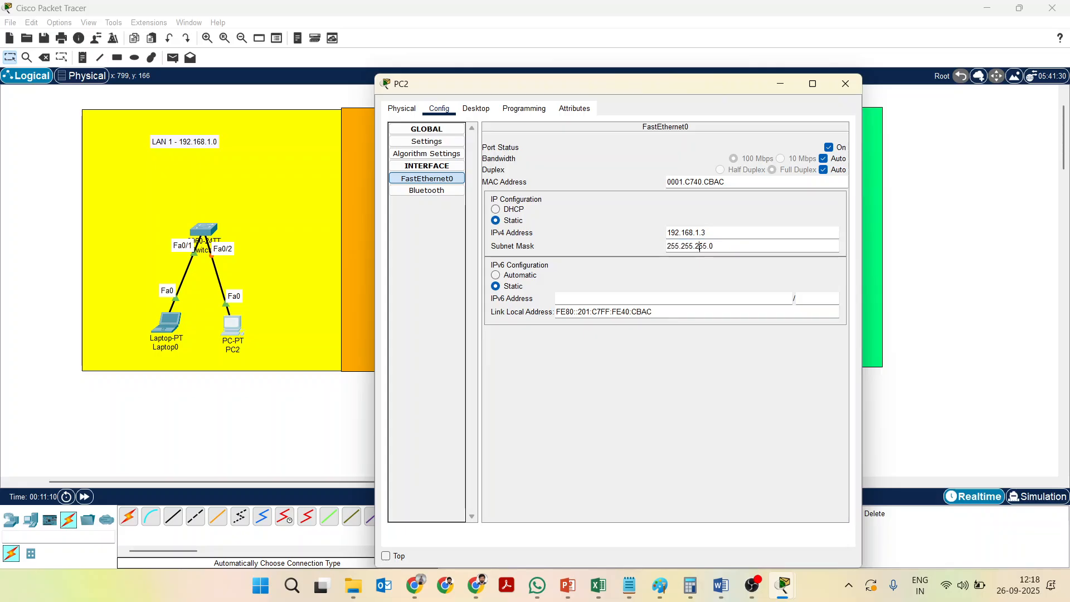
pyautogui.click(845, 83)
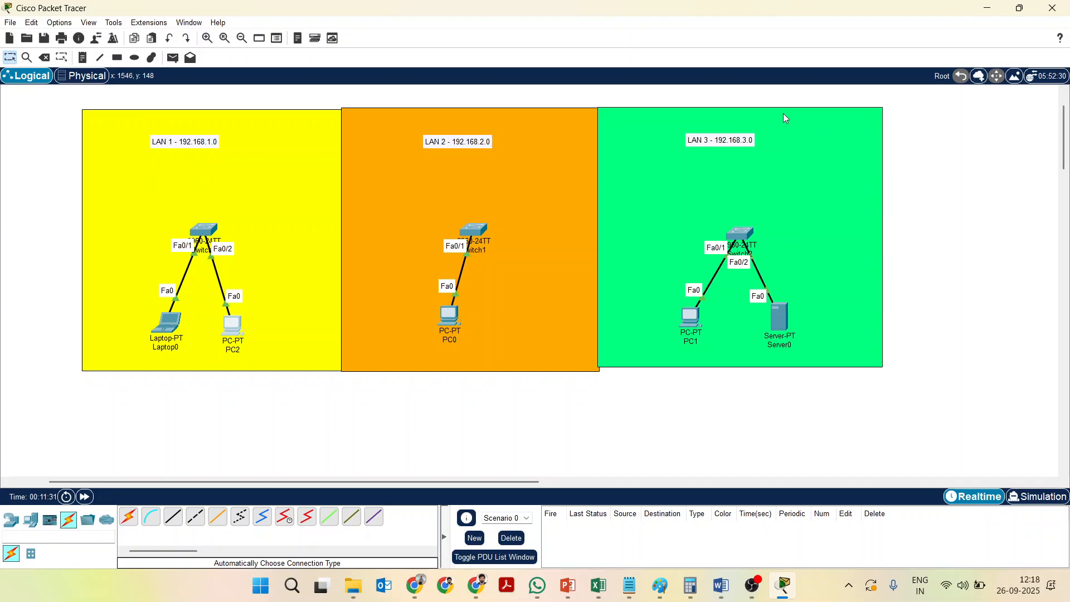
# - Open the Command Prompt on Laptop0 for a look, and close the device window without running a command
pyautogui.click(165, 322)
pyautogui.click(476, 108)
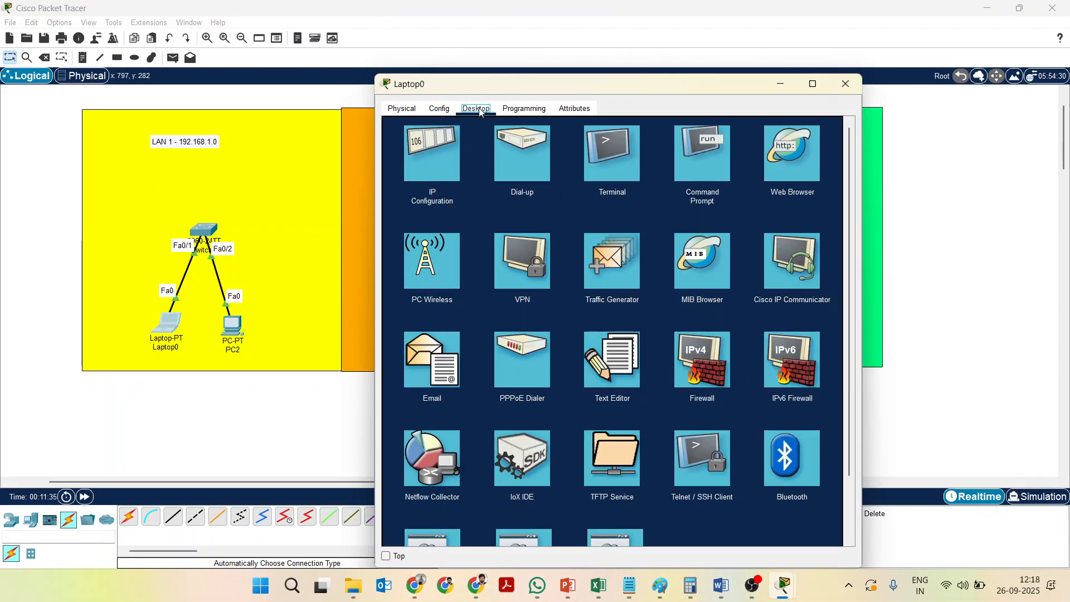
pyautogui.click(714, 169)
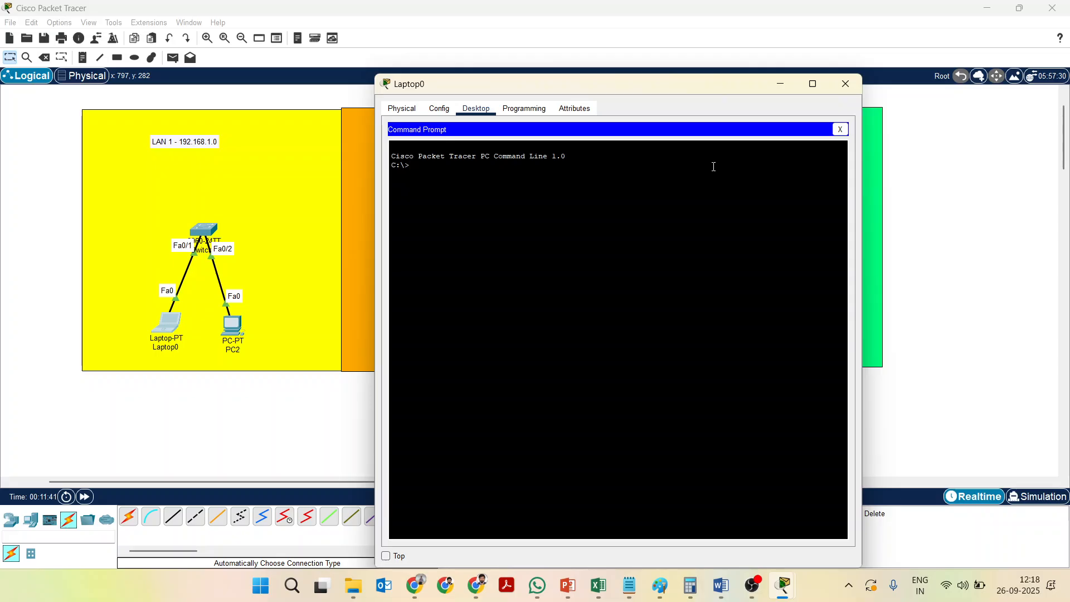
pyautogui.click(857, 82)
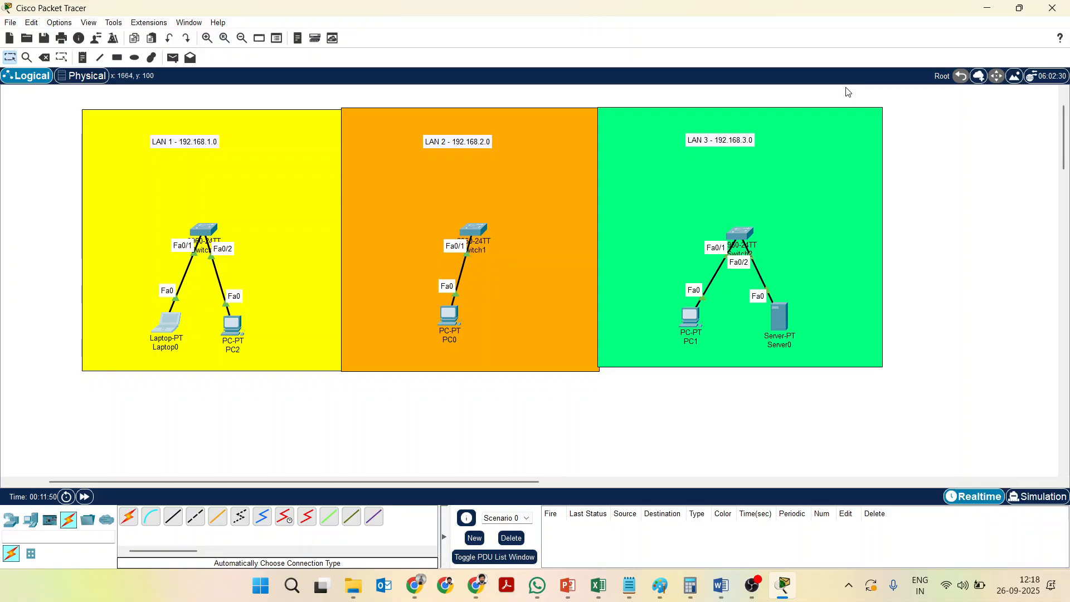
pyautogui.scroll(2, 368, 265)
pyautogui.scroll(-3, 377, 286)
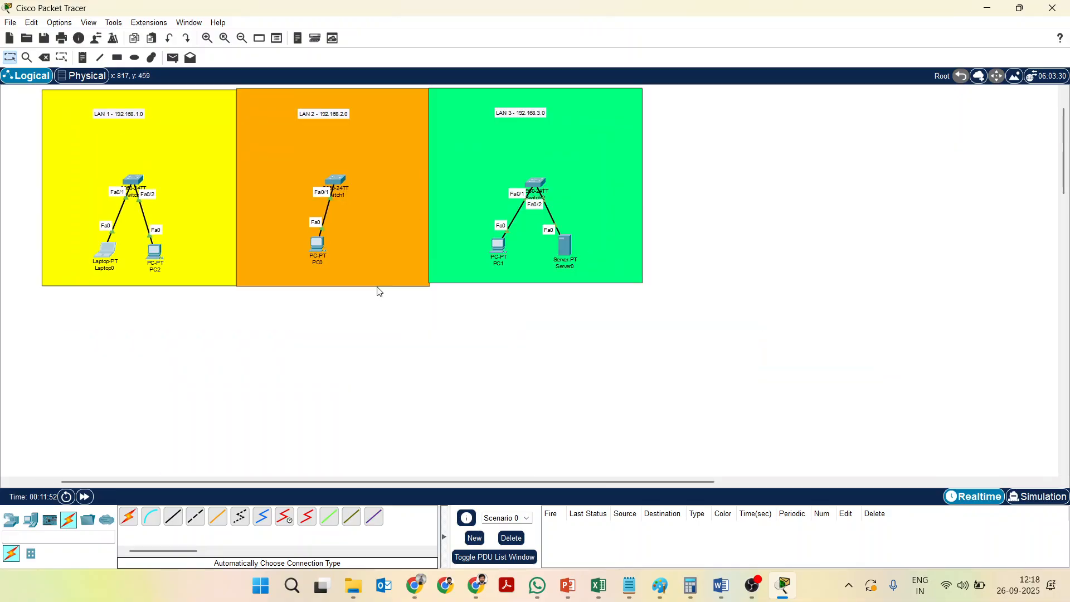
pyautogui.scroll(3, 377, 287)
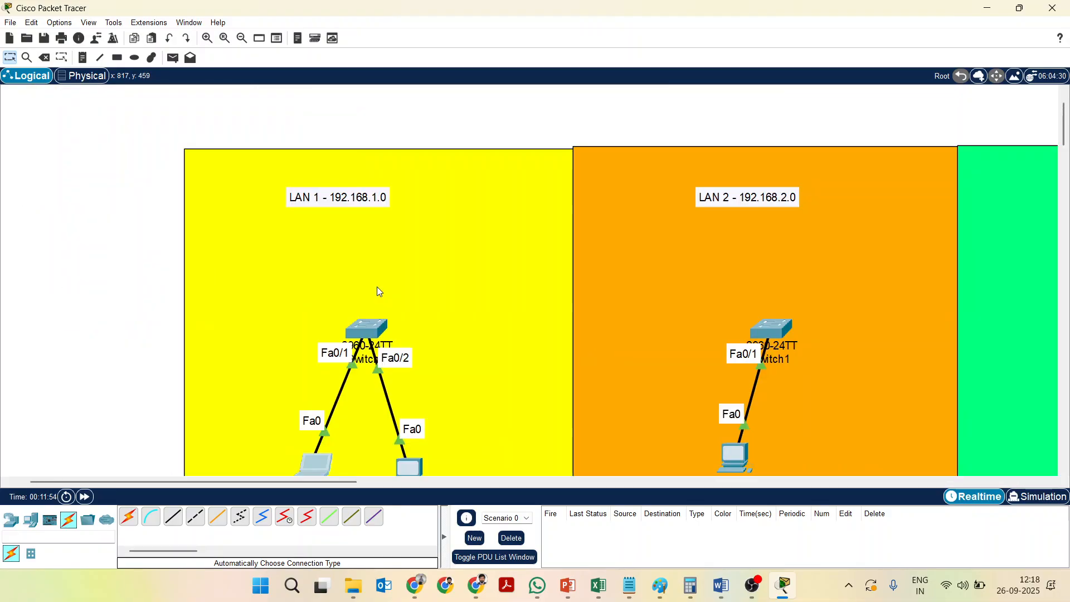
pyautogui.scroll(-2, 377, 286)
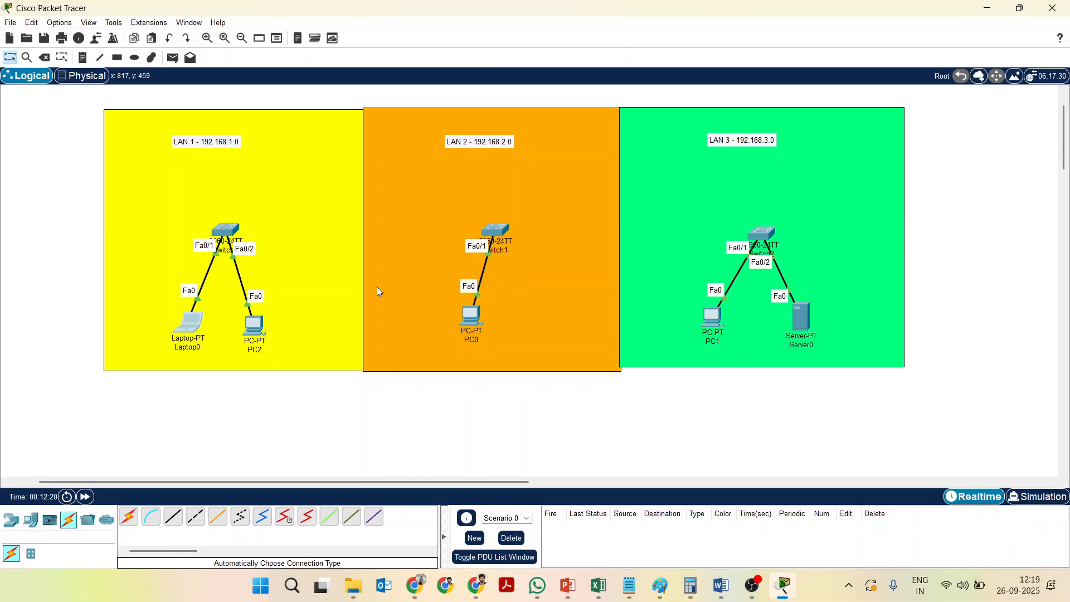
# - Review the interface preferences for device and port labels, and close them without changing any option
pyautogui.click(66, 25)
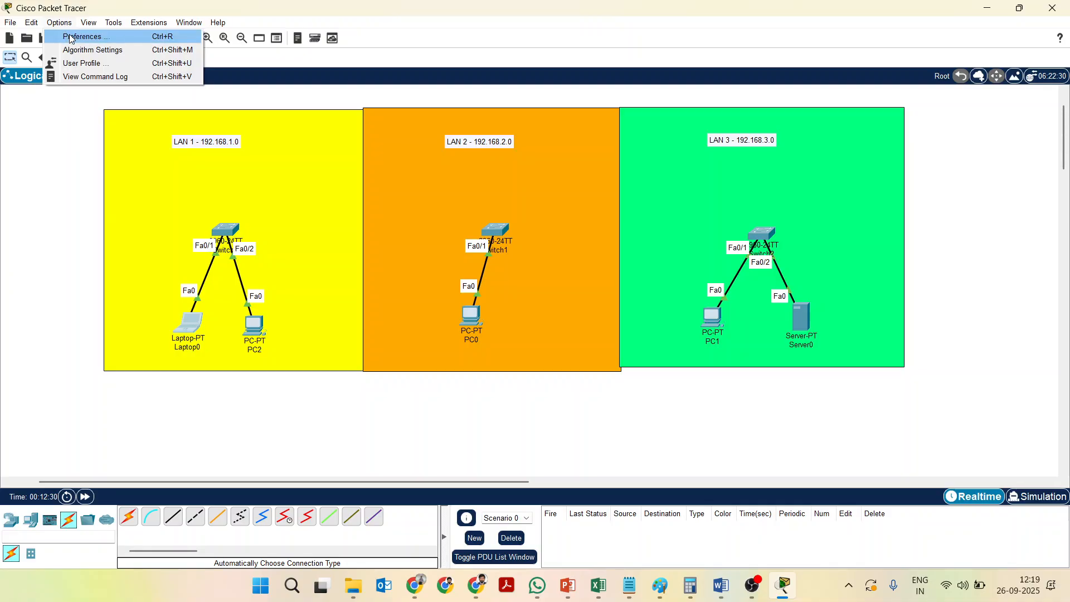
pyautogui.click(71, 38)
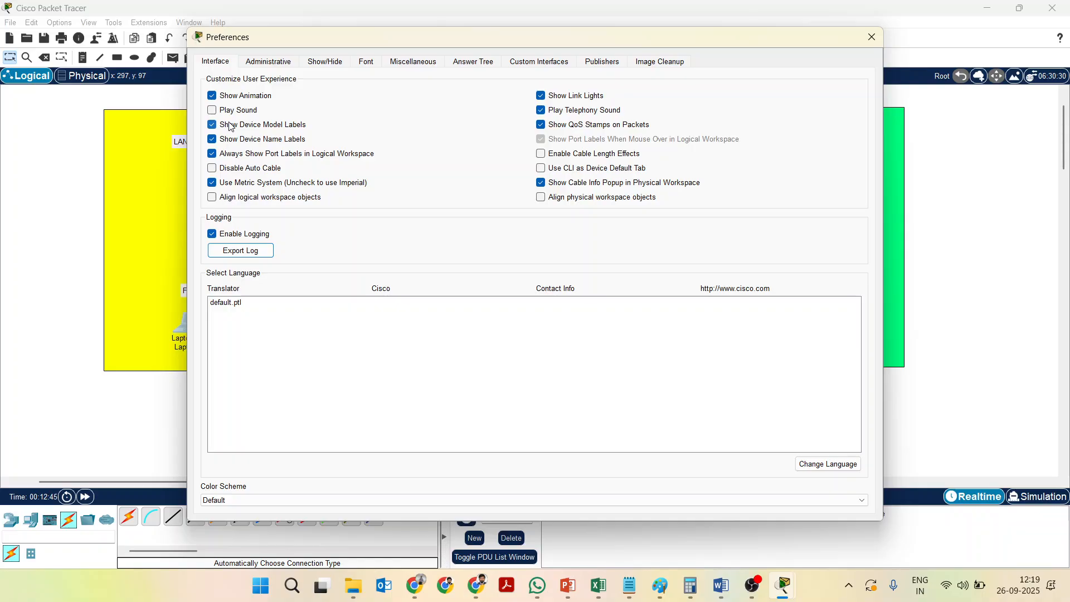
pyautogui.click(871, 37)
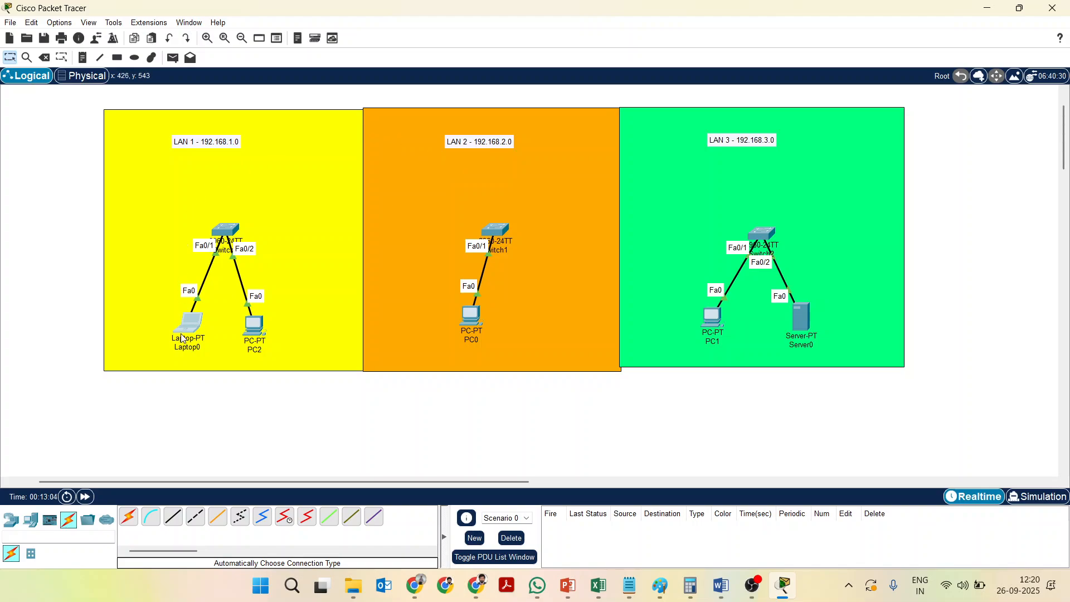
pyautogui.moveTo(183, 335)
pyautogui.moveTo(230, 233)
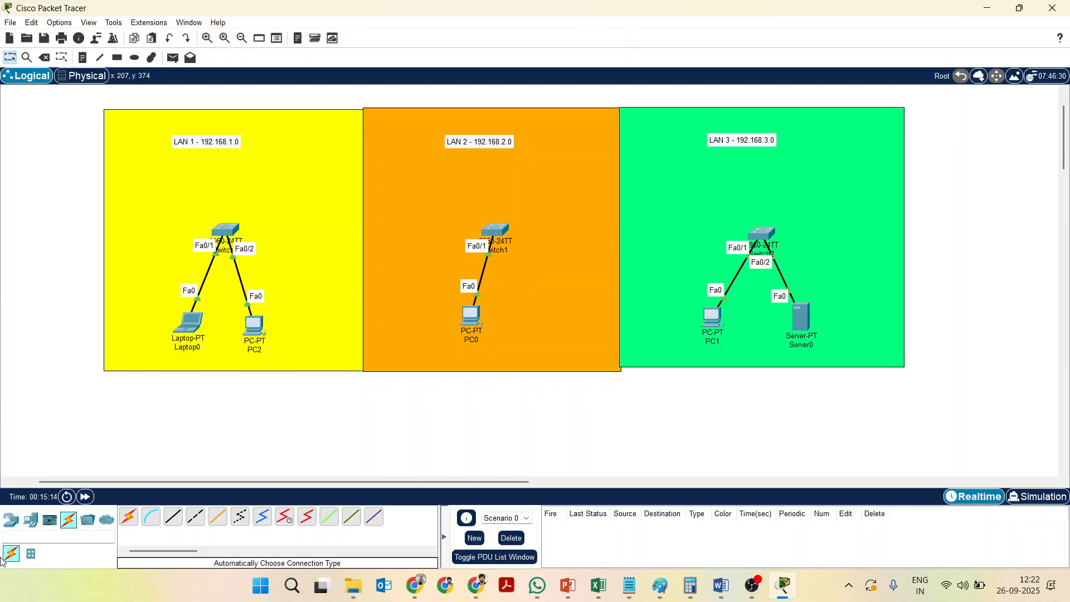
# - Switch to the untitled Notepad note and add the line "Modular Router (Cisco 1841" below the LAN address list
pyautogui.click(10, 520)
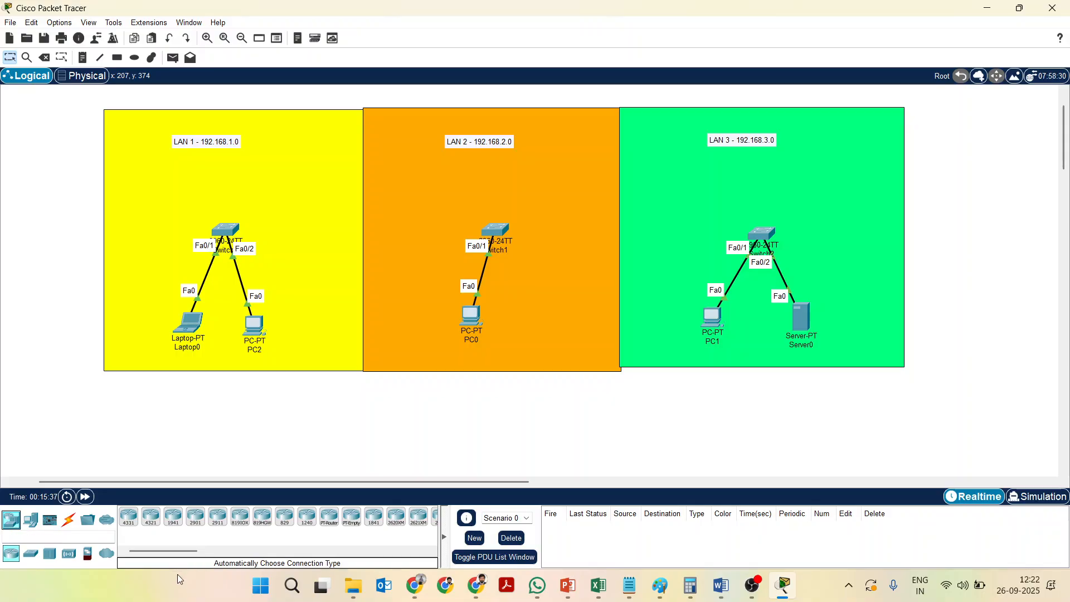
pyautogui.click(632, 597)
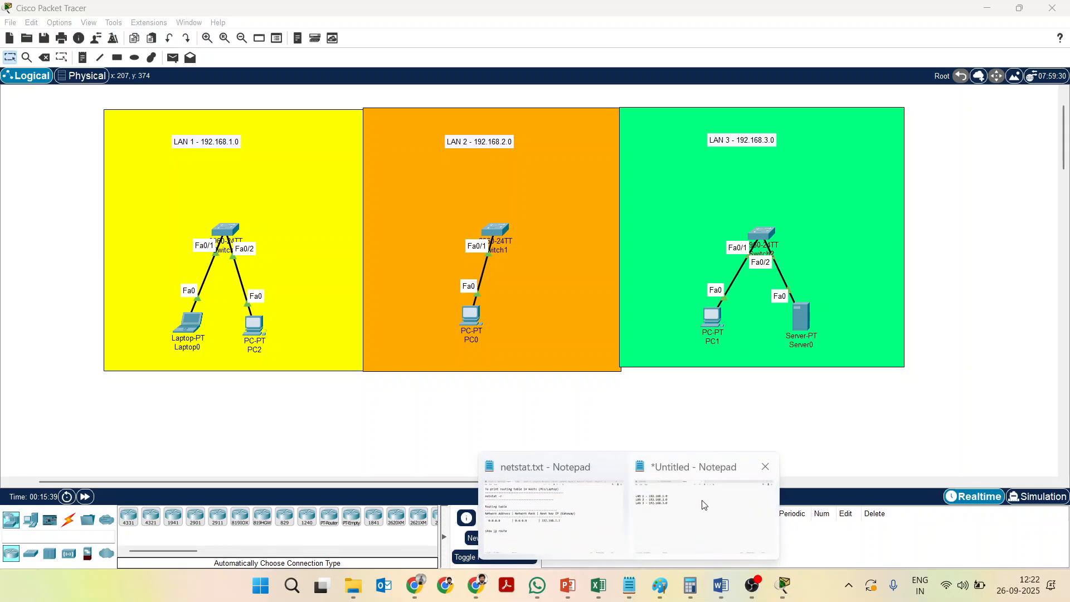
pyautogui.click(703, 502)
pyautogui.write('Modular ')
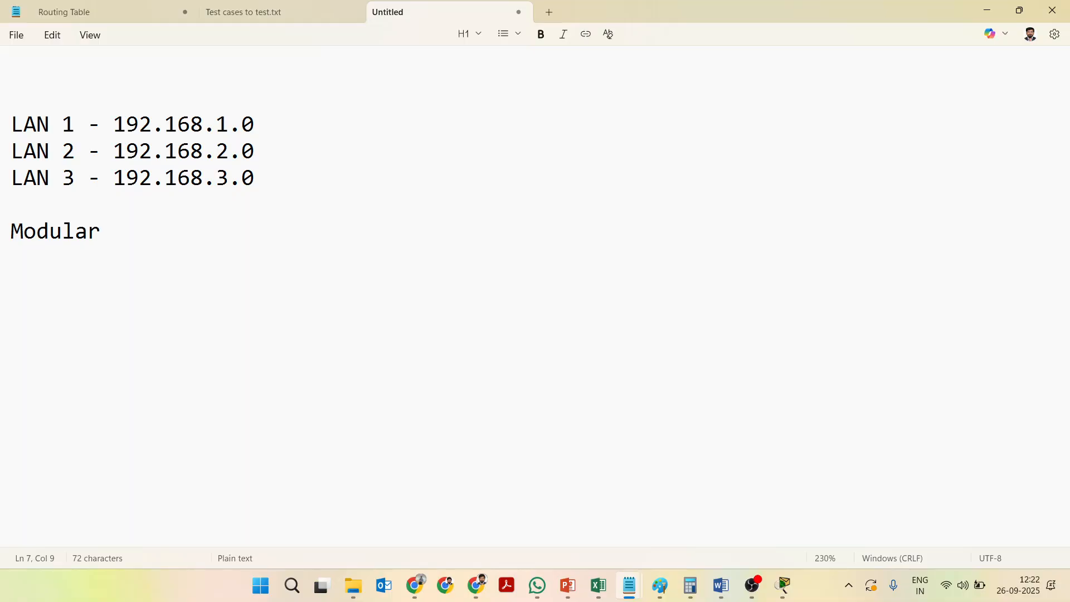
pyautogui.write('Router')
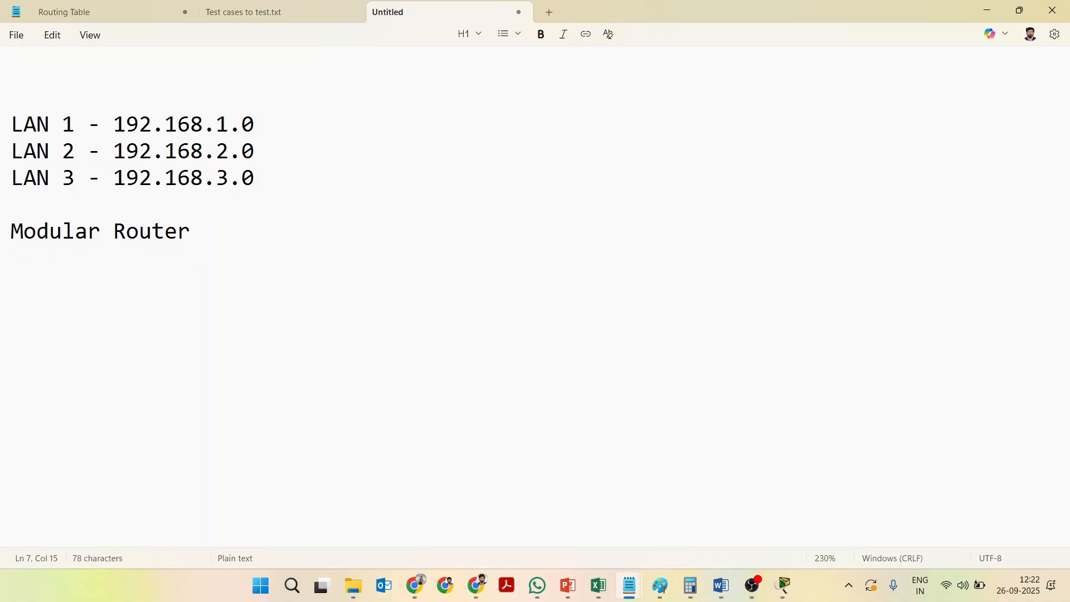
pyautogui.write(' (Cisco 1841')
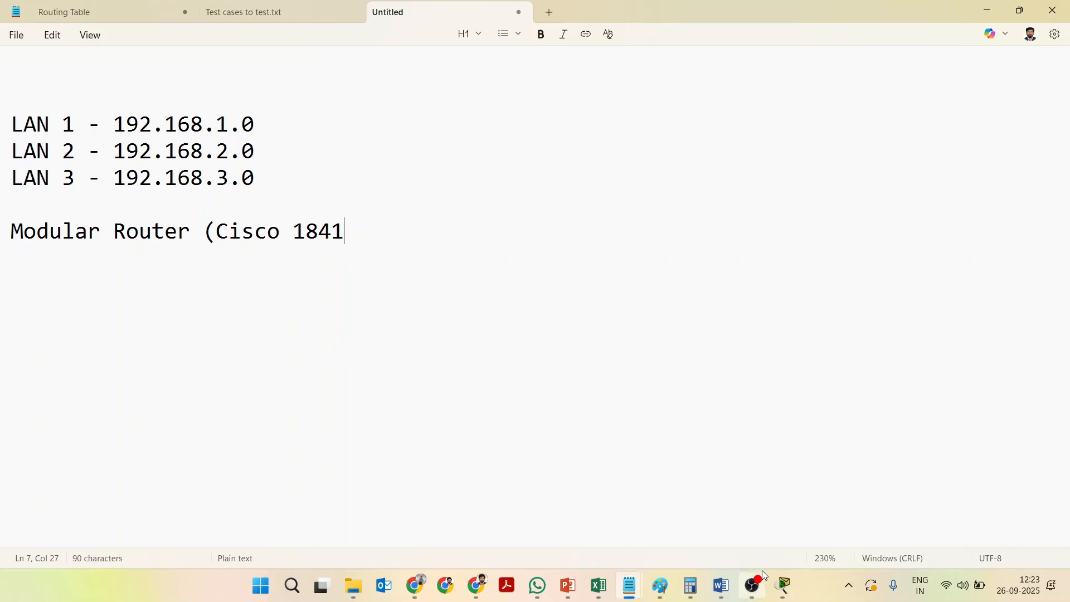
# - Switch to Packet Tracer and place one 1841 router above the switch in each of LAN 1, LAN 2 and LAN 3
pyautogui.click(783, 585)
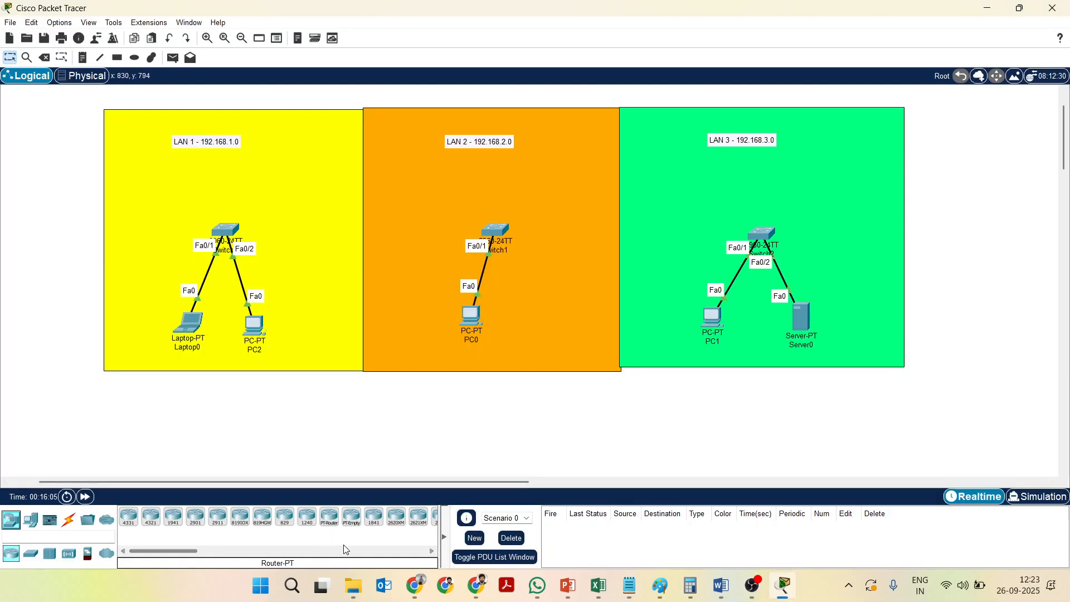
pyautogui.click(372, 528)
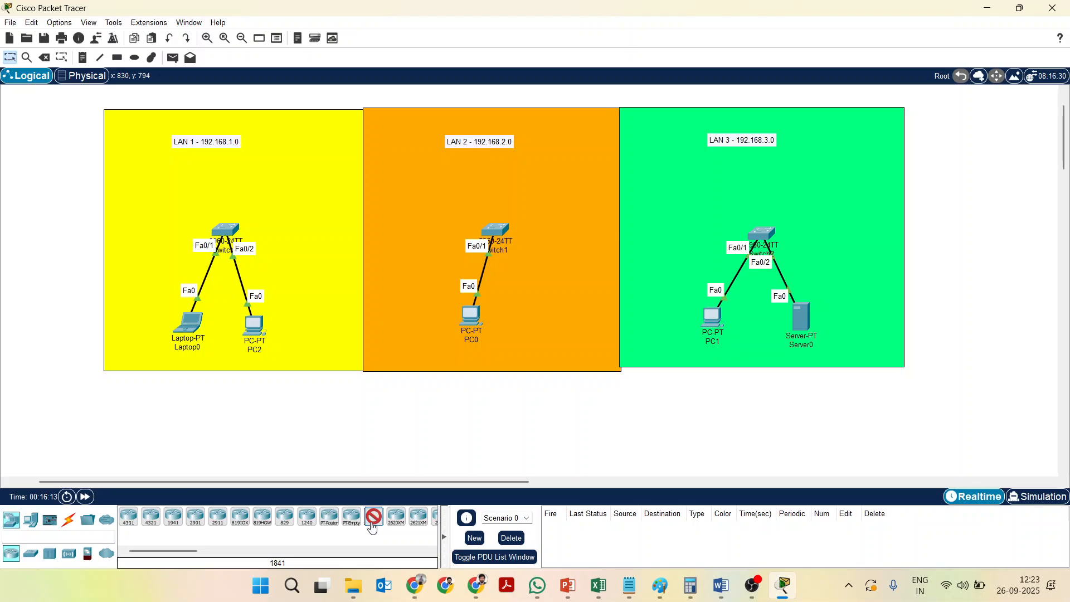
pyautogui.click(245, 162)
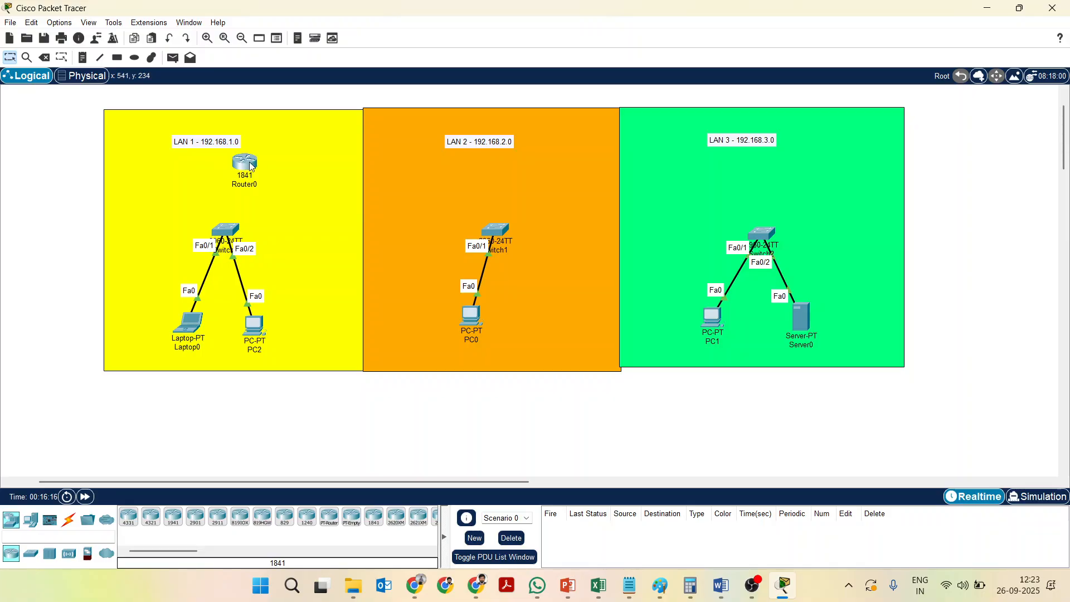
pyautogui.click(374, 519)
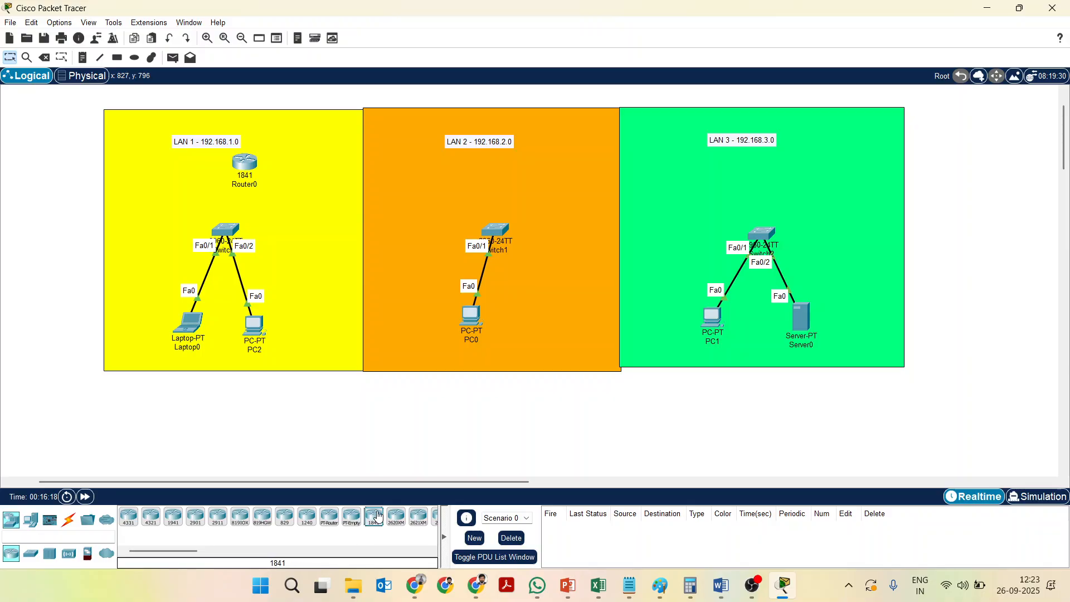
pyautogui.click(496, 166)
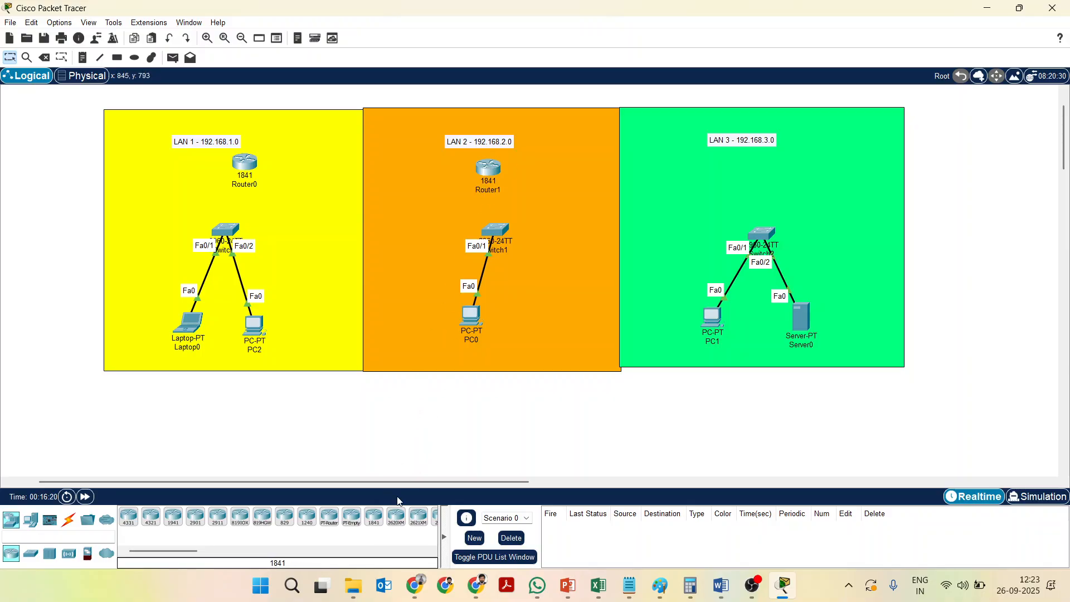
pyautogui.click(731, 162)
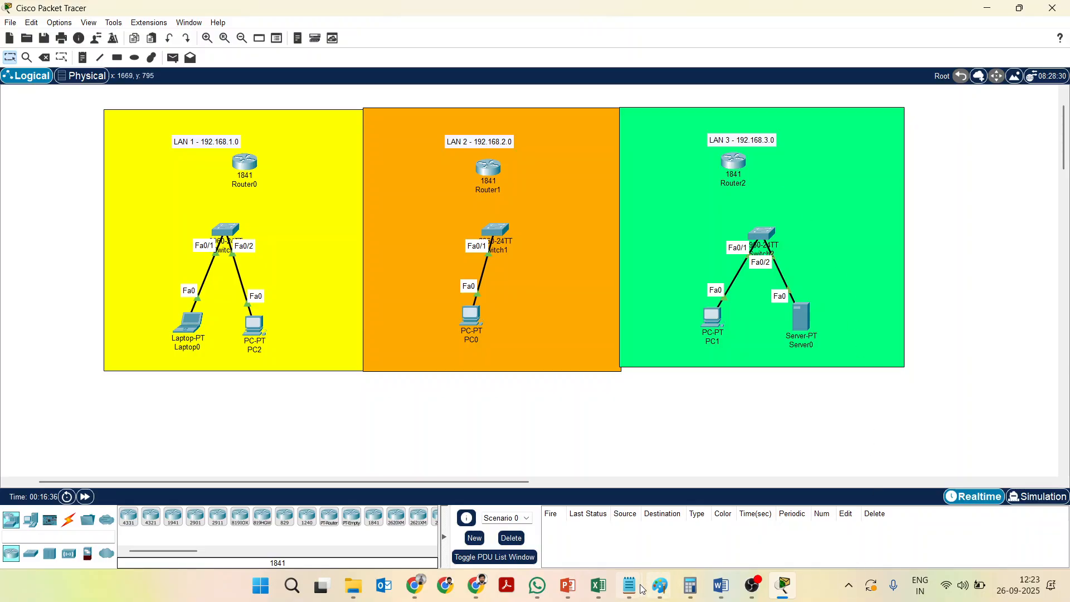
# - Switch to the untitled Notepad note, close the bracket after "Cisco 1841", and add the line "Cisco Router PT" below it
pyautogui.moveTo(630, 585)
pyautogui.click(688, 529)
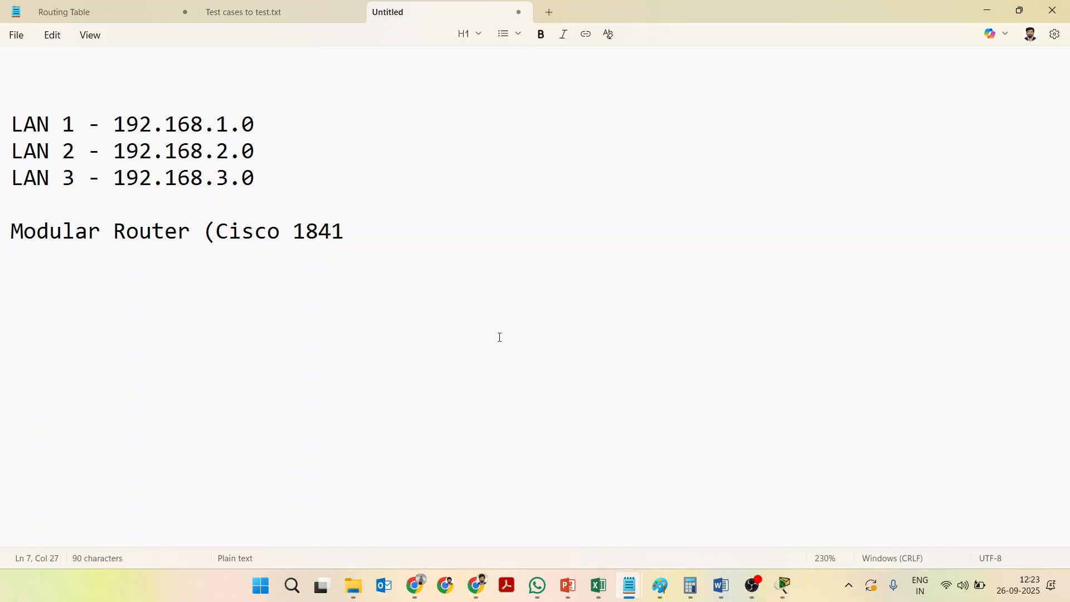
pyautogui.write(')')
pyautogui.press('Return')
pyautogui.press('Return')
pyautogui.write('CIsco')
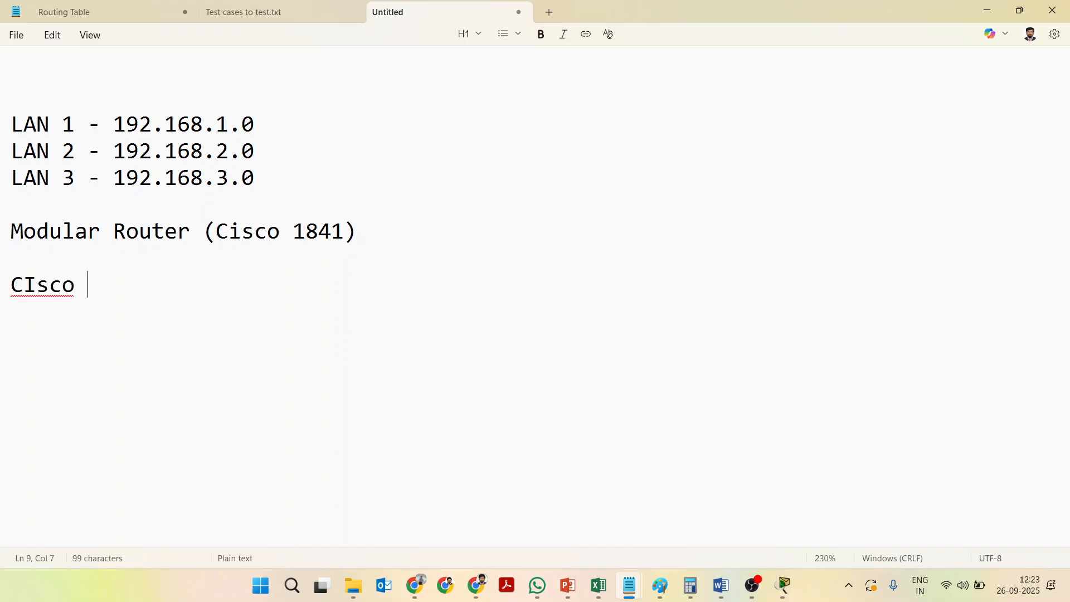
pyautogui.press('BackSpace')
pyautogui.press('BackSpace')
pyautogui.press('BackSpace')
pyautogui.press('BackSpace')
pyautogui.press('BackSpace')
pyautogui.write('isco Router PT')
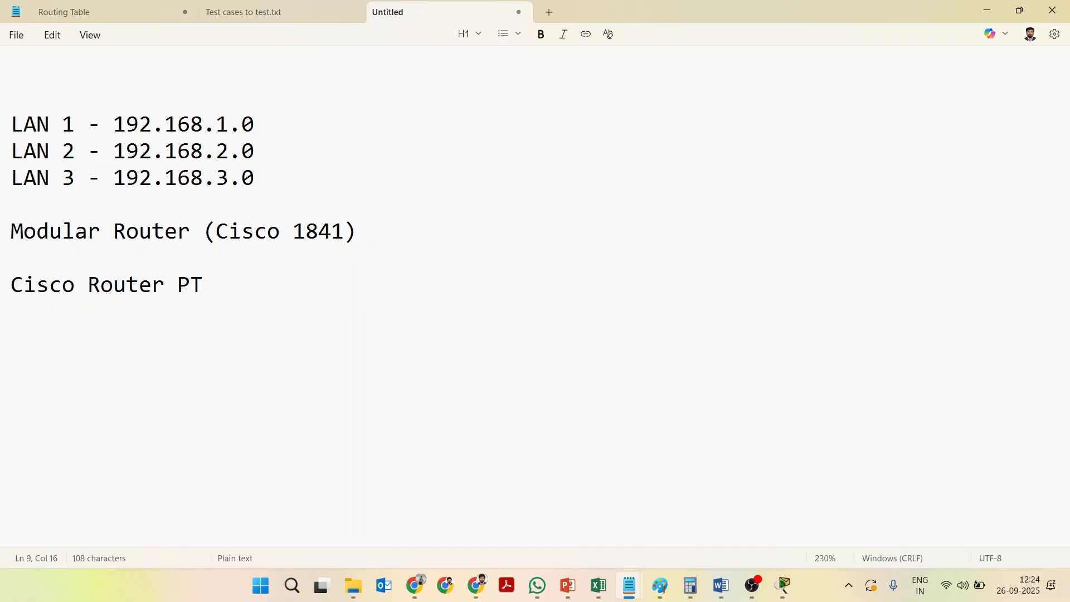
# - Switch to Packet Tracer, examine the enlarged physical view of Router0, and close its device window
pyautogui.click(785, 587)
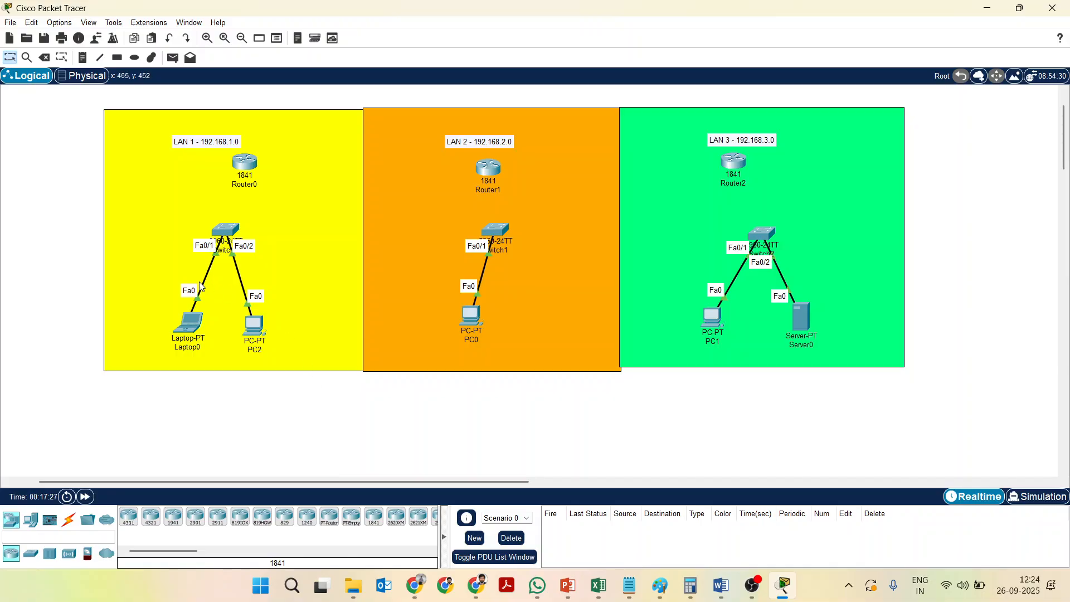
pyautogui.click(252, 164)
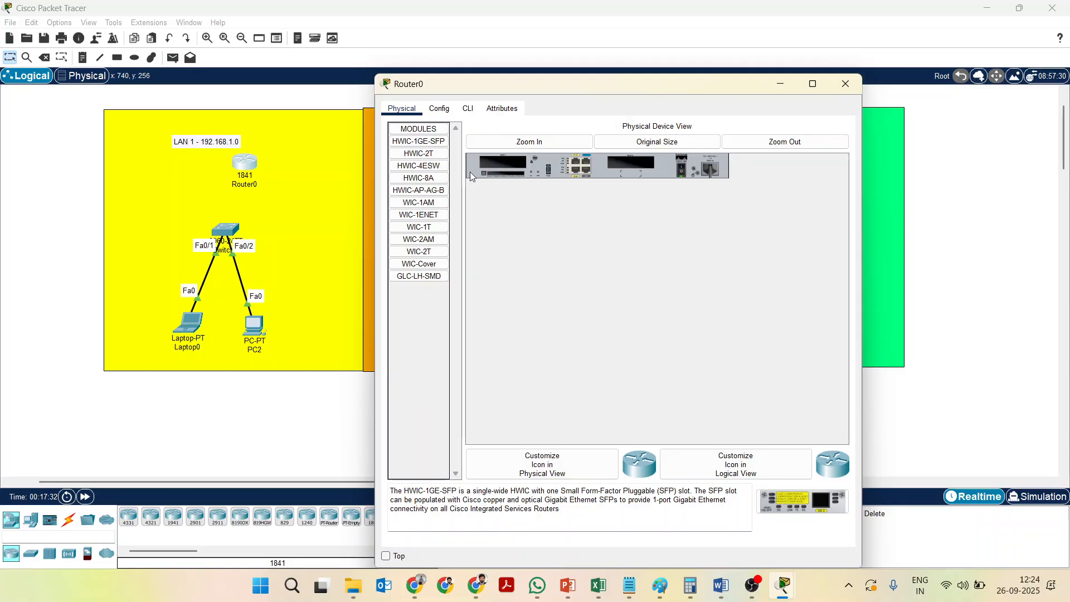
pyautogui.click(554, 144)
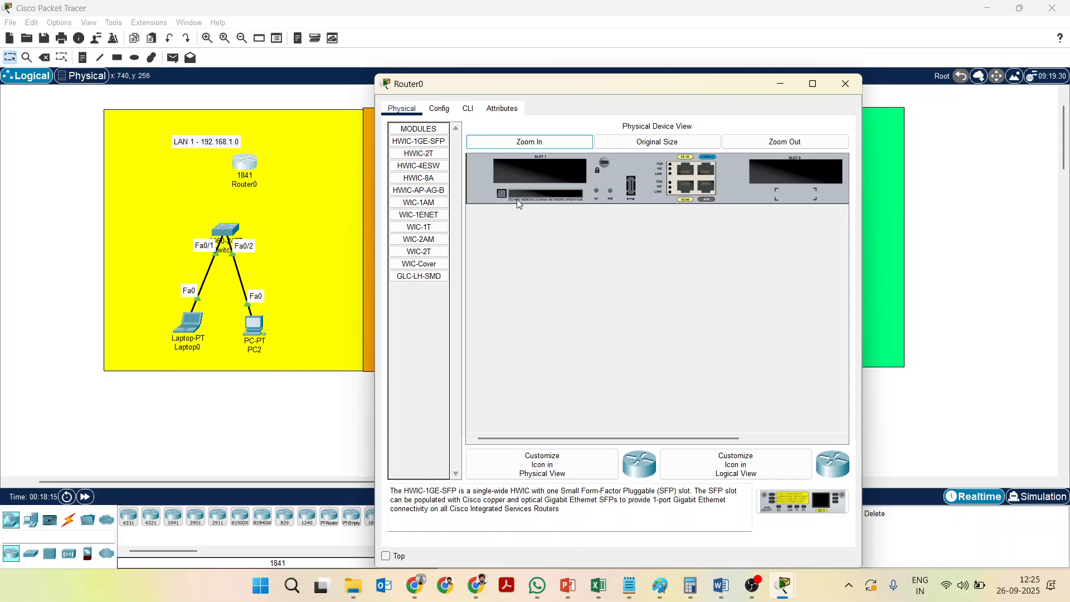
pyautogui.click(845, 84)
# - Power off Router0, install a WIC-2T module in its slot 0, and power the router back on
pyautogui.moveTo(246, 172)
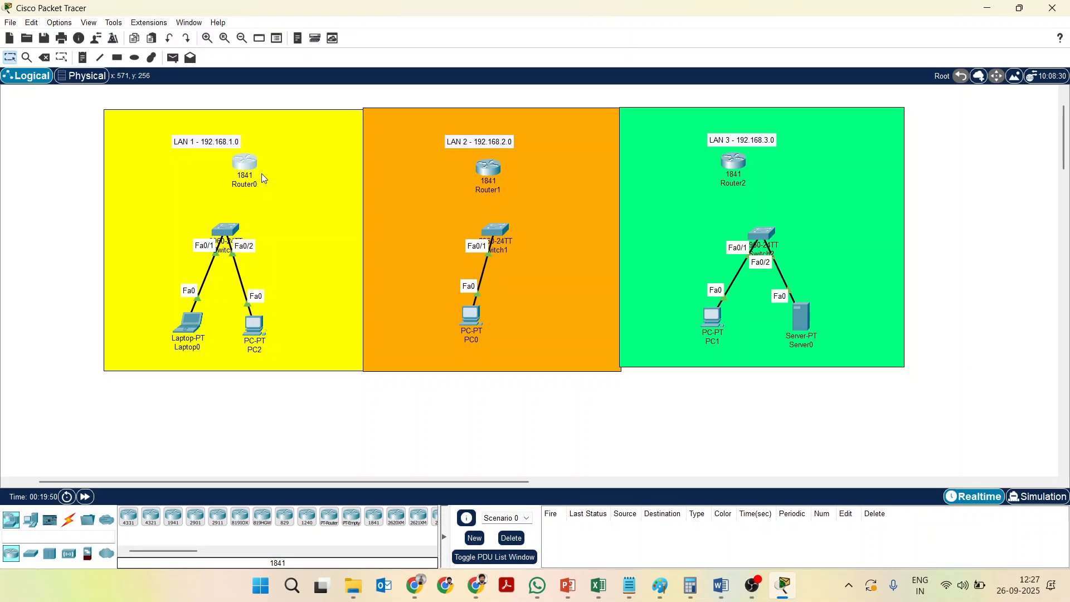
pyautogui.click(248, 165)
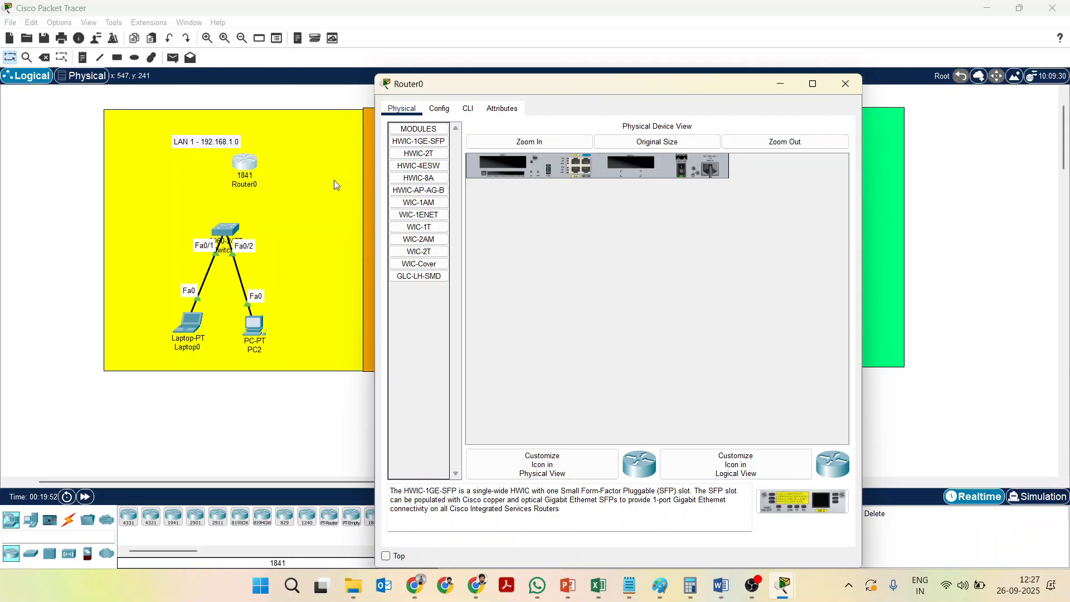
pyautogui.click(413, 254)
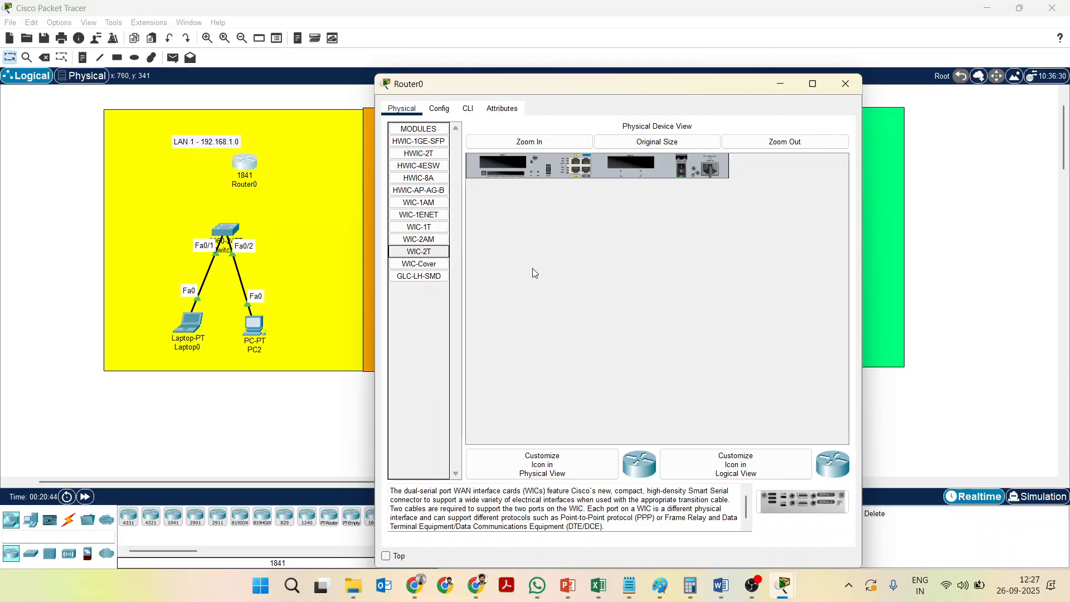
pyautogui.click(583, 145)
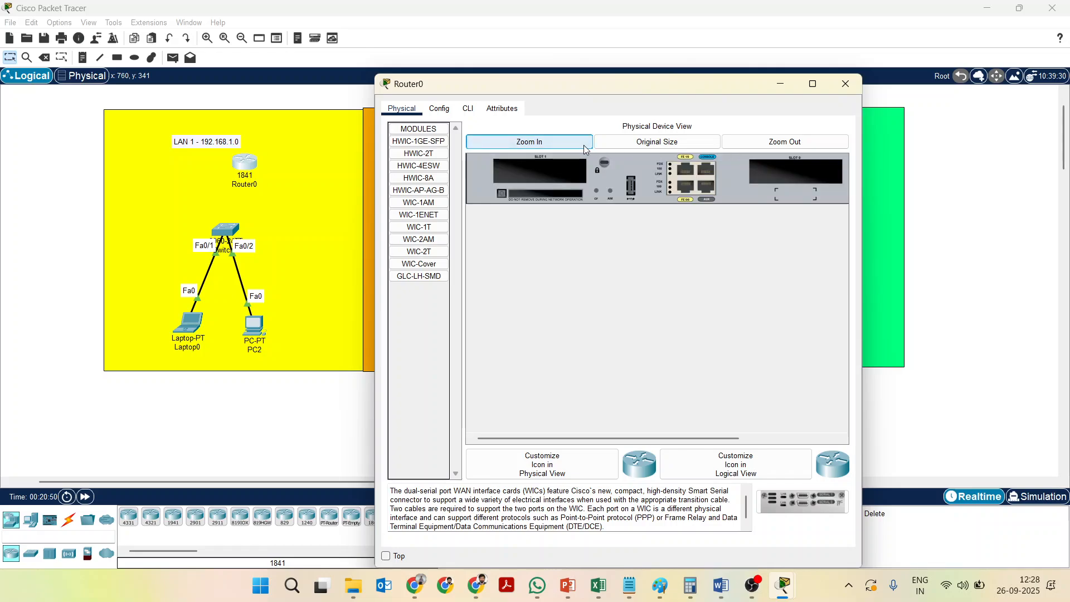
pyautogui.moveTo(607, 440); pyautogui.dragTo(731, 428)
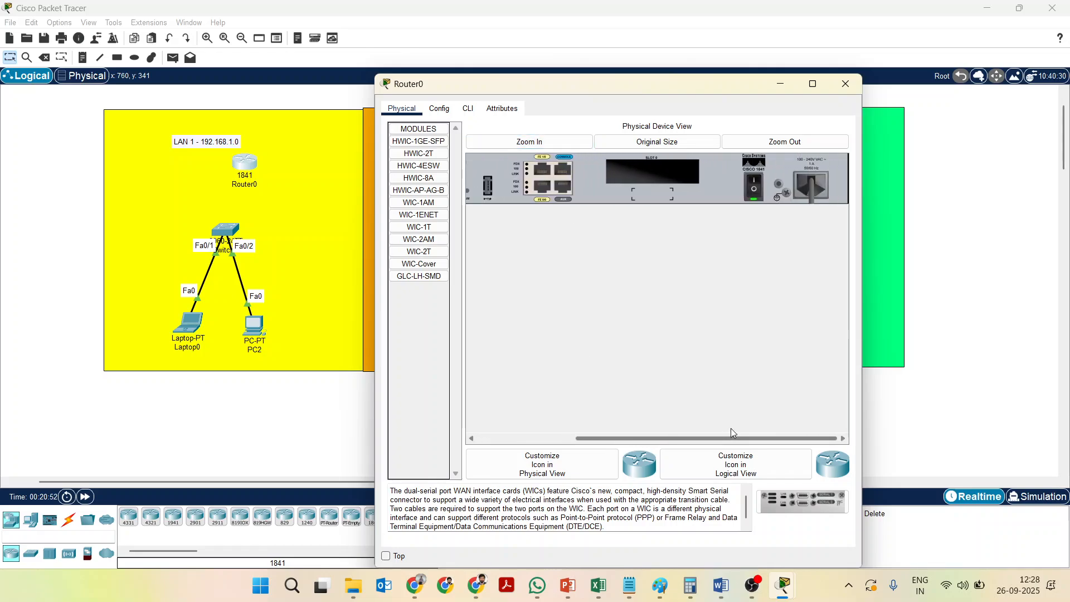
pyautogui.click(755, 186)
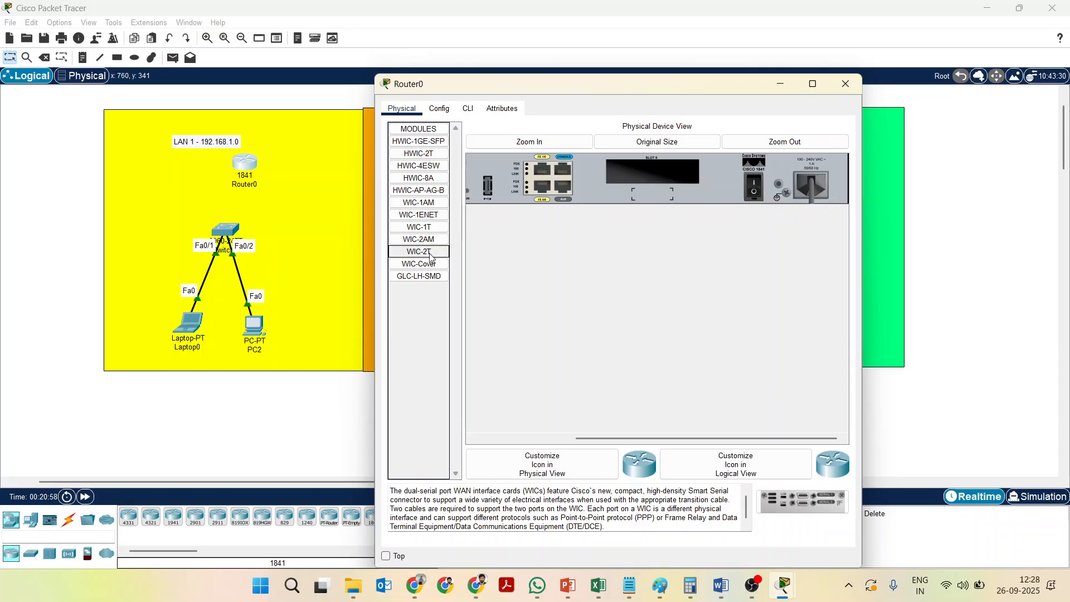
pyautogui.moveTo(419, 251); pyautogui.dragTo(666, 169)
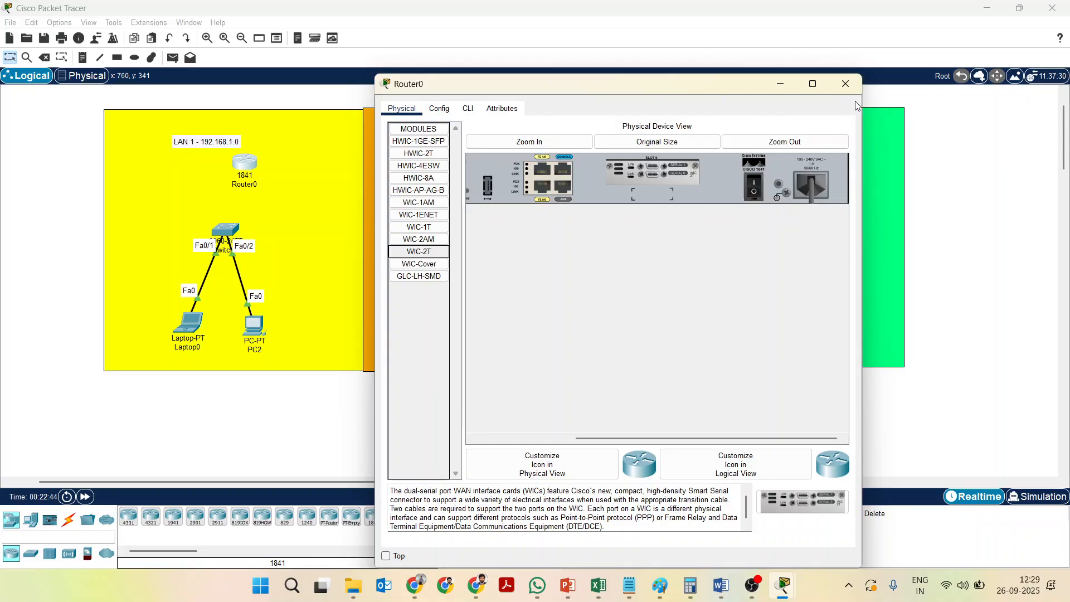
pyautogui.click(754, 188)
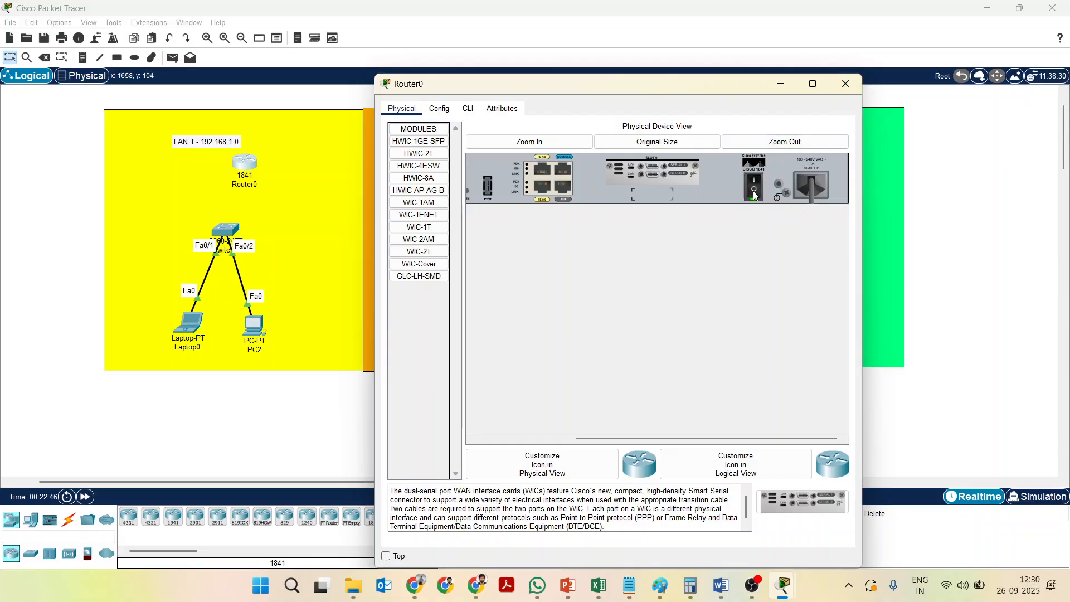
# - Look at Router0's command line interface and configuration pages, and close its device window
pyautogui.click(469, 110)
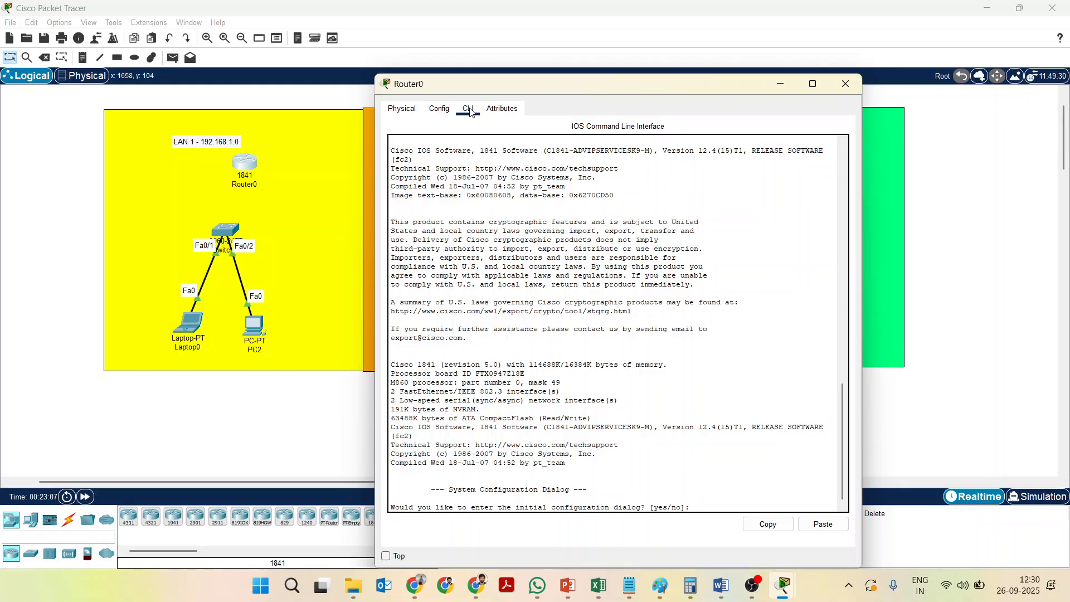
pyautogui.click(439, 109)
pyautogui.click(845, 83)
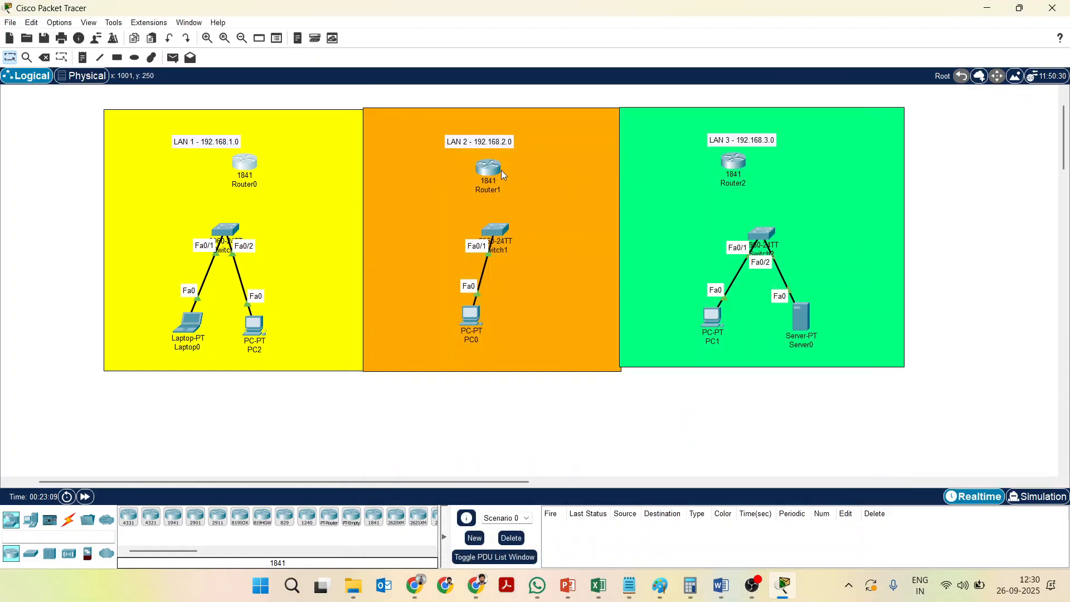
# - Power off Router1, install a WIC-2T module in its slot 0, and restore the router's power
pyautogui.click(499, 170)
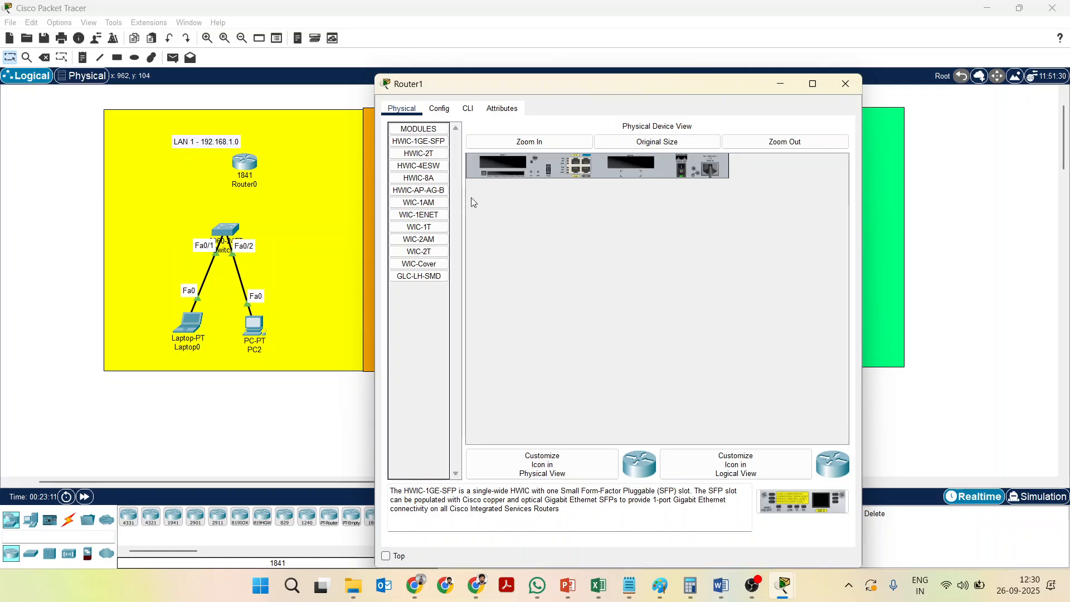
pyautogui.moveTo(428, 254); pyautogui.dragTo(629, 170)
pyautogui.click(678, 346)
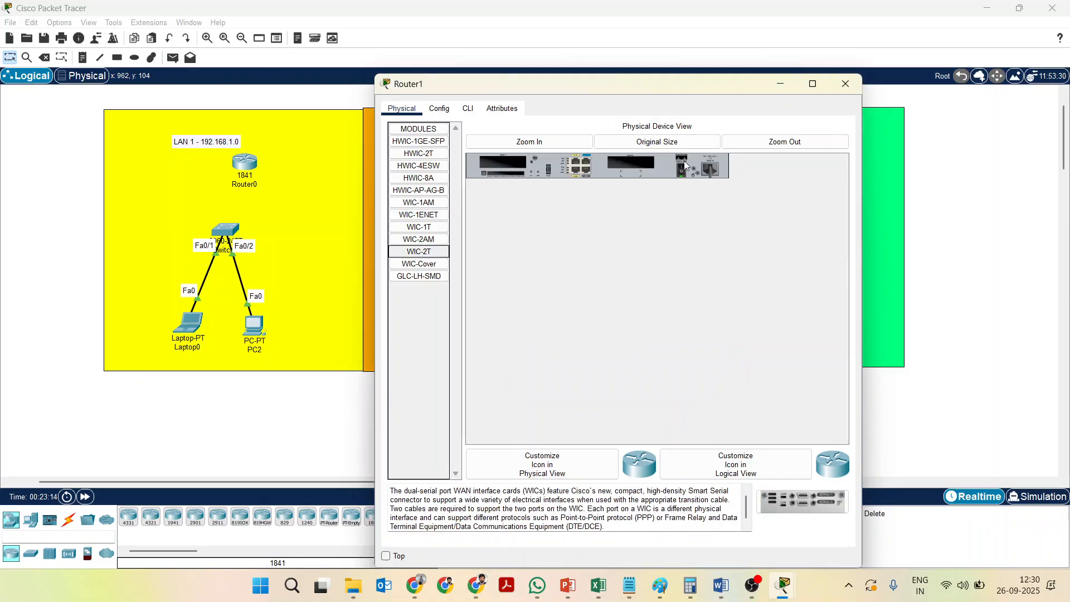
pyautogui.click(682, 167)
pyautogui.moveTo(419, 252); pyautogui.dragTo(630, 162)
pyautogui.click(682, 170)
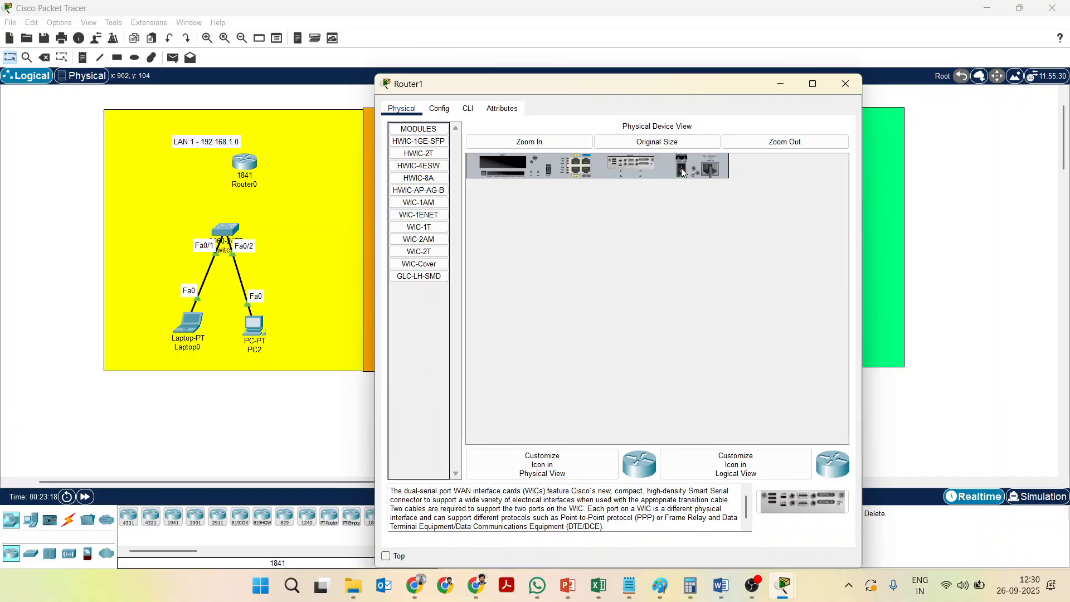
pyautogui.click(845, 83)
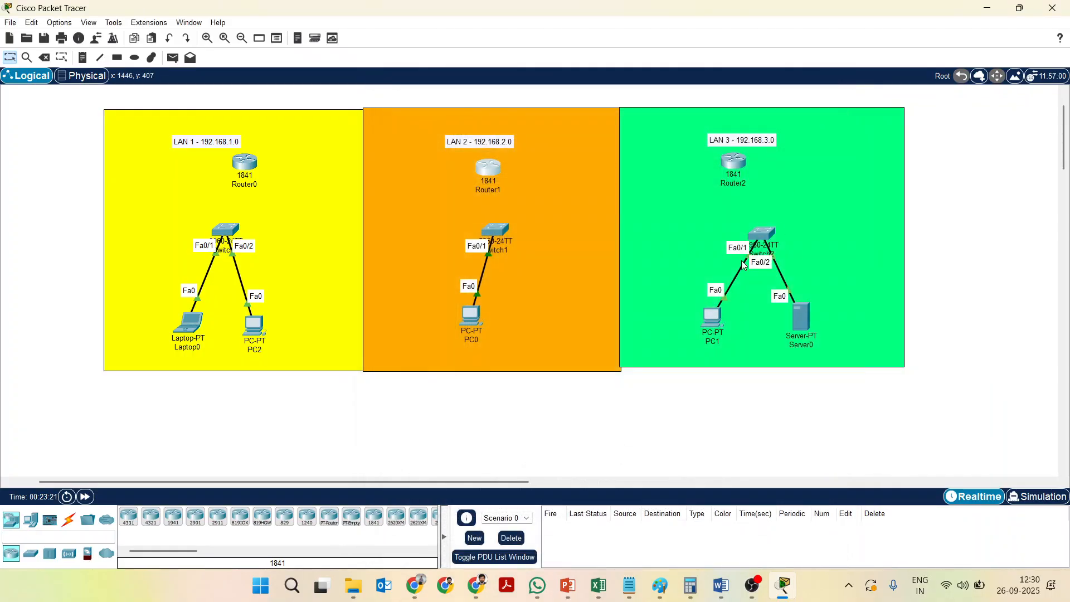
# - Install a WIC-2T module in slot 0 of Router2 while it is powered off, and close its device window
pyautogui.click(741, 166)
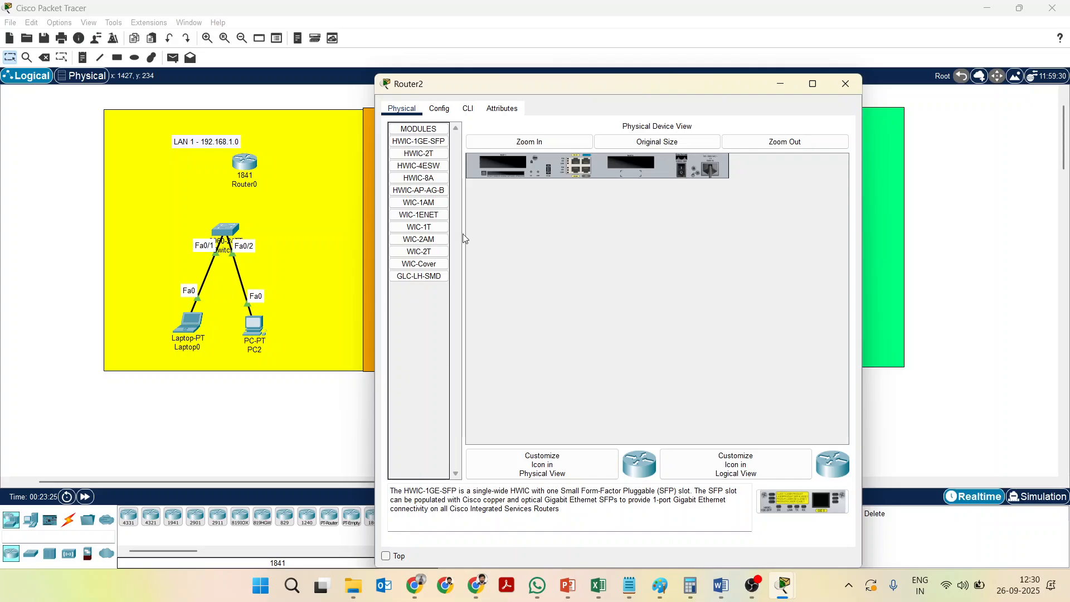
pyautogui.moveTo(419, 252); pyautogui.dragTo(634, 169)
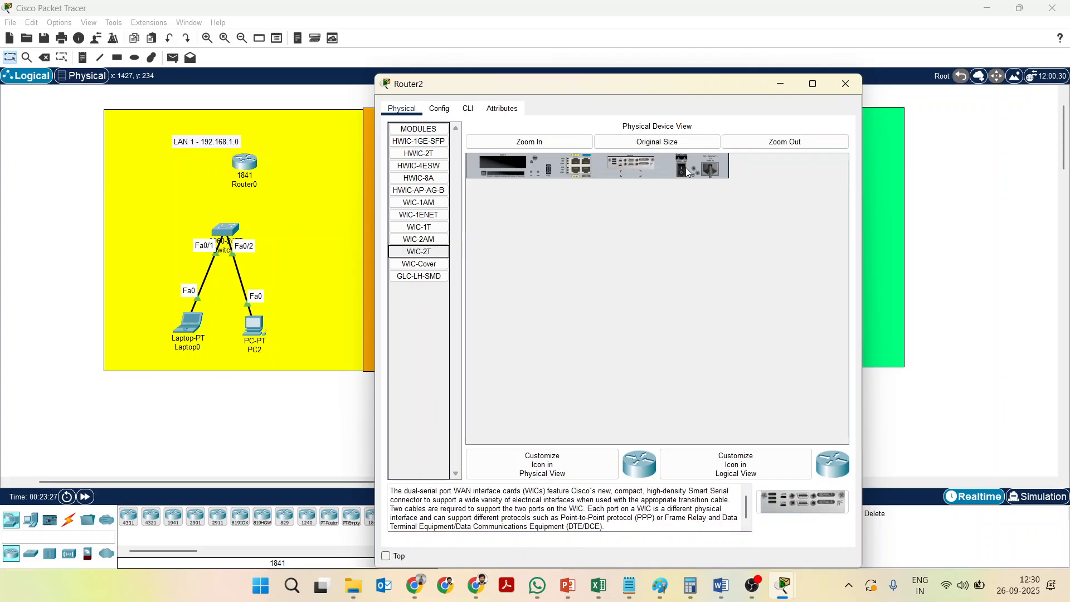
pyautogui.click(844, 83)
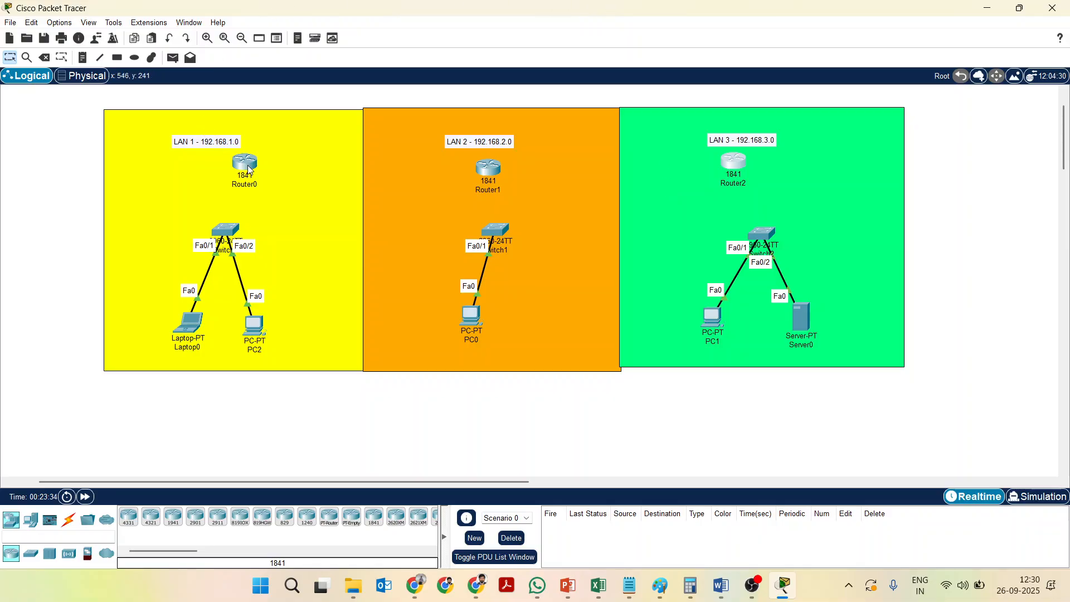
# - Connect the LAN 1 switch to Router0 with an automatically chosen connection type
pyautogui.moveTo(249, 170)
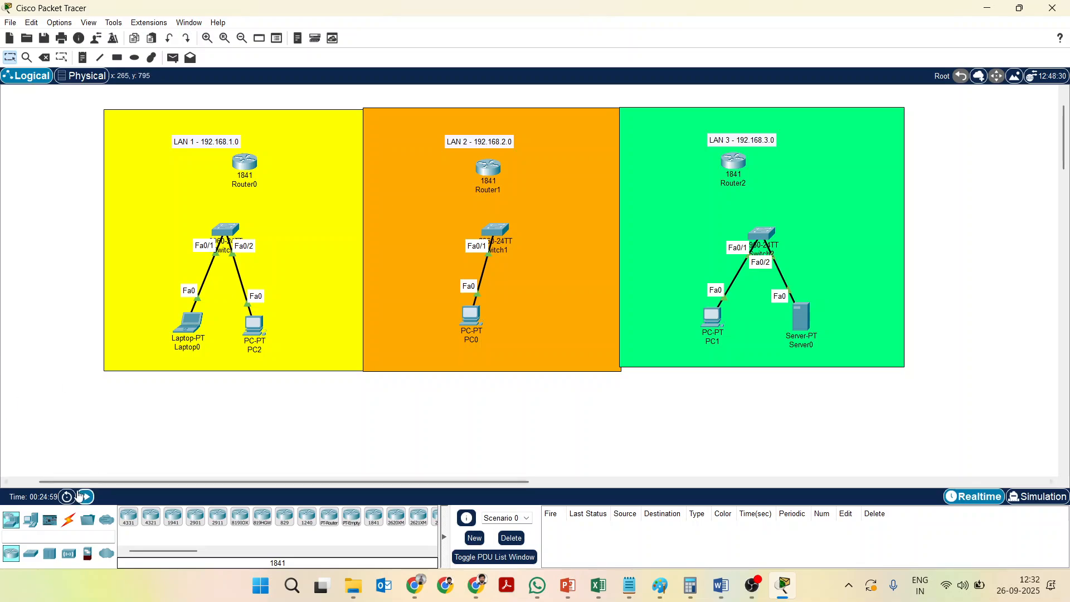
pyautogui.click(68, 520)
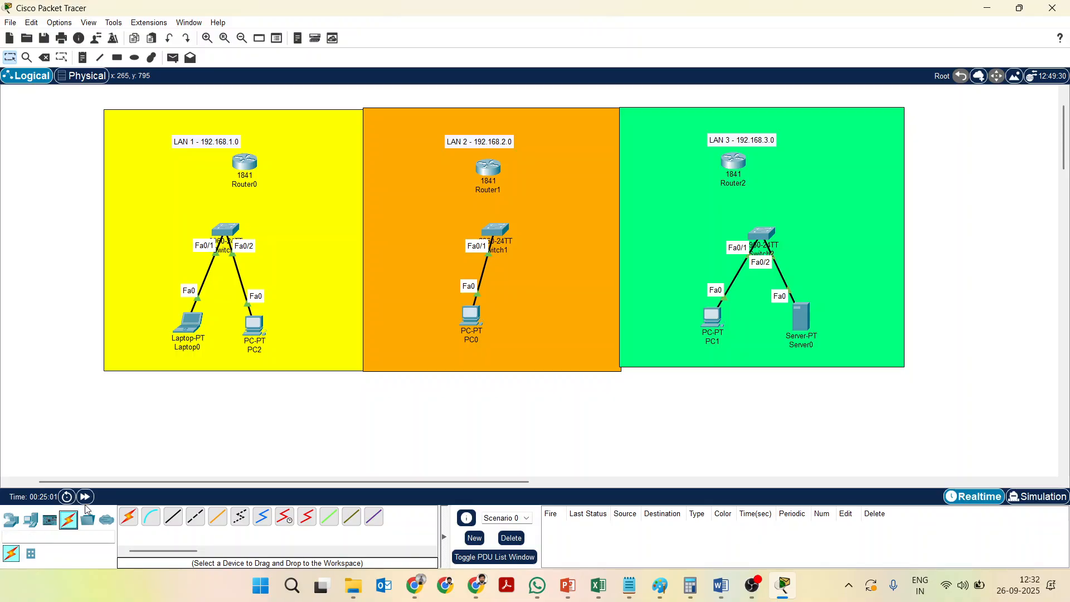
pyautogui.click(132, 520)
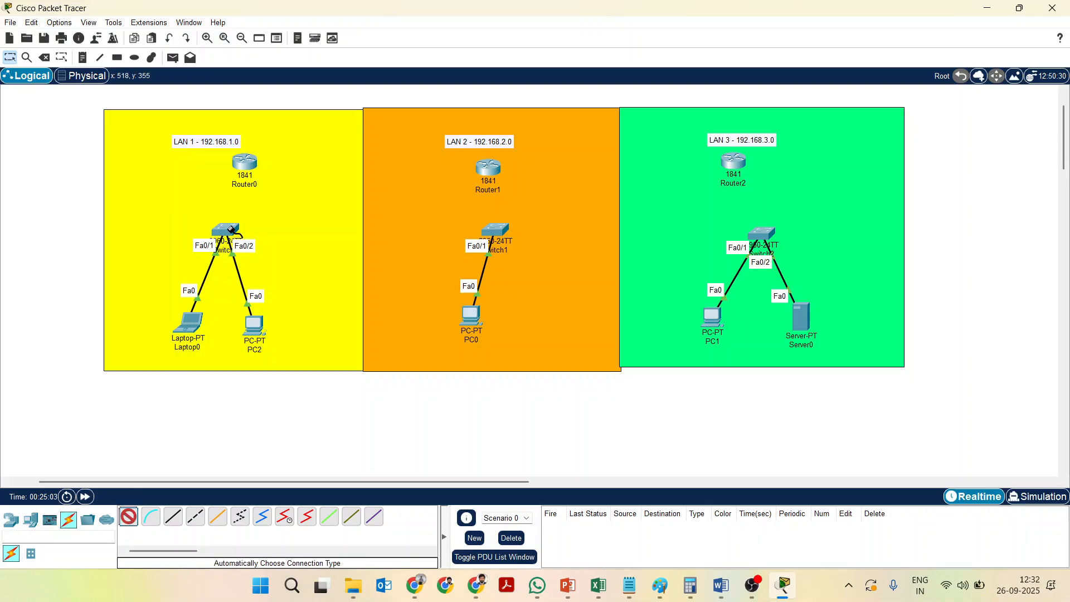
pyautogui.click(226, 229)
pyautogui.click(248, 165)
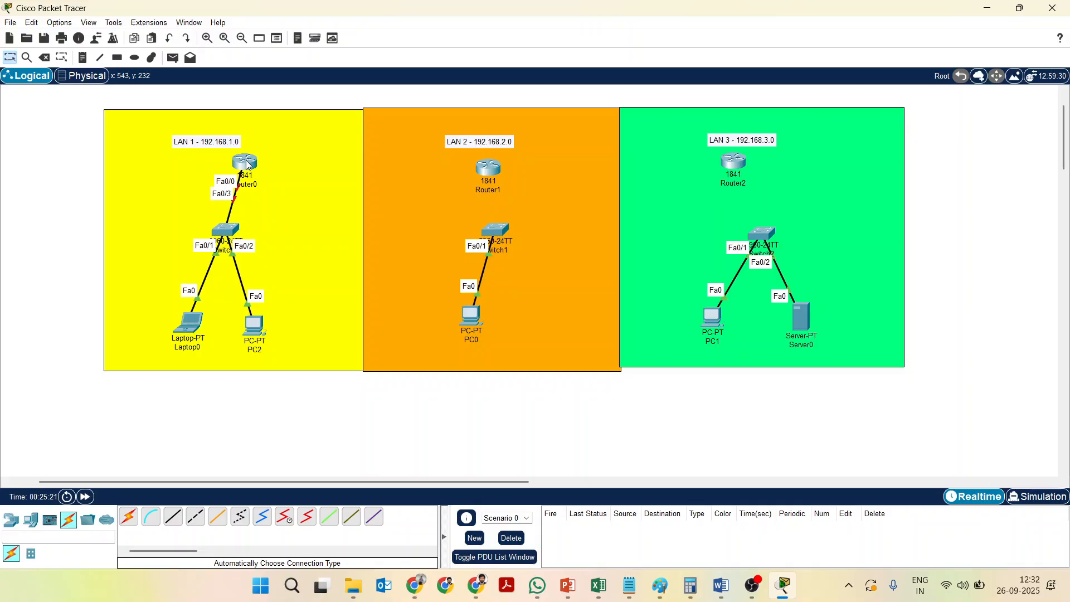
# - Connect Switch1 in LAN 2 to Router1 with an automatically chosen connection type
pyautogui.click(128, 517)
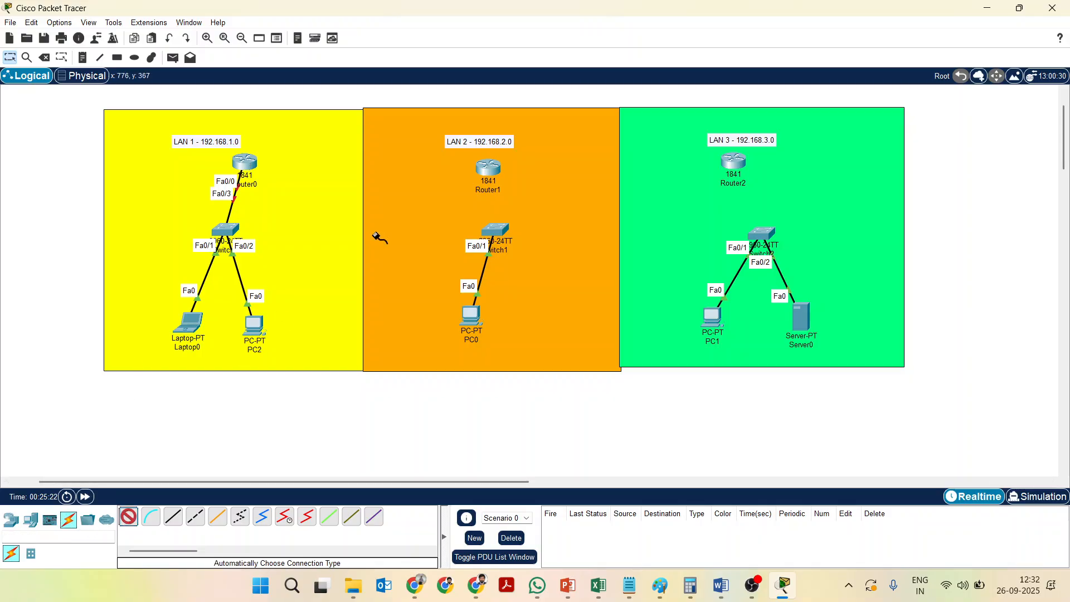
pyautogui.click(493, 227)
pyautogui.click(488, 166)
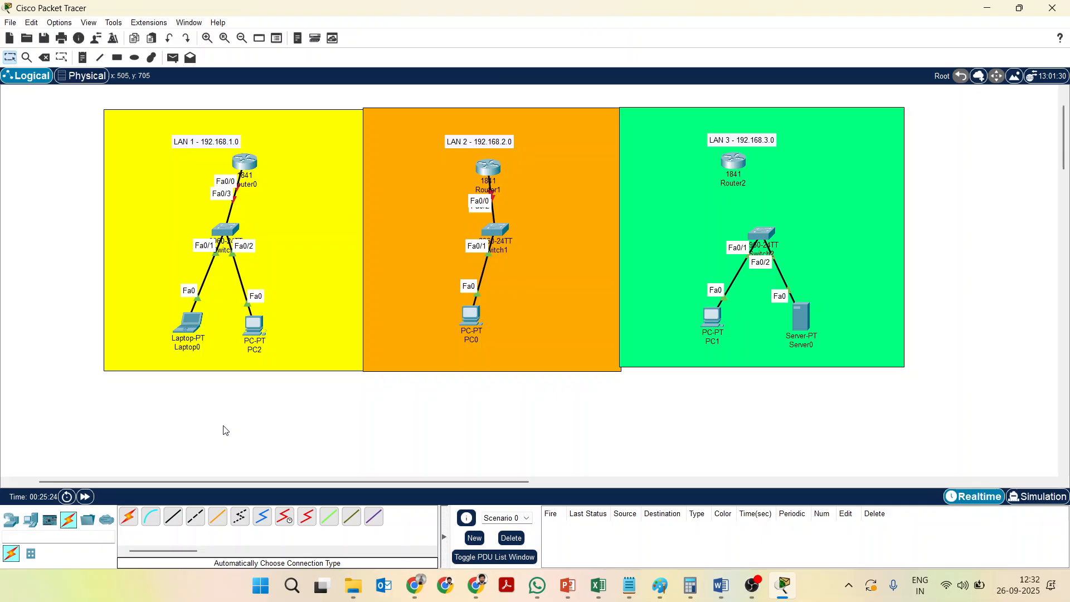
# - Connect the LAN 3 switch to Router2 with an automatically chosen connection type
pyautogui.click(128, 517)
pyautogui.click(762, 233)
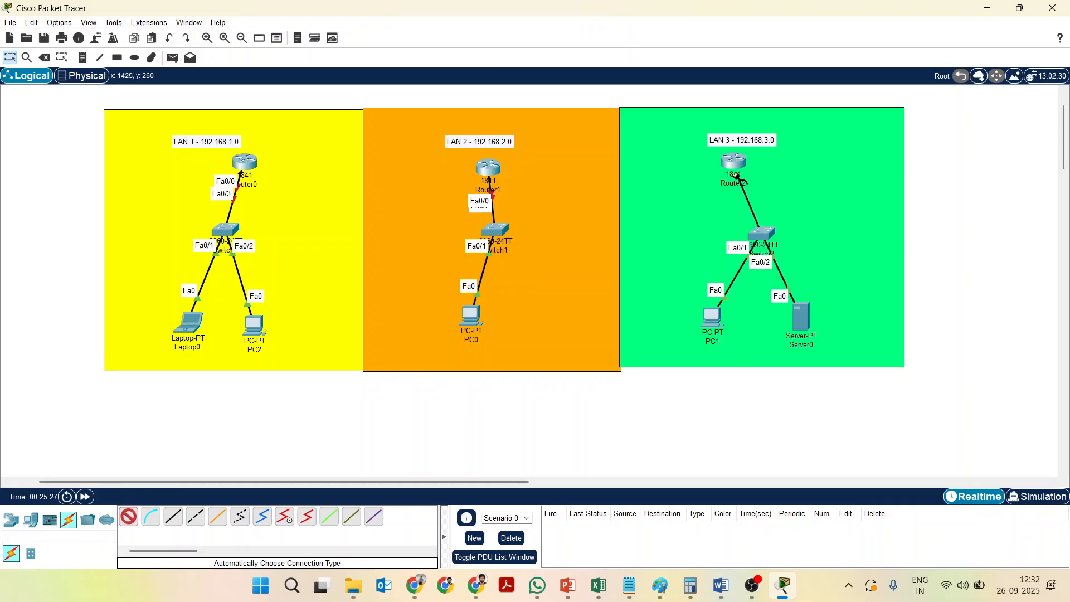
pyautogui.click(736, 167)
# - Reposition Router0, Router1 and Router2 within their LAN areas to spread out their switch links and port labels
pyautogui.moveTo(248, 164); pyautogui.dragTo(283, 150)
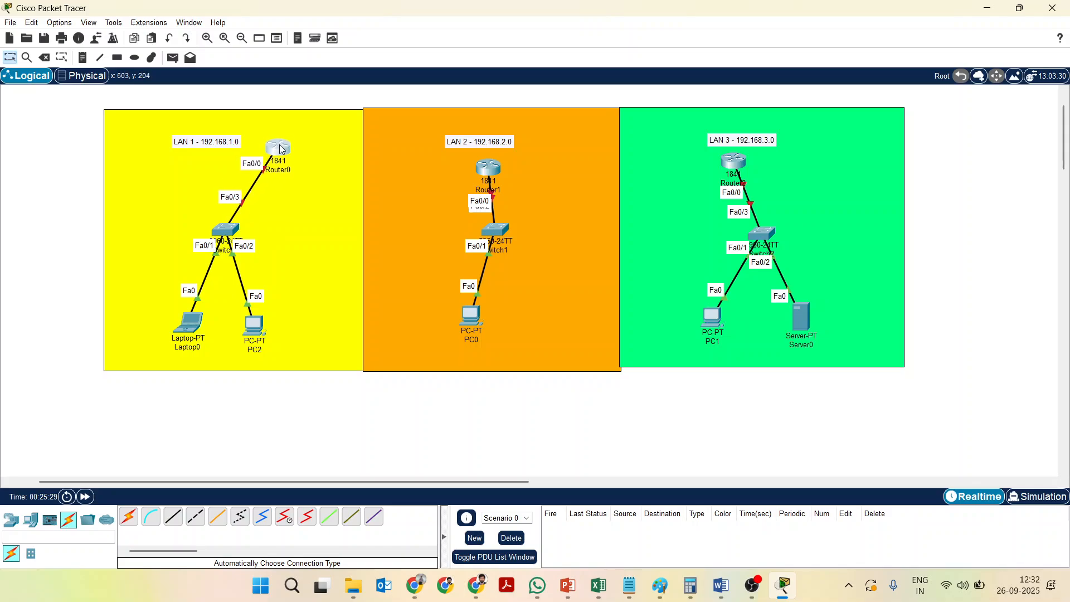
pyautogui.moveTo(489, 165); pyautogui.dragTo(540, 162)
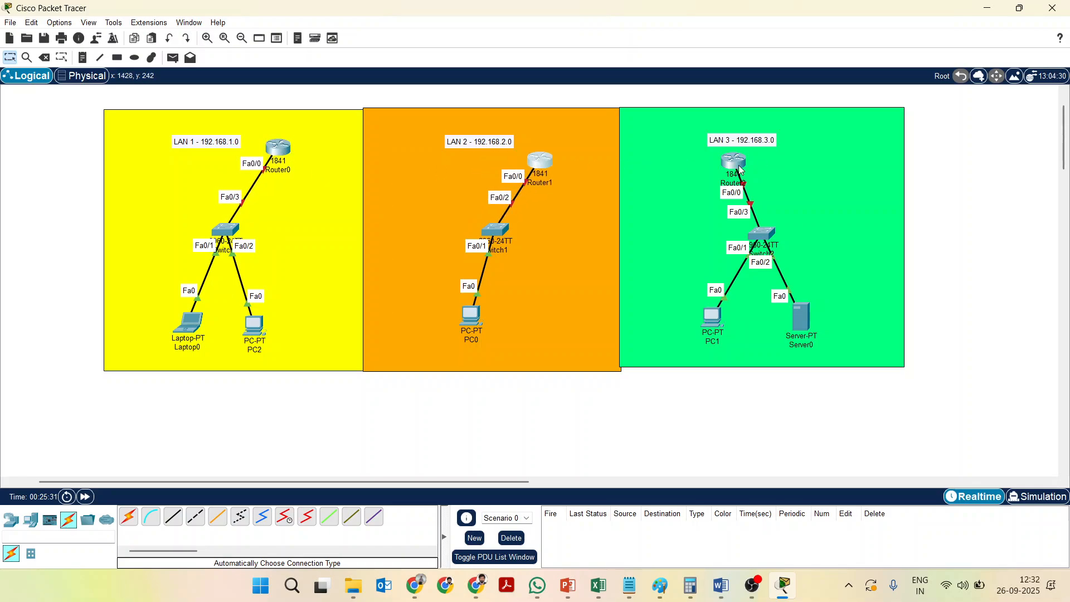
pyautogui.moveTo(740, 170); pyautogui.dragTo(701, 165)
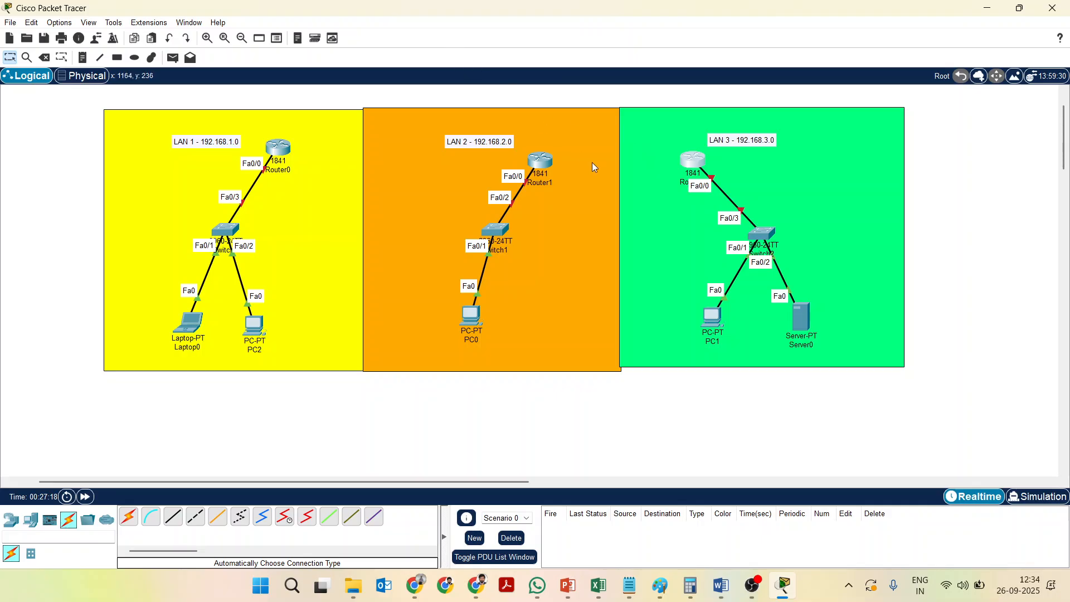
# - Configure Router0's FastEthernet0/0 with IPv4 address 192.168.1.1 and mask 255.255.255.0, turn the port on, and close the device window
pyautogui.click(269, 151)
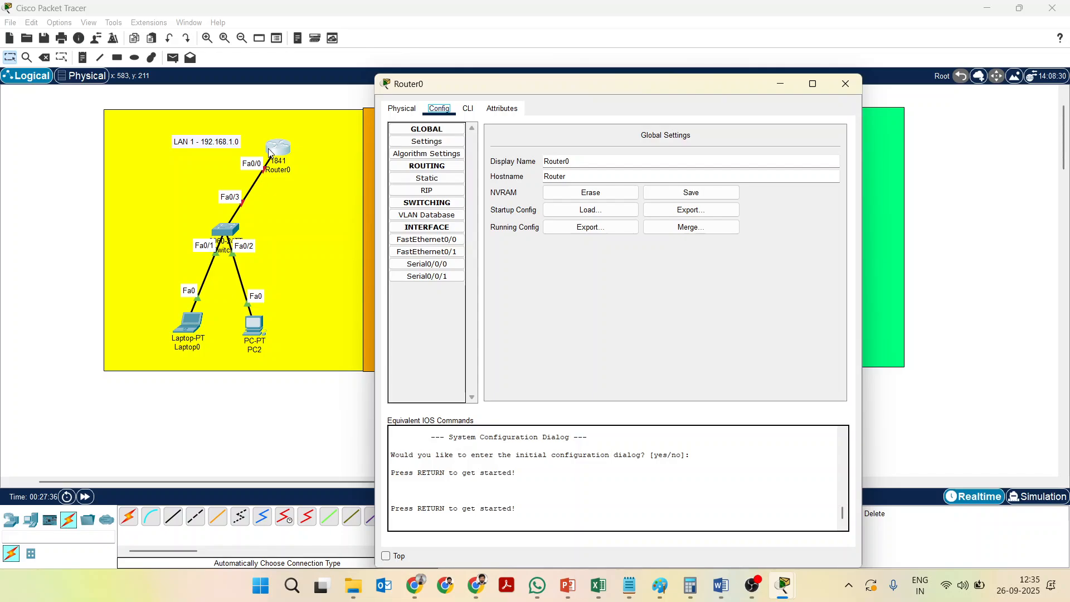
pyautogui.click(427, 240)
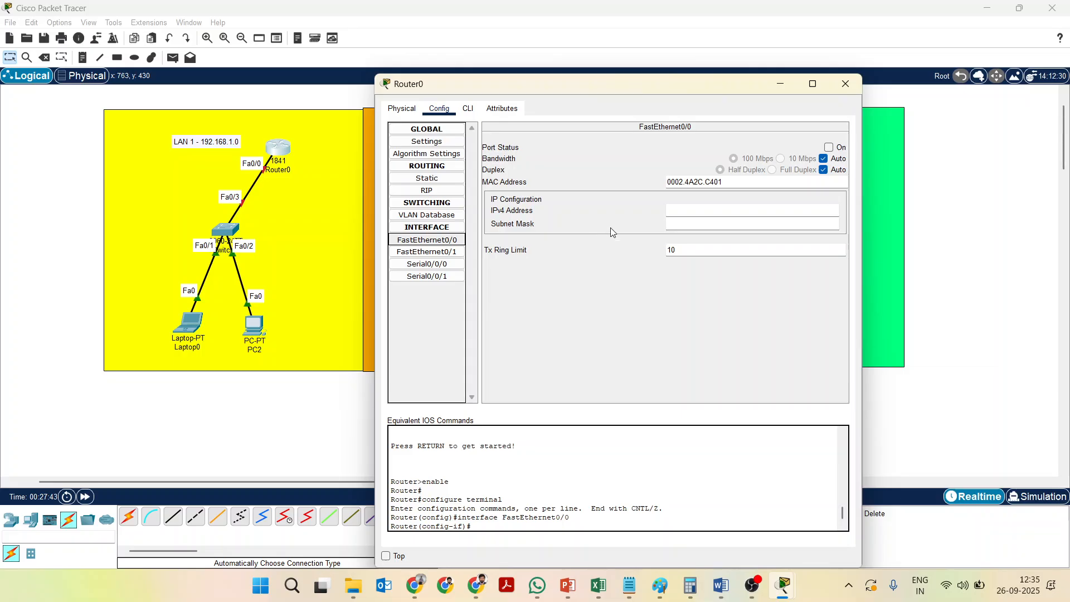
pyautogui.click(721, 212)
pyautogui.write('192.')
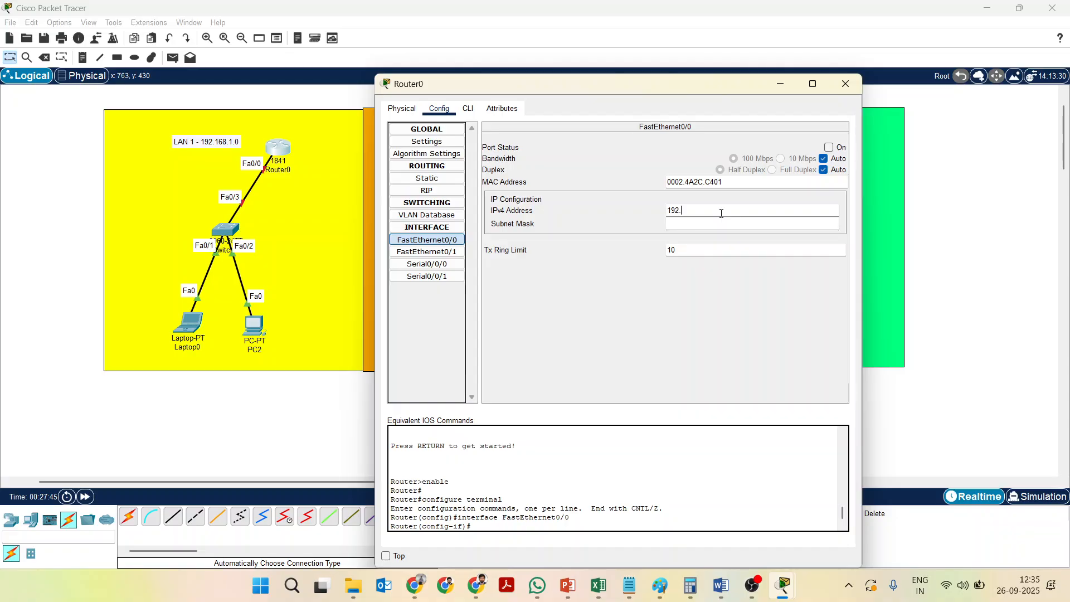
pyautogui.write('168.1.1')
pyautogui.click(705, 224)
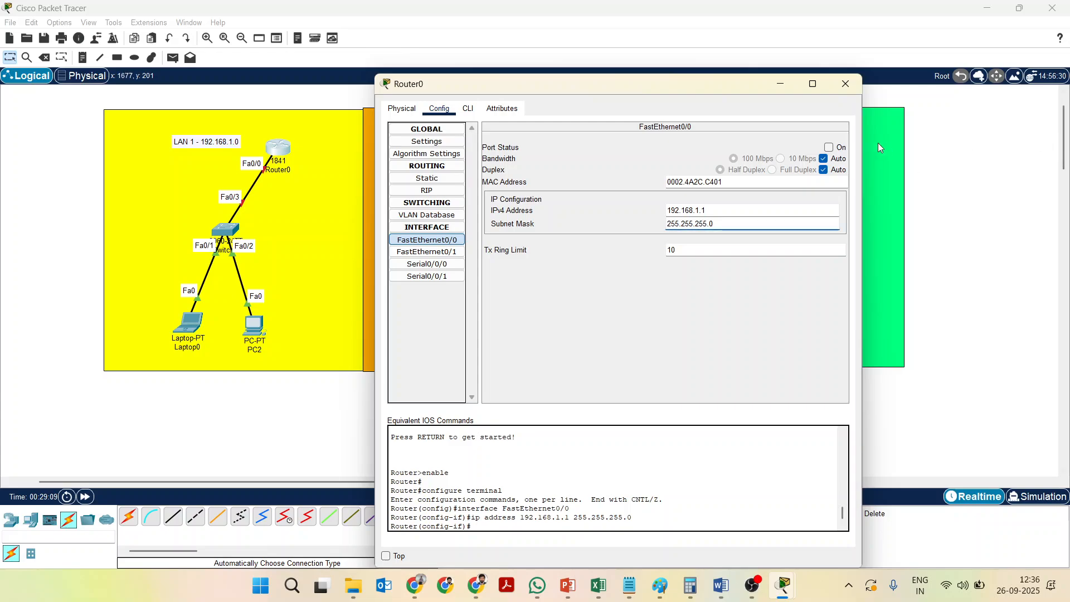
pyautogui.click(830, 148)
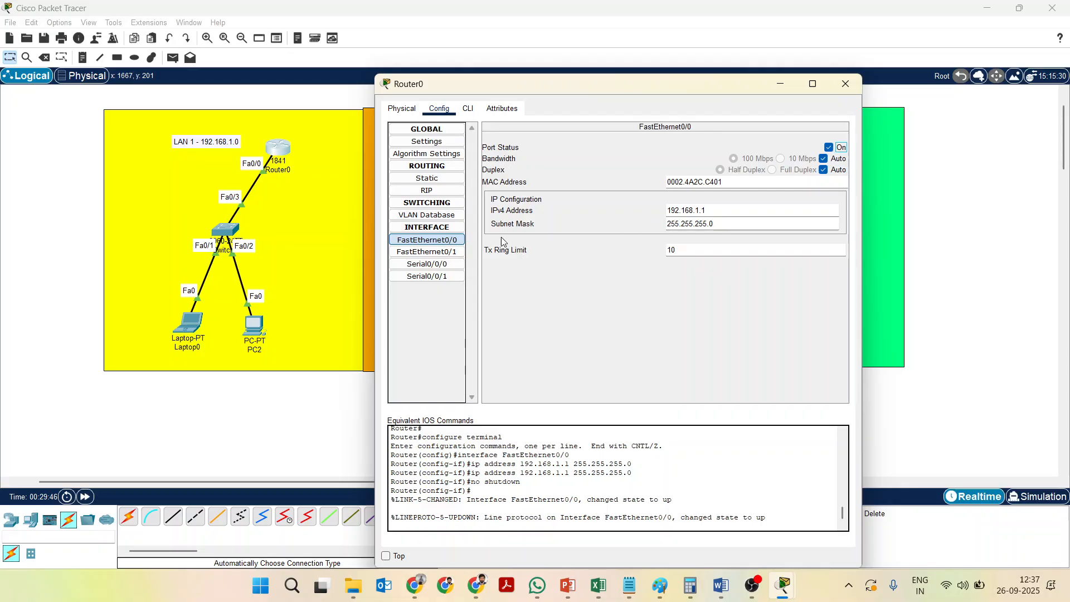
pyautogui.click(845, 86)
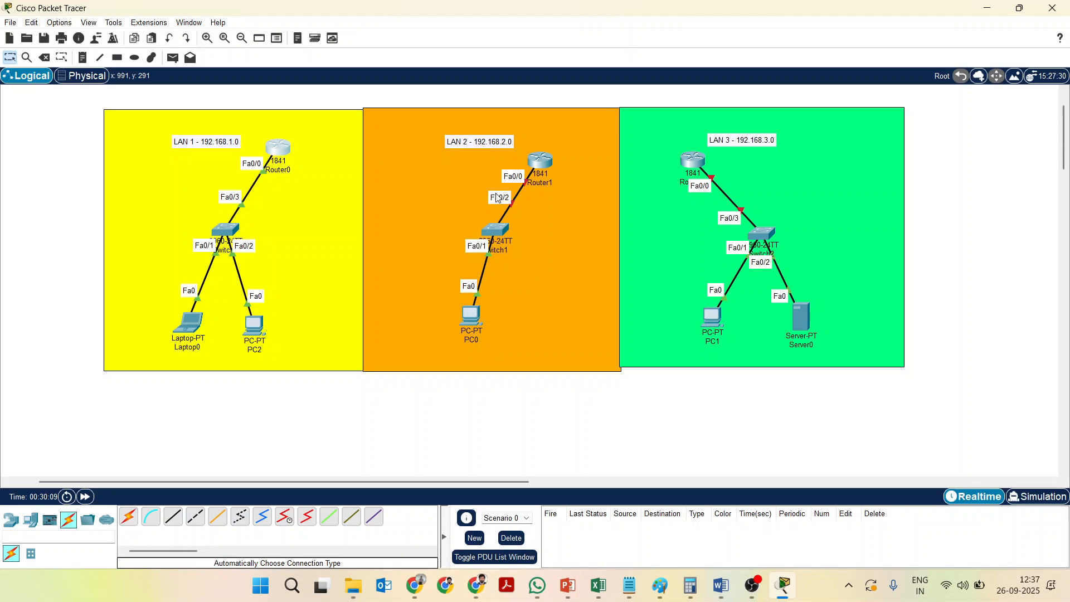
# - Turn on Router1's FastEthernet0/0, assign it 192.168.2.1 with mask 255.255.255.0, and close the device window
pyautogui.click(544, 169)
pyautogui.click(439, 108)
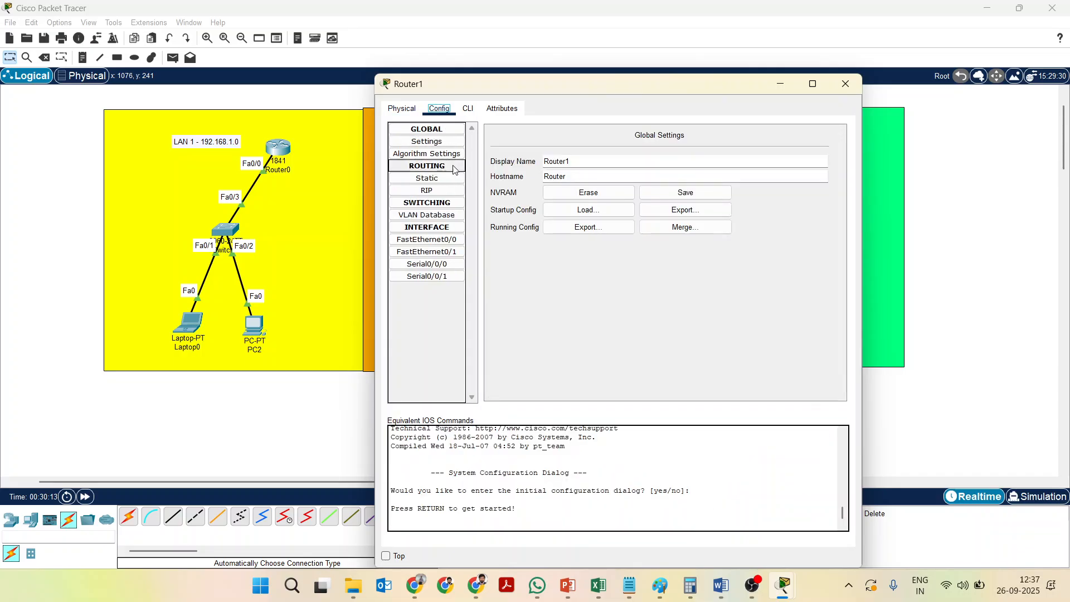
pyautogui.click(436, 239)
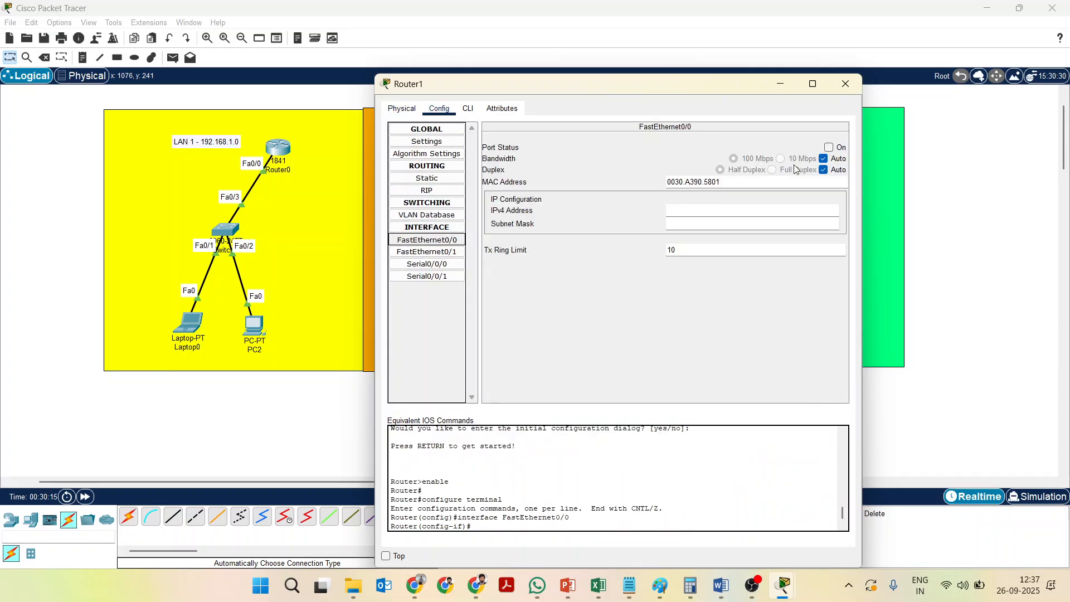
pyautogui.click(829, 148)
pyautogui.click(713, 211)
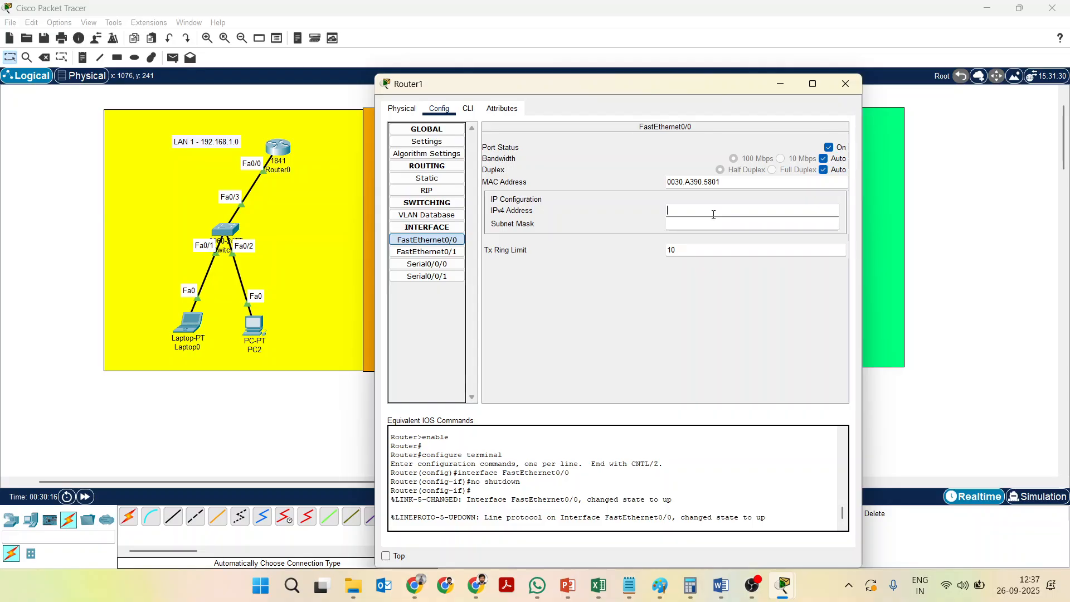
pyautogui.write('192.168.2.1')
pyautogui.press('Tab')
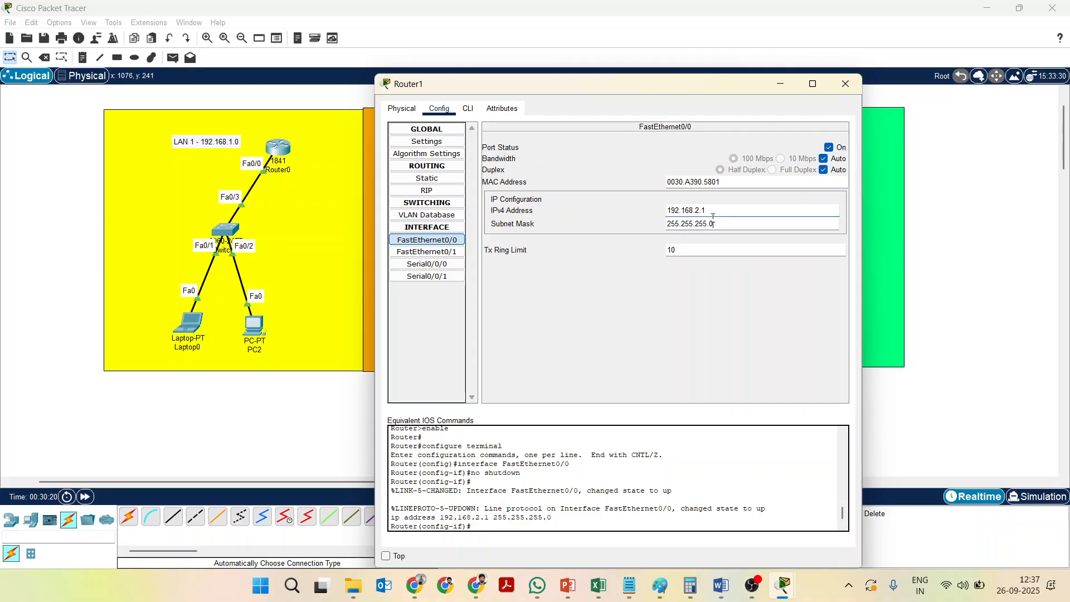
pyautogui.click(846, 84)
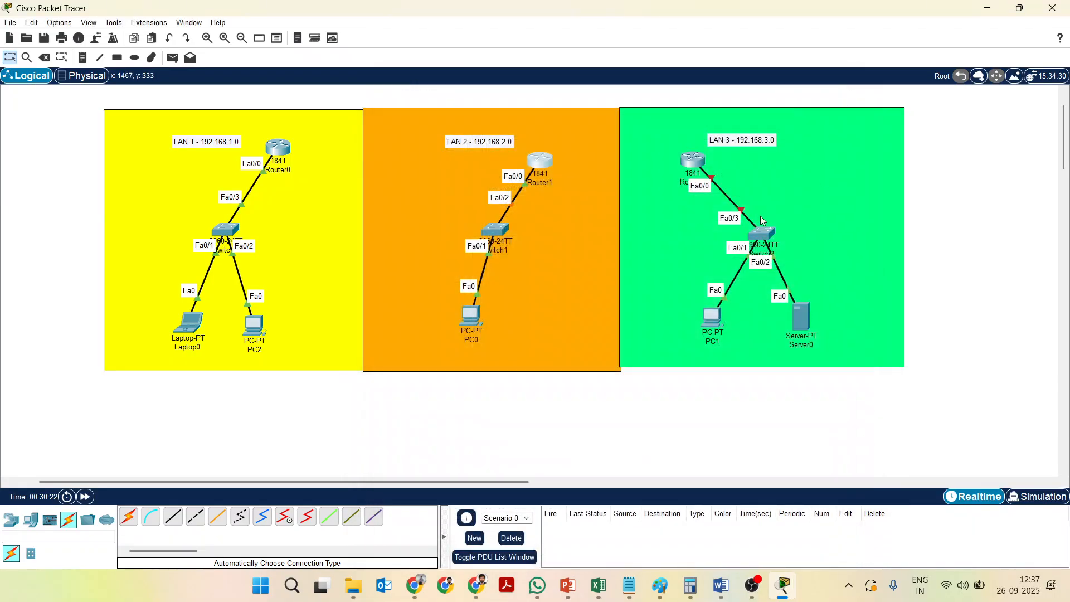
# - Reopen Router1's configuration to check the FastEthernet0/0 interface settings, and close the device window
pyautogui.click(533, 161)
pyautogui.click(540, 161)
pyautogui.click(541, 162)
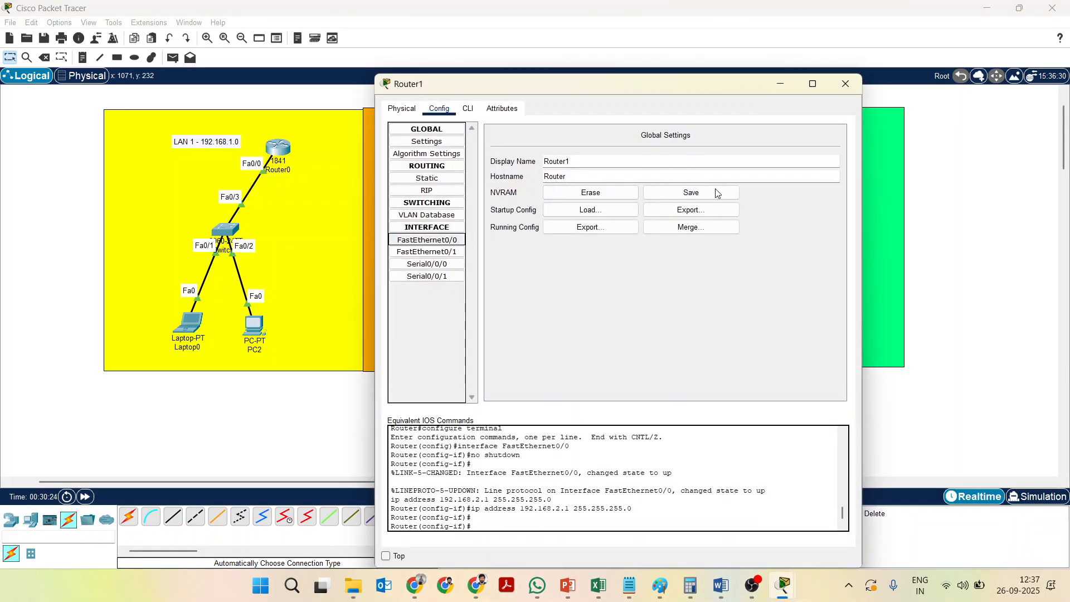
pyautogui.click(427, 239)
pyautogui.click(845, 83)
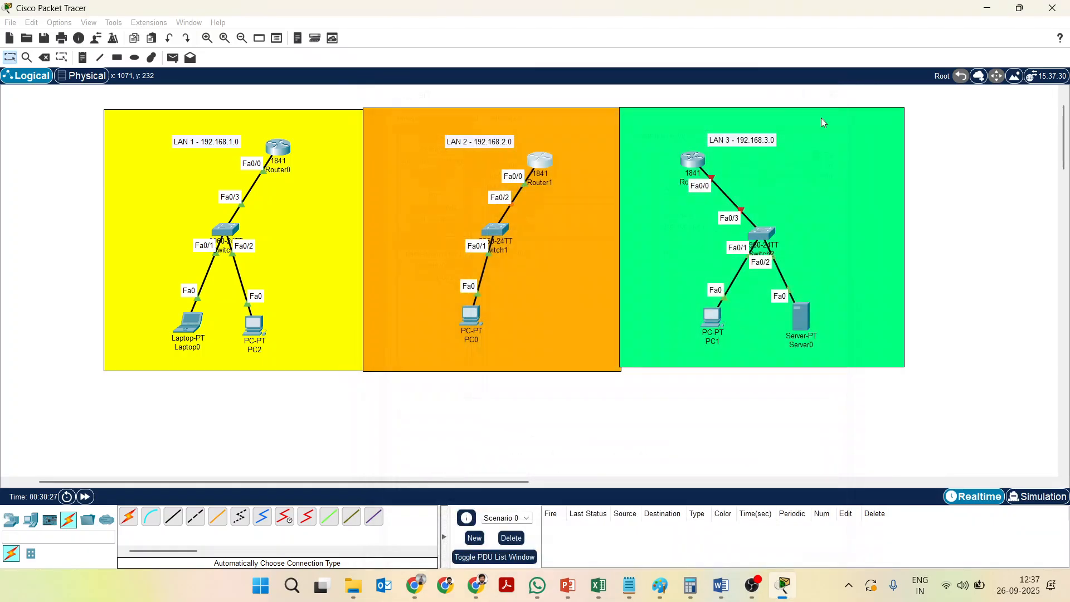
# - Assign 192.168.3.1 with mask 255.255.255.0 to Router2's FastEthernet0/0, turn the port on, and close the device window
pyautogui.click(693, 160)
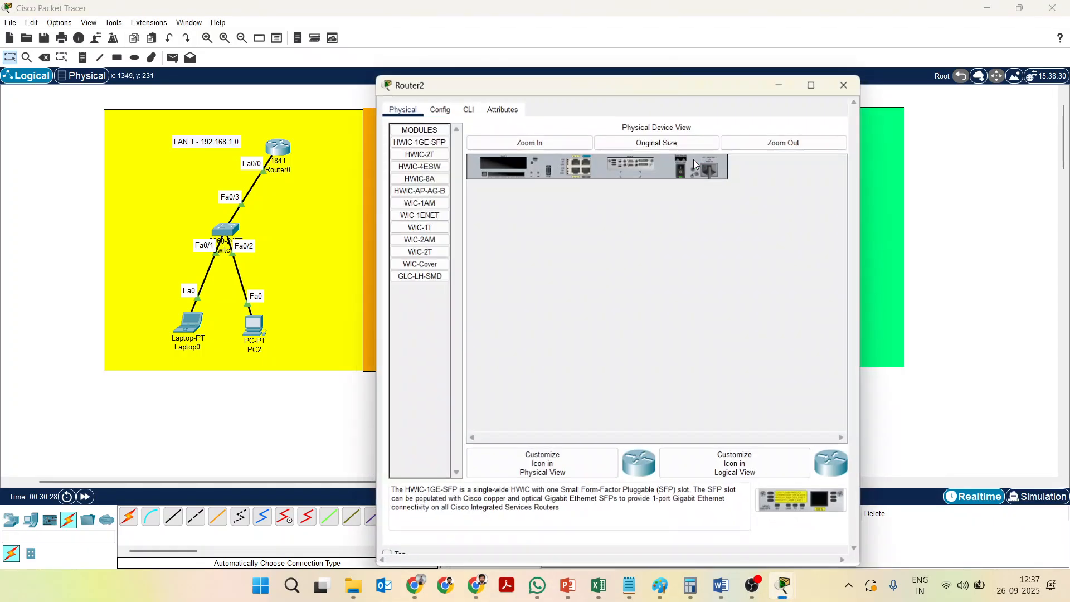
pyautogui.click(440, 110)
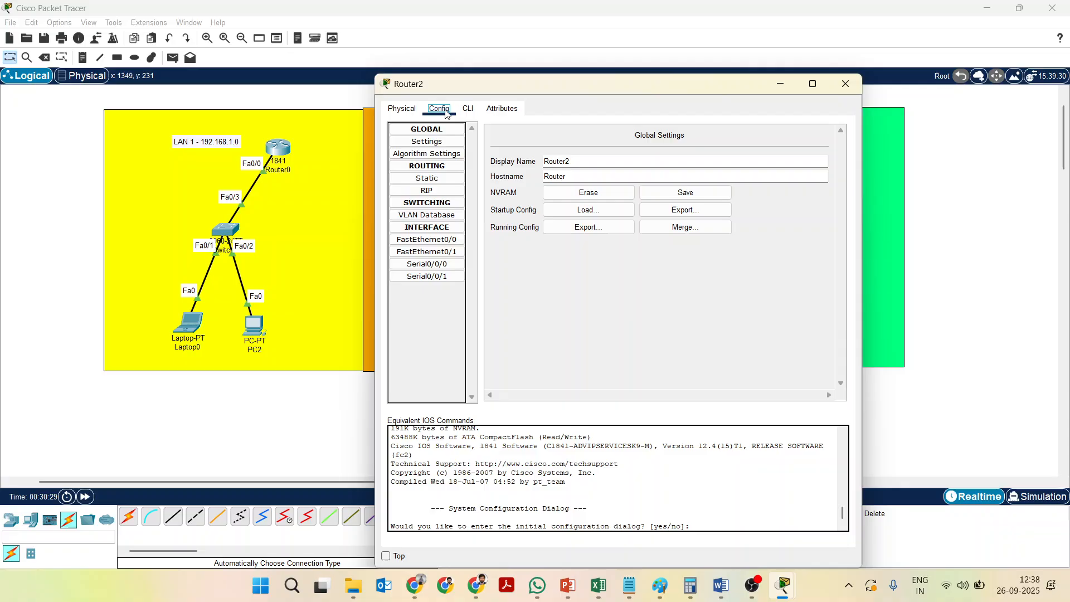
pyautogui.click(430, 242)
pyautogui.click(702, 210)
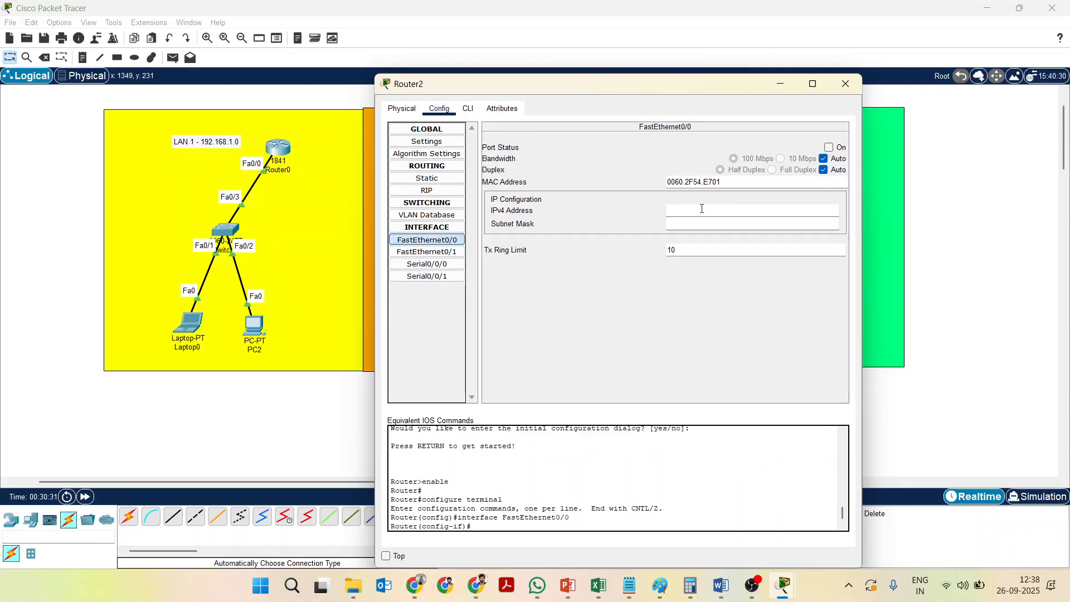
pyautogui.write('192.168.3.1')
pyautogui.click(694, 221)
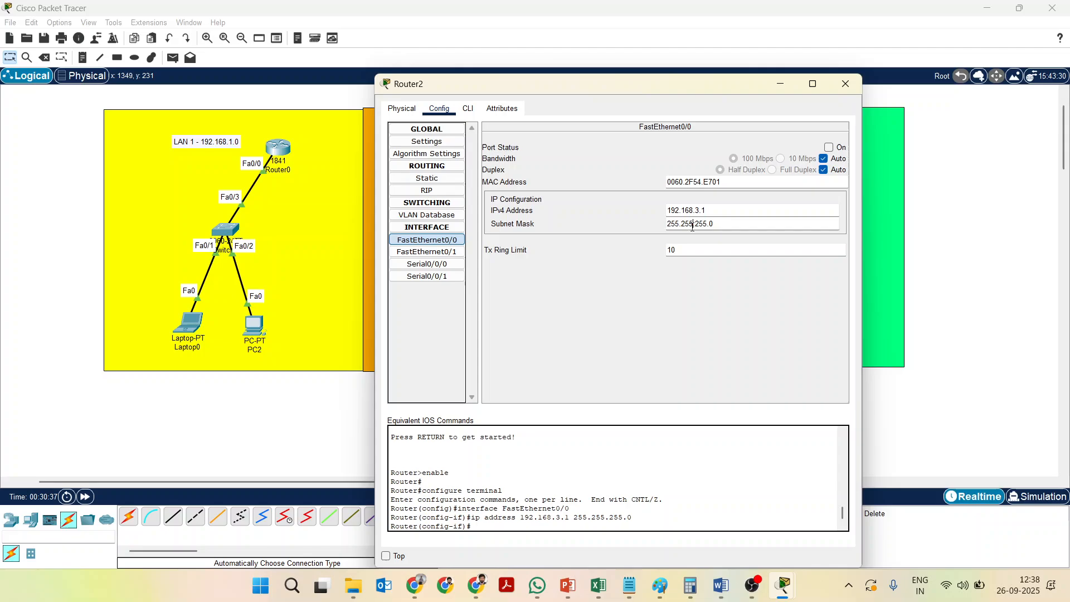
pyautogui.click(830, 147)
pyautogui.click(846, 84)
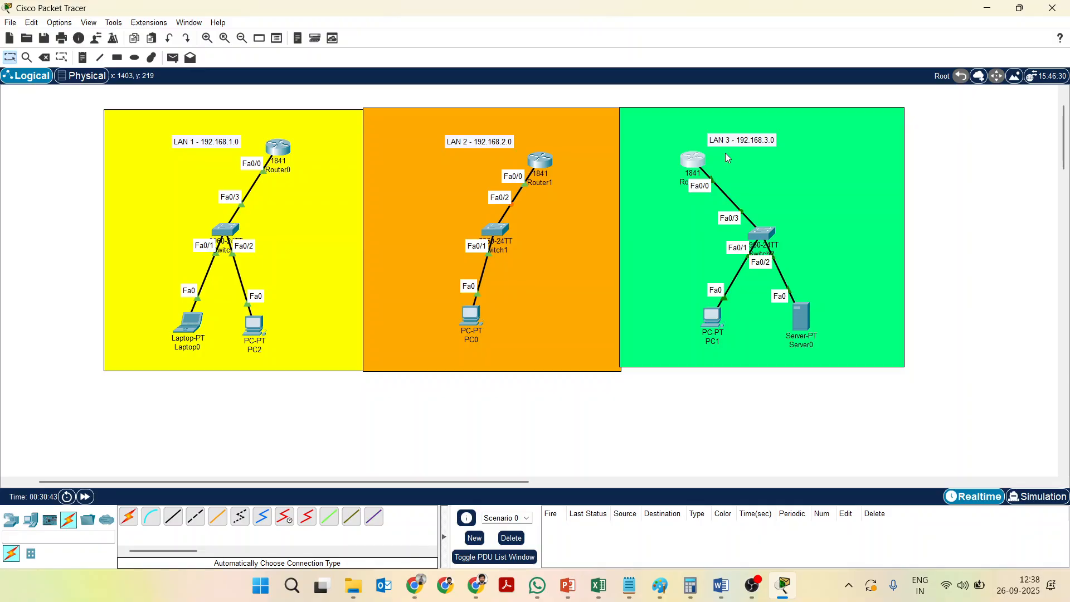
# - Switch to the netstat.txt Notepad window and look through its open notes for the router configuration recap
pyautogui.click(629, 598)
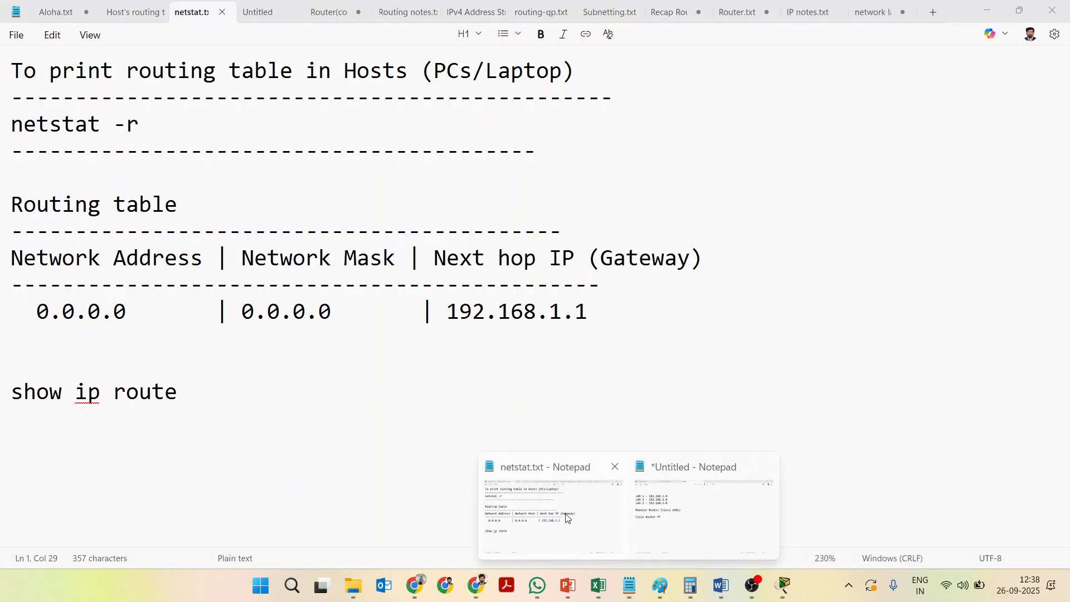
pyautogui.click(569, 518)
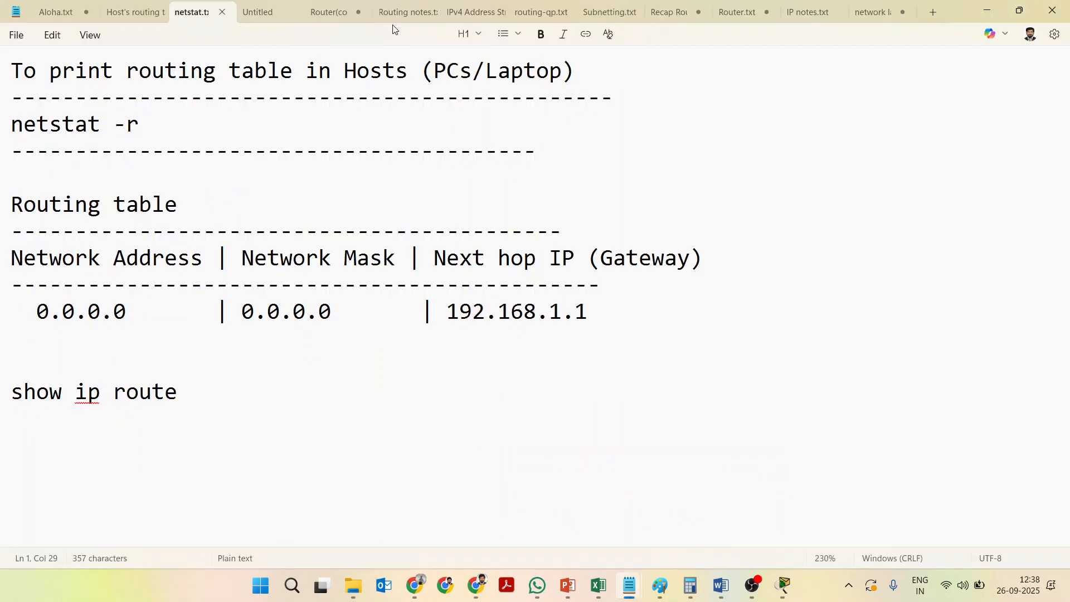
pyautogui.click(392, 12)
pyautogui.click(462, 12)
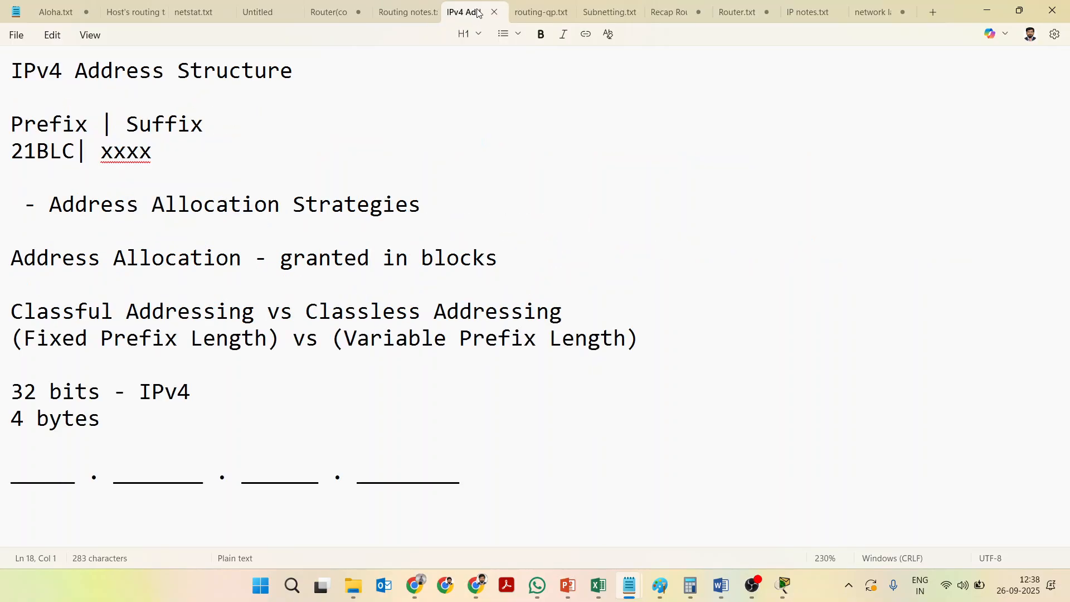
pyautogui.click(535, 12)
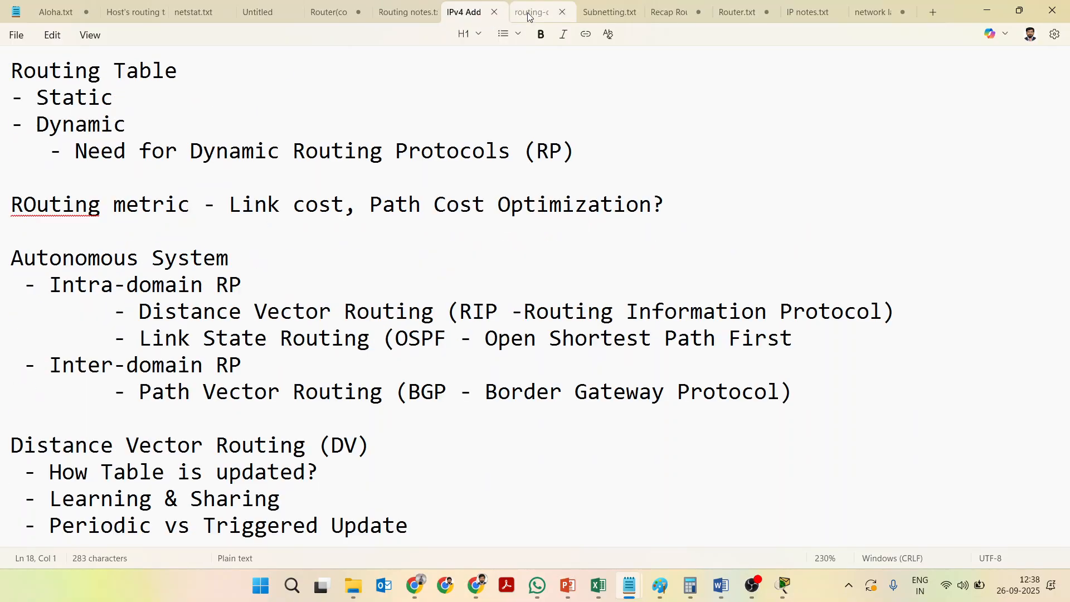
pyautogui.click(610, 12)
pyautogui.click(111, 11)
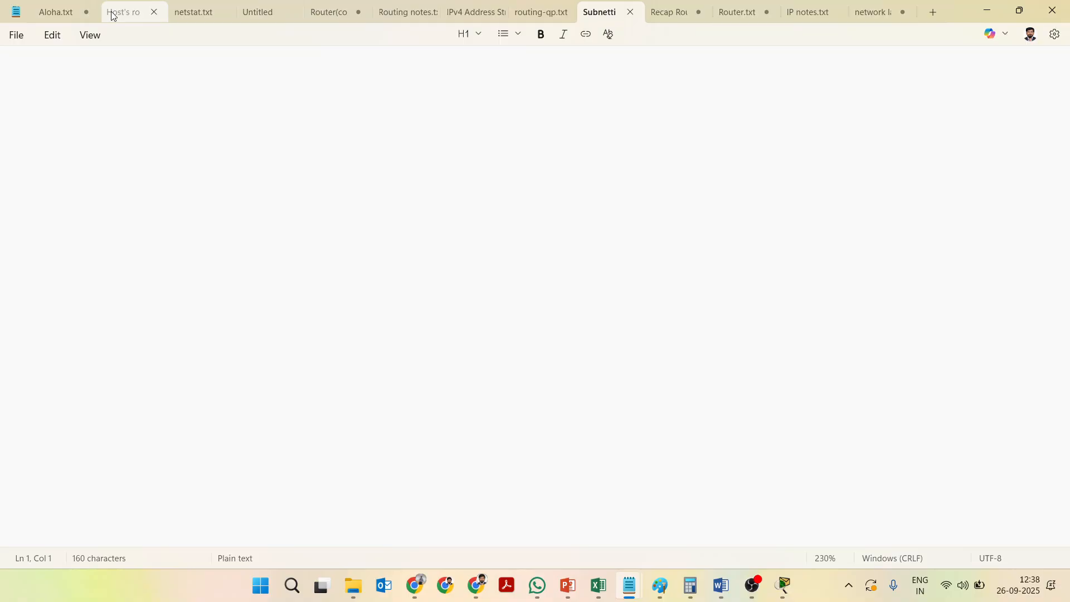
pyautogui.click(191, 14)
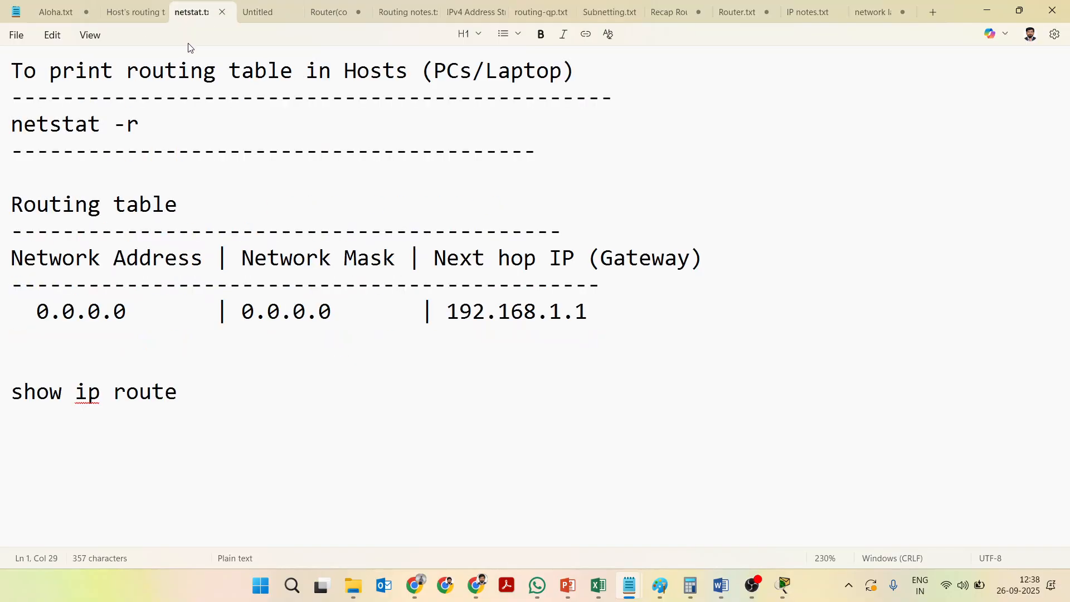
pyautogui.click(332, 12)
pyautogui.click(408, 13)
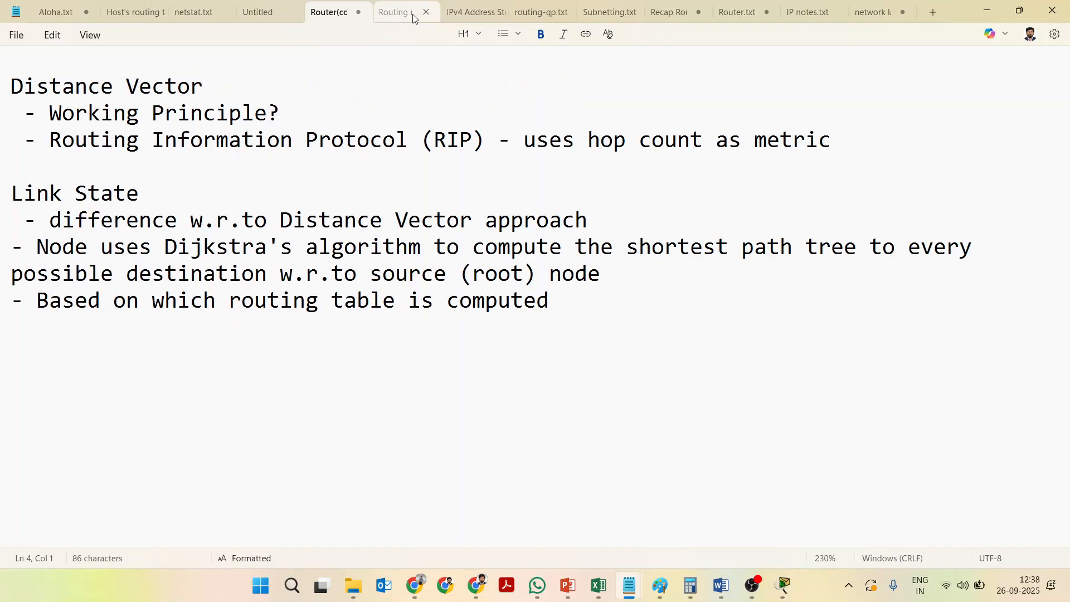
pyautogui.click(749, 16)
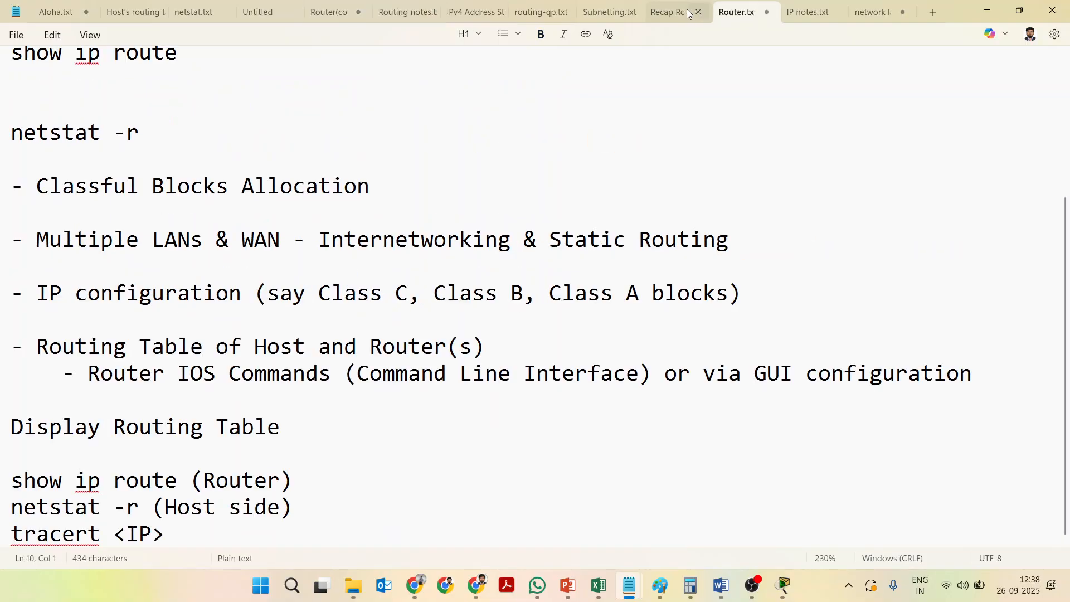
pyautogui.click(666, 13)
# - In the Recap Router notes, replace "subnet" with "block" in the second-address line under FastEthernet0/0 (Subnet 1)
pyautogui.click(318, 202)
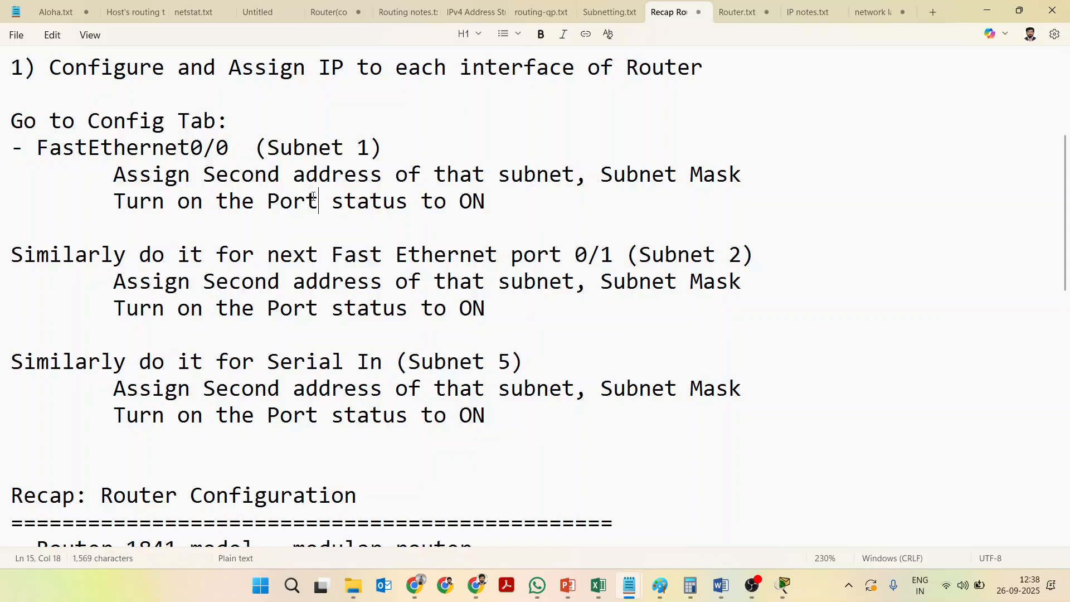
pyautogui.scroll(-1, 315, 185)
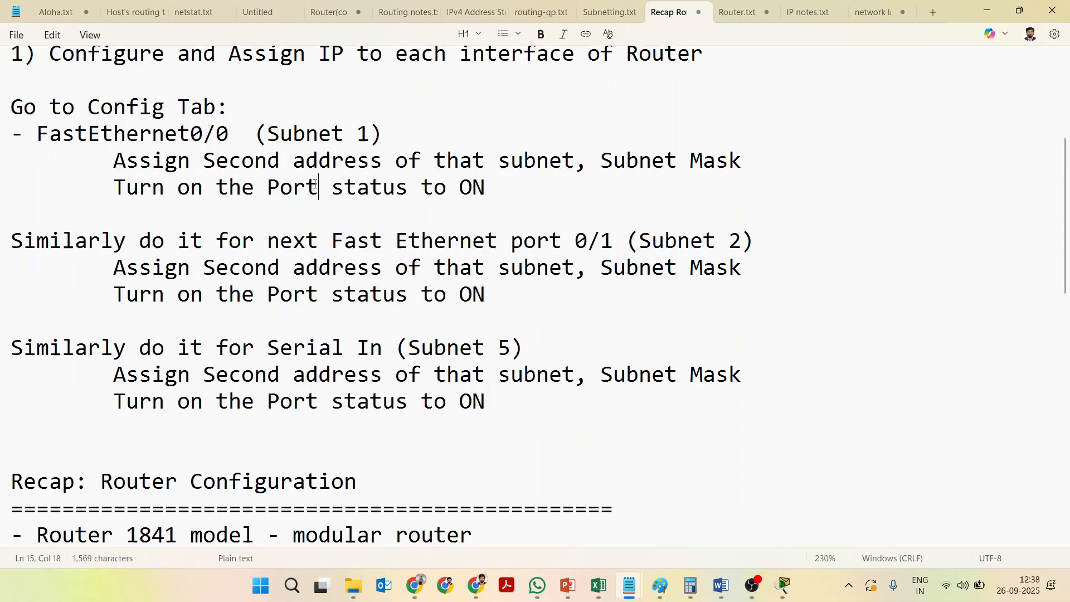
pyautogui.scroll(3, 315, 184)
pyautogui.scroll(-7, 315, 184)
pyautogui.scroll(6, 315, 184)
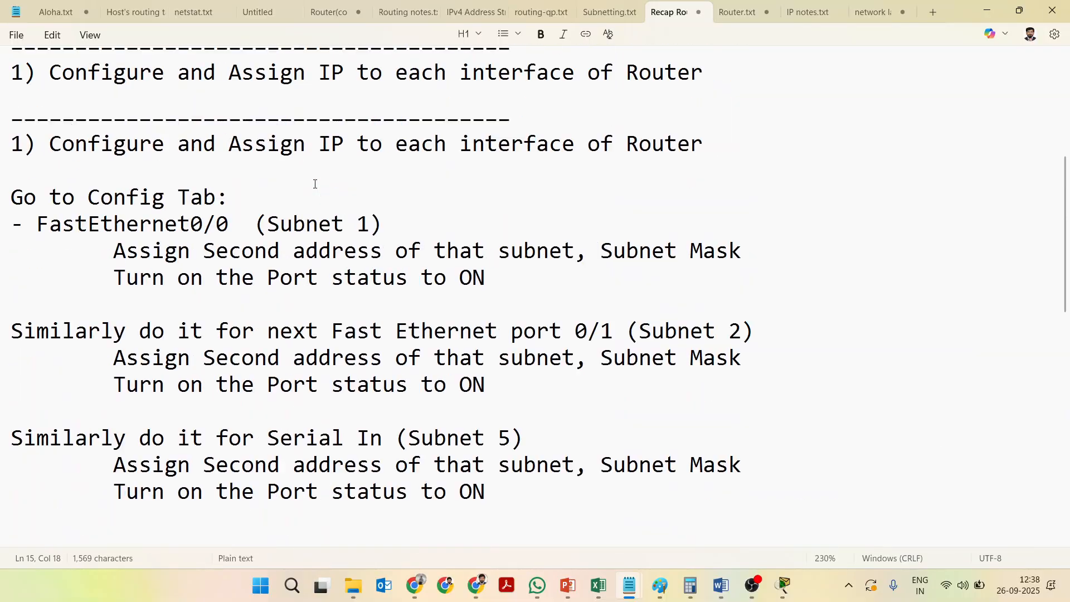
pyautogui.moveTo(1066, 160); pyautogui.dragTo(1041, 218)
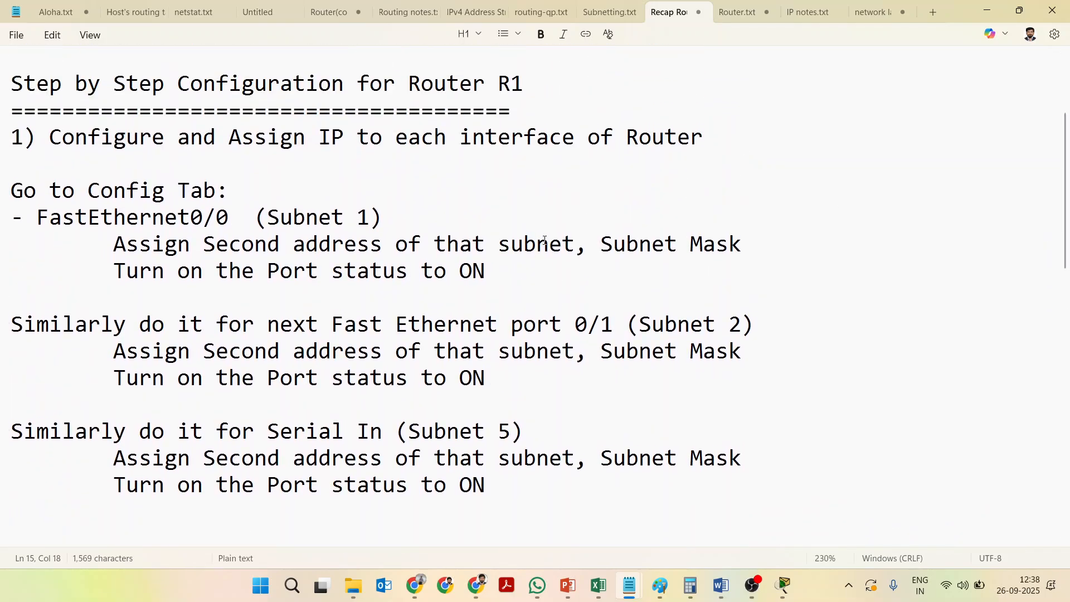
pyautogui.doubleClick(537, 245)
pyautogui.write('blovk')
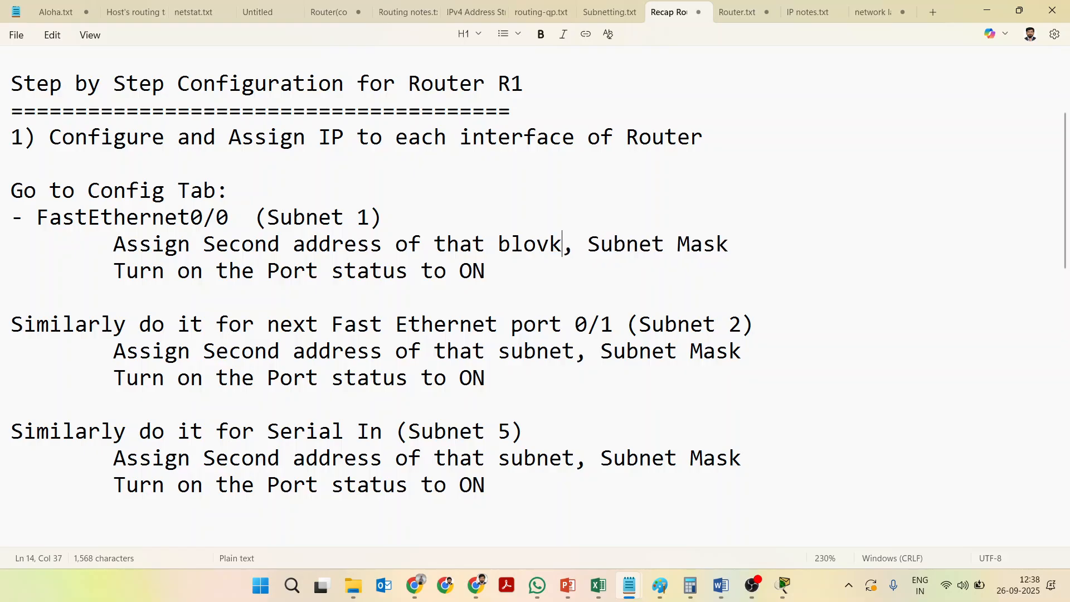
pyautogui.press('BackSpace')
pyautogui.press('BackSpace')
pyautogui.write('c')
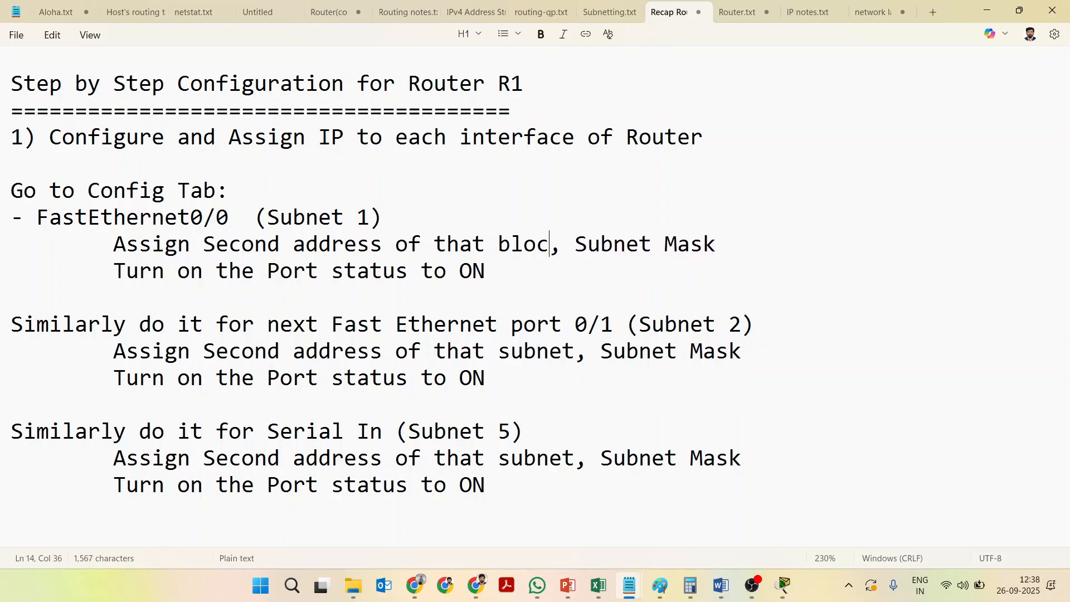
pyautogui.write('k')
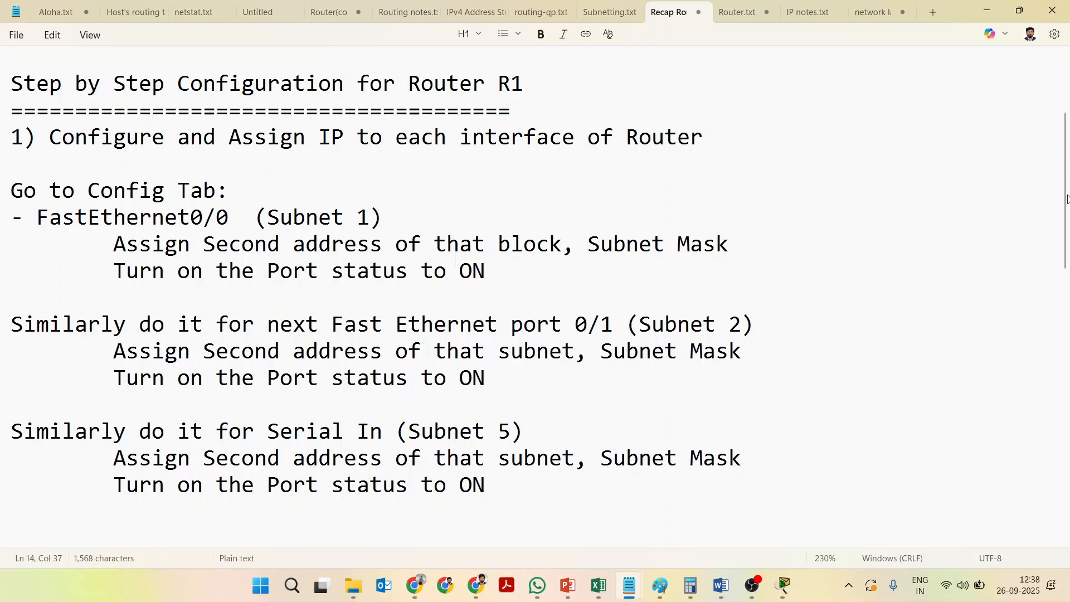
# - Replace "subnet" with "block" in the second-address line for Fast Ethernet port 0/1 (Subnet 2)
pyautogui.scroll(-1, 1066, 219)
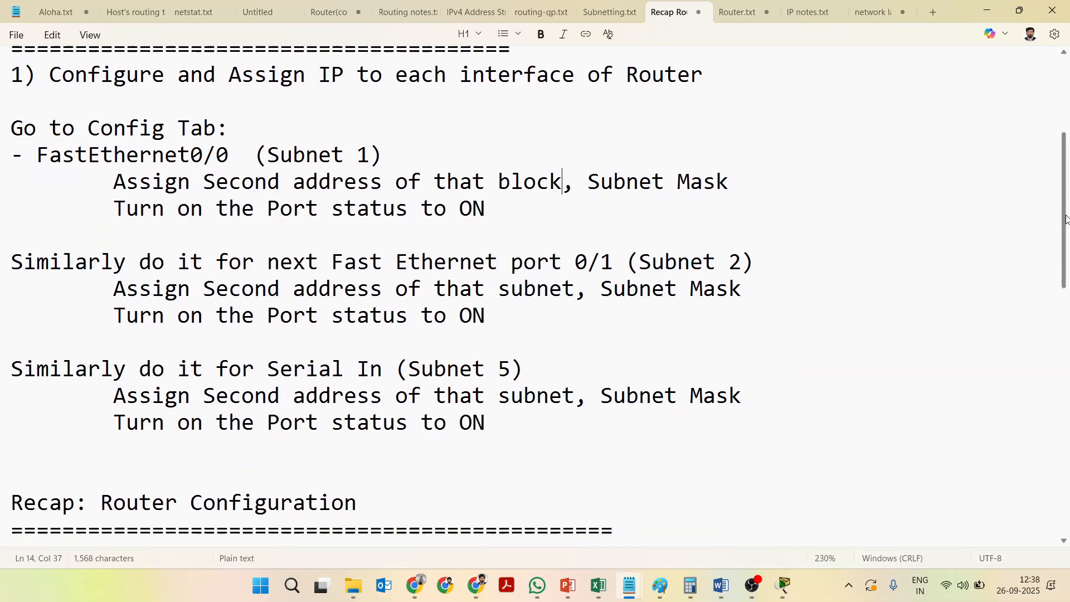
pyautogui.doubleClick(541, 293)
pyautogui.write('lokc')
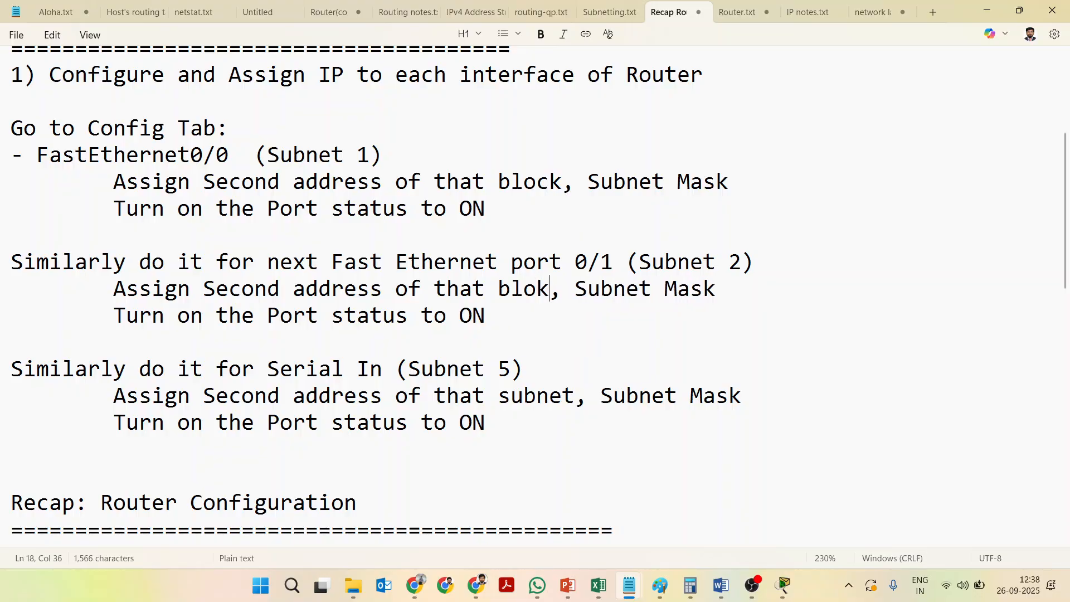
pyautogui.press('BackSpace')
pyautogui.press('BackSpace')
pyautogui.write('ck')
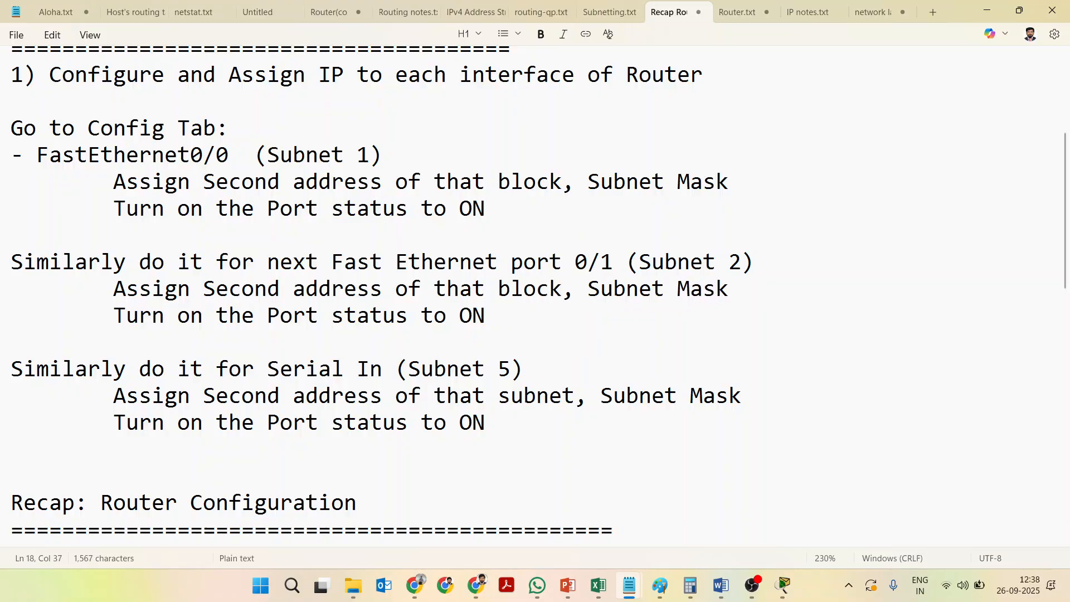
# - Replace "subnet" with "blok" in the second-address line for Serial In (Subnet 5), and look over the router steps
pyautogui.doubleClick(533, 397)
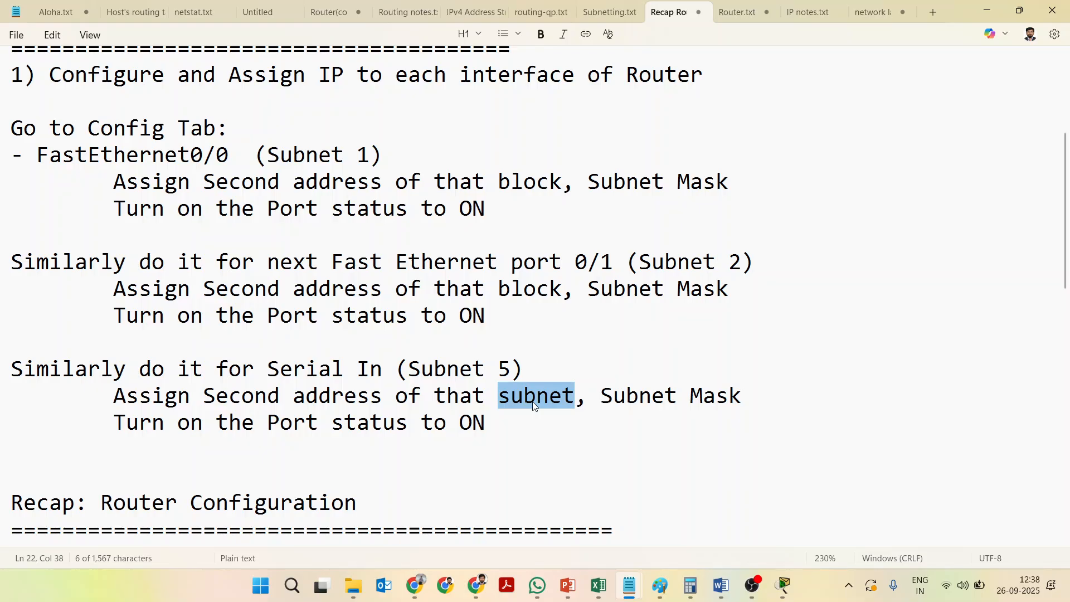
pyautogui.write('blok')
pyautogui.scroll(3, 571, 378)
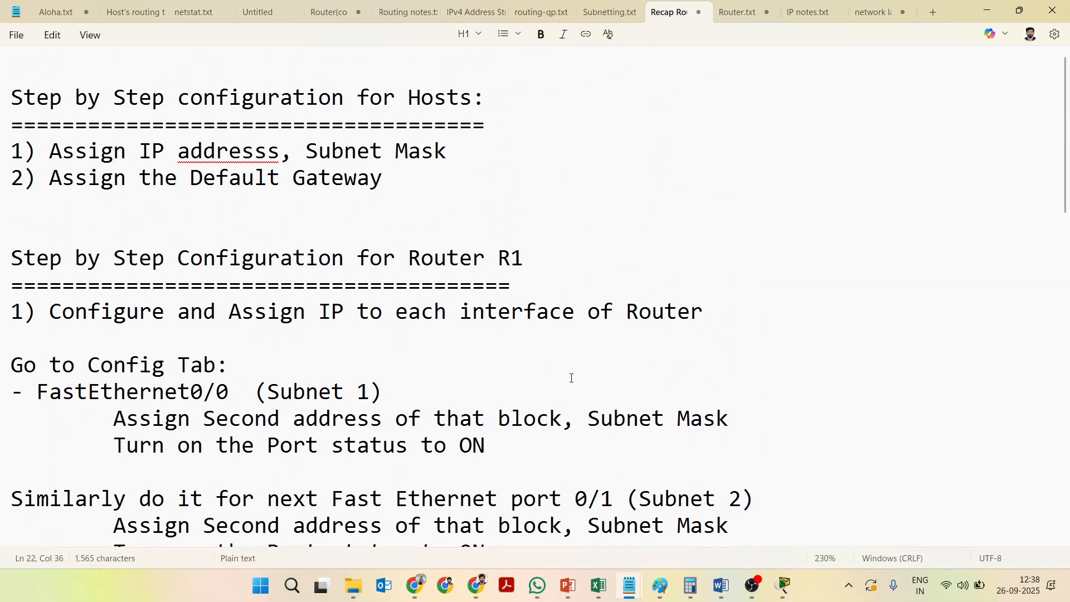
pyautogui.scroll(-3, 1064, 251)
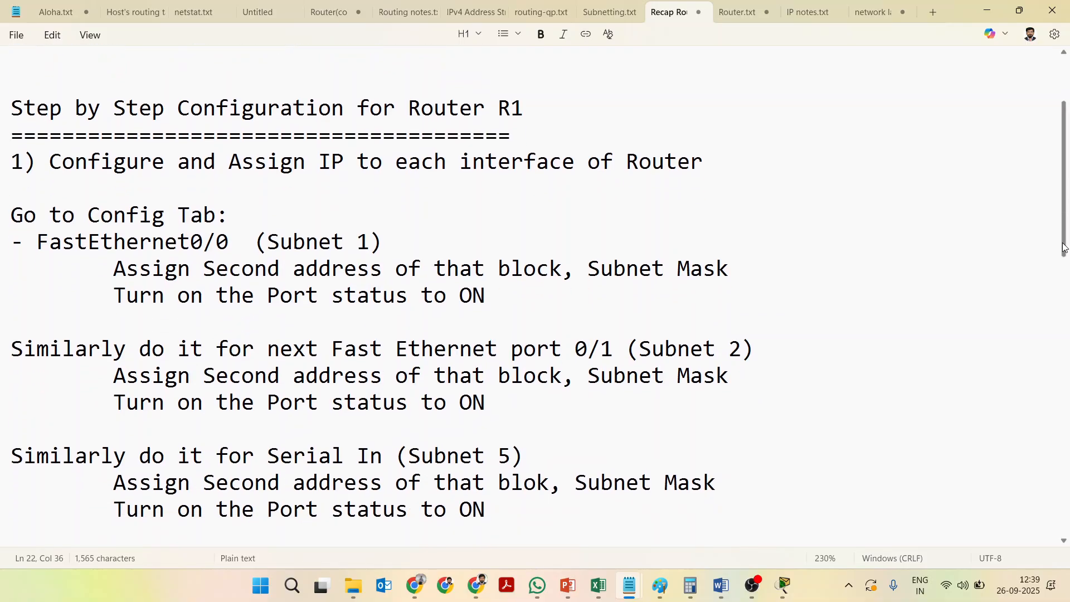
pyautogui.moveTo(1064, 277); pyautogui.dragTo(1050, 428)
# - Switch to Cisco Packet Tracer, set Laptop0's IPv4 default gateway to 192.168.1.1, and close its device window
pyautogui.click(783, 585)
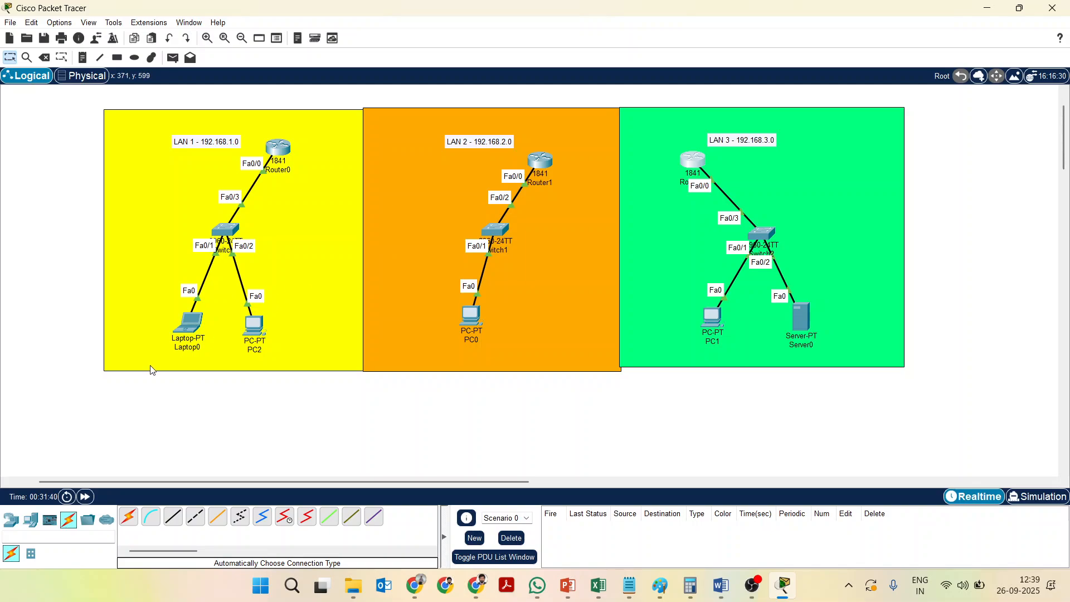
pyautogui.click(190, 327)
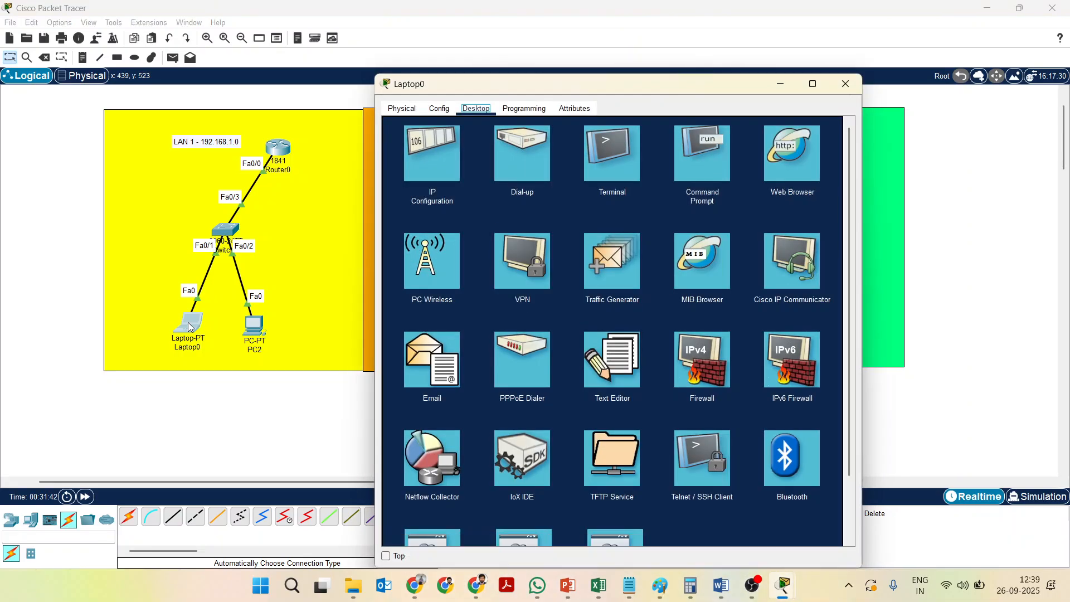
pyautogui.click(440, 111)
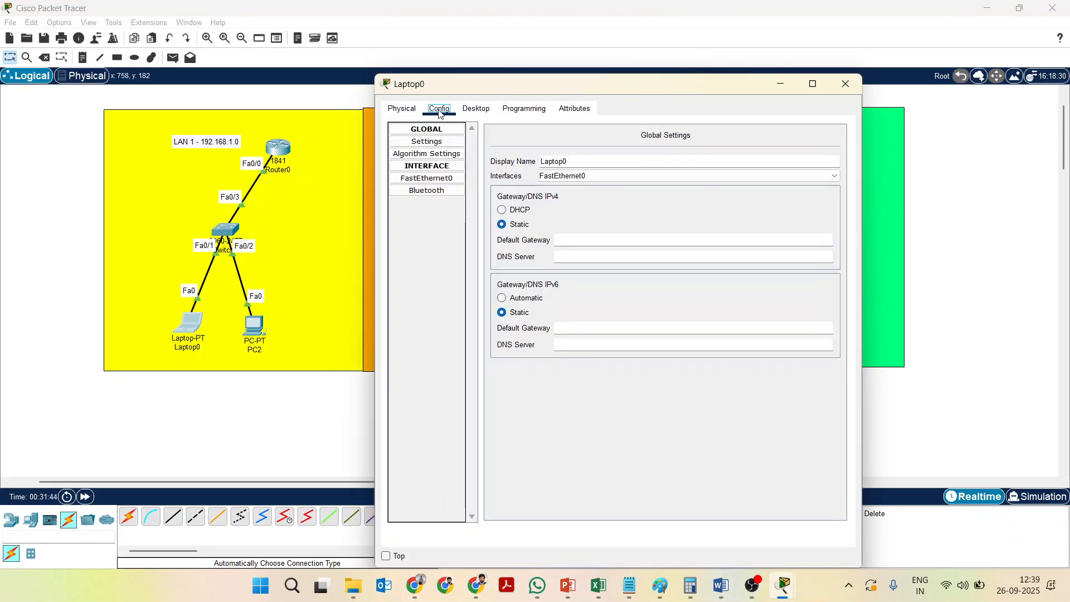
pyautogui.click(432, 142)
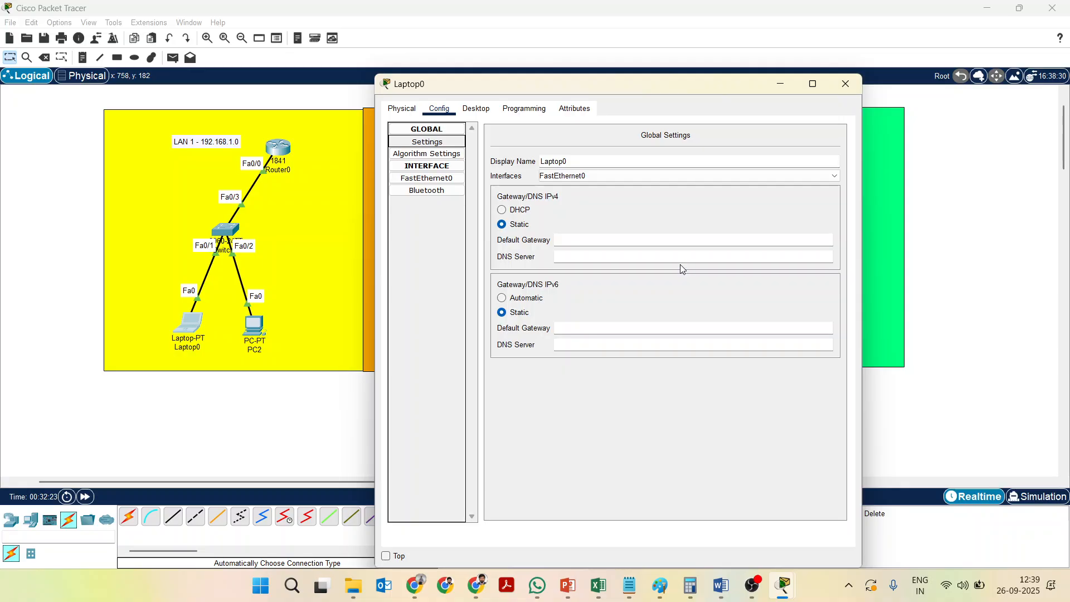
pyautogui.click(629, 235)
pyautogui.write('192.')
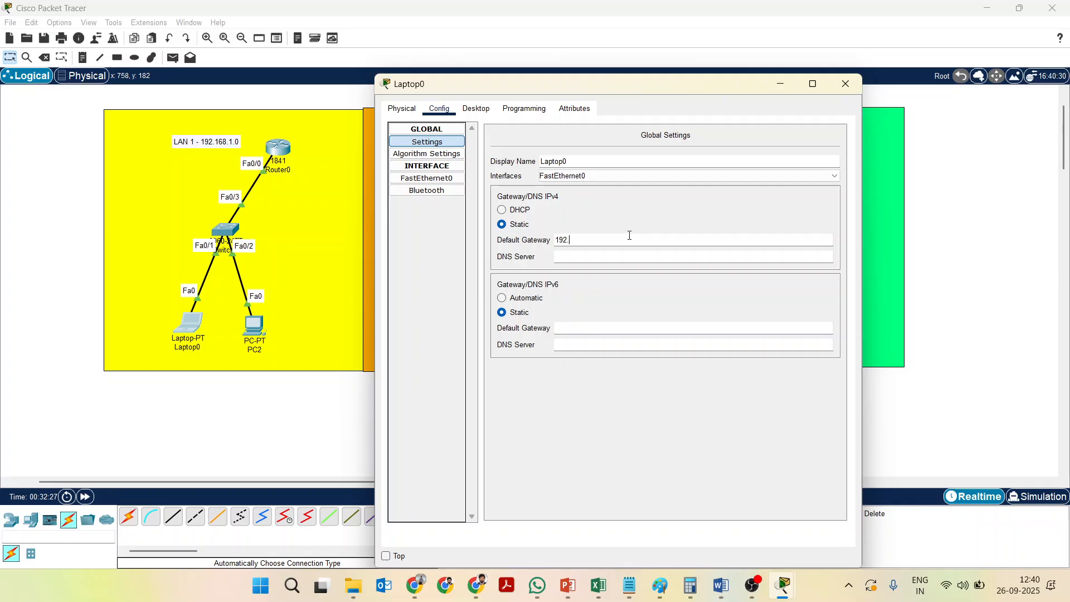
pyautogui.write('168.1.1')
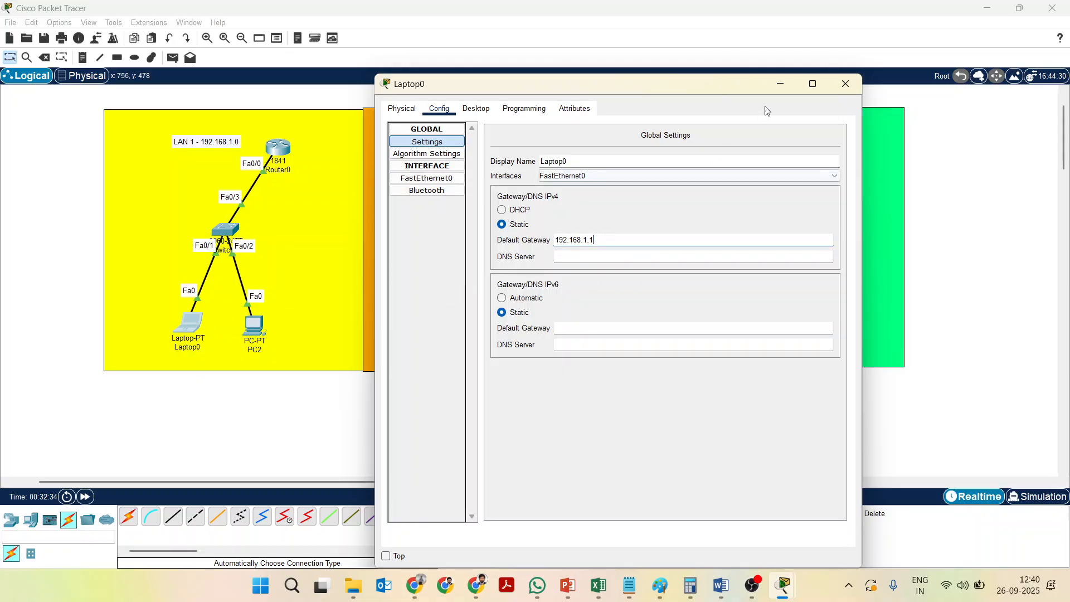
pyautogui.click(839, 82)
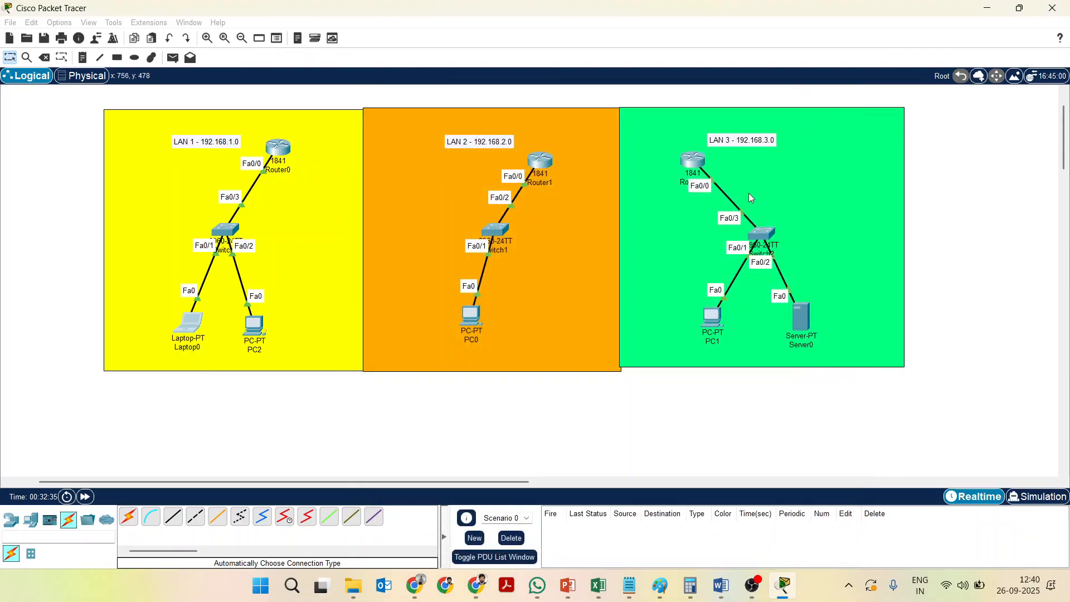
# - Set PC0's IPv4 default gateway to 192.168.2.1 and close its device window
pyautogui.click(477, 308)
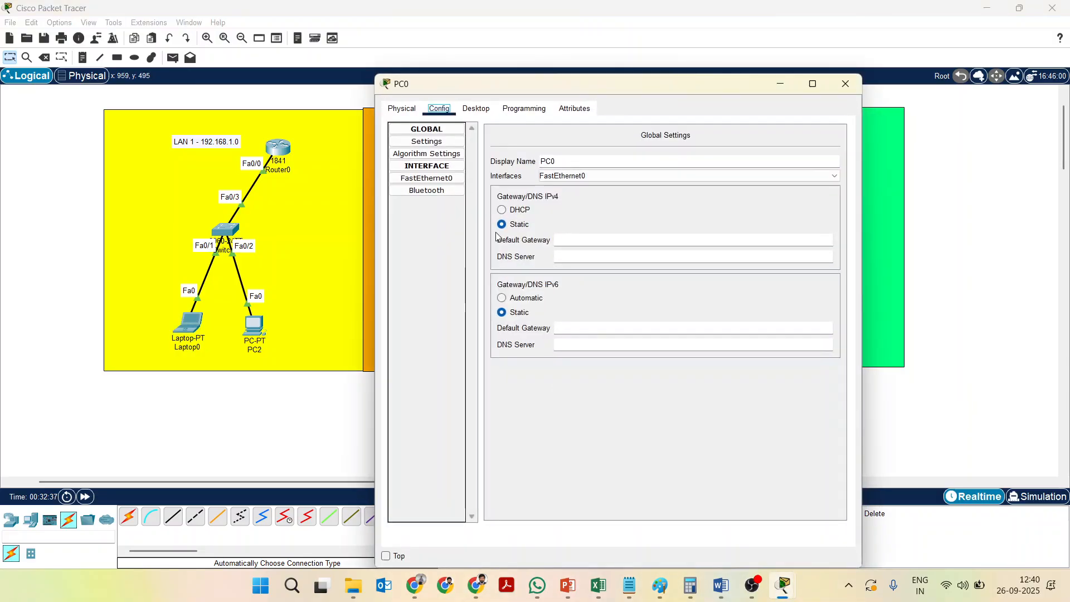
pyautogui.click(444, 143)
pyautogui.click(604, 239)
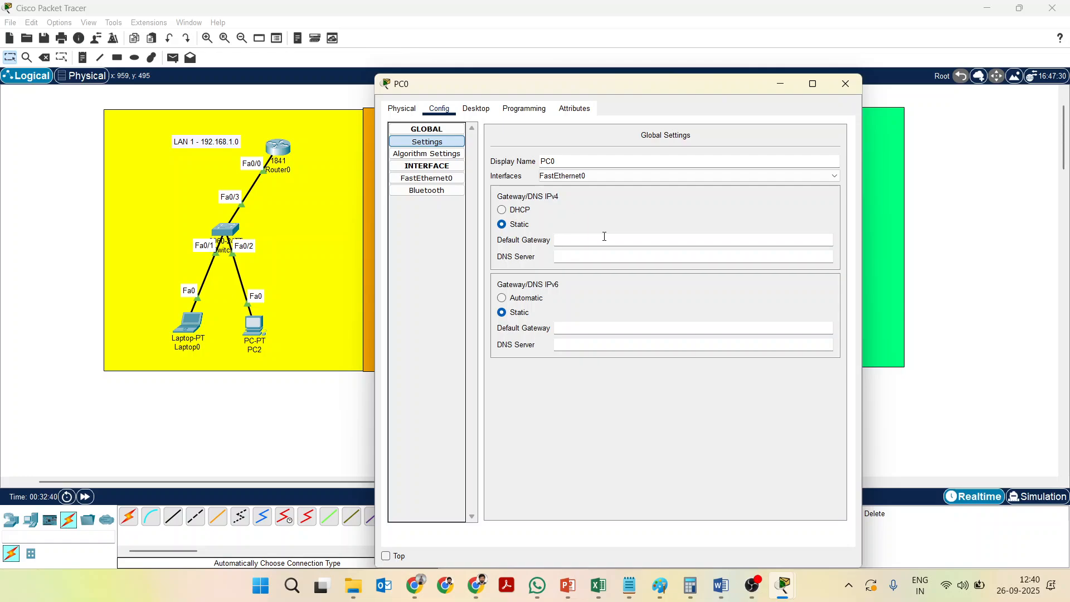
pyautogui.write('192.168.2.1')
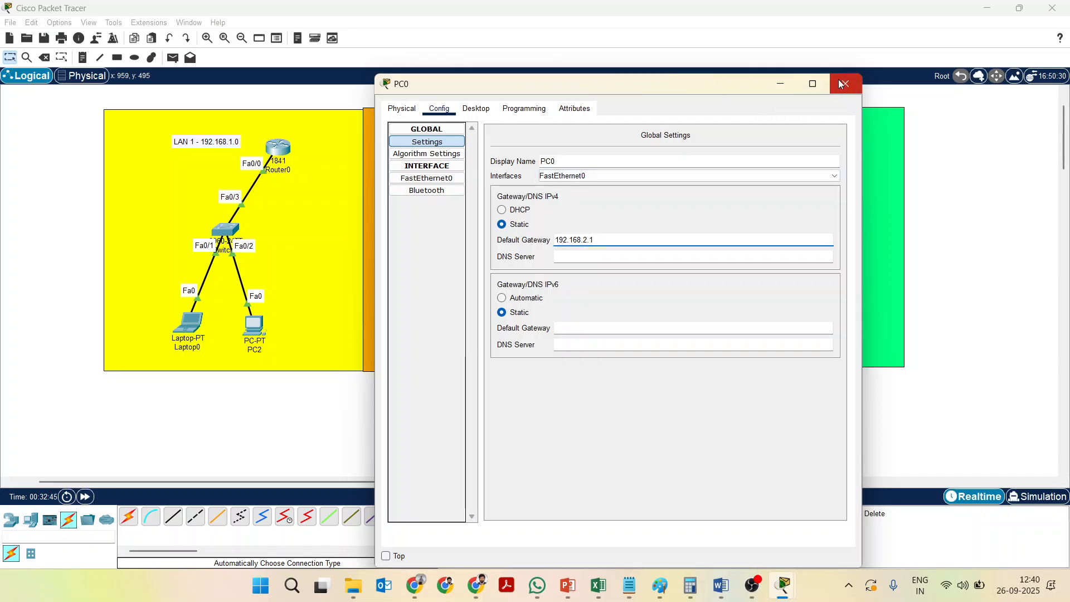
pyautogui.click(844, 83)
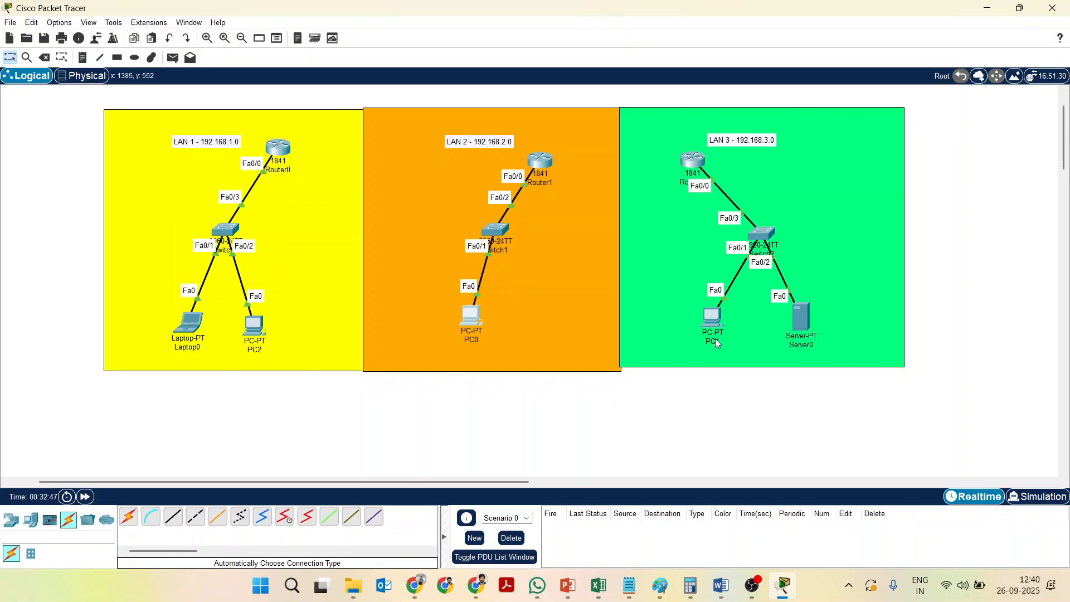
# - Set Server0's IPv4 default gateway to 192.168.3.1 and close its device window
pyautogui.click(797, 318)
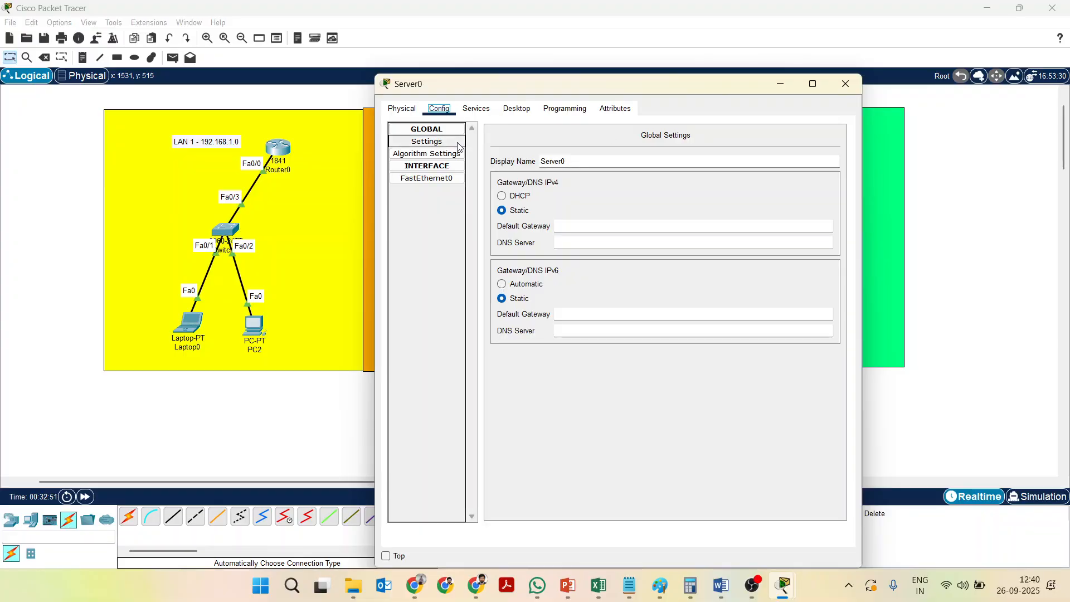
pyautogui.click(621, 225)
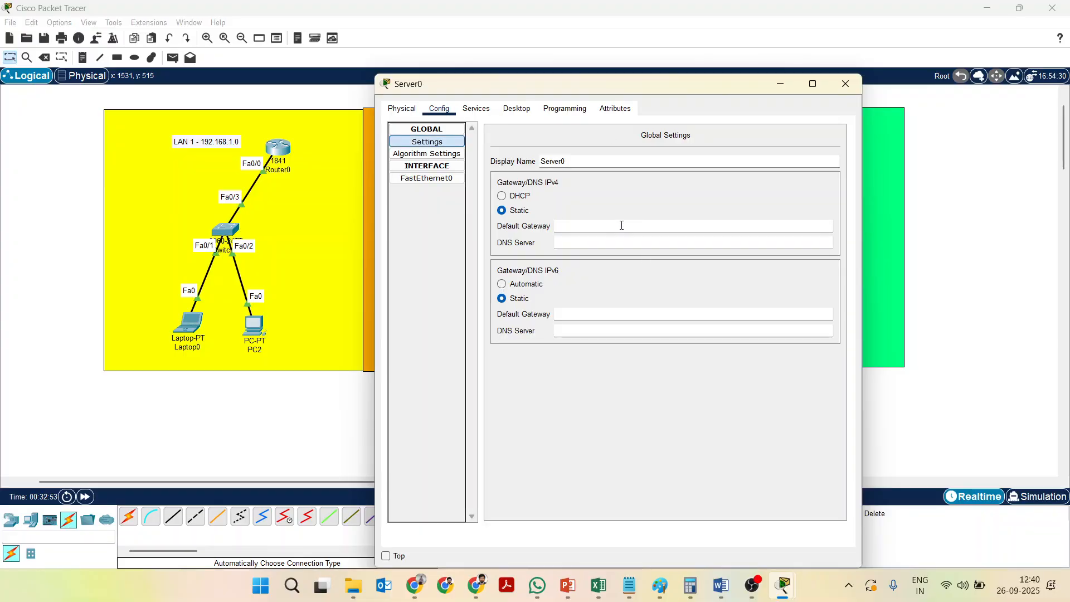
pyautogui.write('192.')
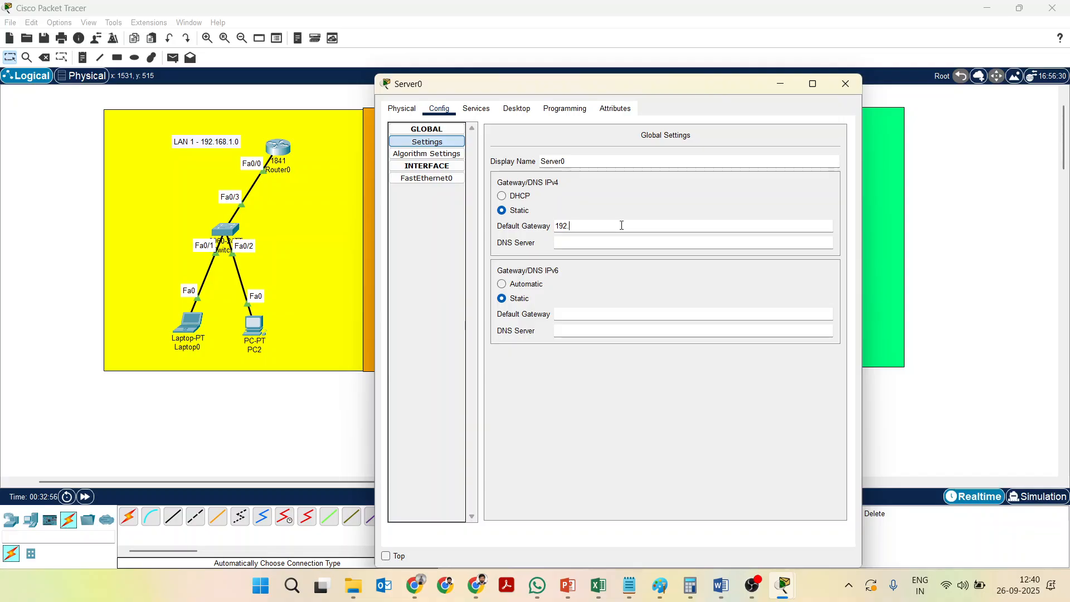
pyautogui.write('168.3.1')
pyautogui.click(845, 84)
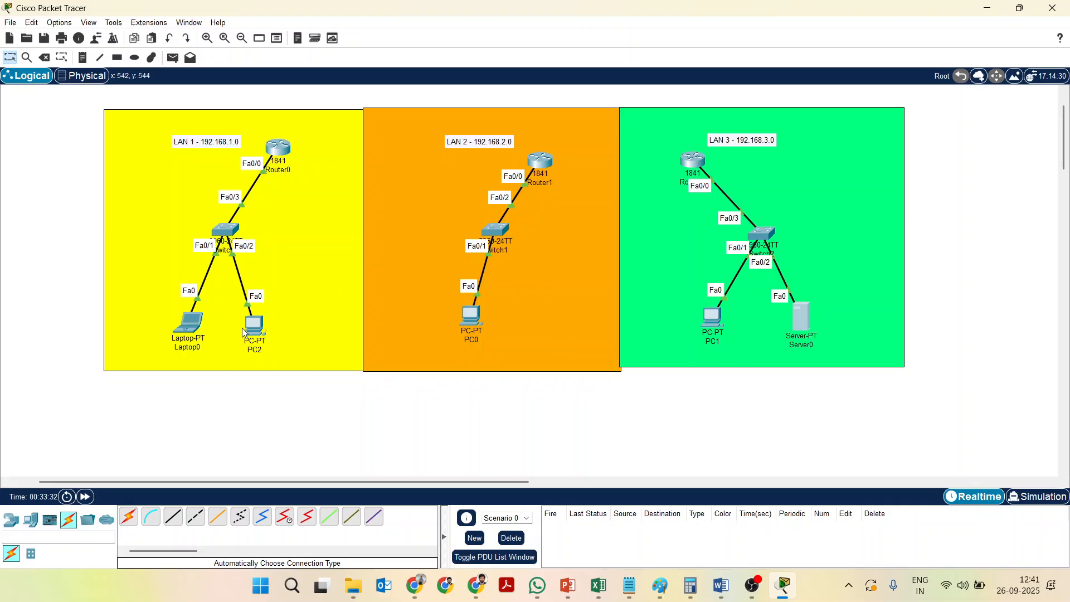
# - Open Laptop0's Command Prompt and ping 192.168.1.3 to test connectivity within LAN 1
pyautogui.click(196, 330)
pyautogui.click(493, 112)
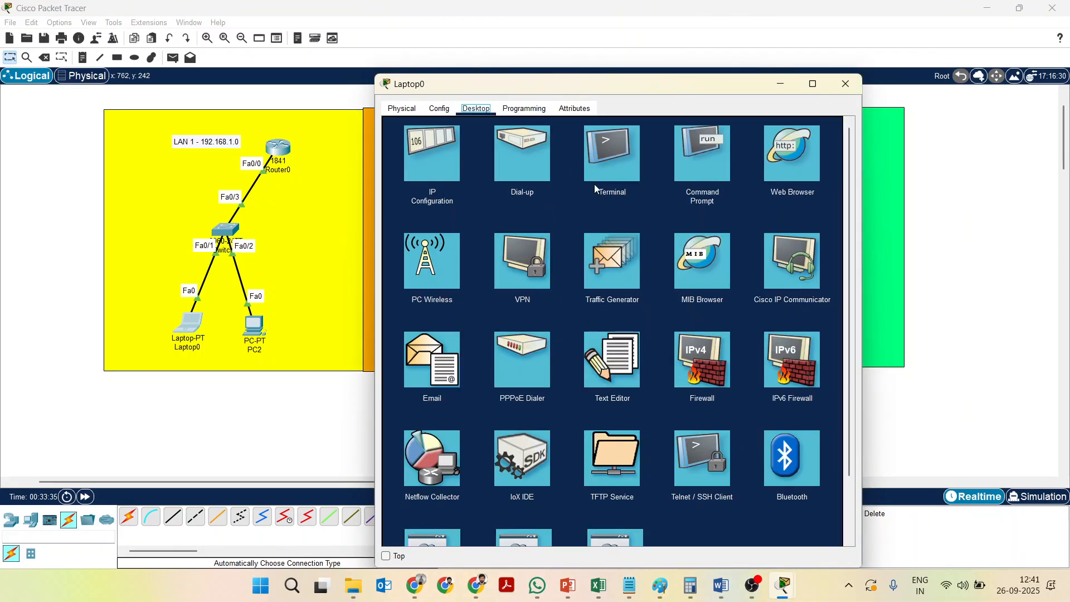
pyautogui.click(714, 163)
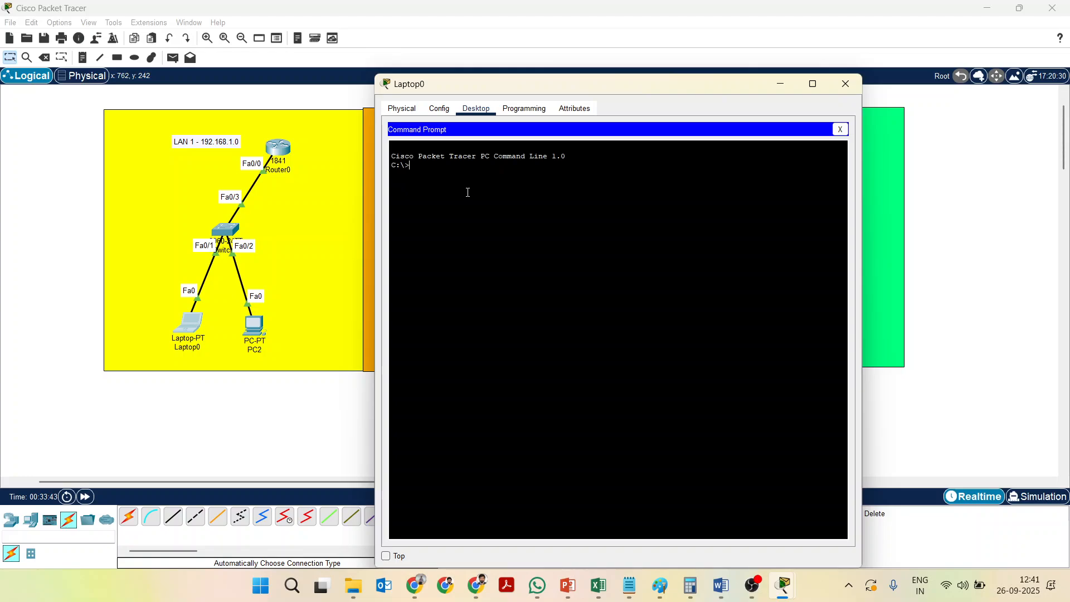
pyautogui.write('ping')
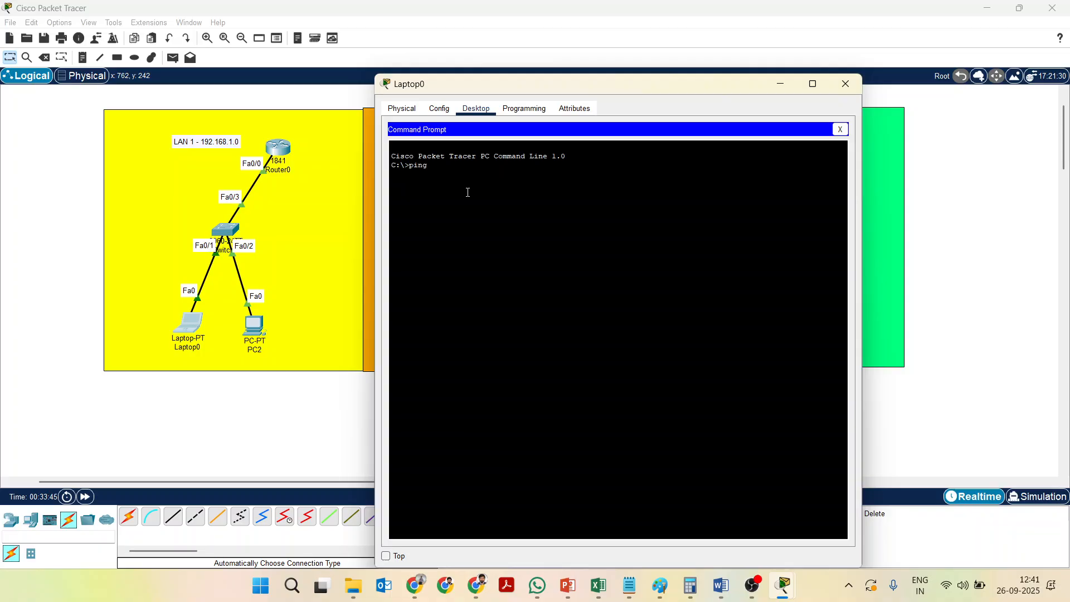
pyautogui.write(' 192.168.1.3')
pyautogui.press('Return')
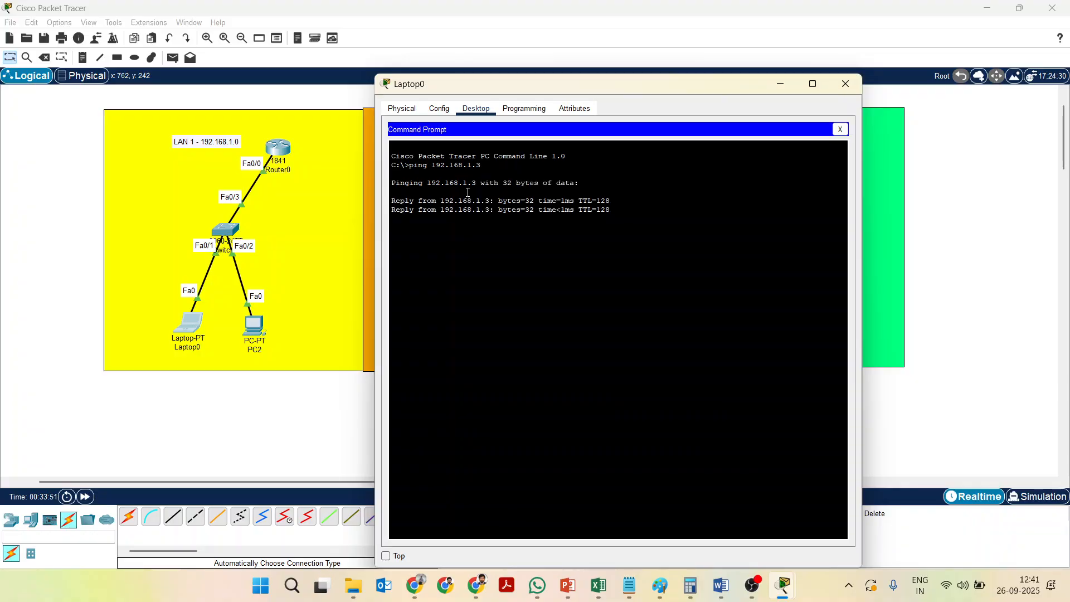
# - Ping the LAN 1 gateway 192.168.1.1 from Laptop0
pyautogui.press('Up')
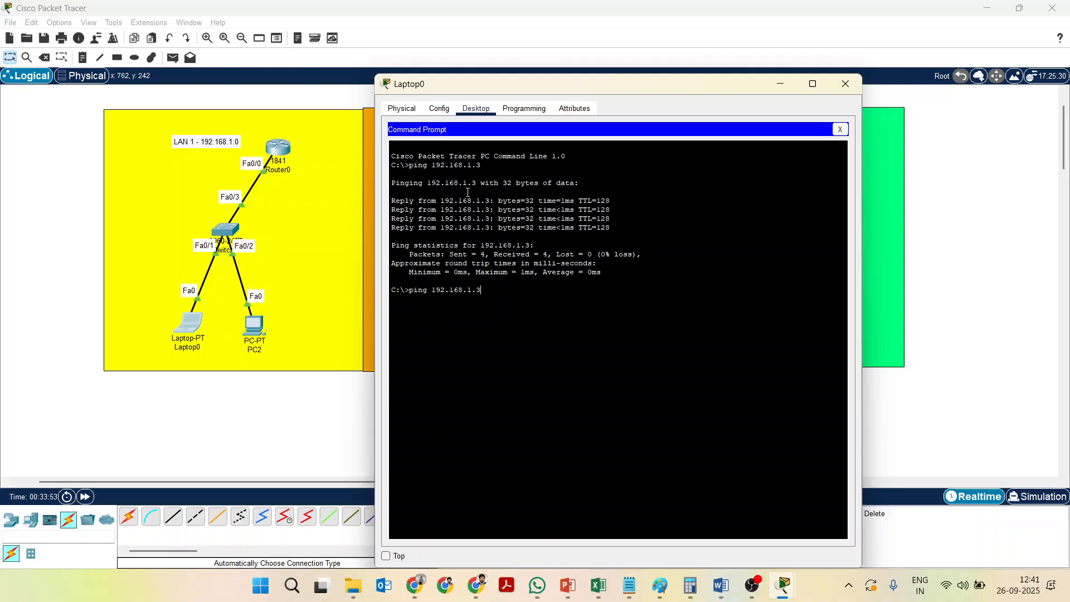
pyautogui.write('1')
pyautogui.press('Return')
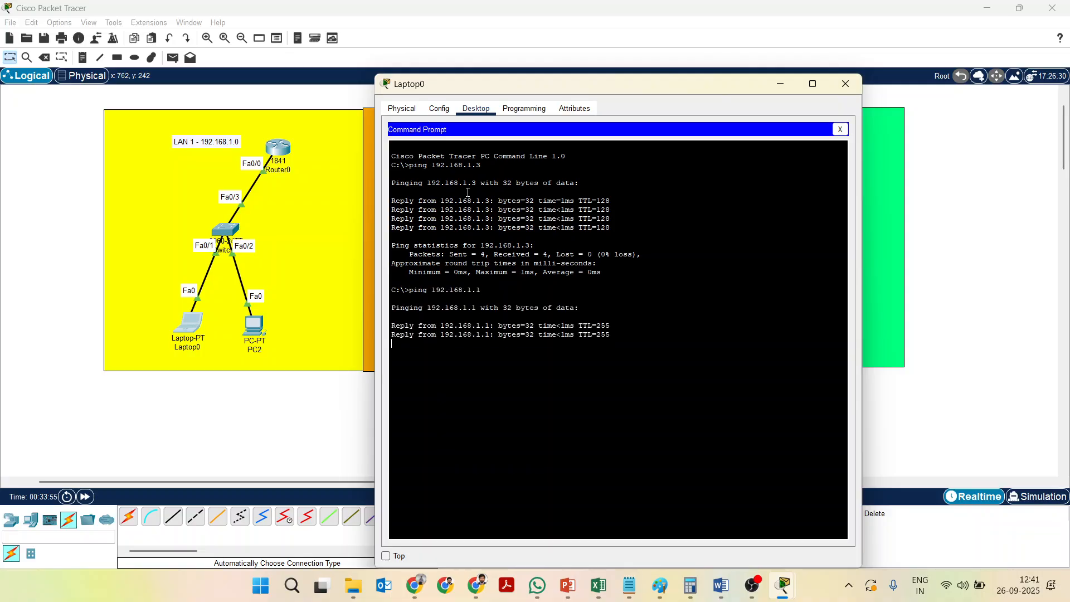
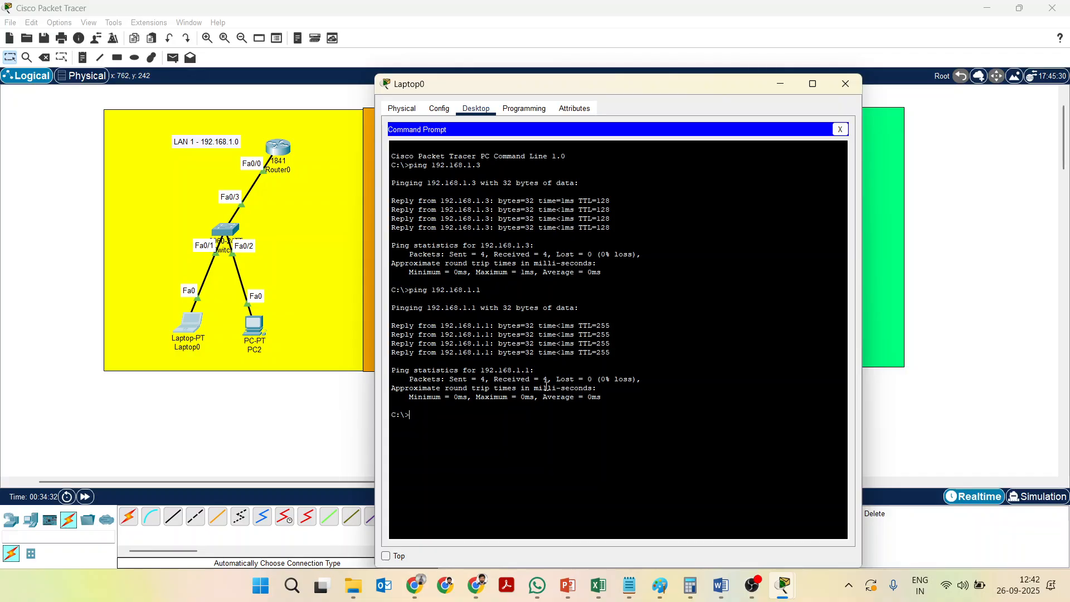
# - Switch to Notepad and consult the Host's routing table notes for the netstat -r command and the planned ping tests
pyautogui.moveTo(629, 585)
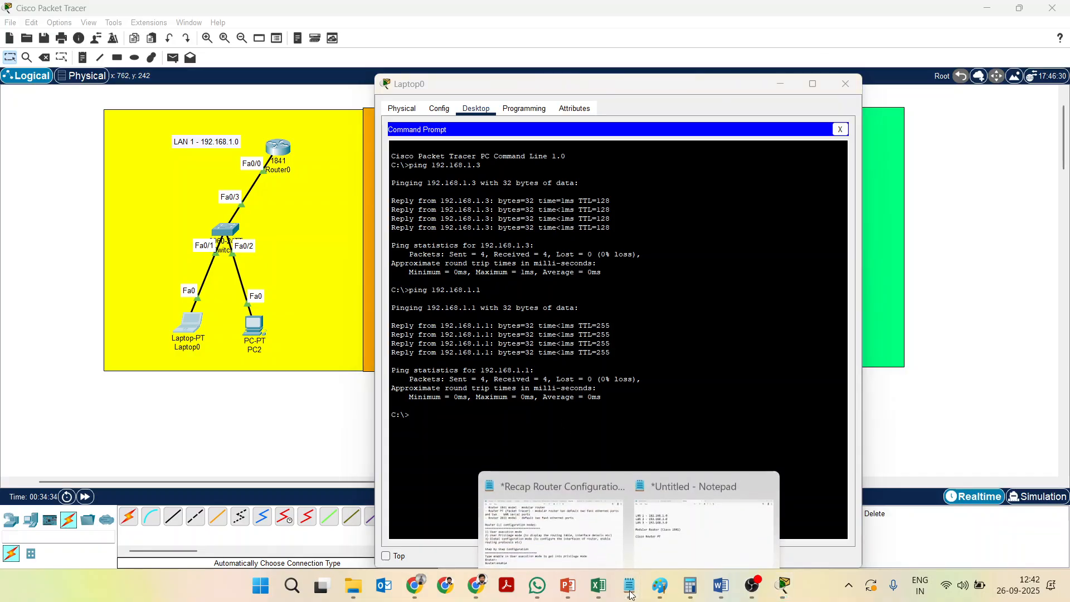
pyautogui.click(583, 525)
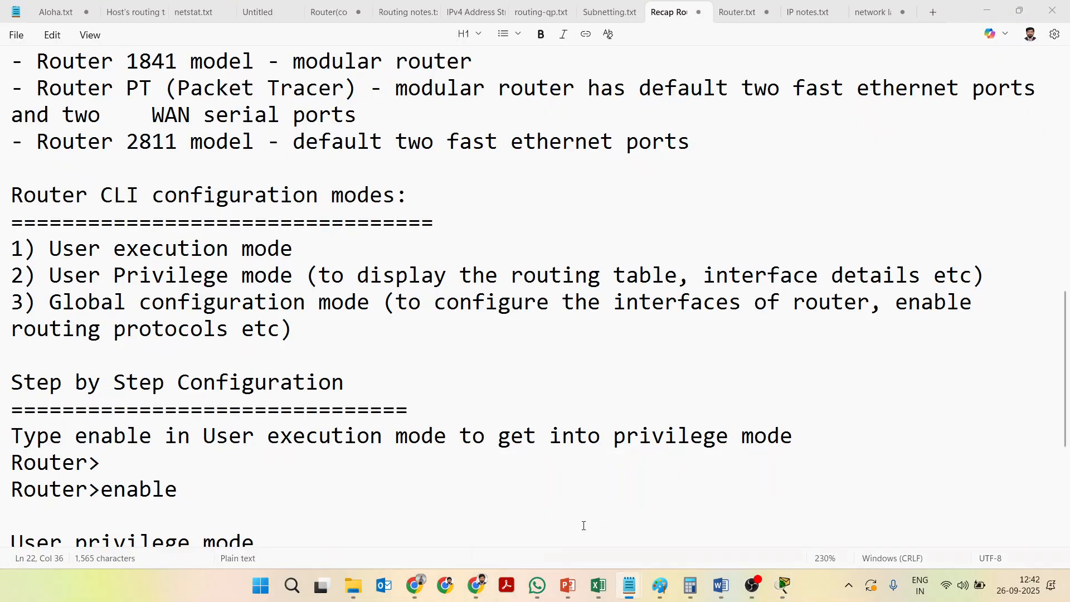
pyautogui.click(133, 12)
pyautogui.click(121, 147)
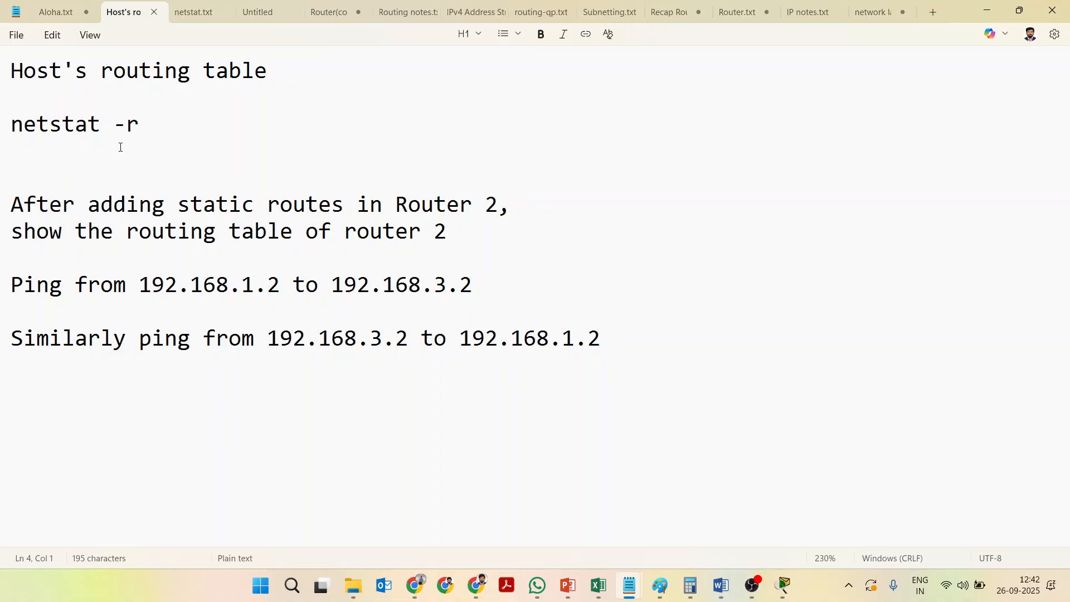
pyautogui.click(79, 169)
pyautogui.moveTo(21, 208); pyautogui.dragTo(142, 339)
pyautogui.rightClick(182, 437)
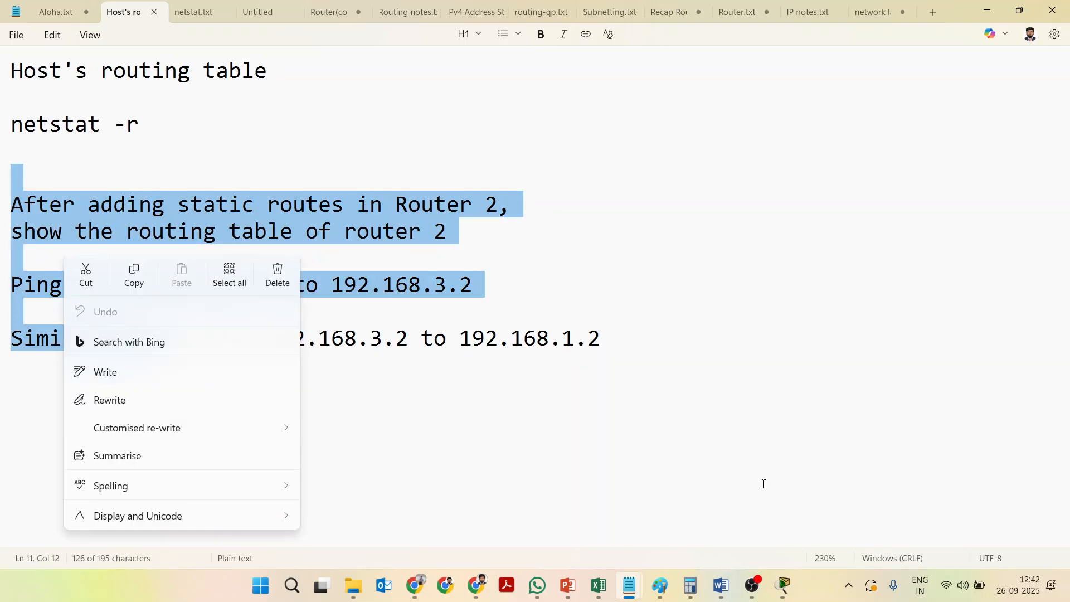
# - Return to Laptop0's Command Prompt and display the host's routing table with netstat -r
pyautogui.click(786, 590)
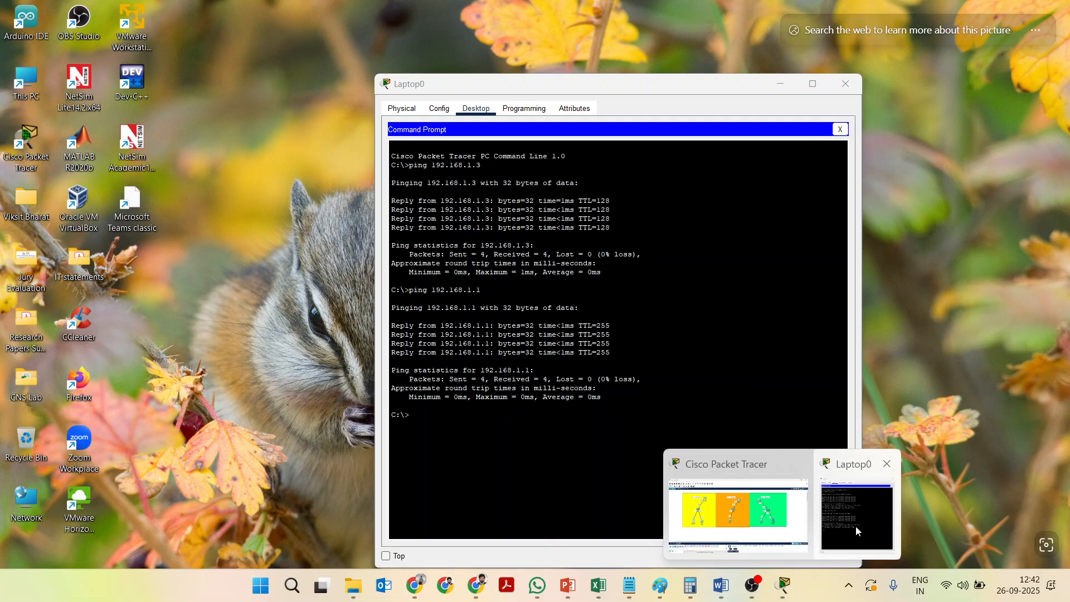
pyautogui.click(856, 510)
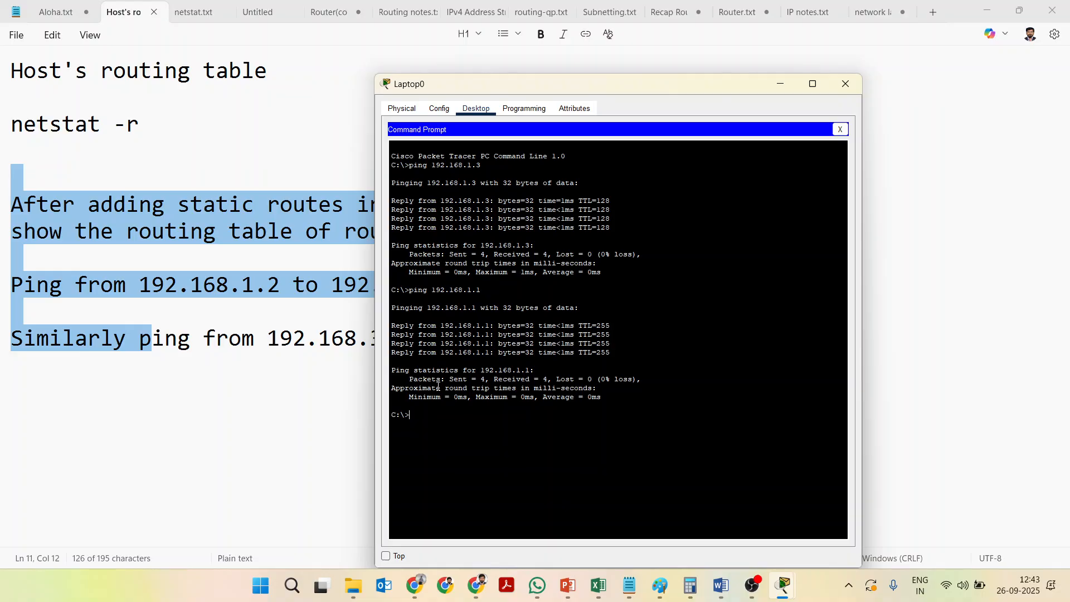
pyautogui.write('netstat -r')
pyautogui.press('Return')
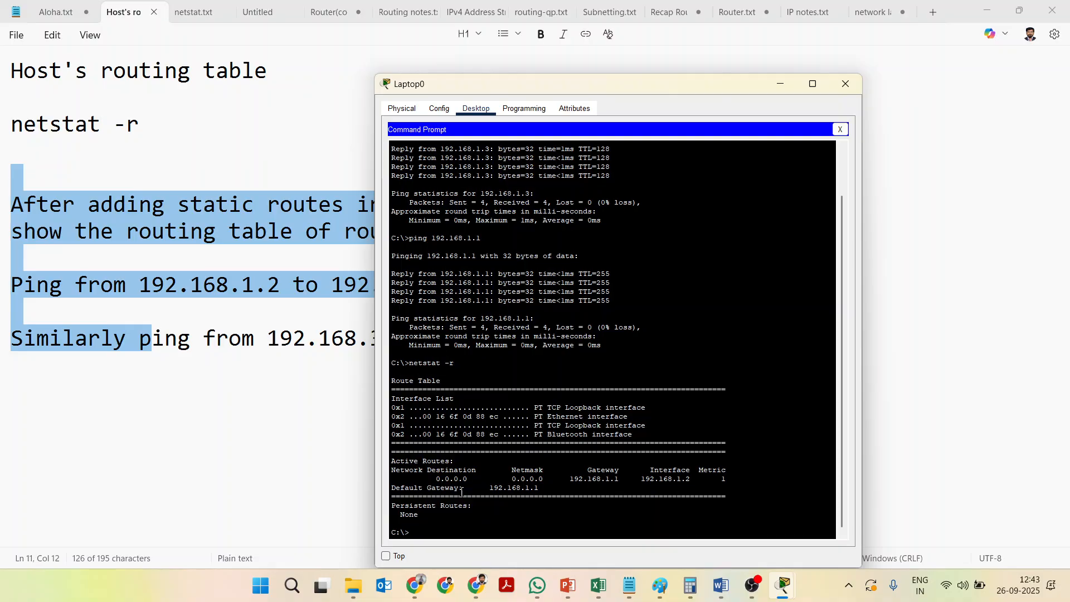
# - Try to copy the active route from the netstat output, and add two blank lines below netstat -r in the Host's routing table notes
pyautogui.moveTo(392, 475); pyautogui.dragTo(735, 483)
pyautogui.hotkey('ctrl', 'c')
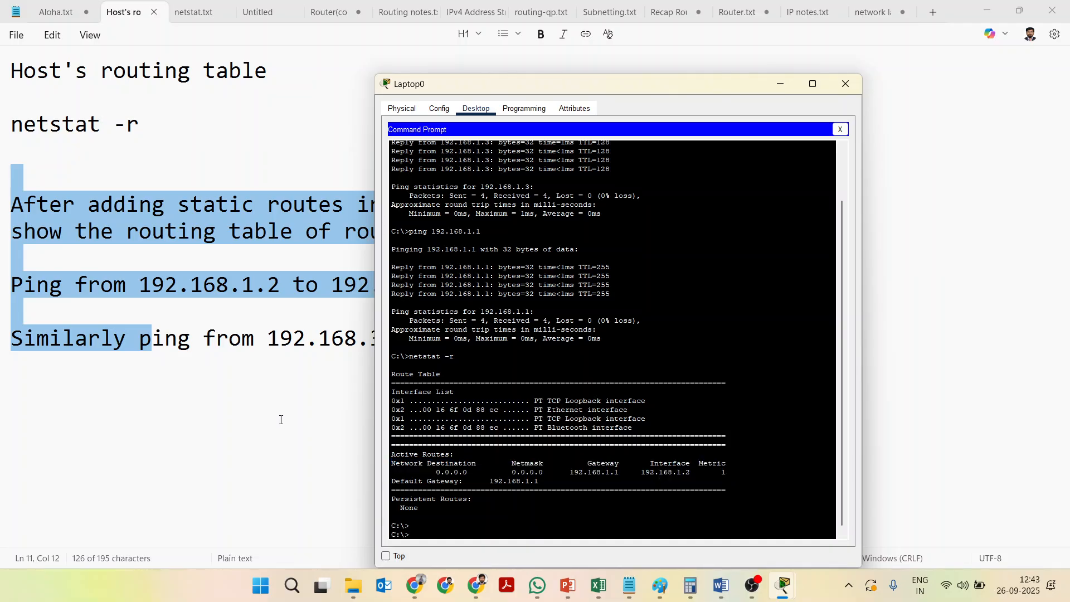
pyautogui.click(210, 377)
pyautogui.click(155, 165)
pyautogui.press('Return')
pyautogui.press('Return')
pyautogui.press('Up')
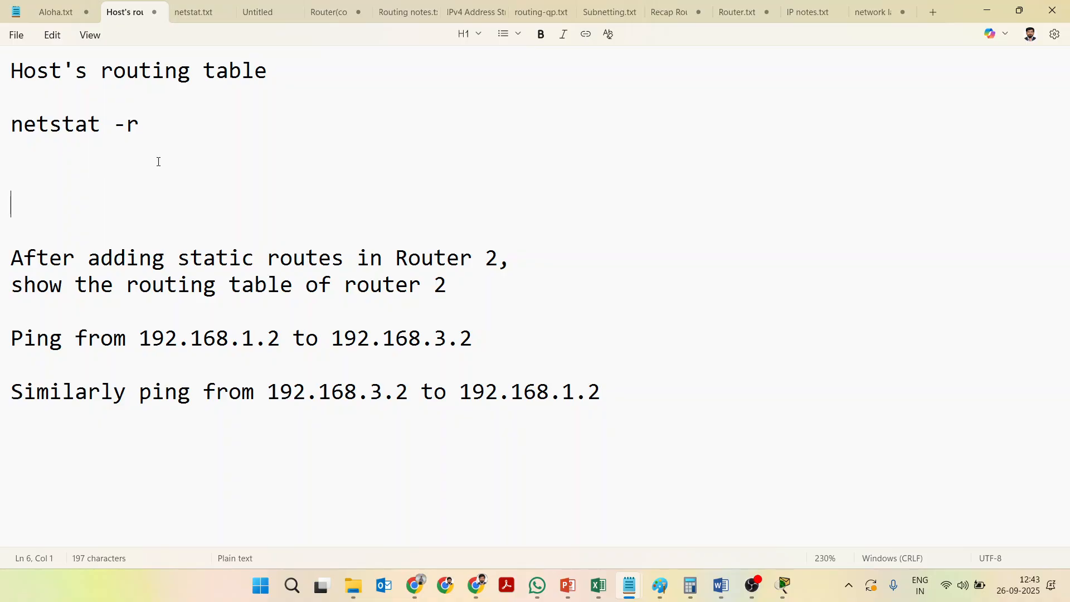
# - Return to the Packet Tracer workspace and link Router0's Se0/0/0 to Router1's Se0/0/0 using the automatic connection type
pyautogui.hotkey('alt', 'Tab')
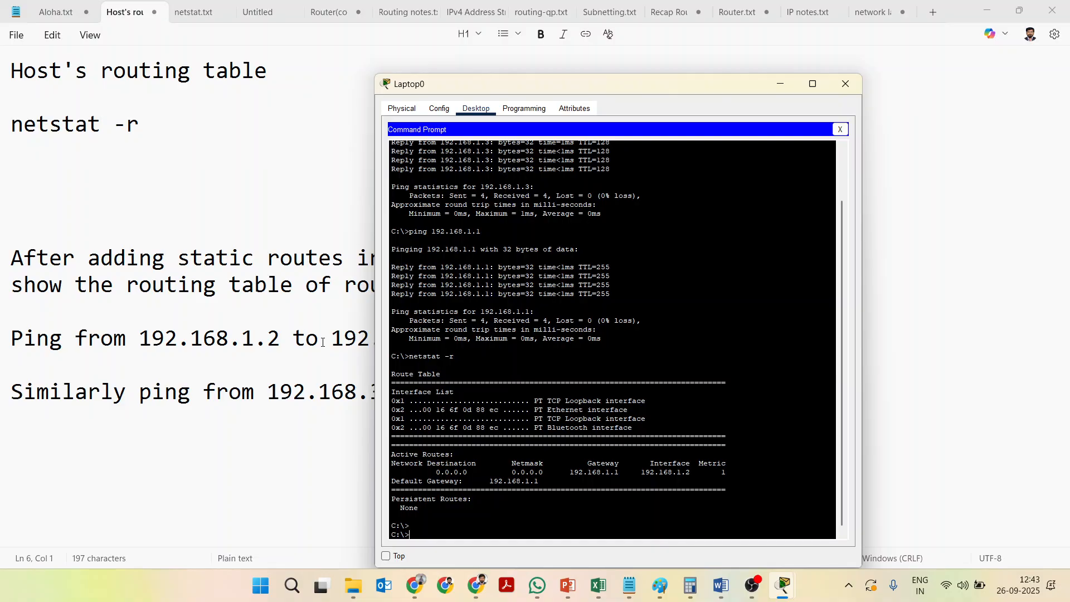
pyautogui.click(787, 580)
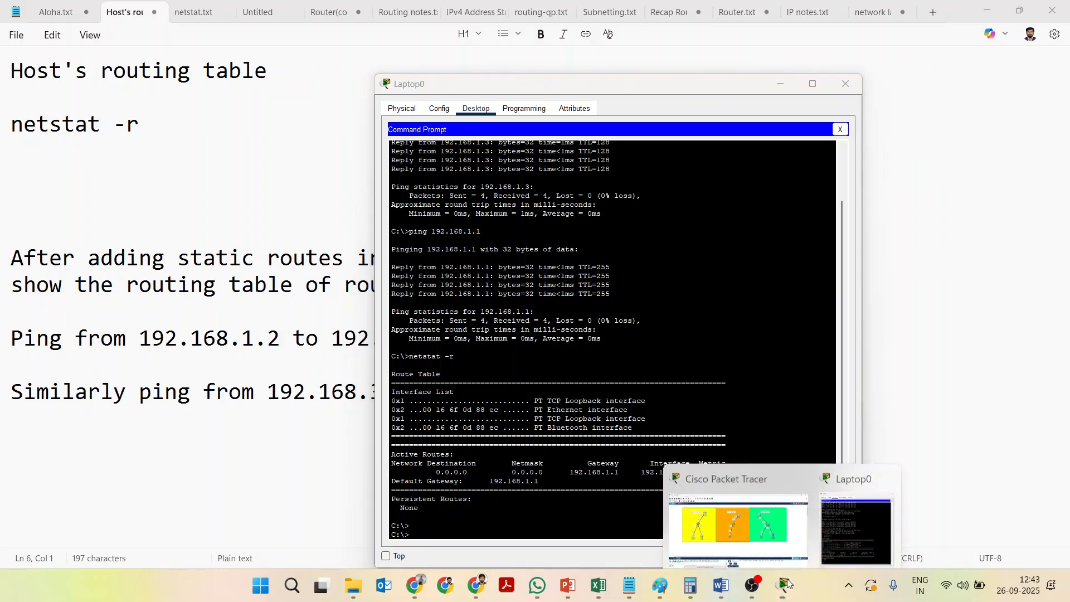
pyautogui.click(724, 513)
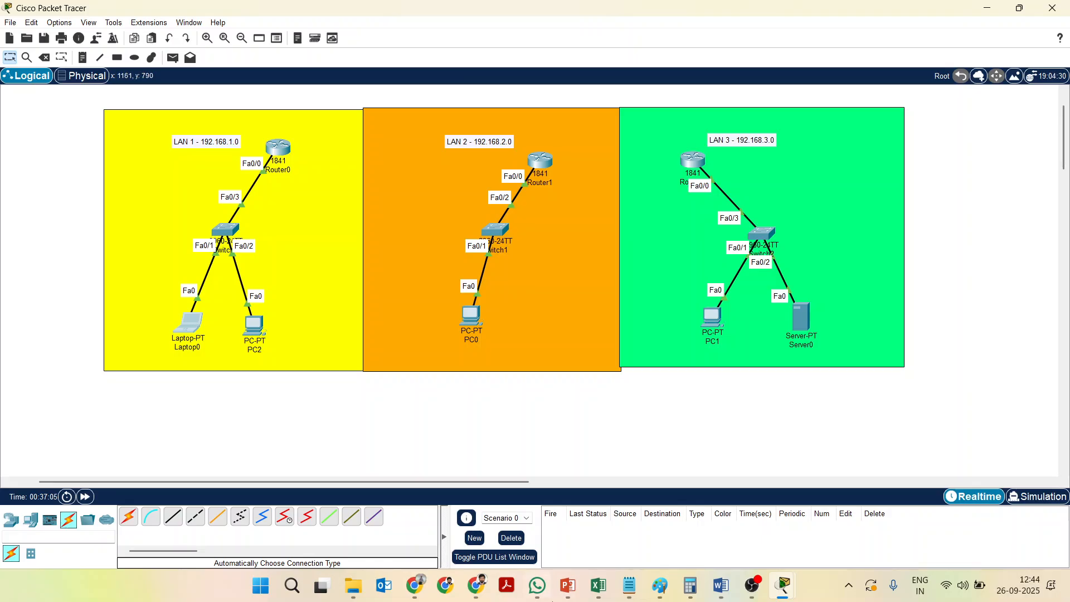
pyautogui.click(127, 519)
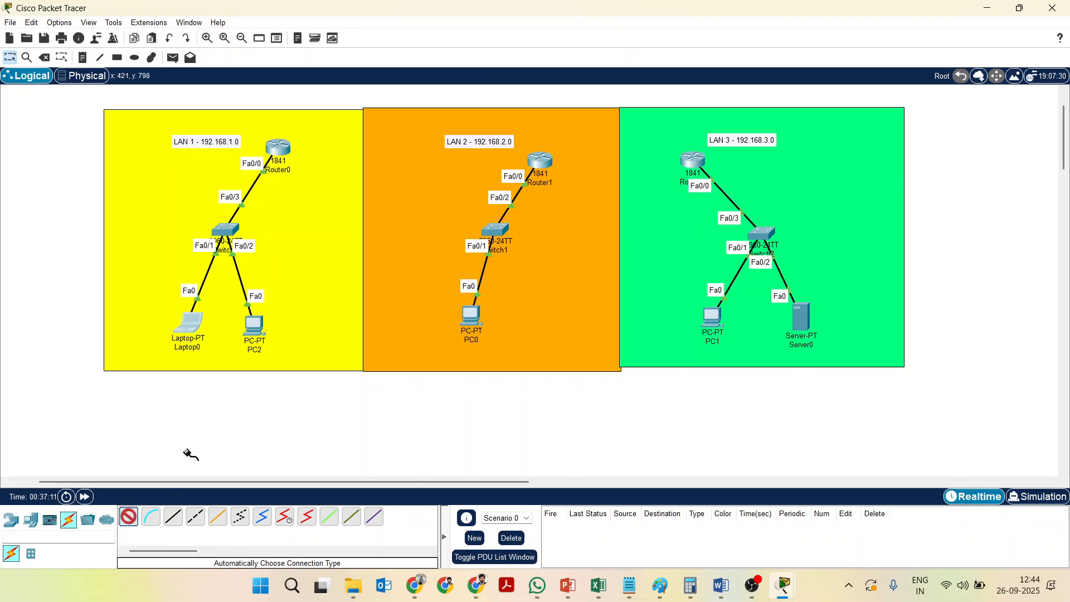
pyautogui.click(285, 146)
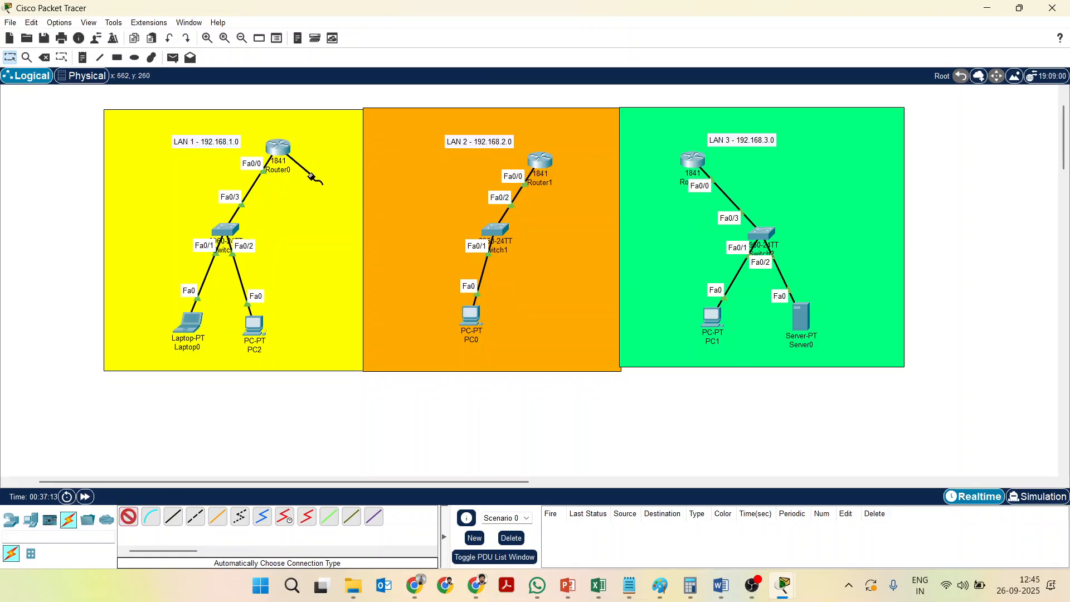
pyautogui.click(540, 162)
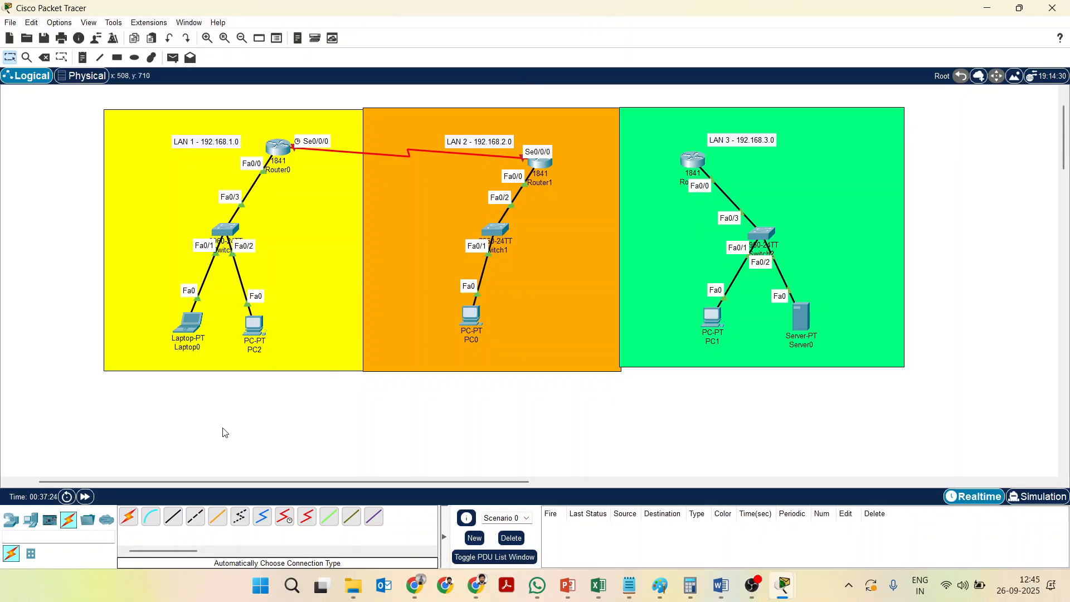
pyautogui.click(128, 522)
pyautogui.press('Escape')
# - Configure Router0's Serial0/0/0 with IPv4 address 10.0.0.1 and subnet mask 255.0.0.0, enable the port, and close the router window
pyautogui.moveTo(281, 148)
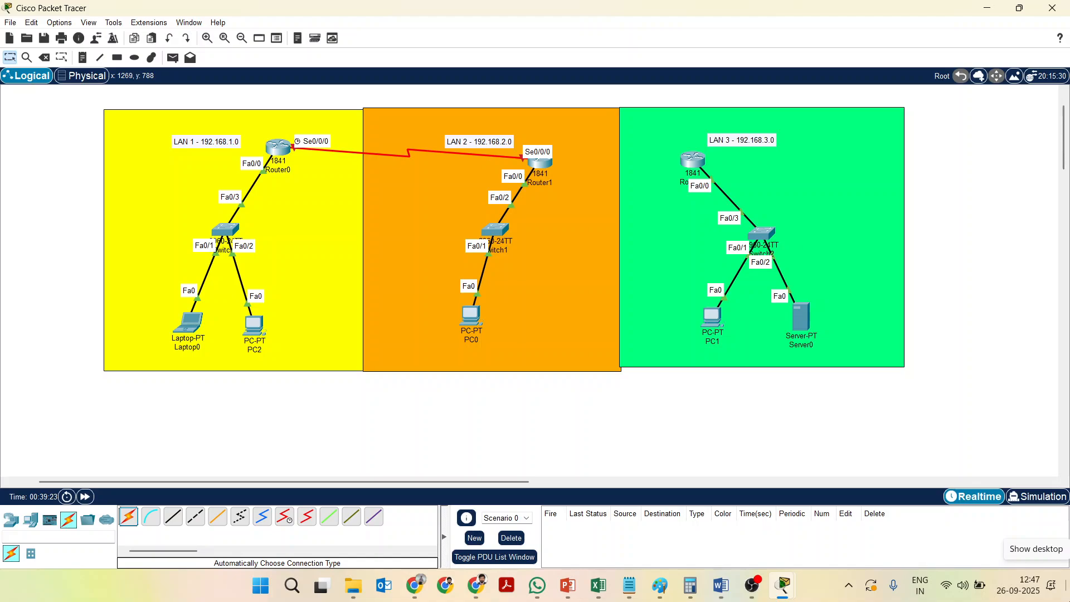
pyautogui.click(278, 152)
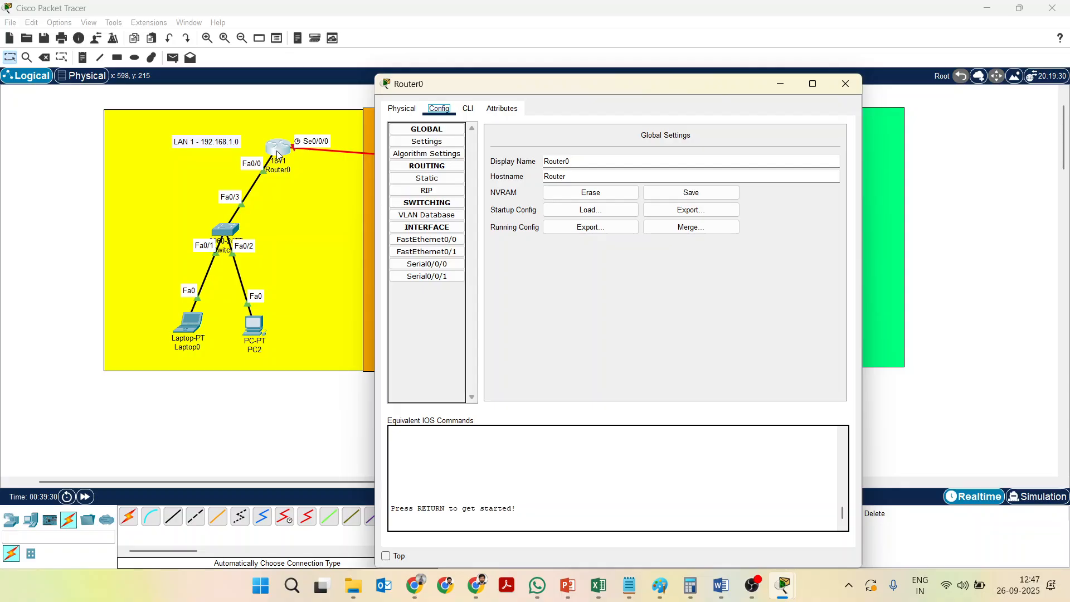
pyautogui.click(426, 265)
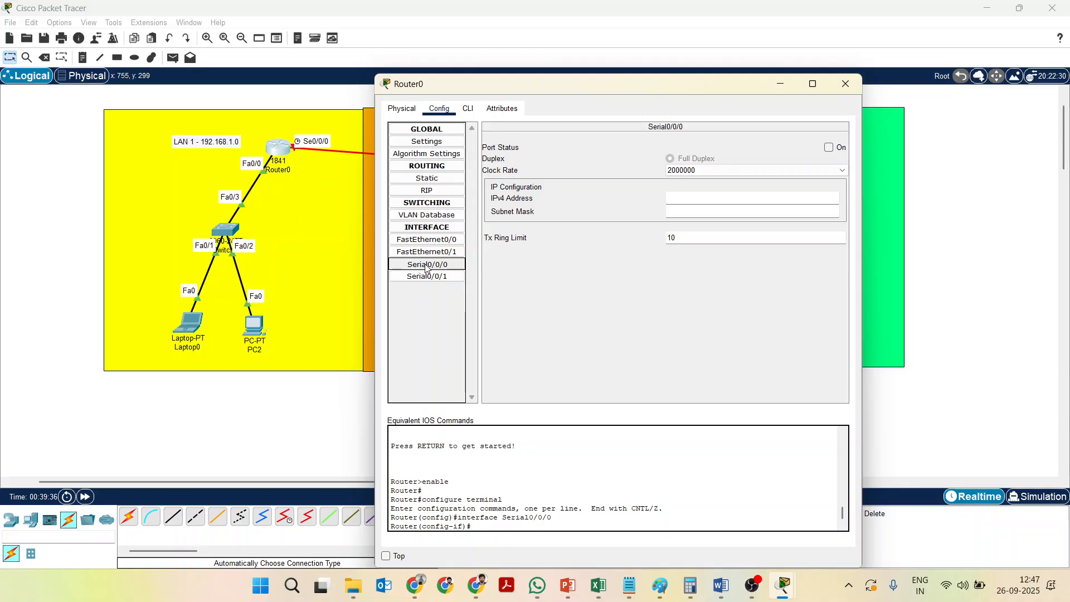
pyautogui.click(742, 196)
pyautogui.write('10.0')
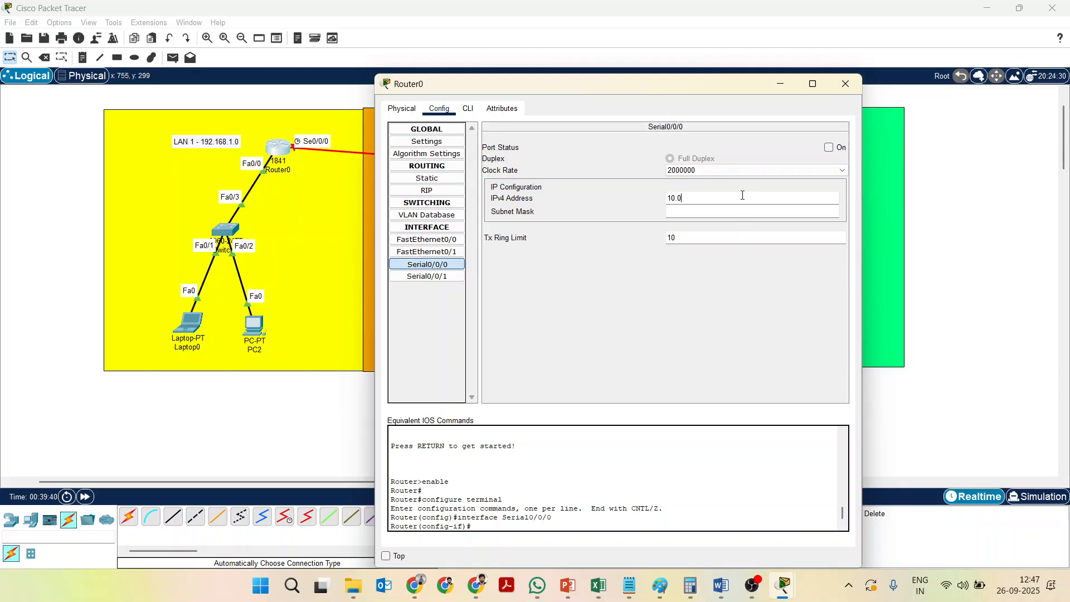
pyautogui.write('.0.1')
pyautogui.click(730, 210)
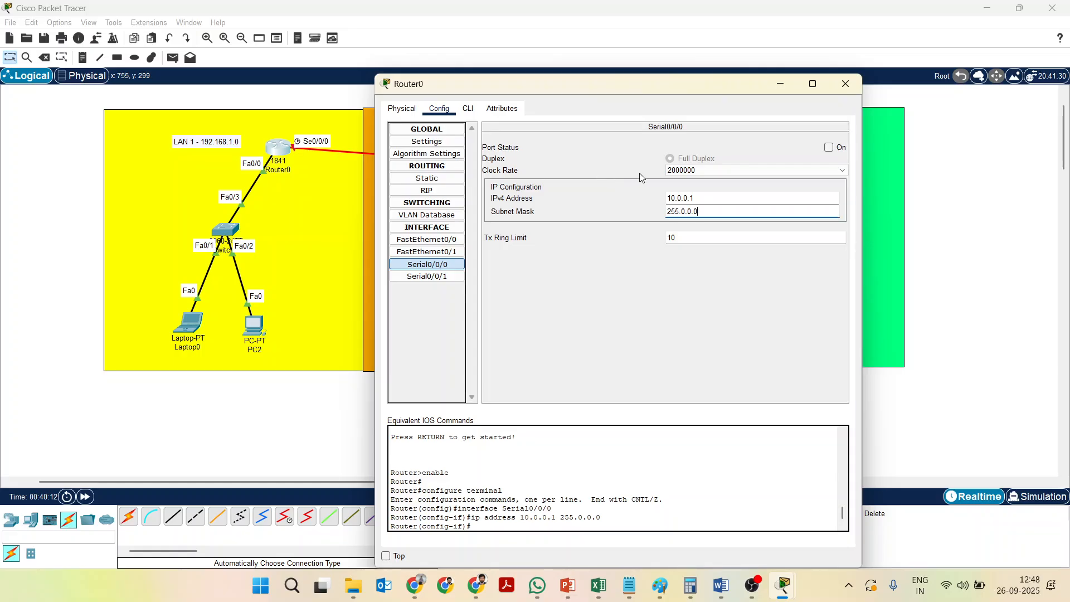
pyautogui.click(828, 148)
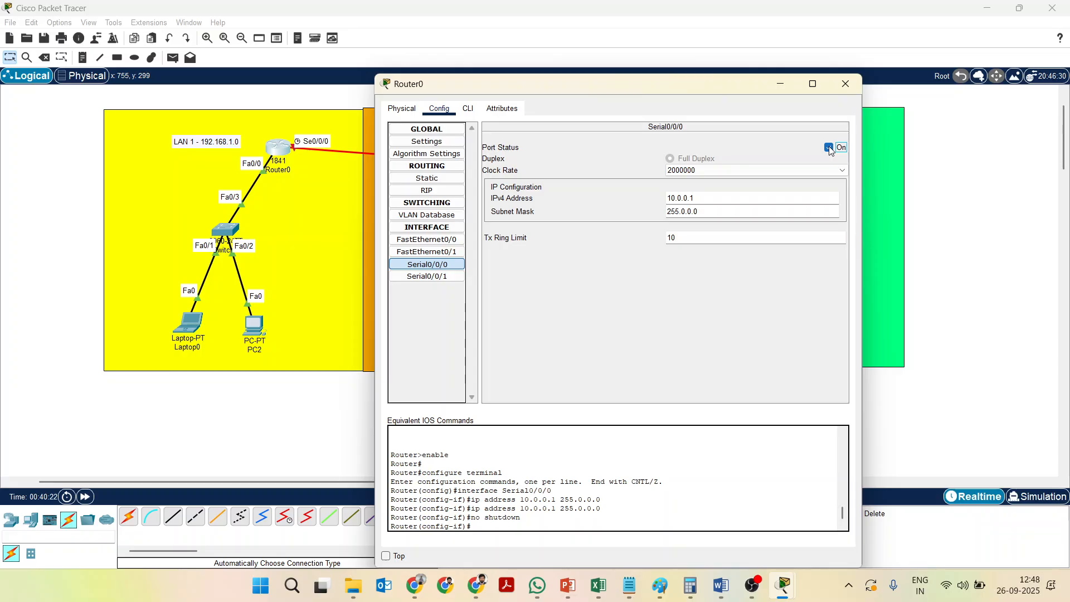
pyautogui.click(847, 82)
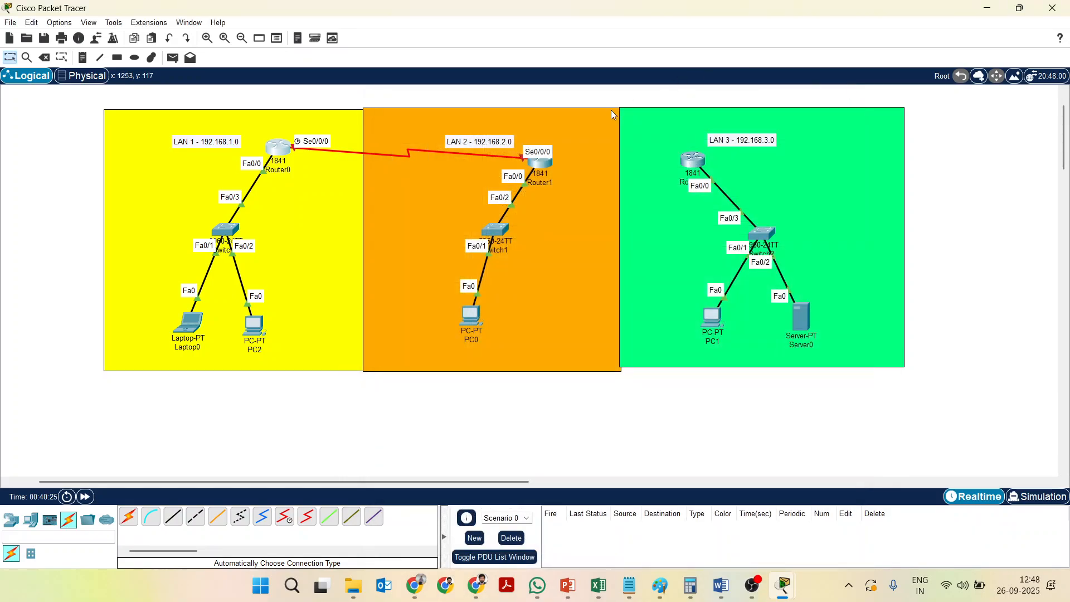
# - Review the FastEthernet0/0 configuration of Router1 and close its window
pyautogui.click(539, 162)
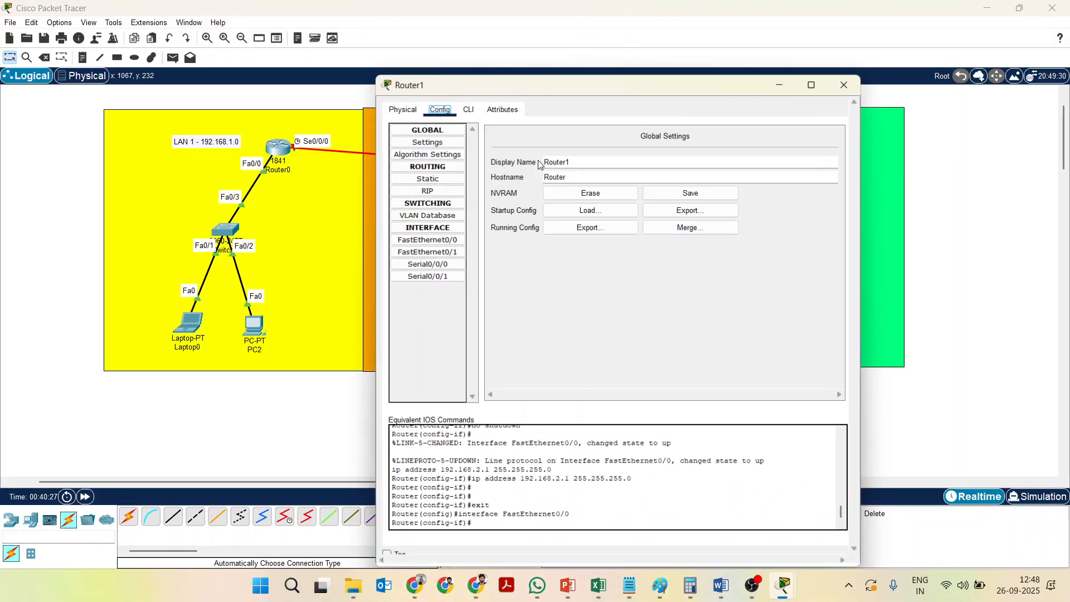
pyautogui.click(445, 240)
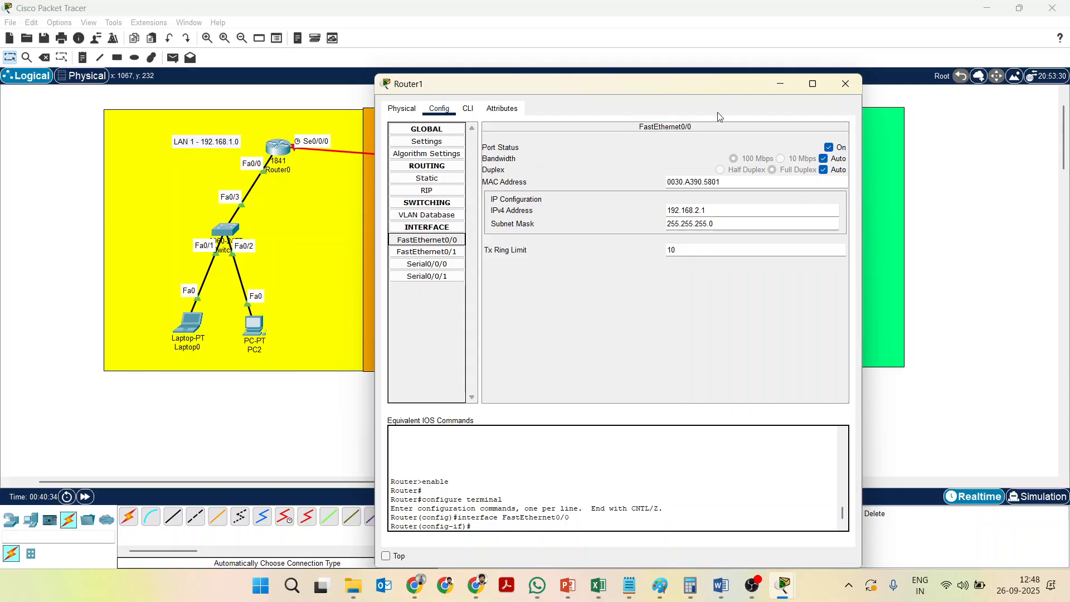
pyautogui.click(845, 83)
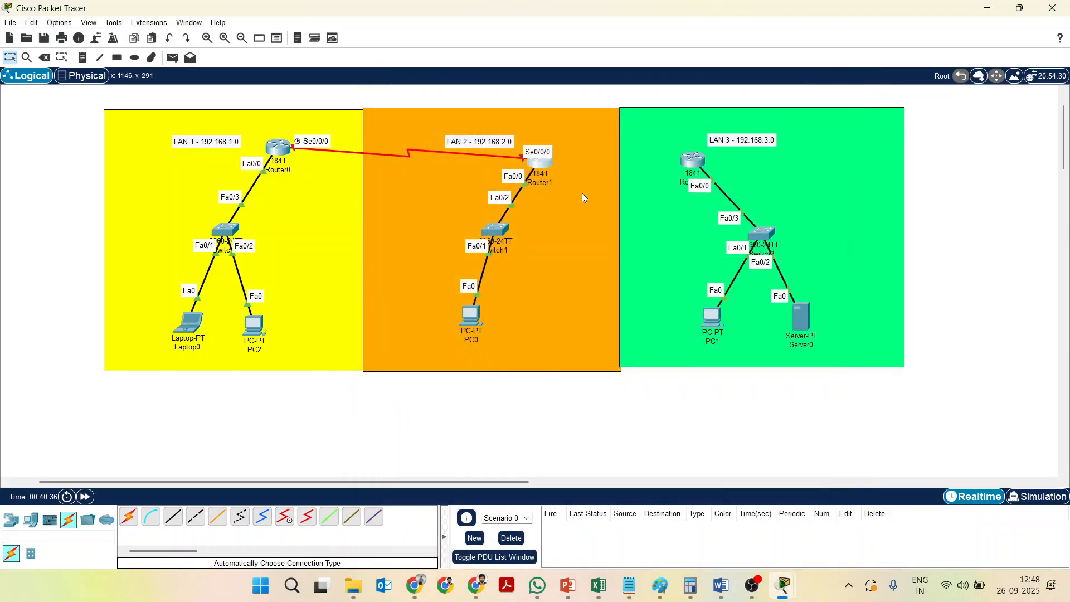
# - Configure Router1's Serial0/0/0 with IPv4 address 10.0.0.2 and subnet mask 255.0.0.0, enable the port, and close the router window
pyautogui.click(549, 161)
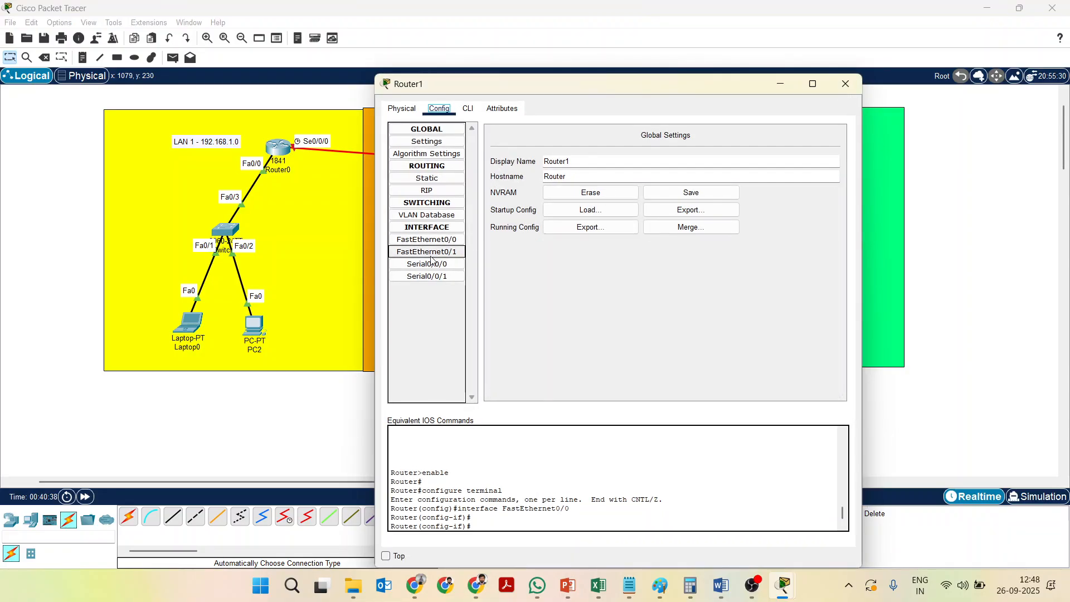
pyautogui.click(432, 263)
pyautogui.click(687, 199)
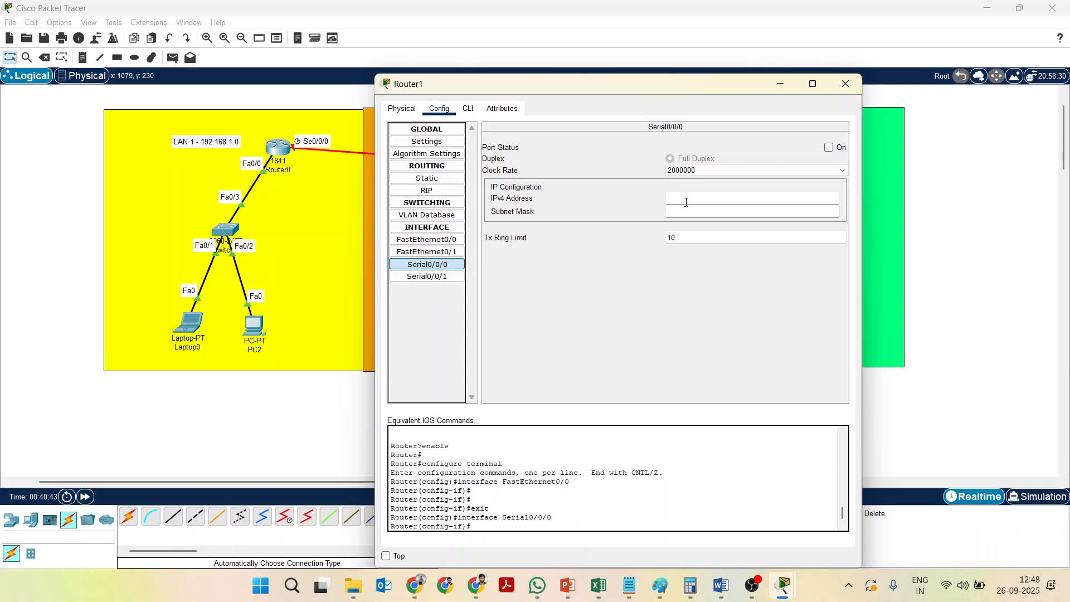
pyautogui.write('10.0.0.2')
pyautogui.click(686, 212)
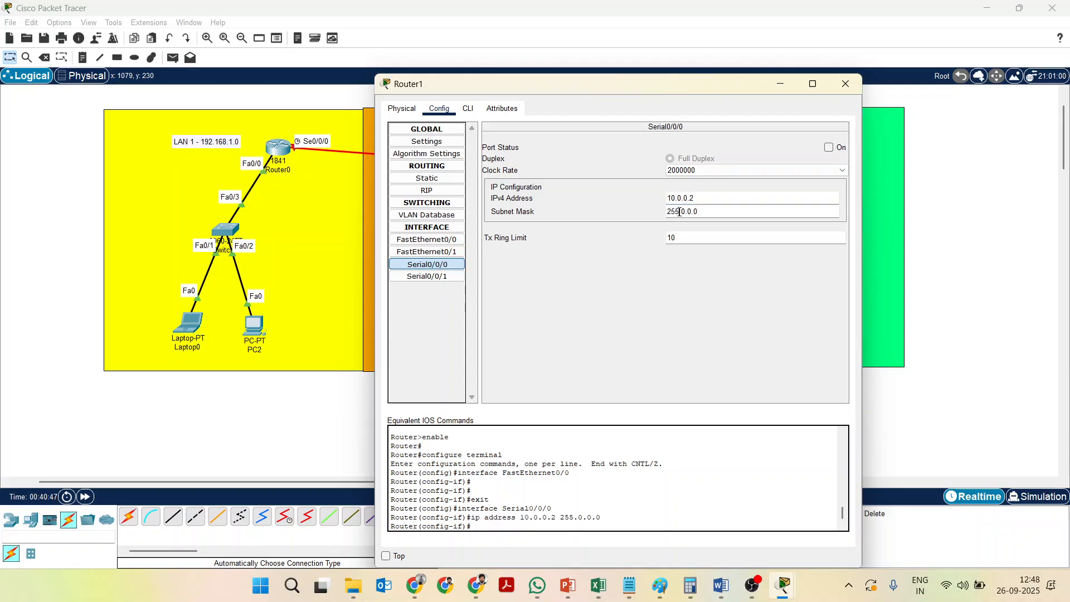
pyautogui.click(829, 147)
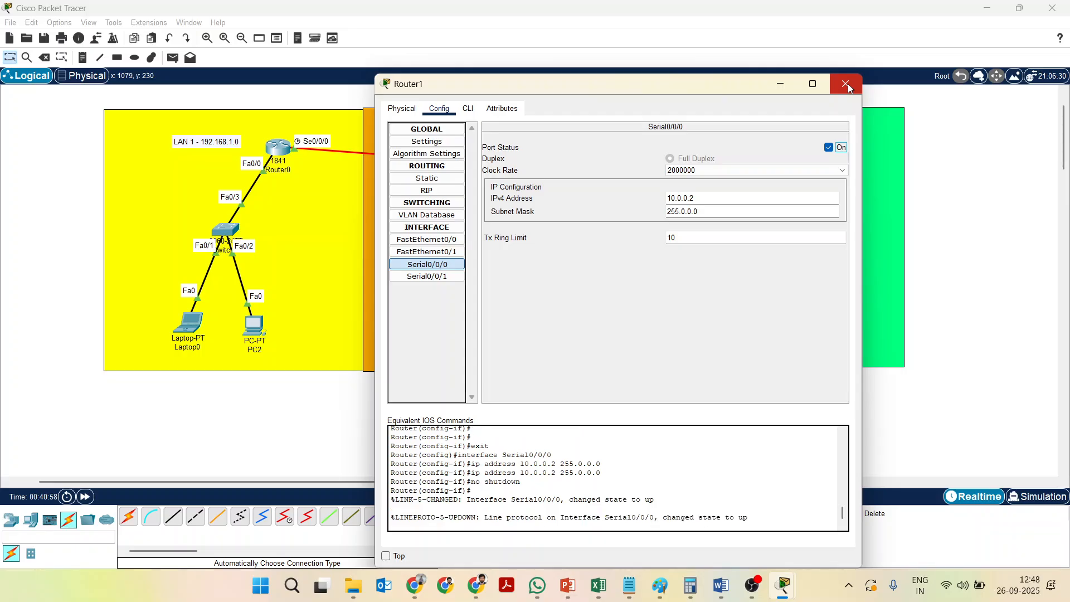
pyautogui.click(847, 83)
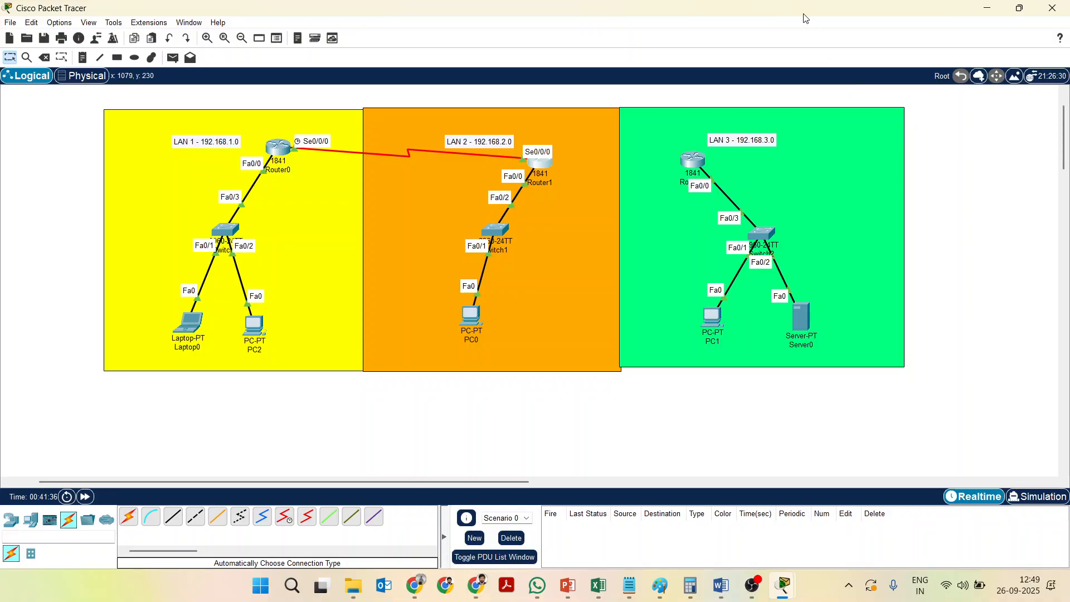
# - Link Router1's Se0/0/1 to the LAN 3 router's Se0/0/0 using the automatic connection type
pyautogui.click(127, 518)
pyautogui.click(539, 161)
pyautogui.click(693, 154)
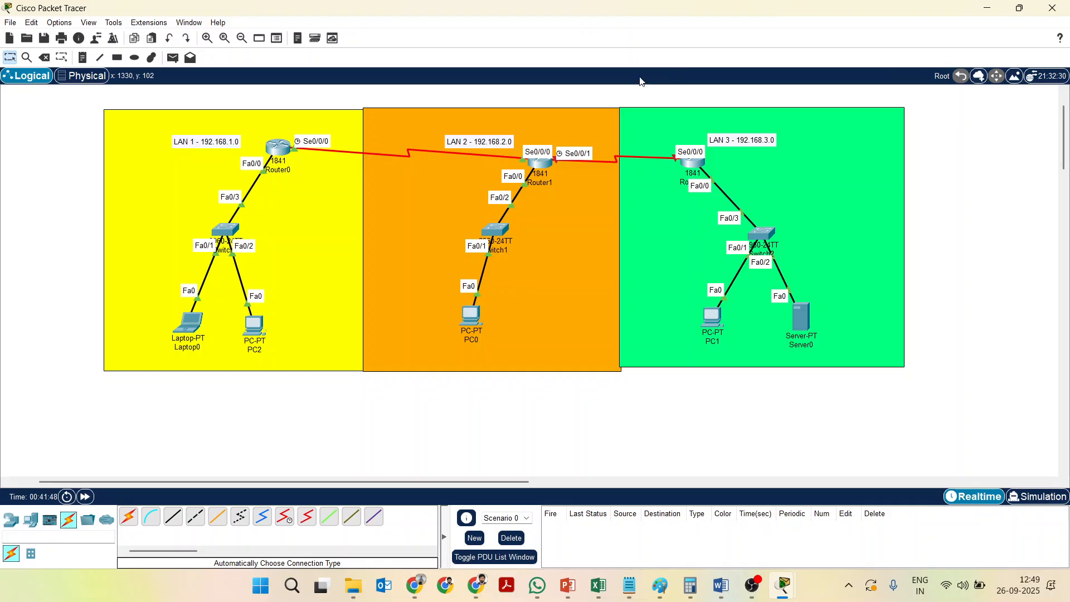
# - Open Router1's configuration and compare the settings of Serial0/0/0 and Serial0/0/1
pyautogui.click(541, 165)
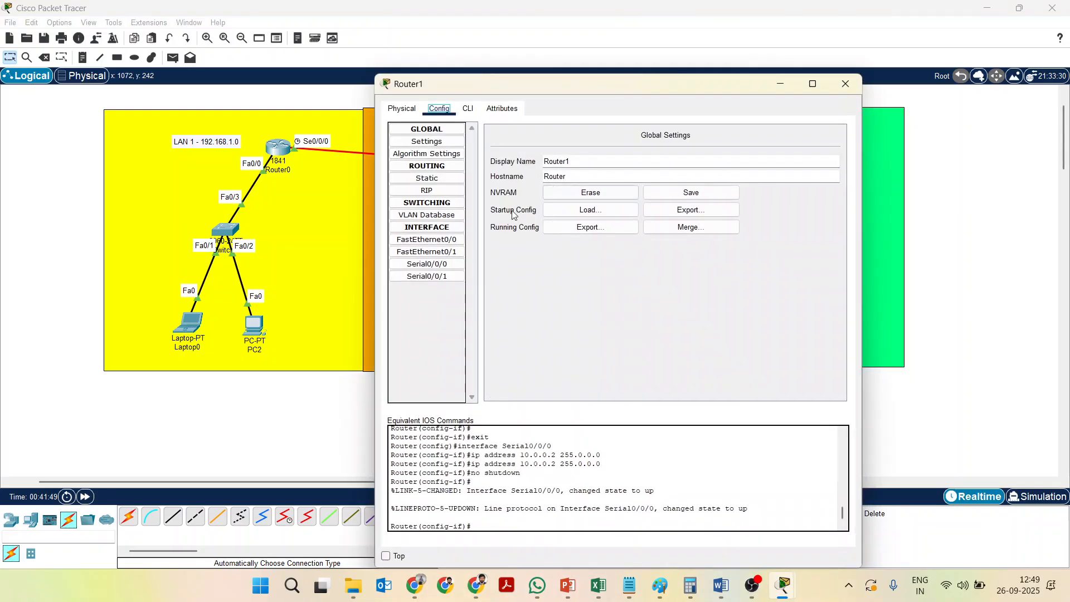
pyautogui.click(440, 277)
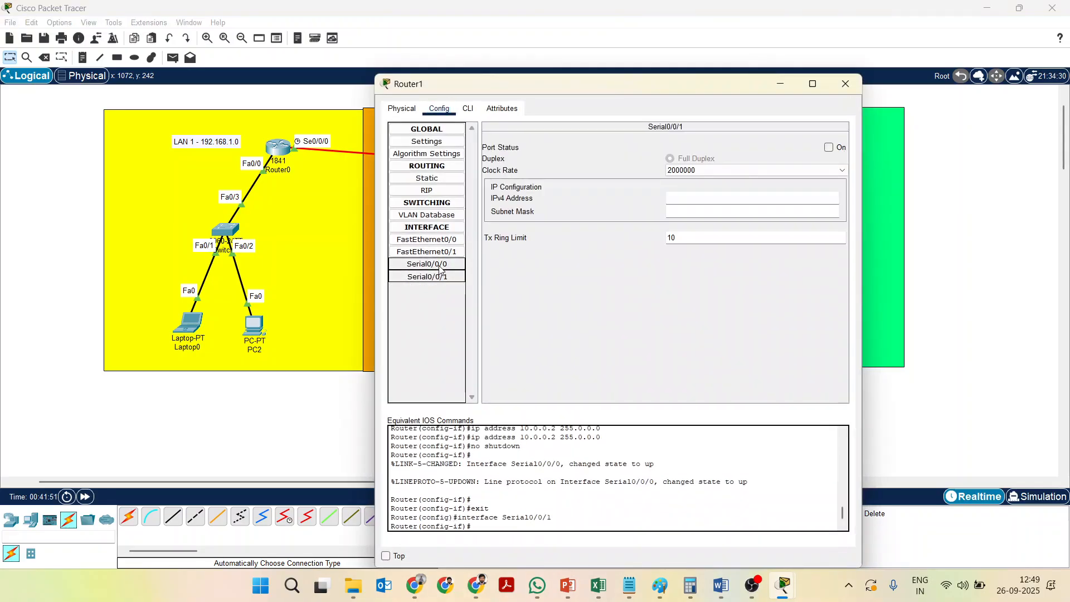
pyautogui.click(439, 265)
pyautogui.click(438, 279)
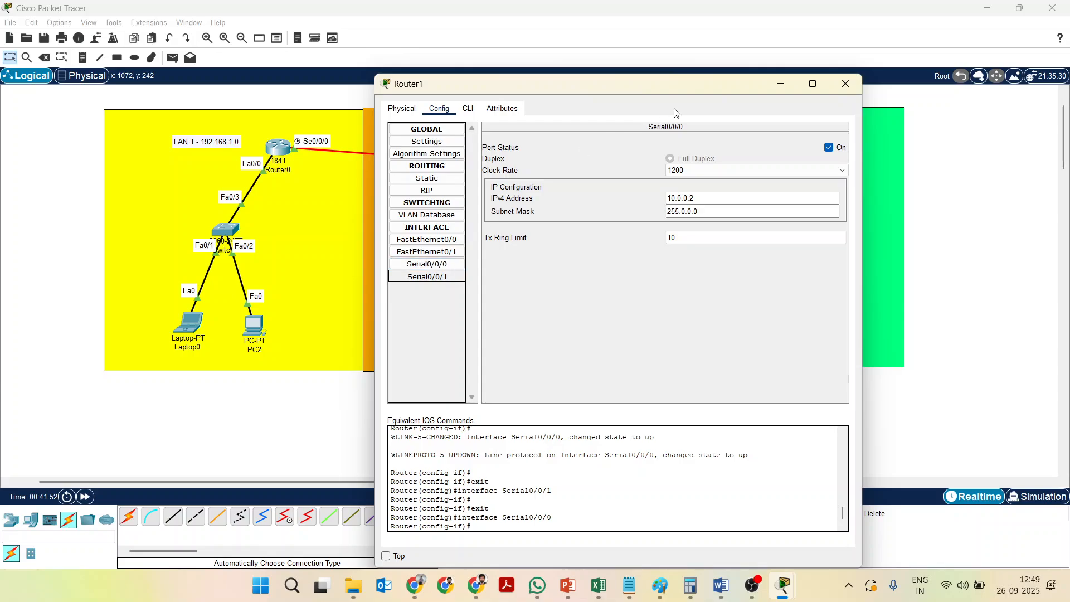
pyautogui.click(437, 264)
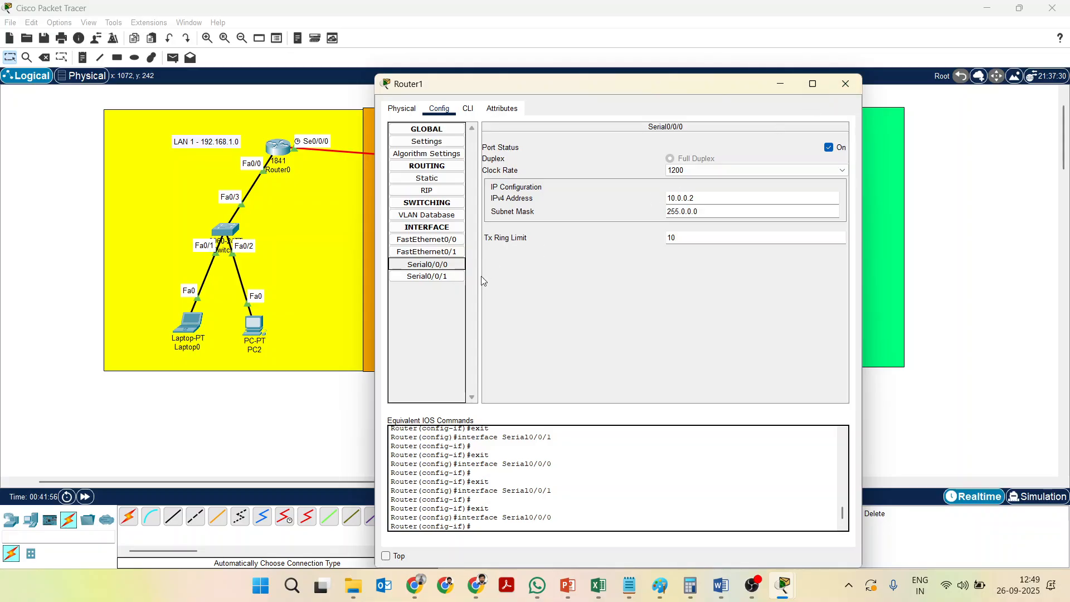
# - Configure Router1's Serial0/0/1 with IPv4 address 11.0.0.1 and subnet mask 255.0.0.0, enable the port, and close the router window
pyautogui.click(427, 276)
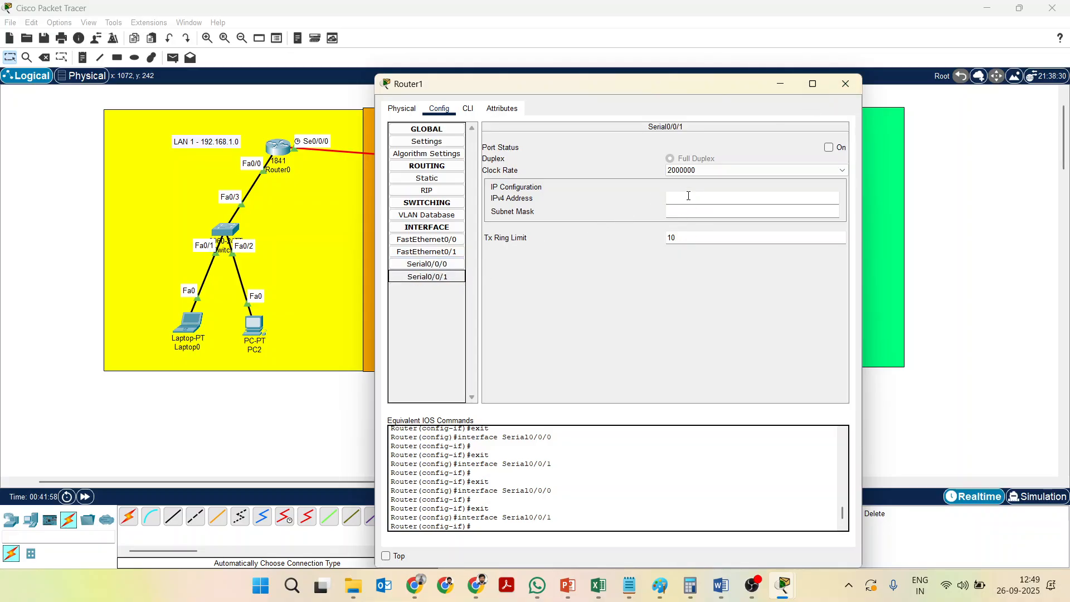
pyautogui.click(688, 196)
pyautogui.write('11.0.0.')
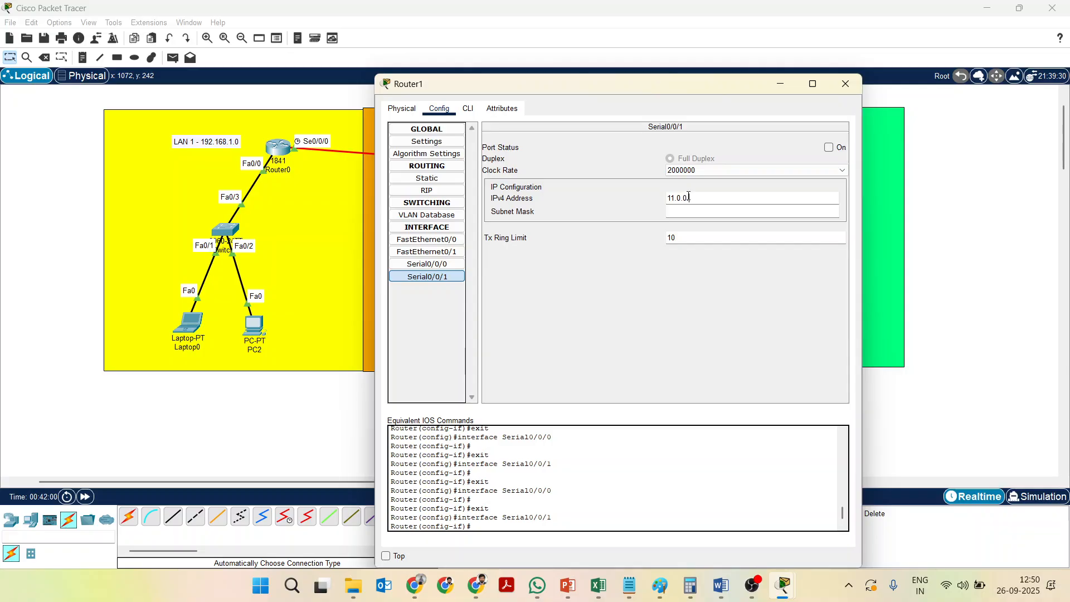
pyautogui.write('1')
pyautogui.click(689, 211)
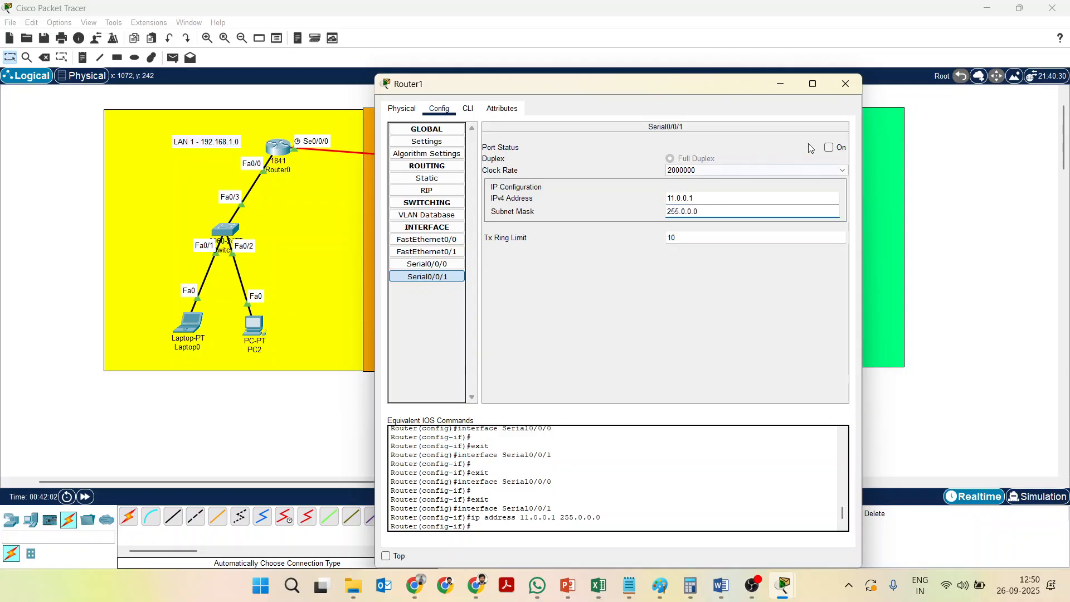
pyautogui.click(829, 147)
pyautogui.click(845, 90)
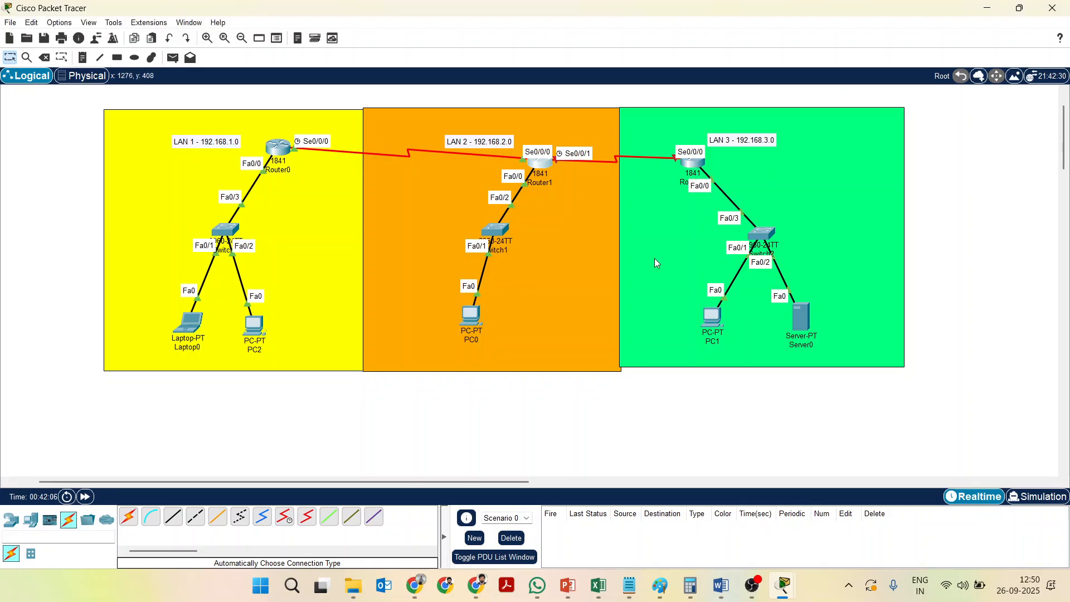
# - Configure Router2's Serial0/0/0 with IPv4 address 11.0.0.2 and subnet mask 255.0.0.0, enable the port, and close the router window
pyautogui.click(690, 165)
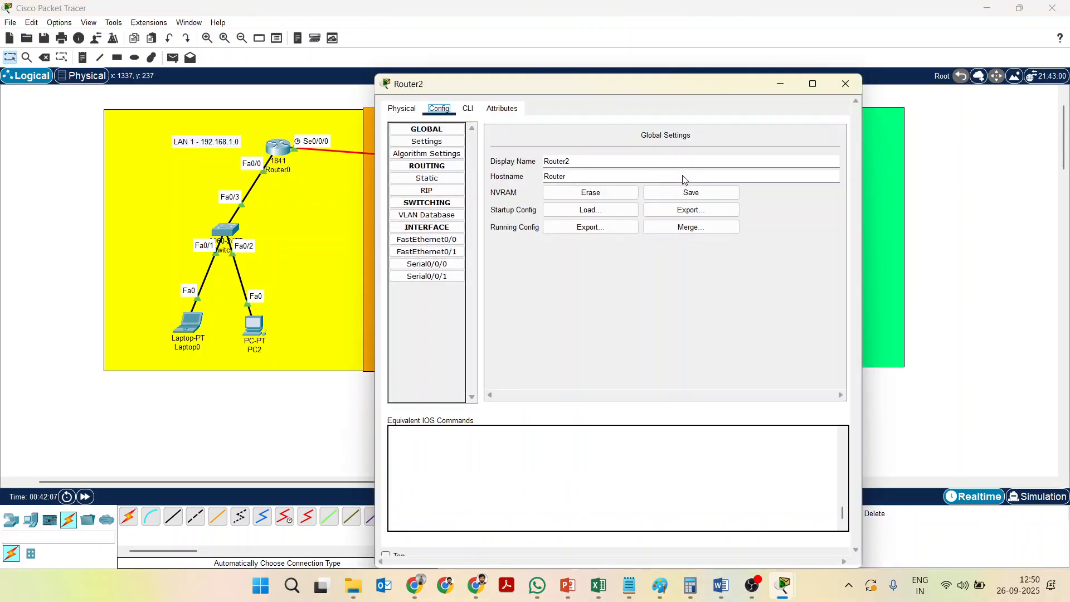
pyautogui.click(418, 267)
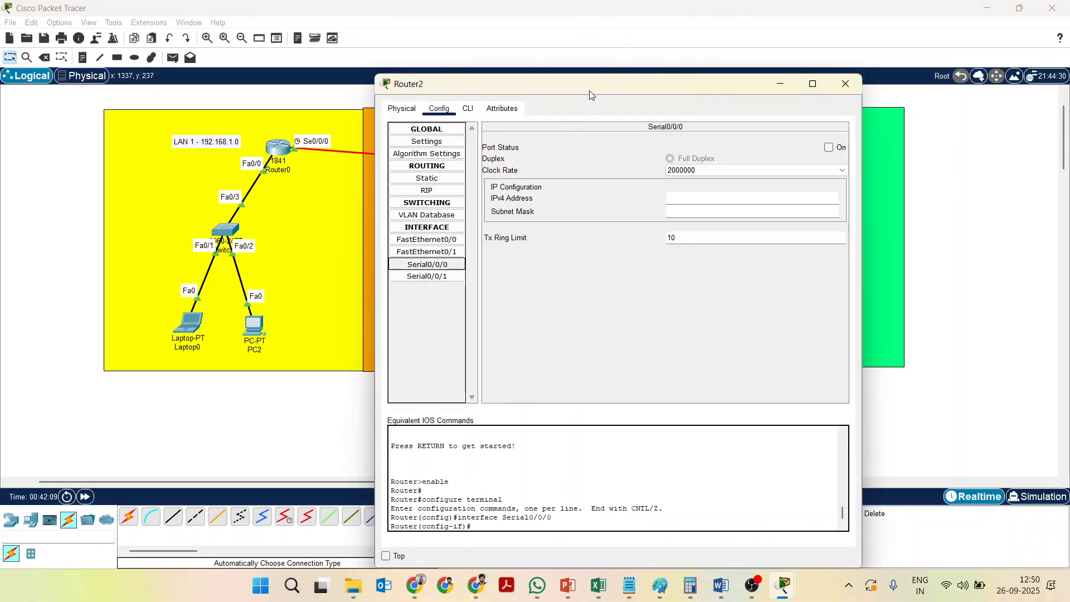
pyautogui.moveTo(589, 91); pyautogui.dragTo(411, 122)
pyautogui.click(525, 237)
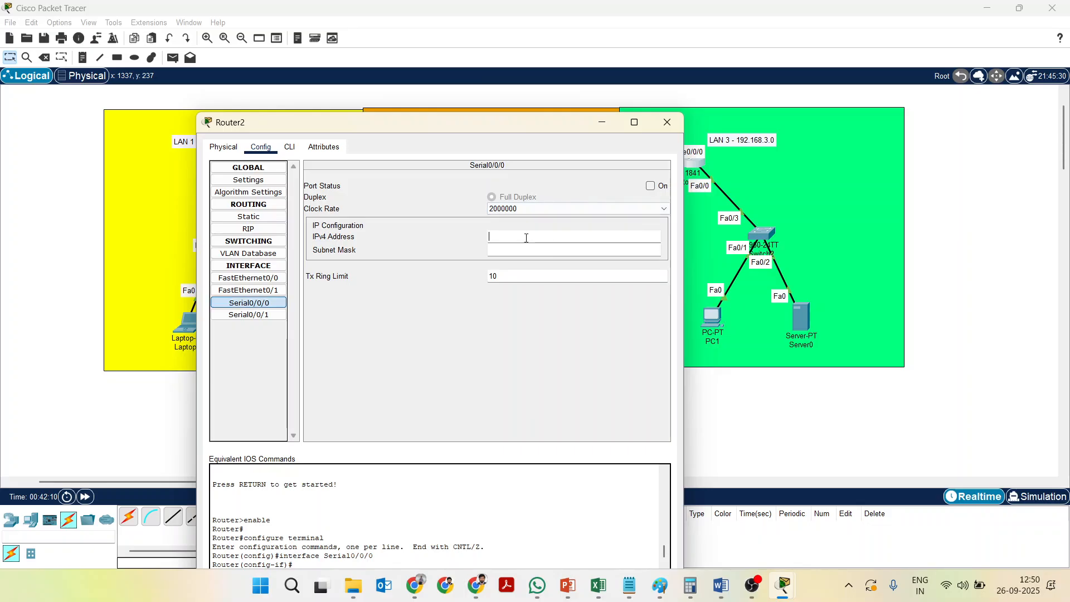
pyautogui.write('11.0.0.2')
pyautogui.press('Tab')
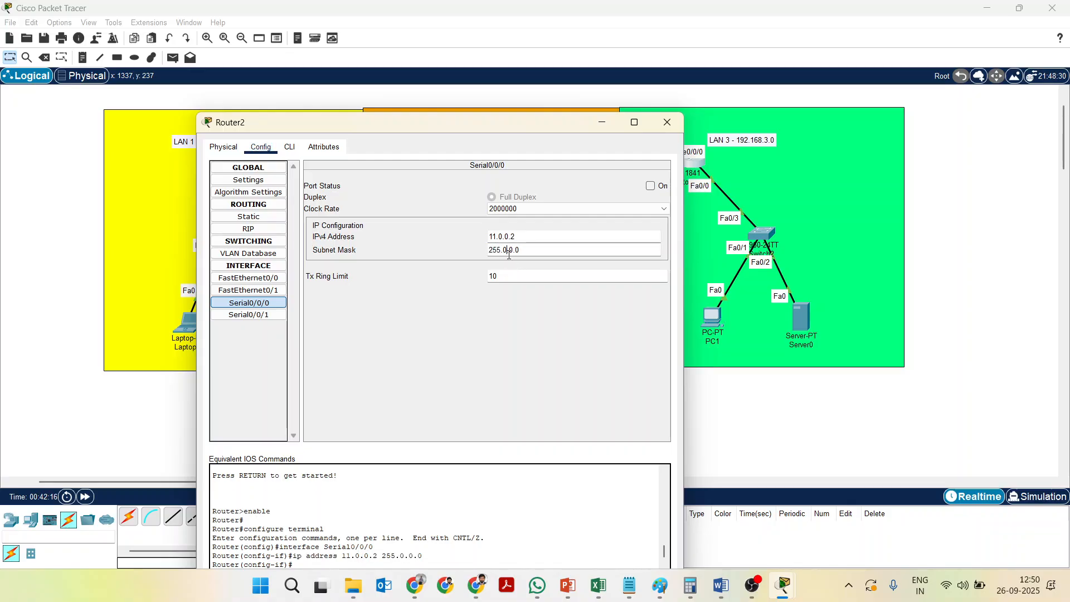
pyautogui.click(651, 186)
pyautogui.click(667, 124)
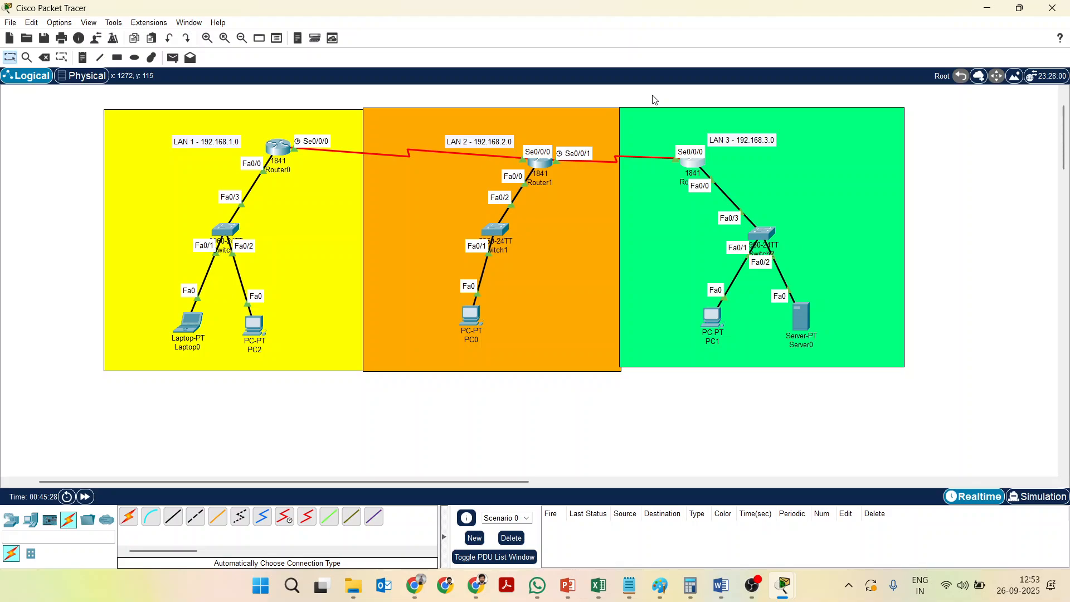
# - Open Router0's static routing settings and enter 192.168.2.0 as the destination network
pyautogui.click(282, 143)
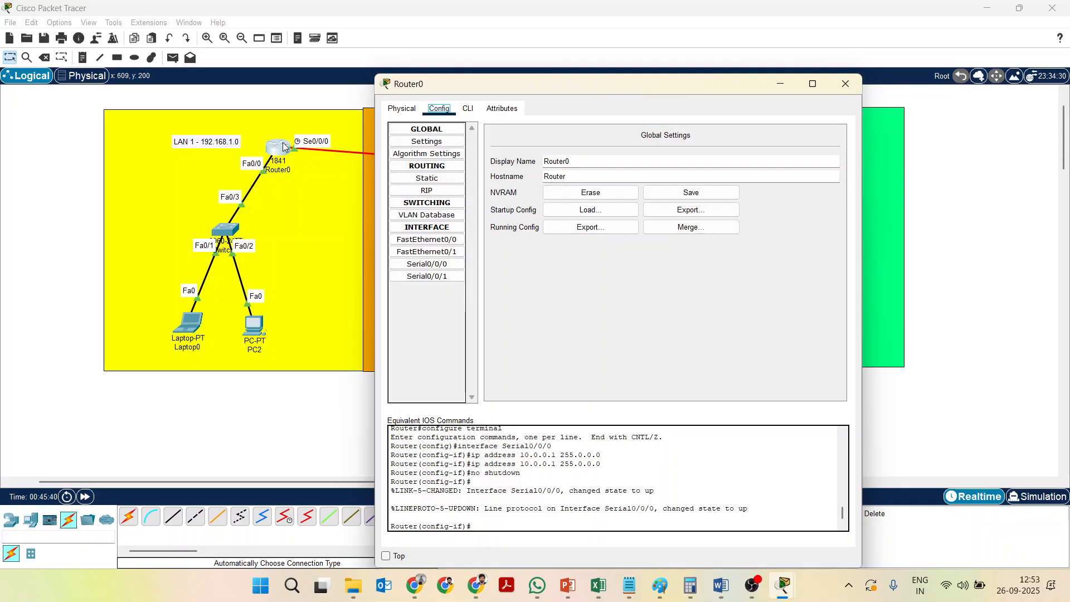
pyautogui.click(449, 181)
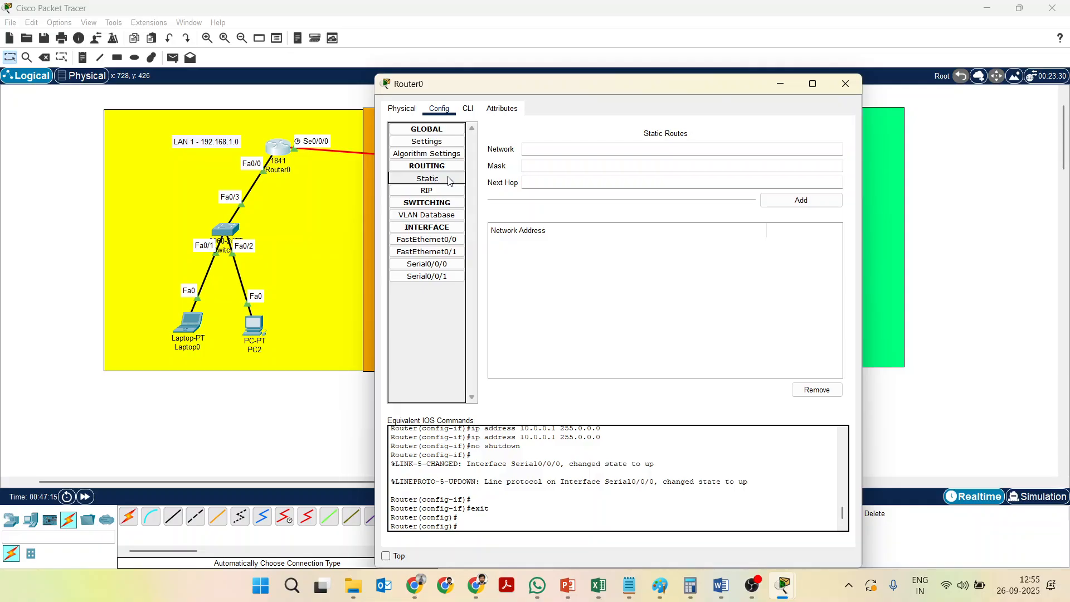
pyautogui.click(543, 143)
pyautogui.write('1')
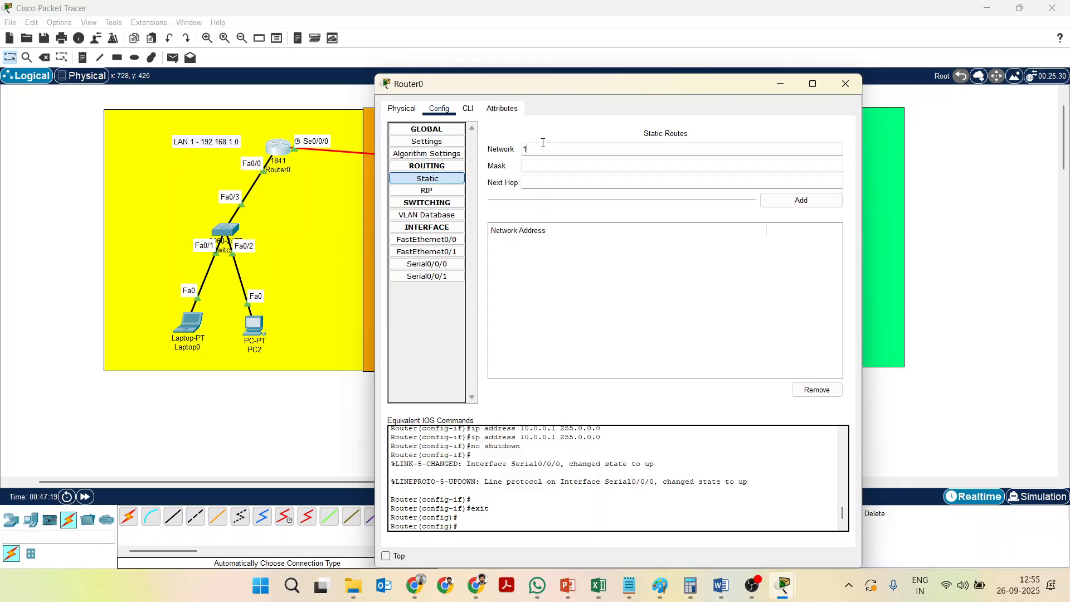
pyautogui.write('92.168.2.0')
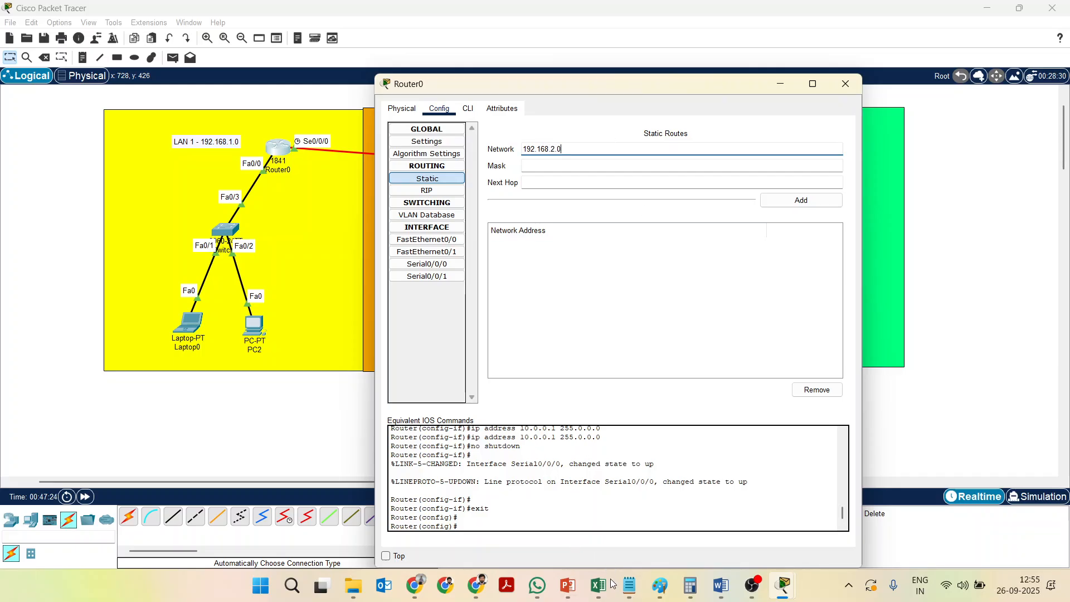
# - Switch to the untitled Notepad notes and add the line "Network : 192.168.2.0" above the LAN list
pyautogui.click(629, 585)
pyautogui.click(654, 543)
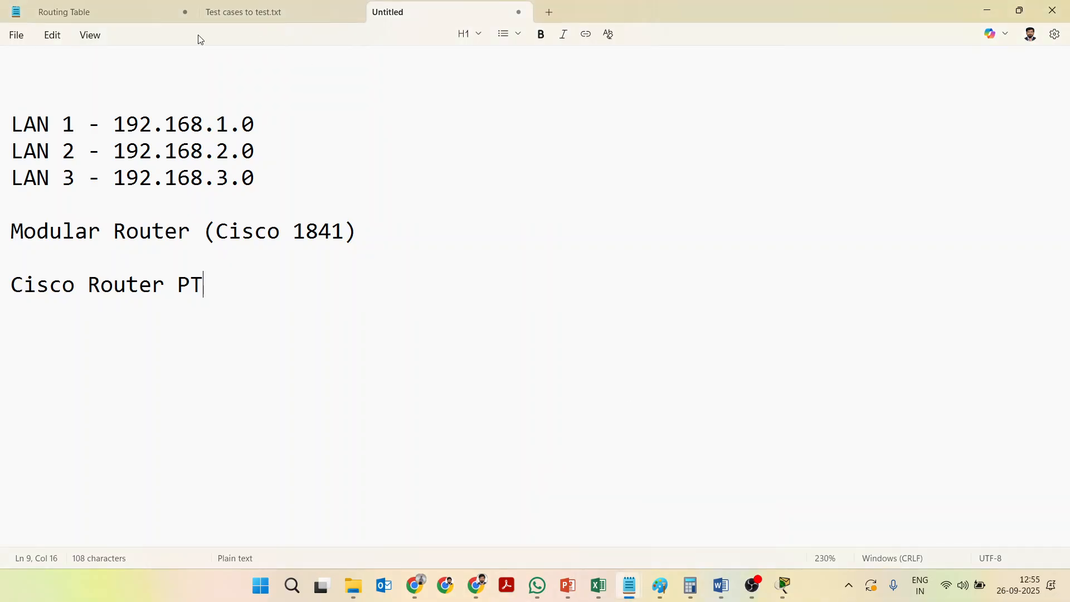
pyautogui.click(149, 60)
pyautogui.press('Return')
pyautogui.press('Return')
pyautogui.press('Up')
pyautogui.press('Up')
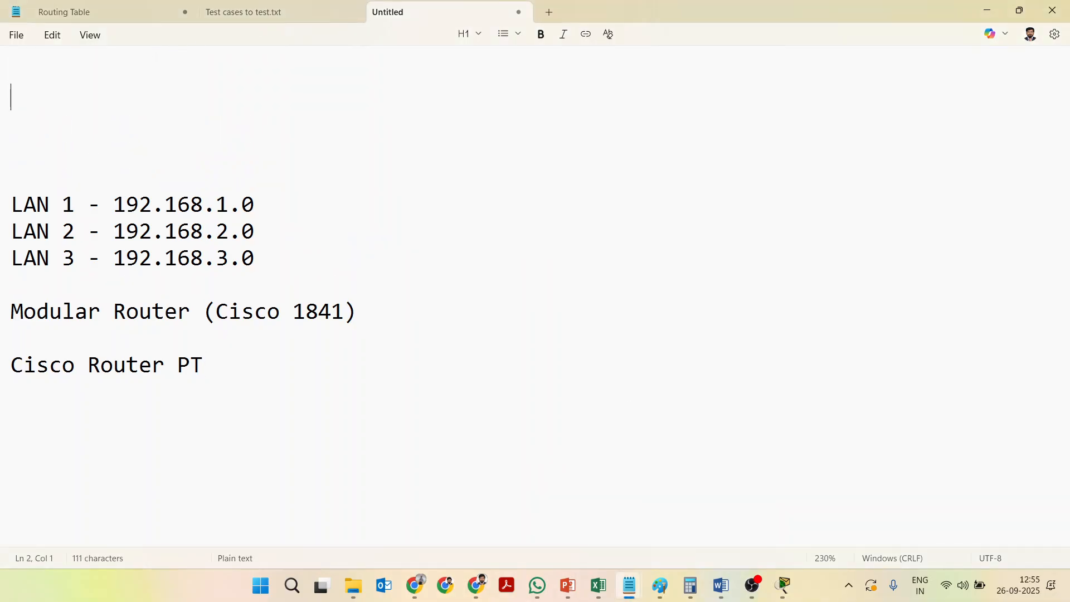
pyautogui.write('Network : 192.')
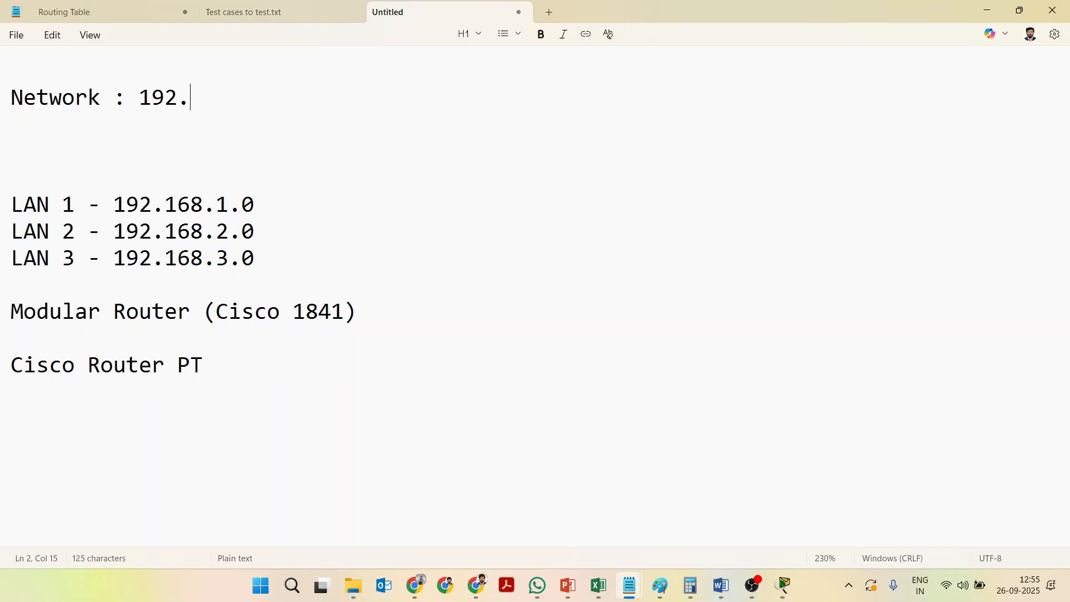
pyautogui.write('168.2.0')
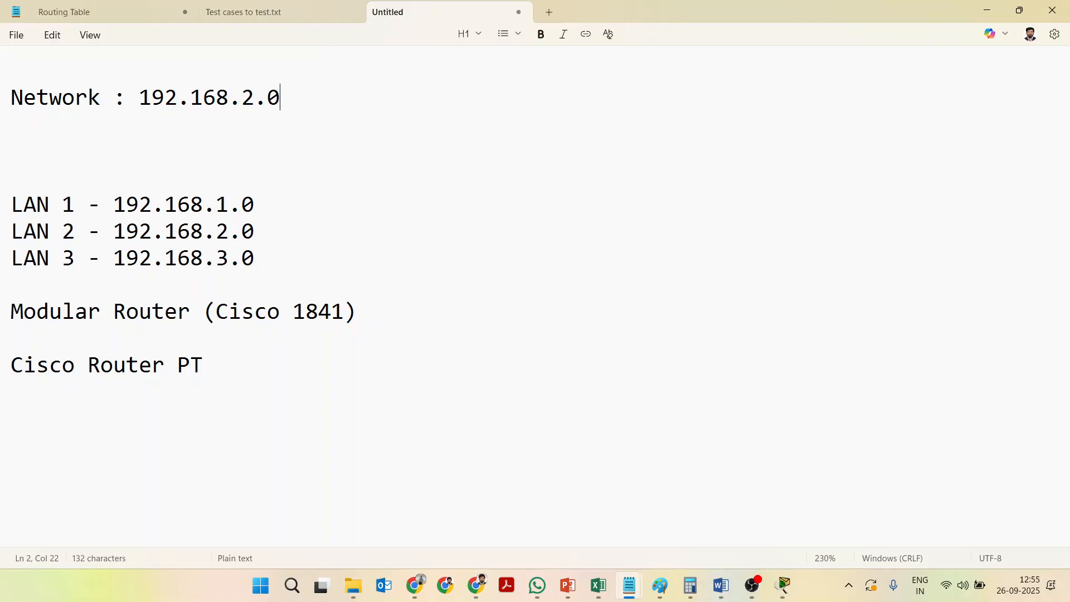
pyautogui.press('Return')
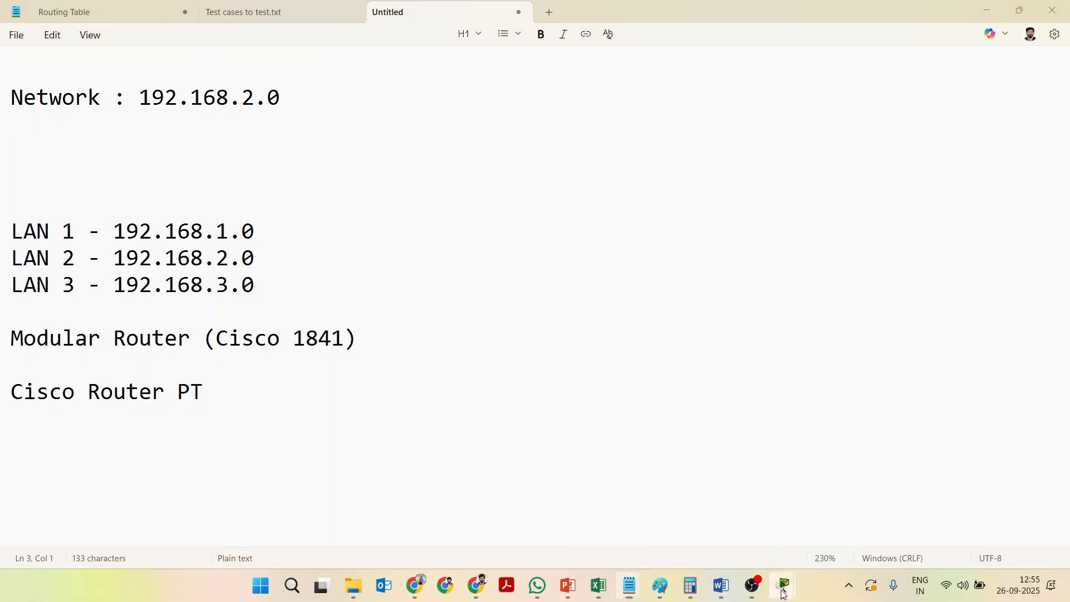
# - Add the lines "Mask : 255.255.255.0" and "Next Hop : 10.0.0.2" below the network line in the notes
pyautogui.moveTo(783, 586)
pyautogui.moveTo(862, 503)
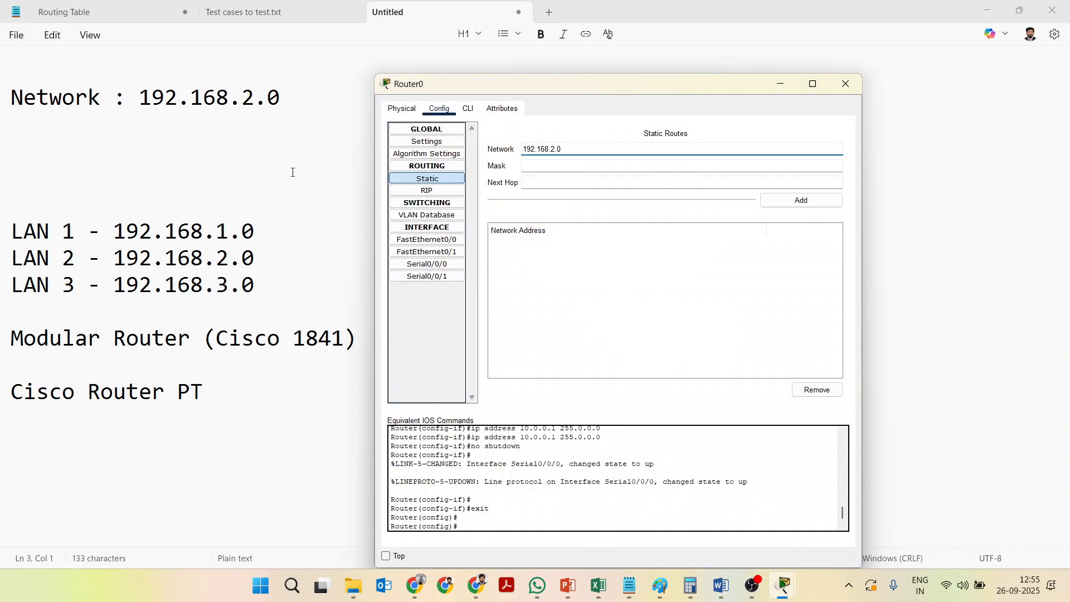
pyautogui.write('Mask :')
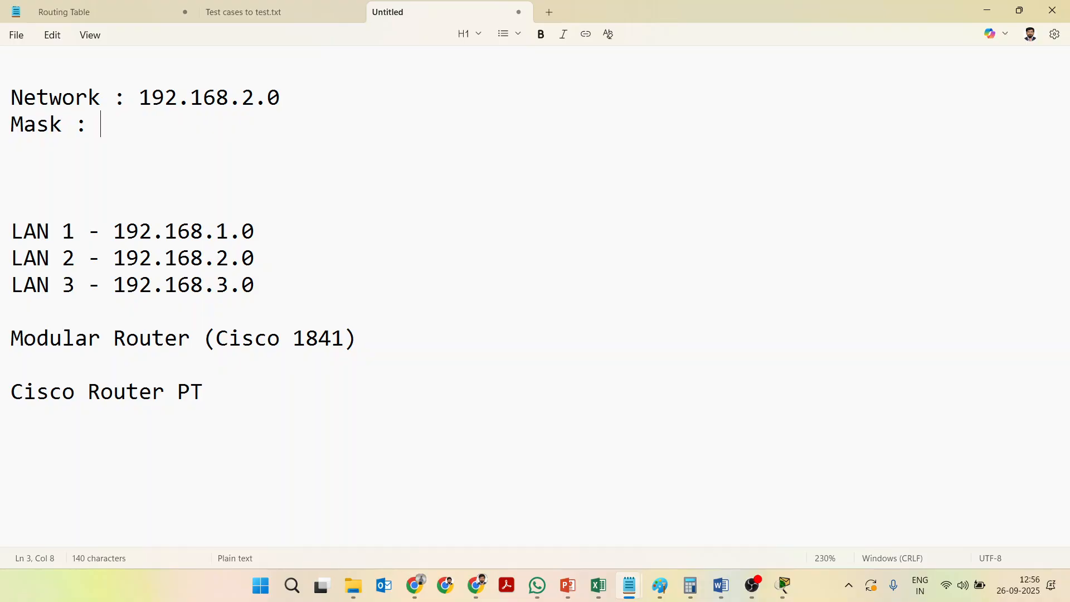
pyautogui.write('255.255.255')
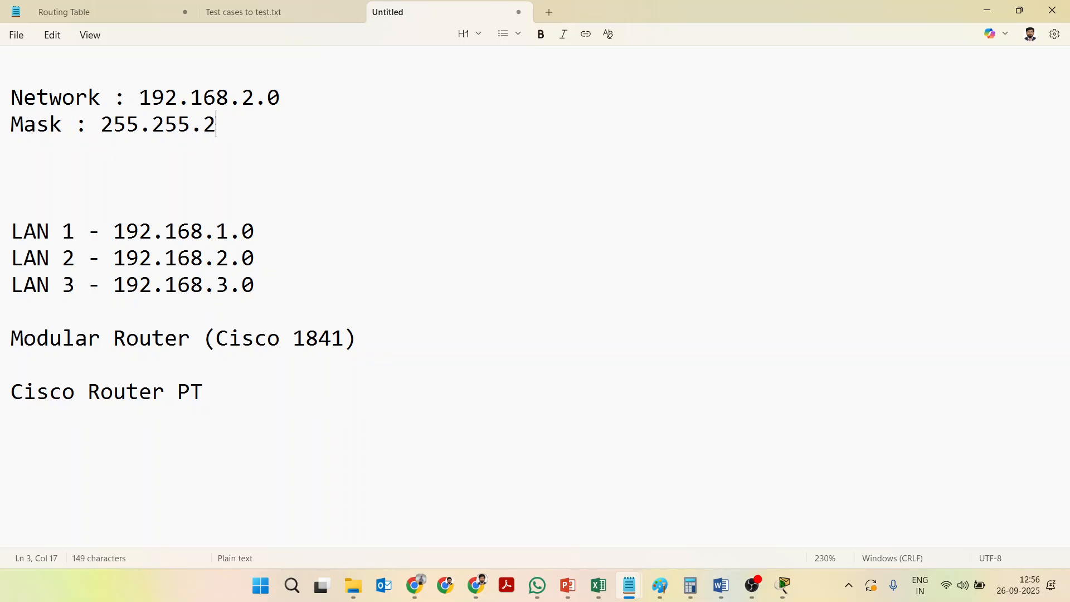
pyautogui.write('.0')
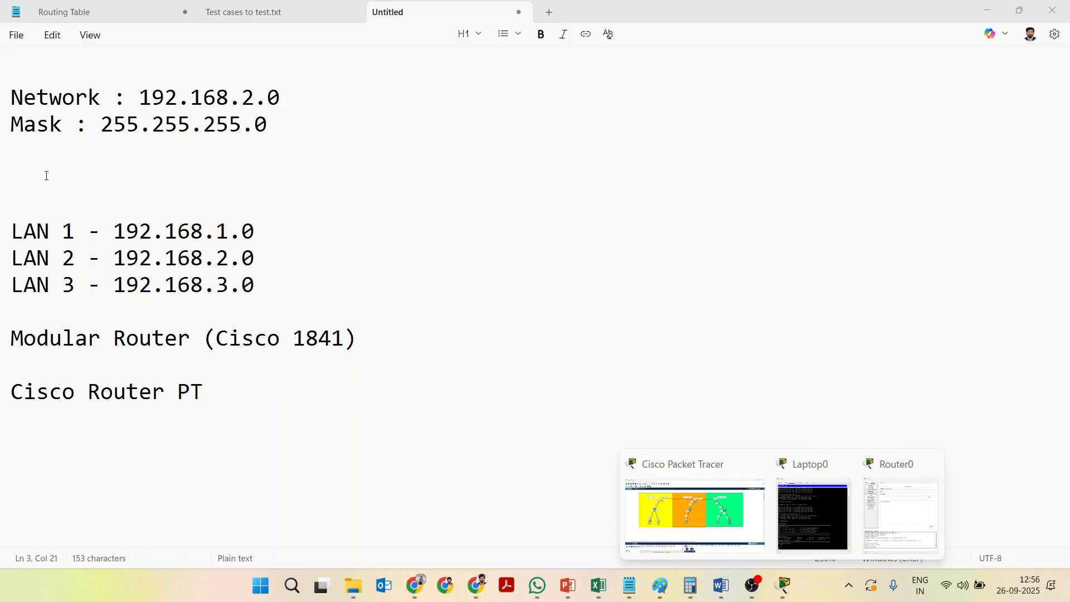
pyautogui.click(15, 151)
pyautogui.write('N')
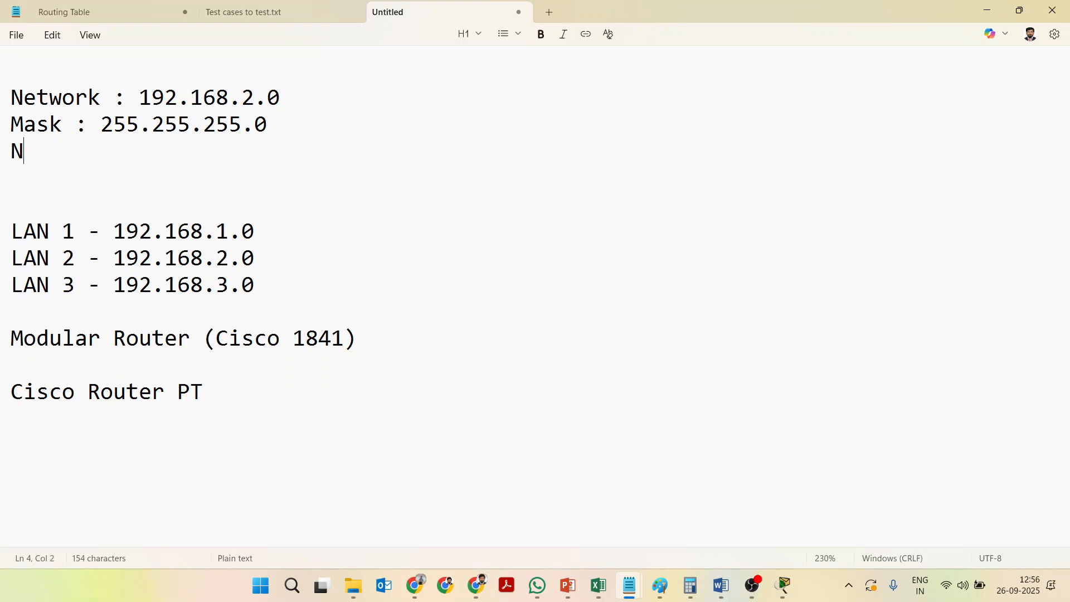
pyautogui.write('ext Hop ')
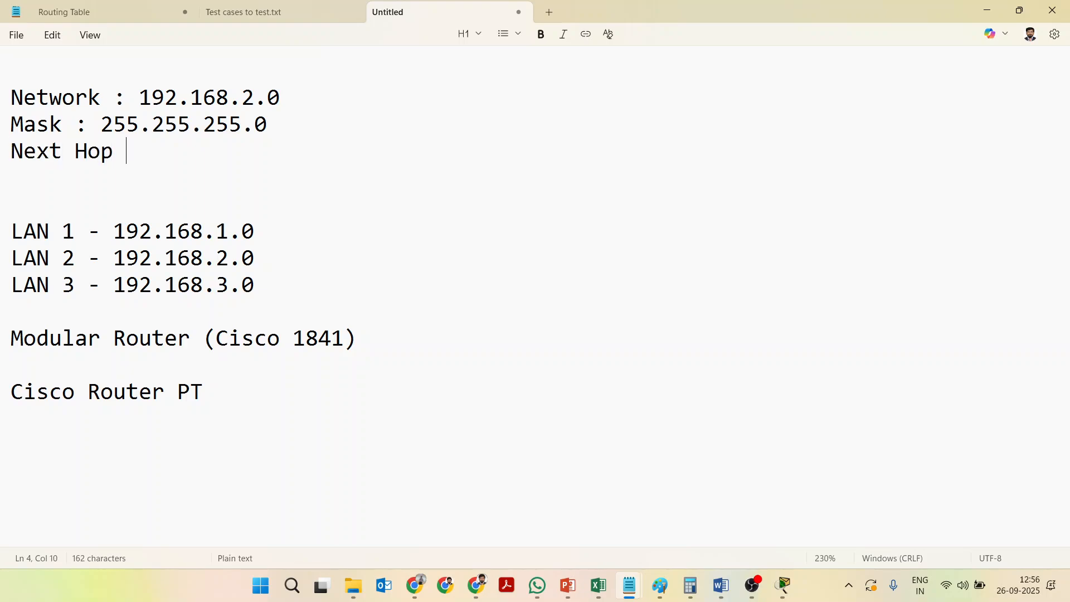
pyautogui.write(': 10.0.0.2')
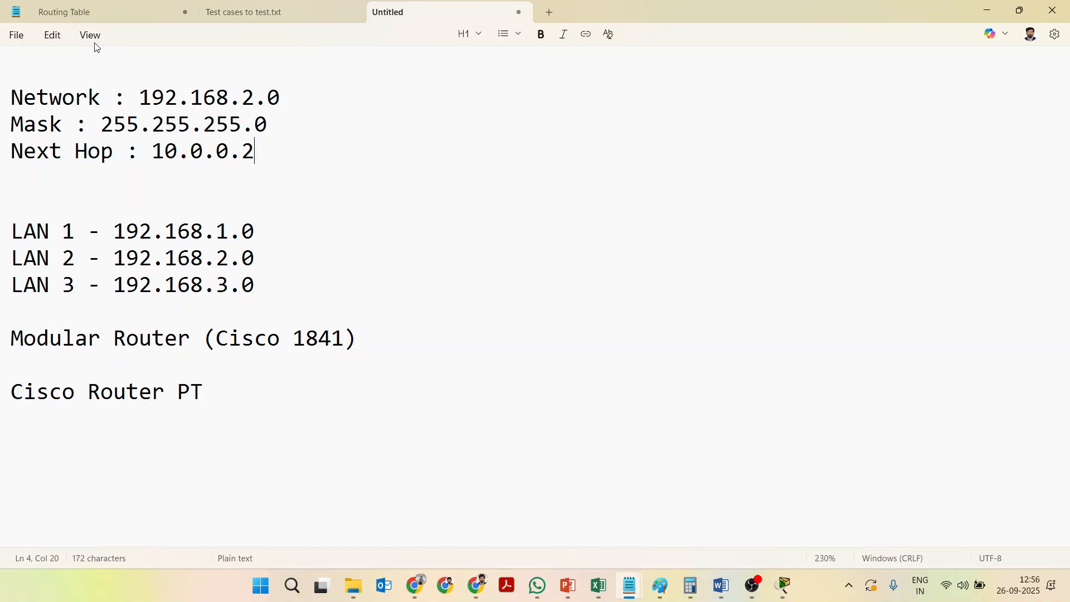
# - Copy the mask 255.255.255.0 from the notes into the mask of Router0's static route in Packet Tracer
pyautogui.moveTo(141, 98); pyautogui.dragTo(346, 91)
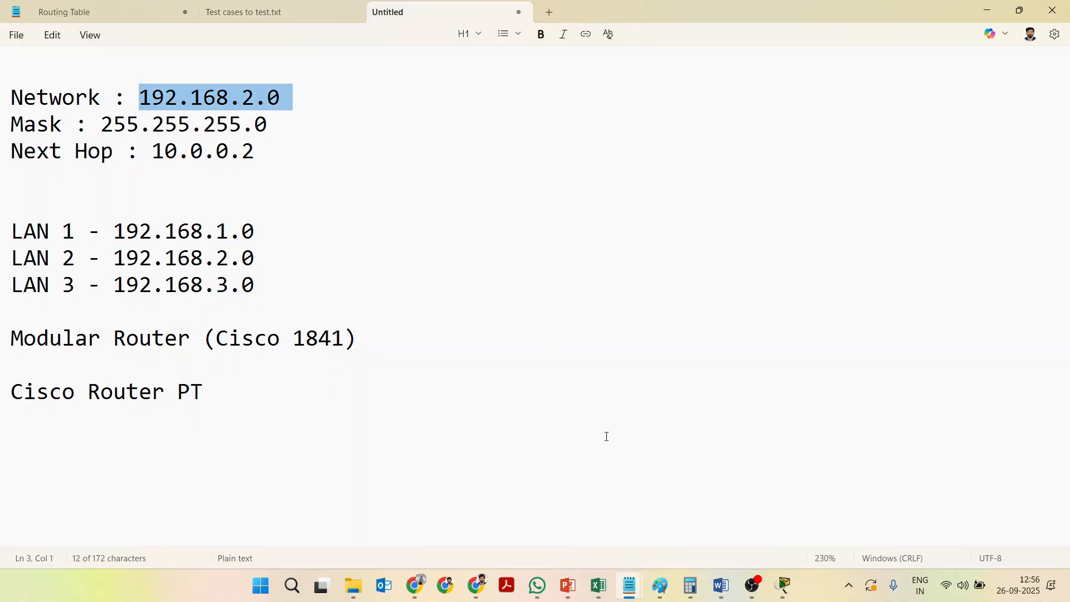
pyautogui.click(783, 586)
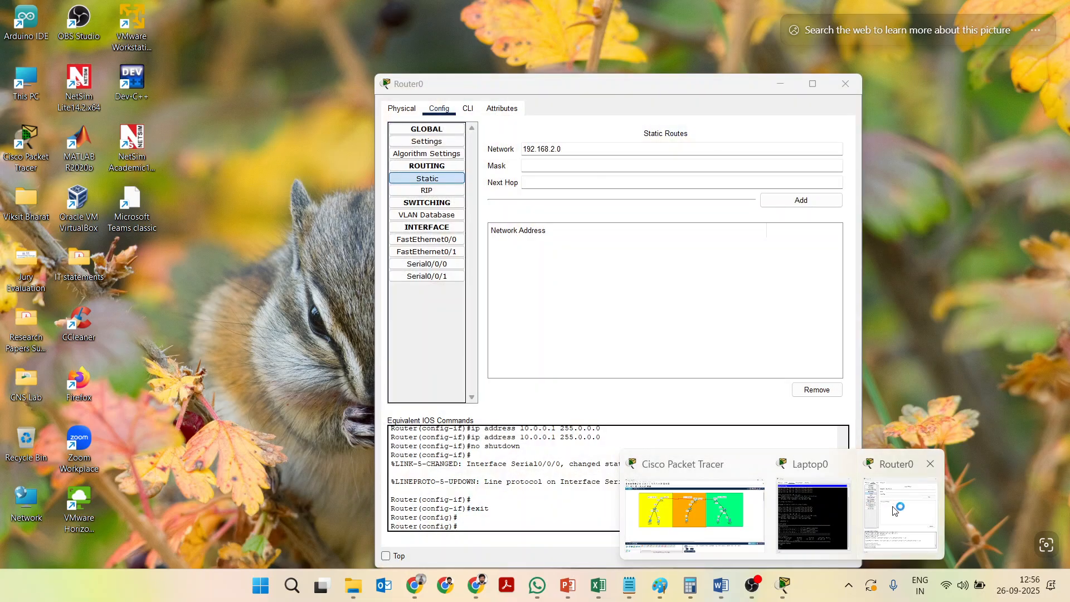
pyautogui.click(894, 511)
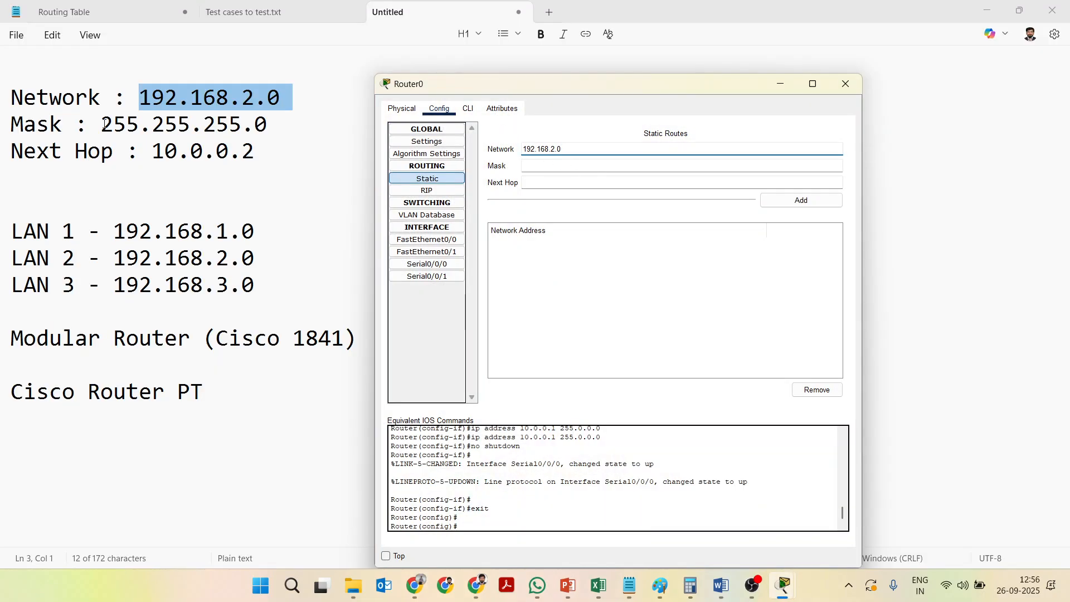
pyautogui.moveTo(105, 124); pyautogui.dragTo(286, 132)
pyautogui.hotkey('ctrl', 'c')
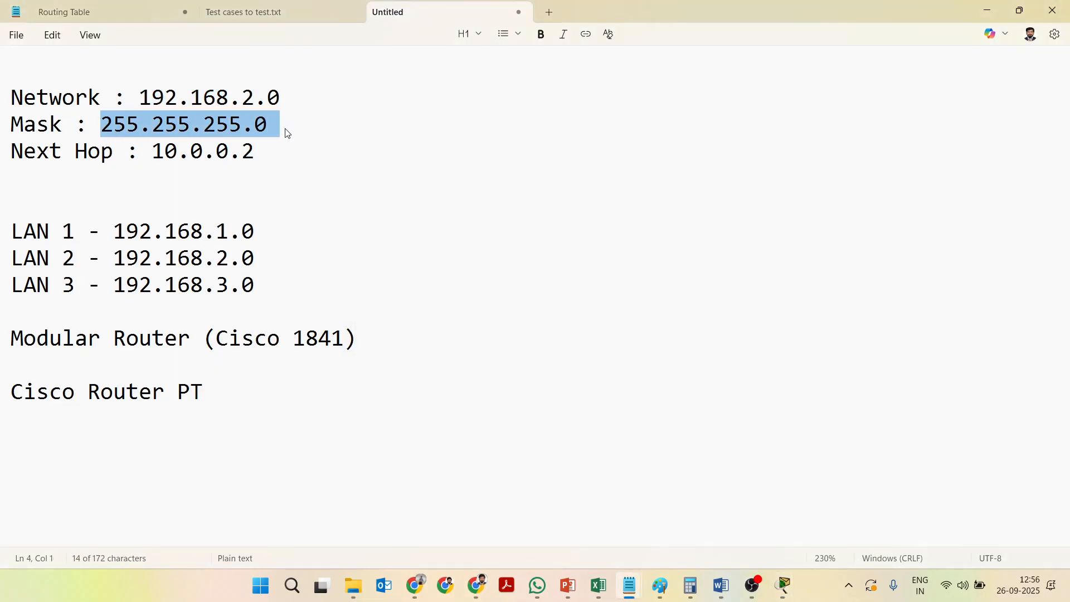
pyautogui.click(783, 585)
pyautogui.click(894, 511)
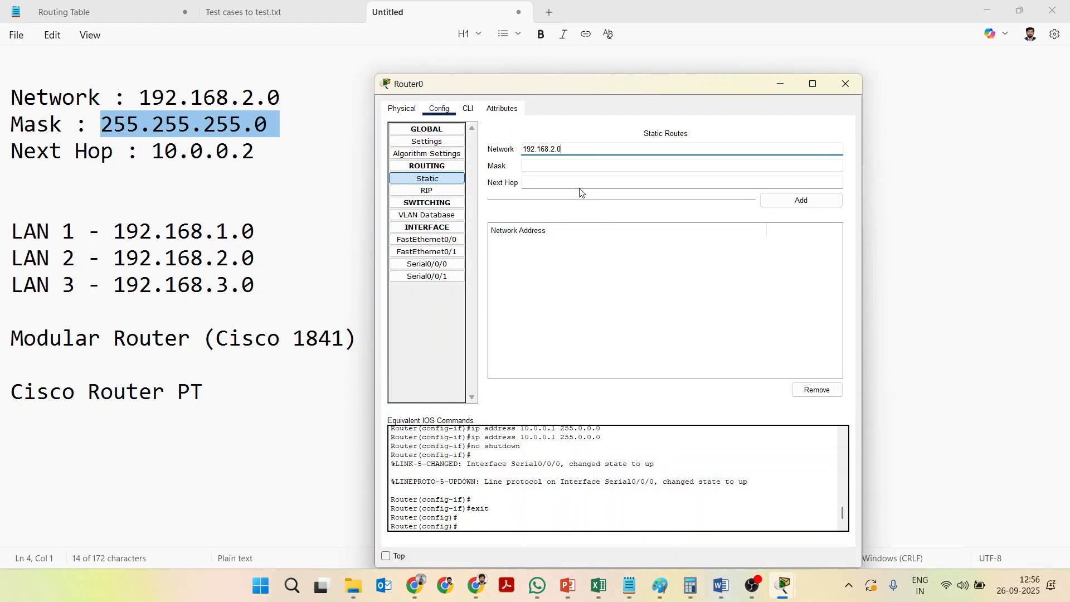
pyautogui.click(580, 166)
pyautogui.hotkey('ctrl', 'v')
# - Copy the next hop 10.0.0.2 from the notes into Router0's static route and add the route to 192.168.2.0
pyautogui.moveTo(153, 151); pyautogui.dragTo(280, 151)
pyautogui.hotkey('ctrl', 'c')
pyautogui.hotkey('alt', 'Tab')
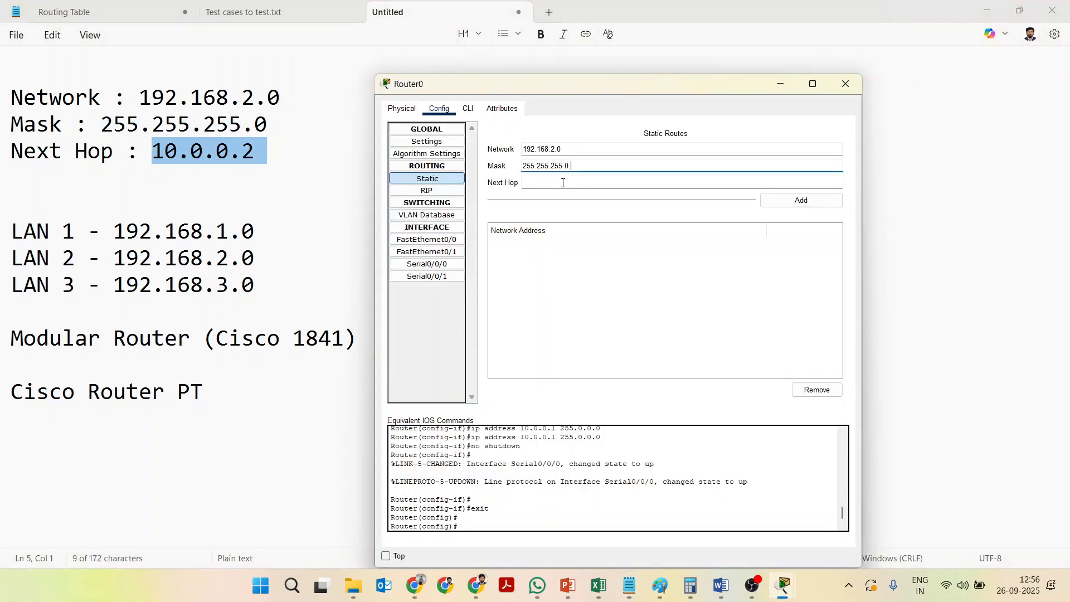
pyautogui.click(563, 183)
pyautogui.hotkey('ctrl', 'v')
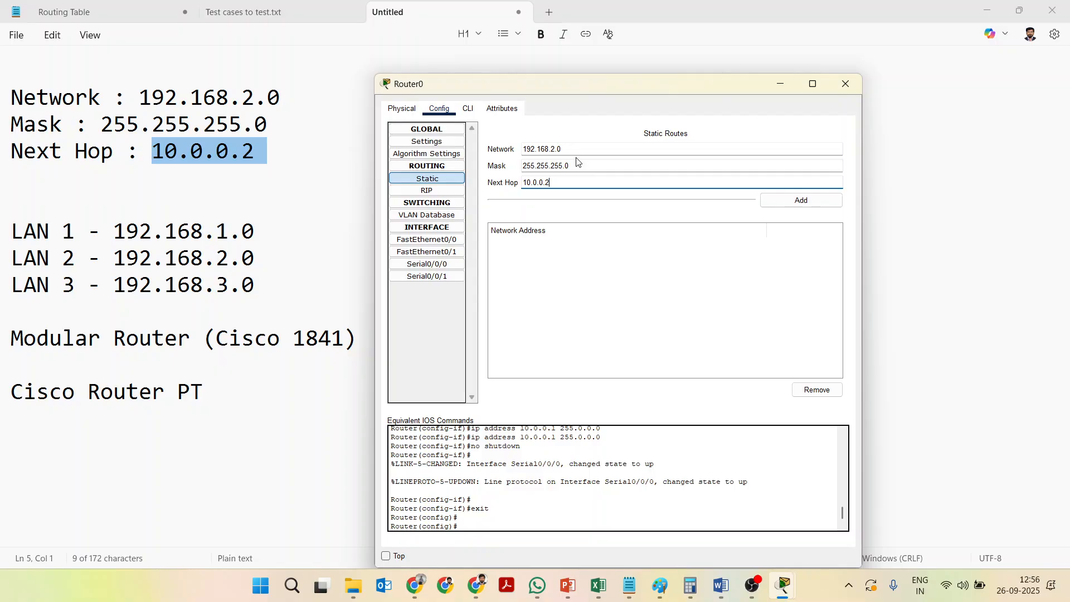
pyautogui.click(578, 168)
pyautogui.click(810, 204)
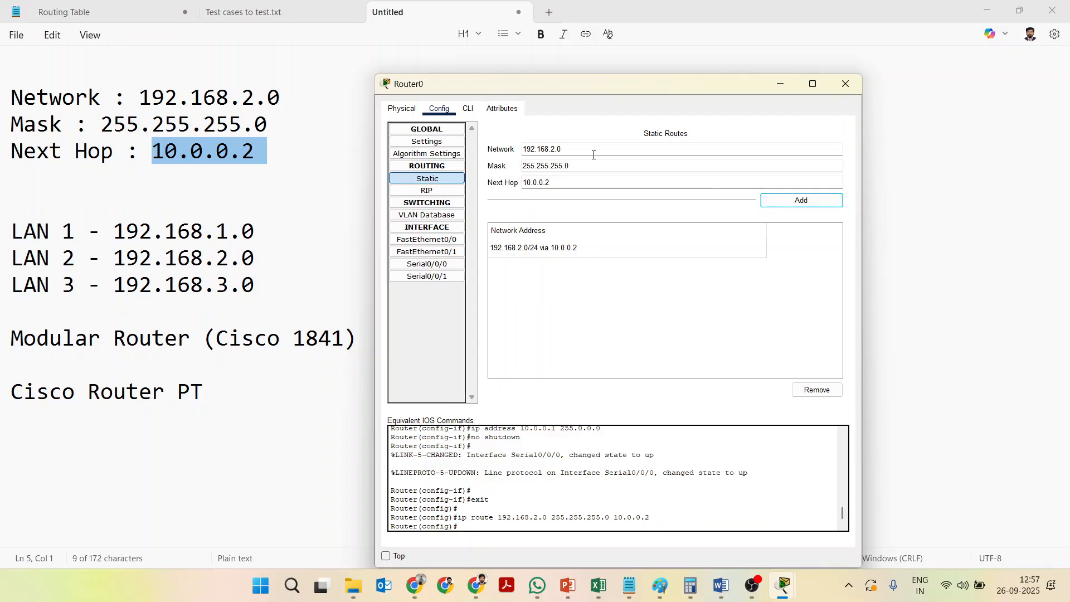
# - Change the network to 192.168.3.0 and add it as a second static route on Router0 via 10.0.0.2
pyautogui.doubleClick(550, 148)
pyautogui.click(559, 150)
pyautogui.moveTo(552, 151); pyautogui.dragTo(556, 150)
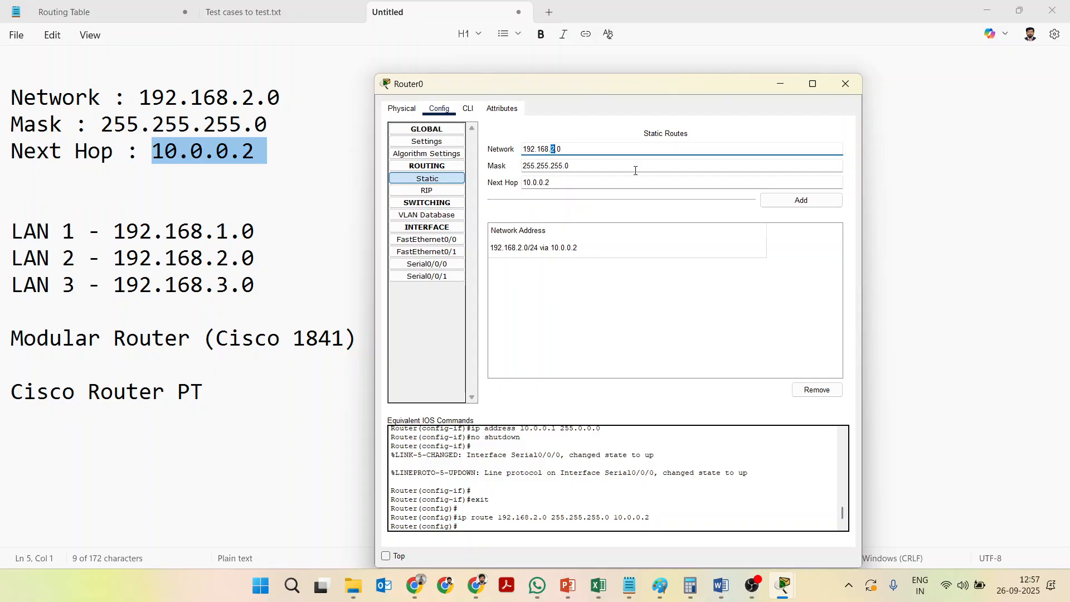
pyautogui.write('3')
pyautogui.click(778, 204)
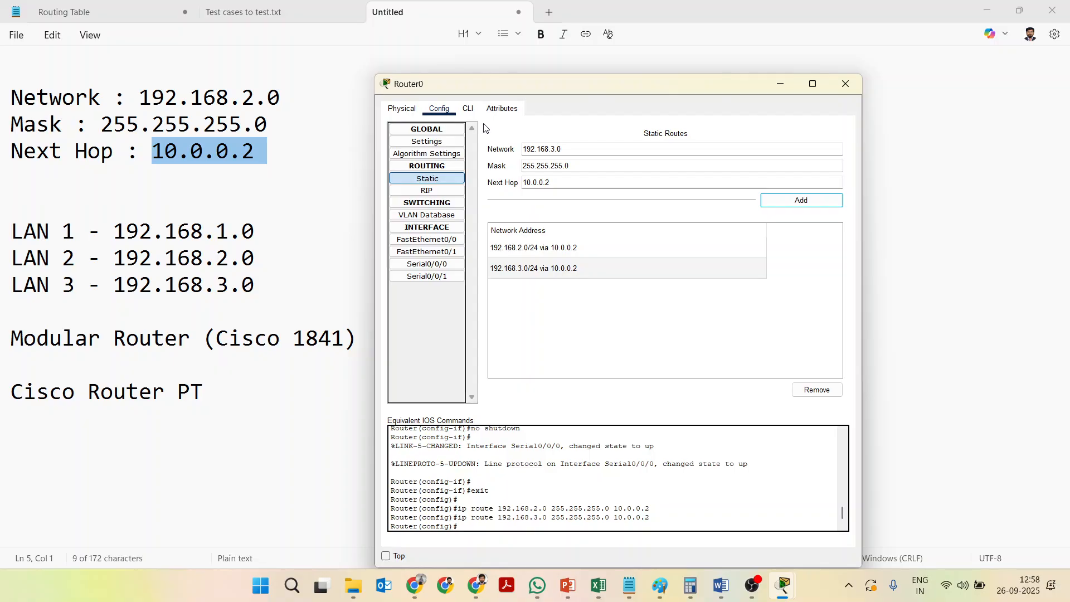
# - Switch to the Cisco Packet Tracer topology and check Router1's static routes, then close its window
pyautogui.moveTo(783, 585)
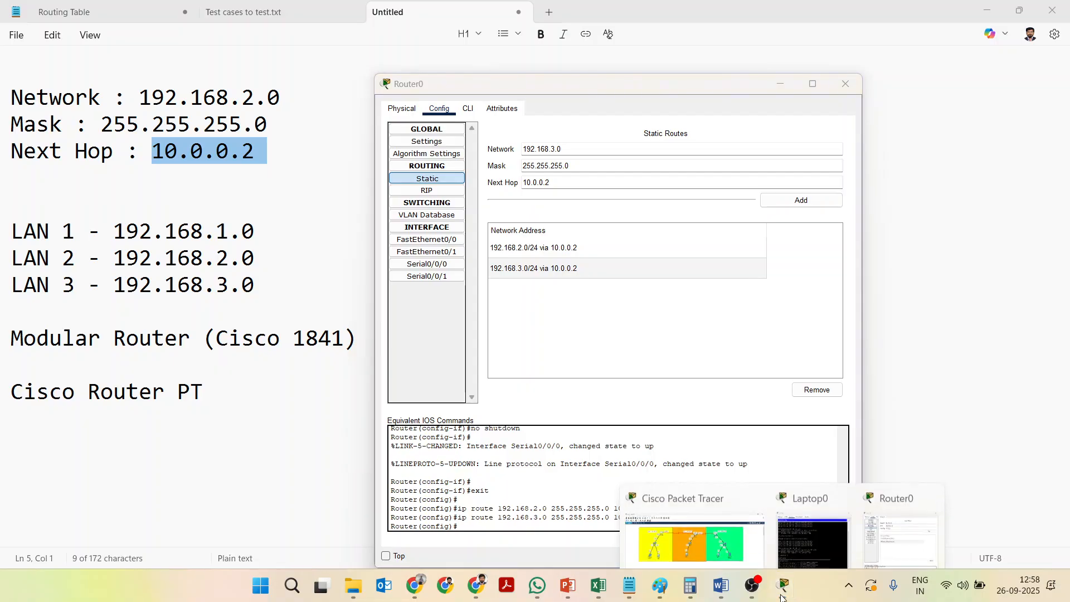
pyautogui.click(697, 508)
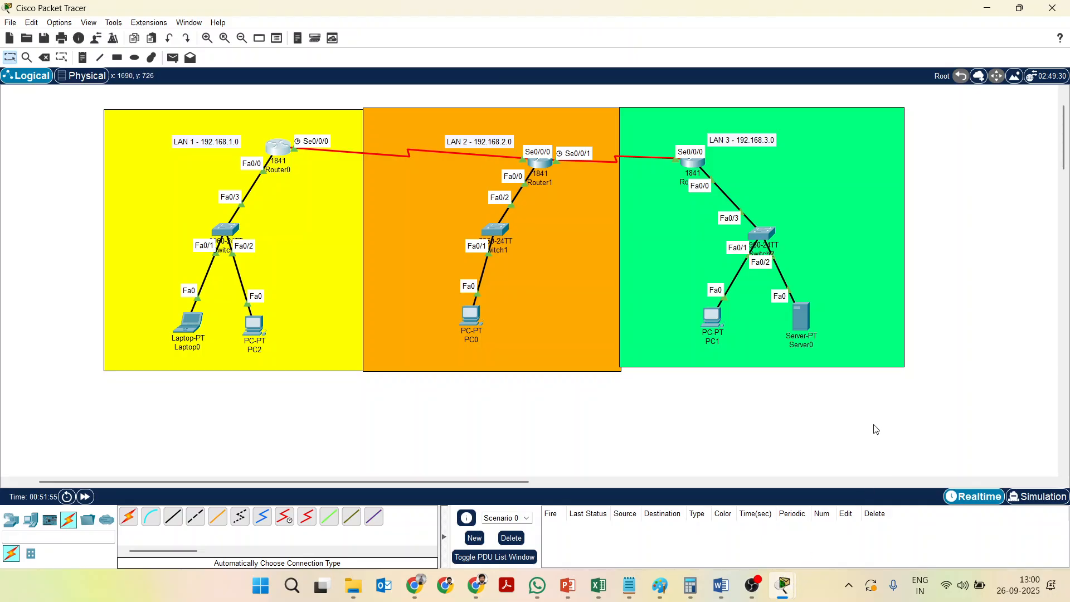
pyautogui.click(542, 165)
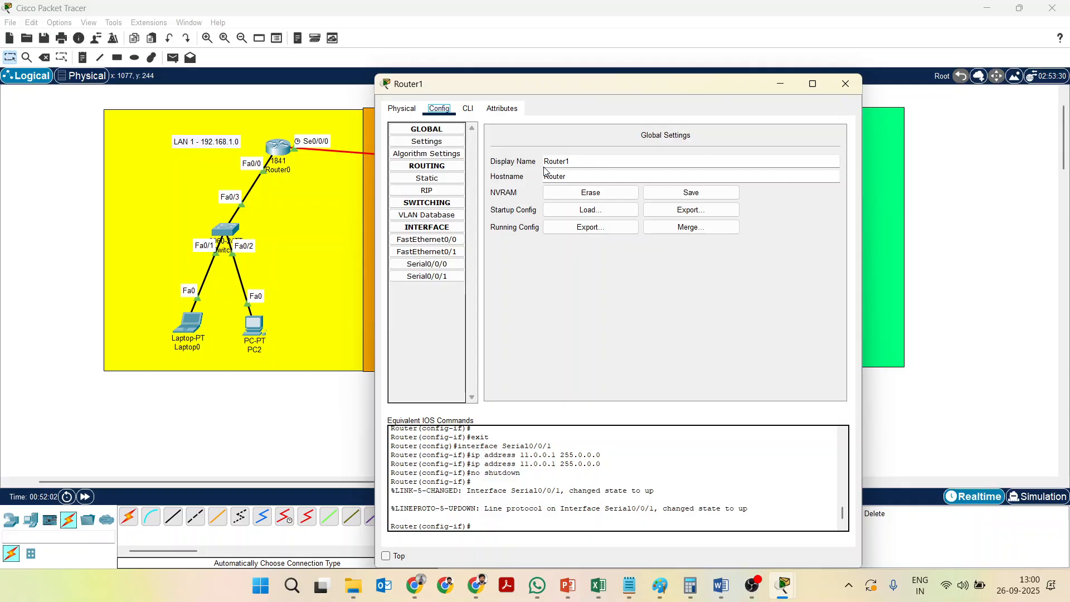
pyautogui.click(457, 184)
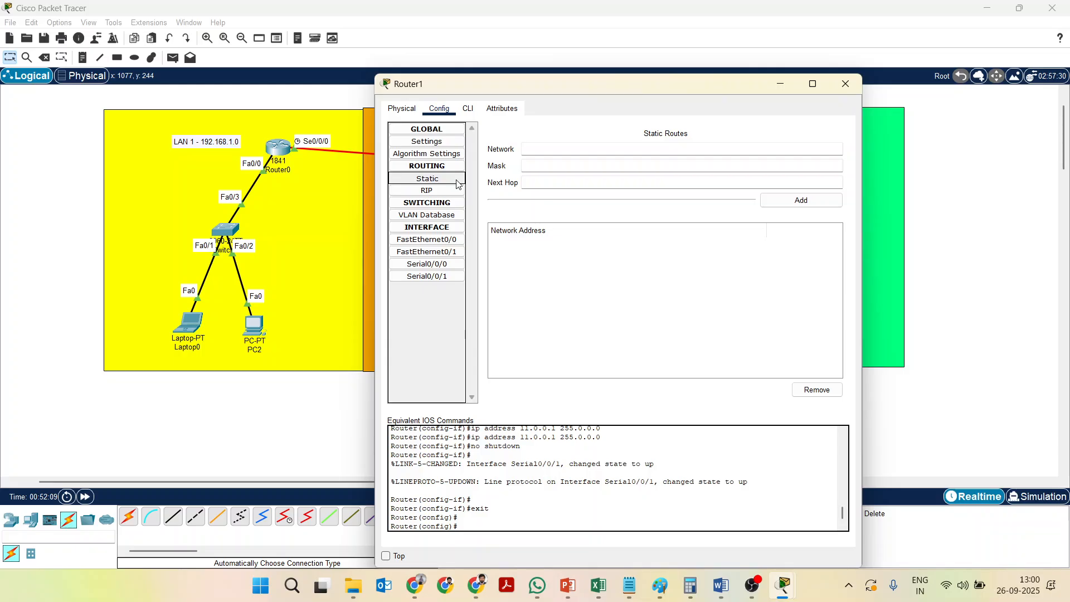
pyautogui.click(845, 84)
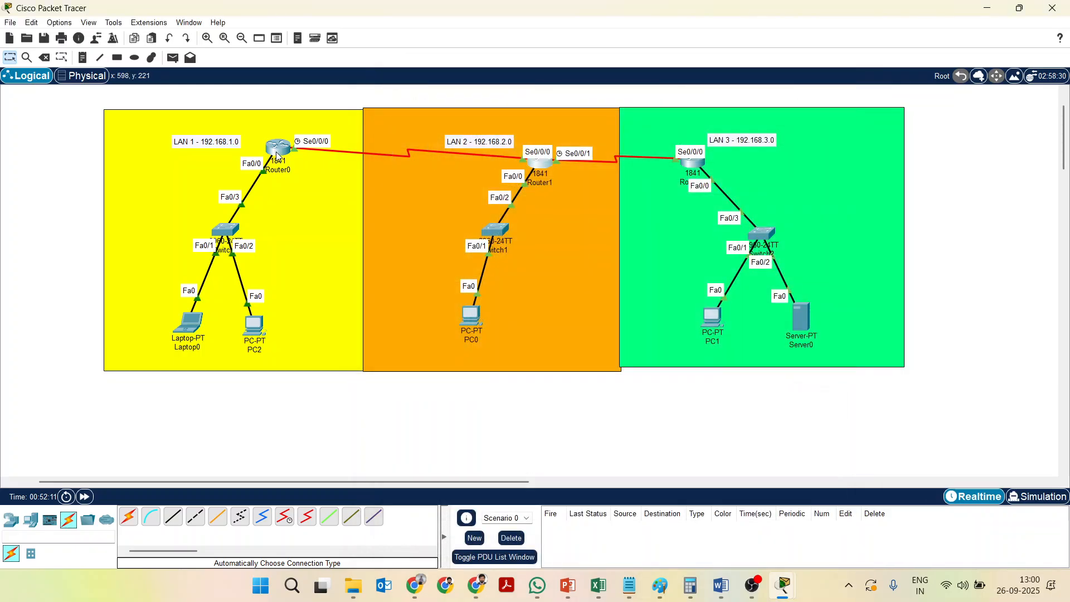
# - Open Router0's command line interface and review its command history down to the current configuration prompt
pyautogui.click(277, 149)
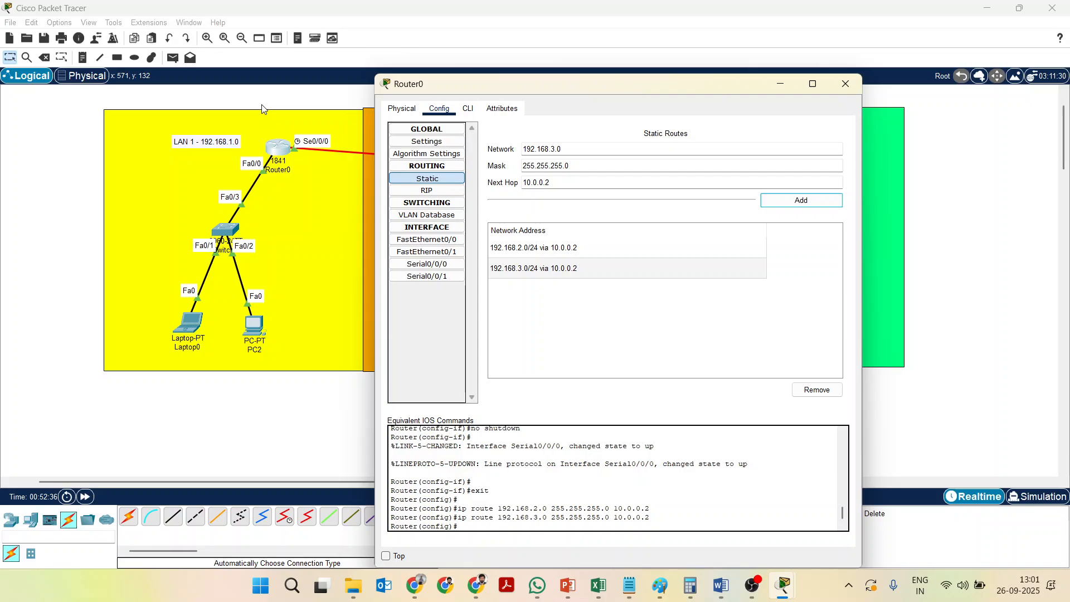
pyautogui.click(468, 109)
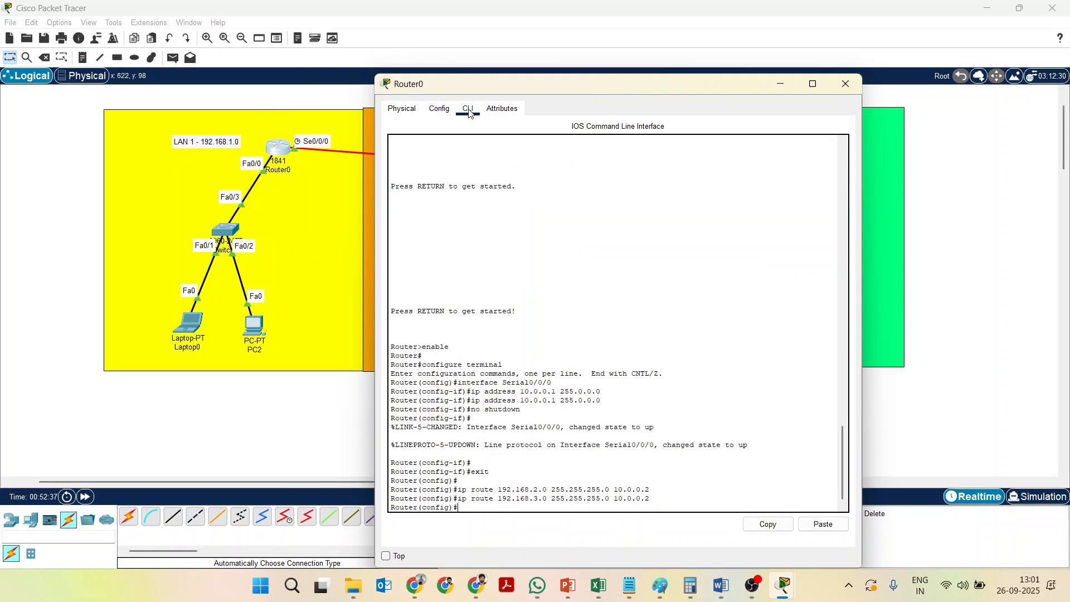
pyautogui.scroll(10, 468, 329)
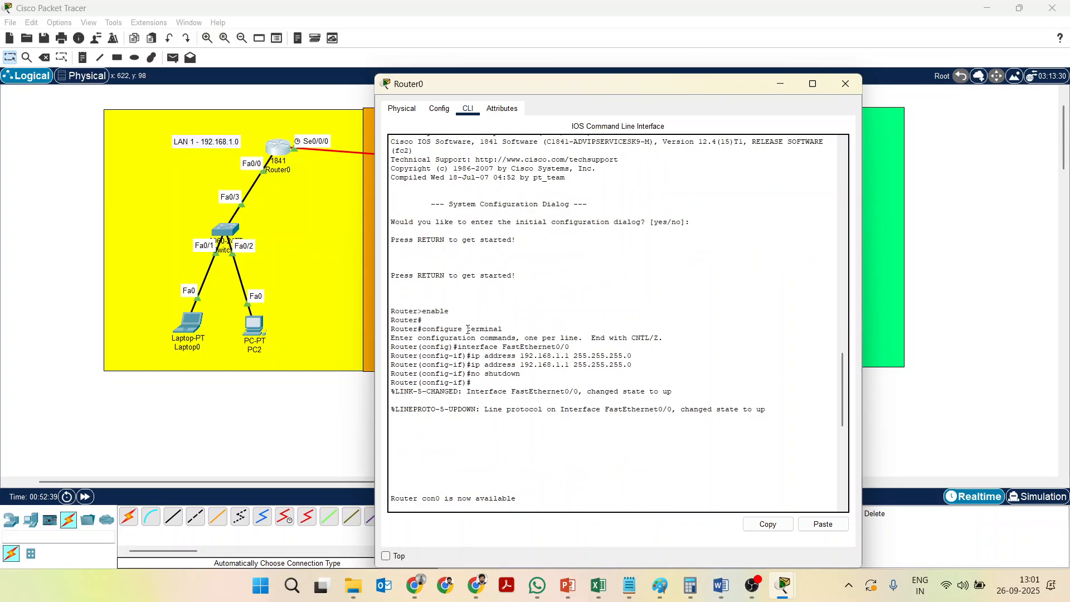
pyautogui.scroll(3, 468, 329)
pyautogui.scroll(-14, 469, 331)
pyautogui.scroll(10, 469, 332)
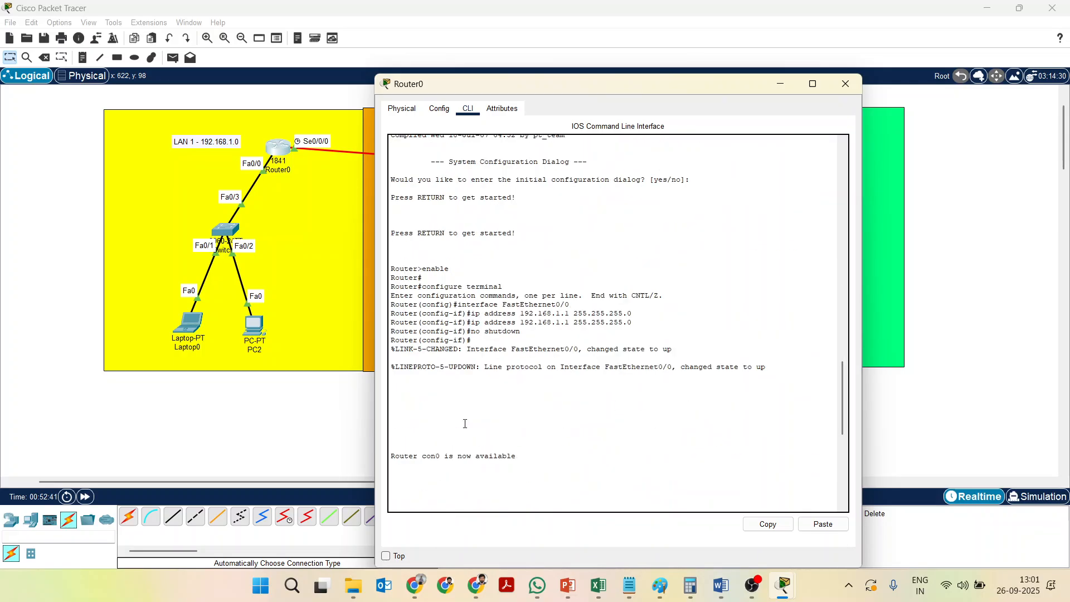
pyautogui.scroll(15, 465, 423)
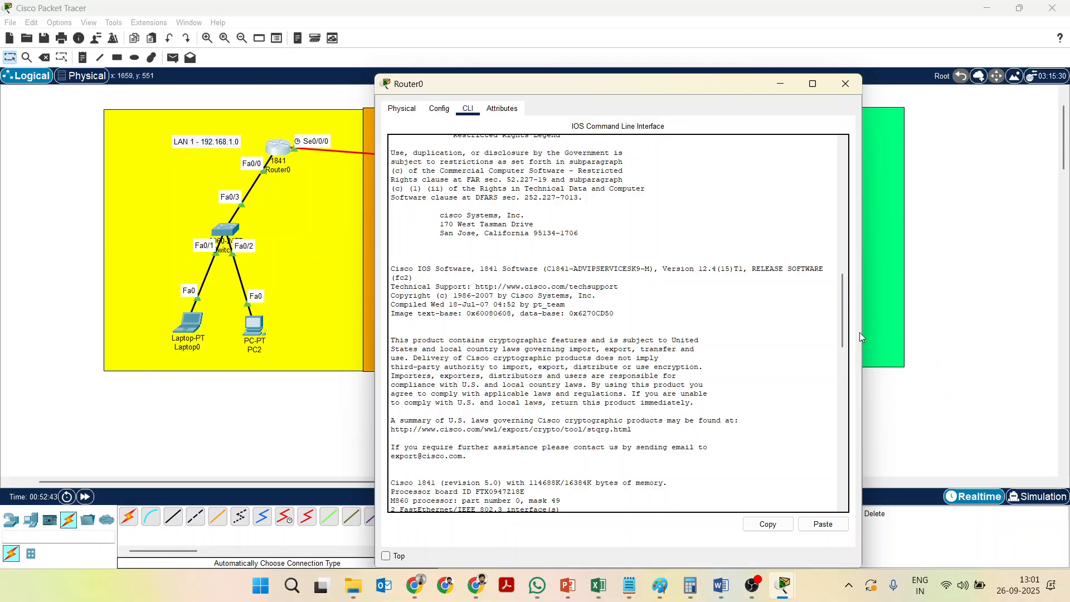
pyautogui.moveTo(842, 335); pyautogui.dragTo(836, 507)
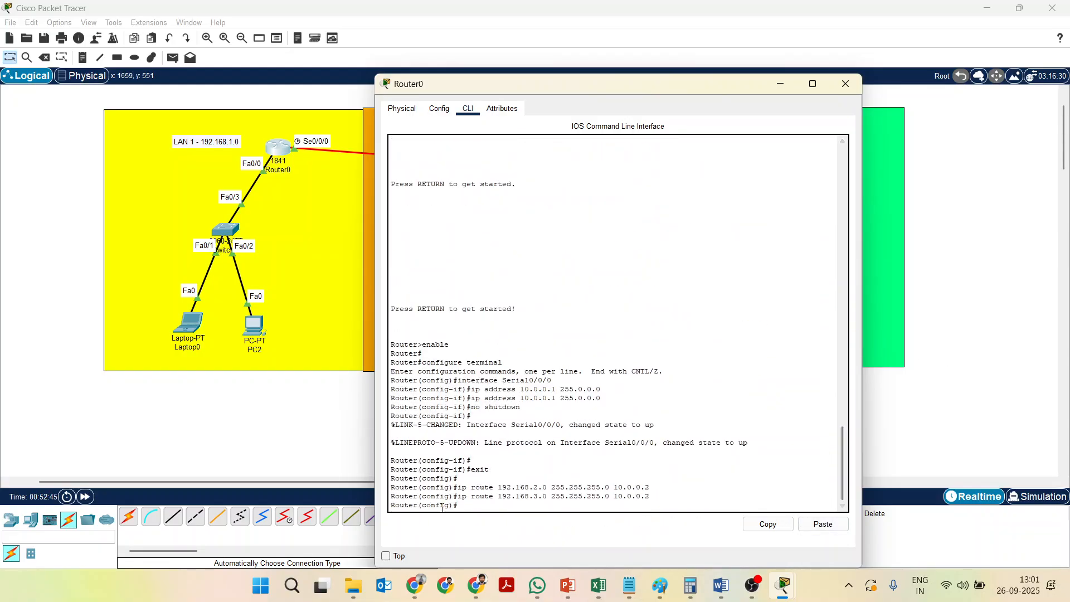
pyautogui.moveTo(458, 506); pyautogui.dragTo(388, 507)
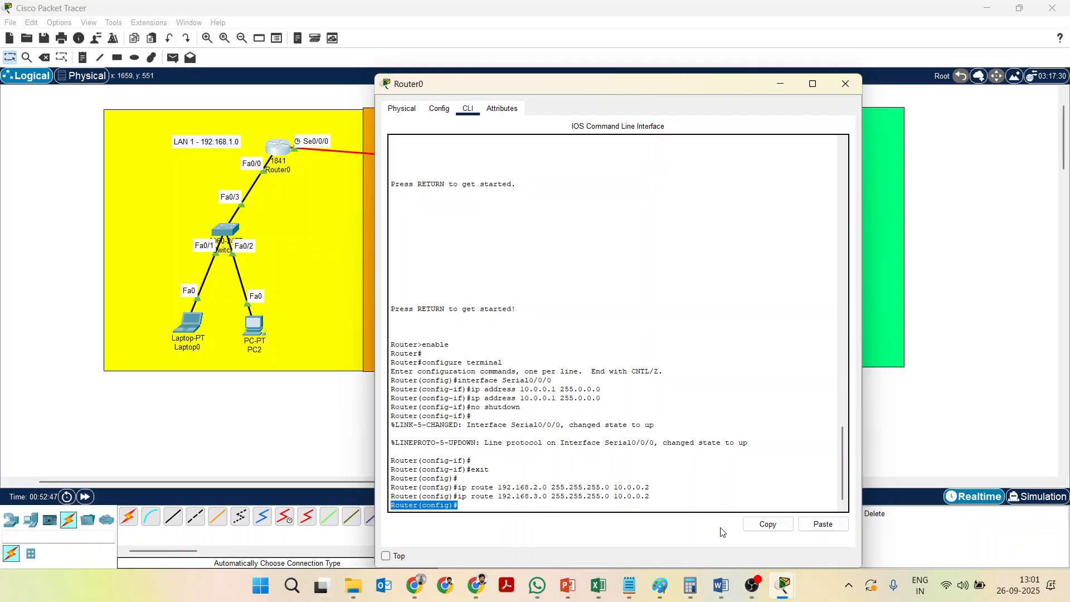
# - Switch to the Notepad notes and add the line "ROuter(config)#exit" above the network details
pyautogui.moveTo(629, 585)
pyautogui.click(705, 516)
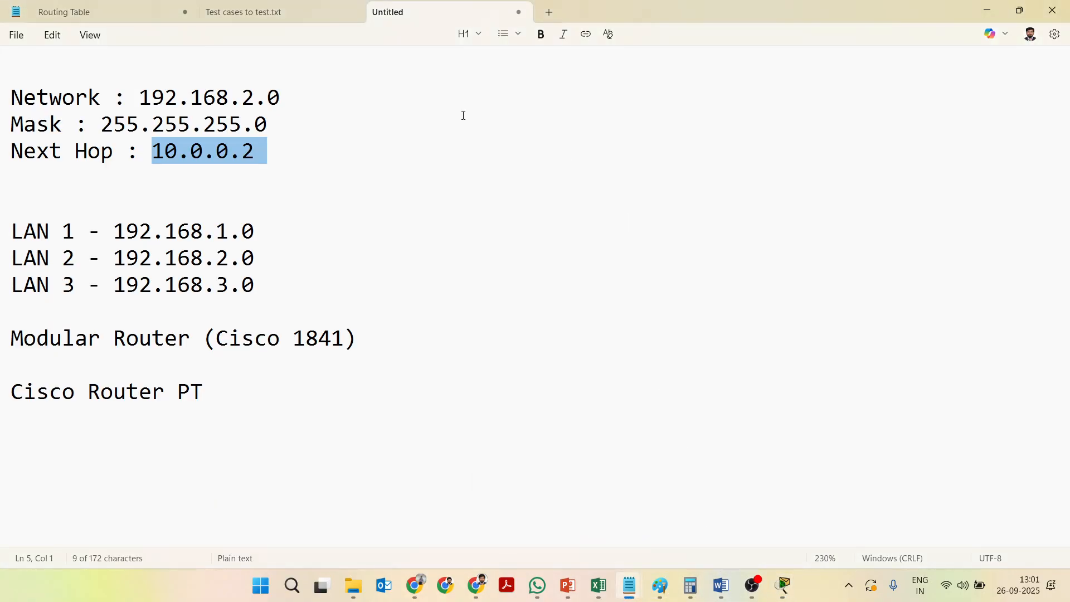
pyautogui.click(196, 53)
pyautogui.press('Return')
pyautogui.press('Return')
pyautogui.press('Return')
pyautogui.press('Up')
pyautogui.press('Up')
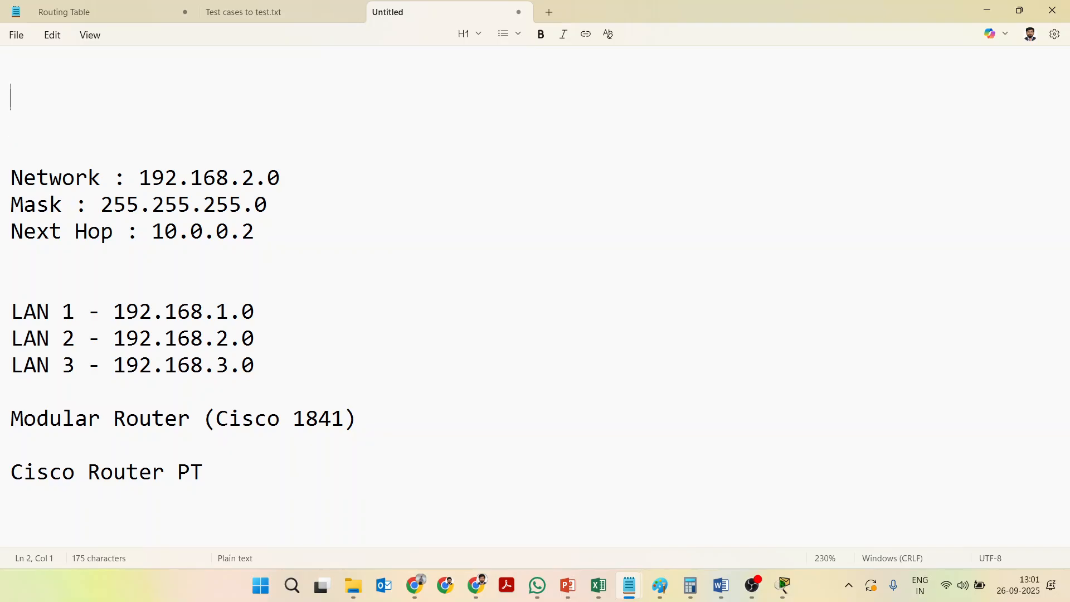
pyautogui.write('ROuter(co')
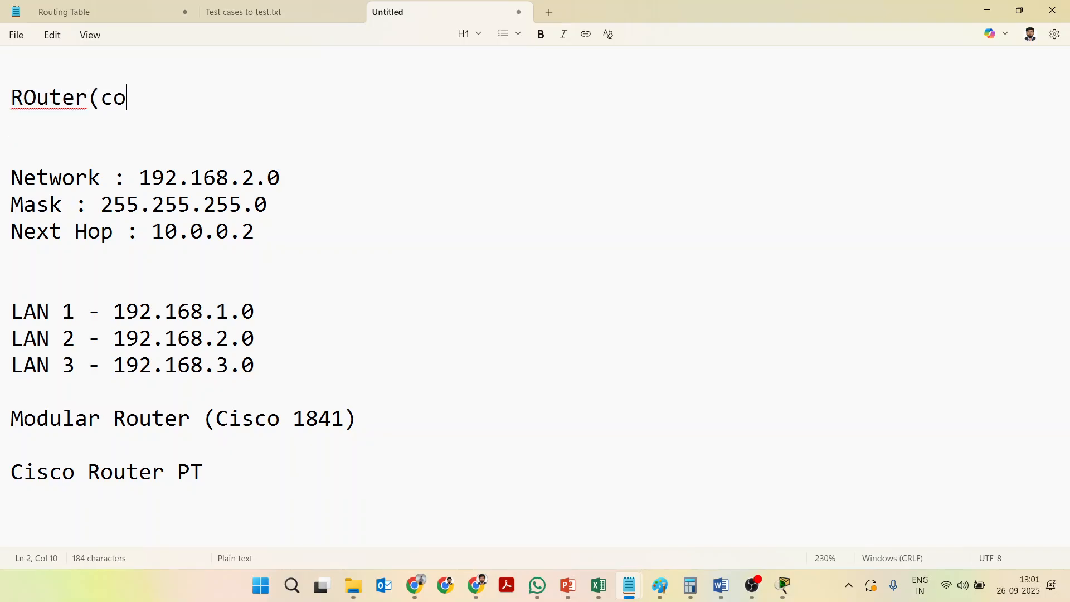
pyautogui.write('nfig)#')
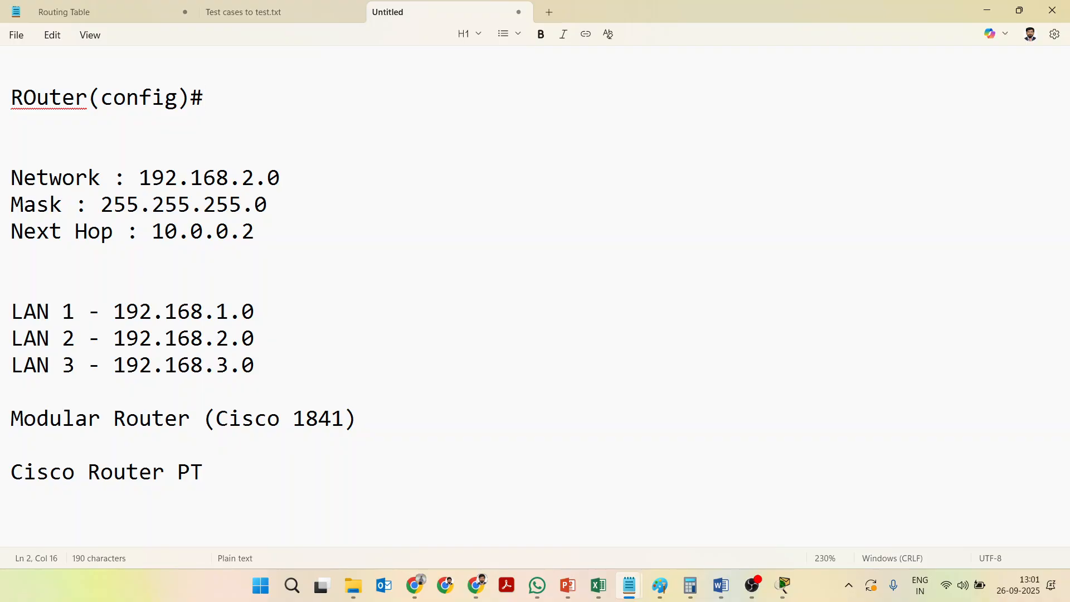
pyautogui.write('exit')
pyautogui.press('Return')
# - Add the line "Router#exit" to the notes, followed by a blank line and a line reading "Router"
pyautogui.write('R')
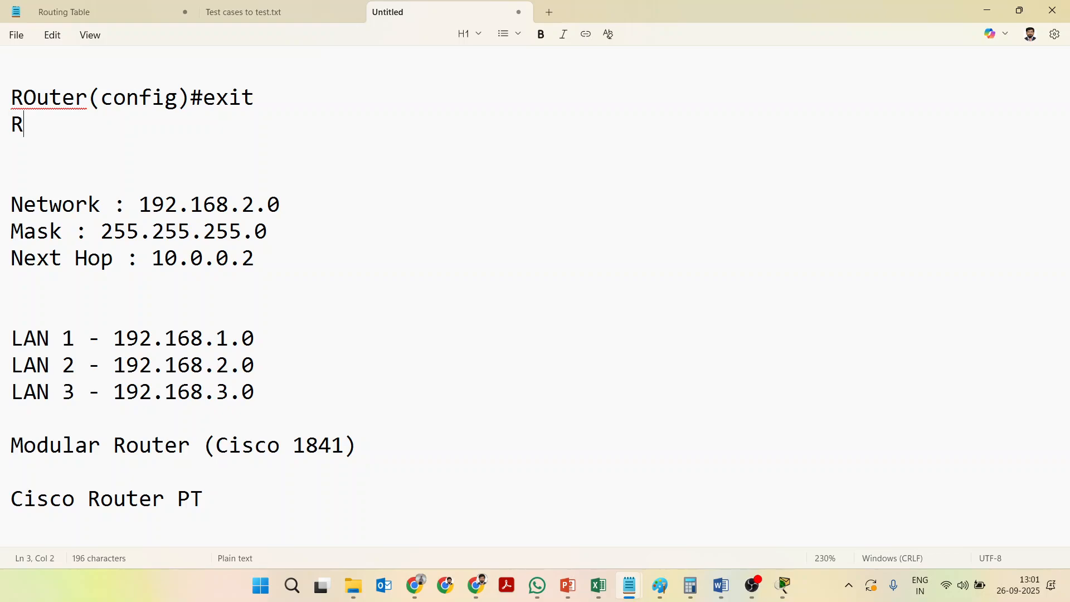
pyautogui.write('outer#')
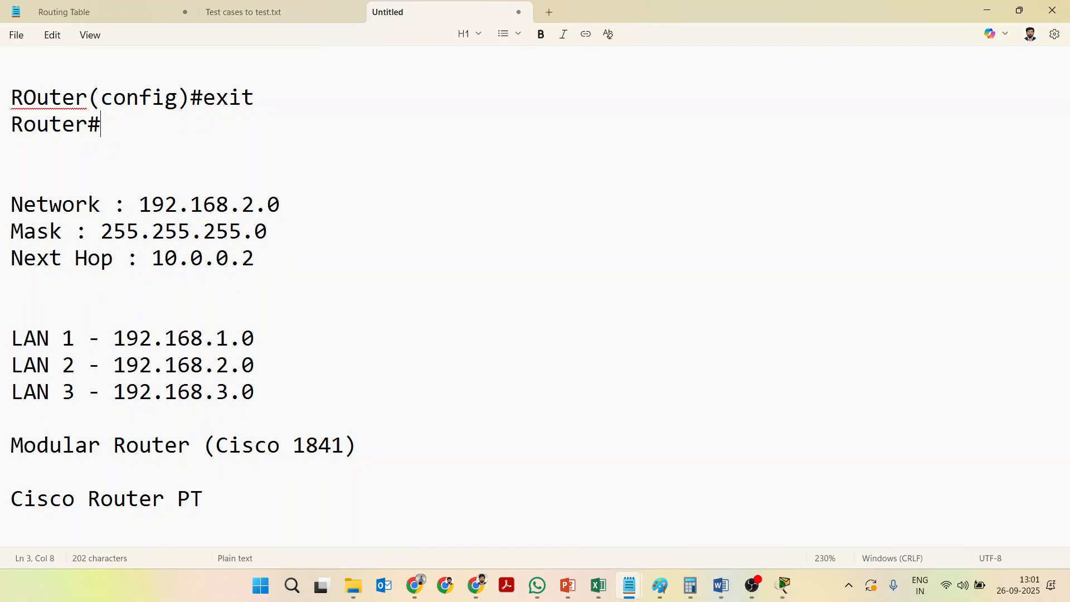
pyautogui.write('exit')
pyautogui.press('Return')
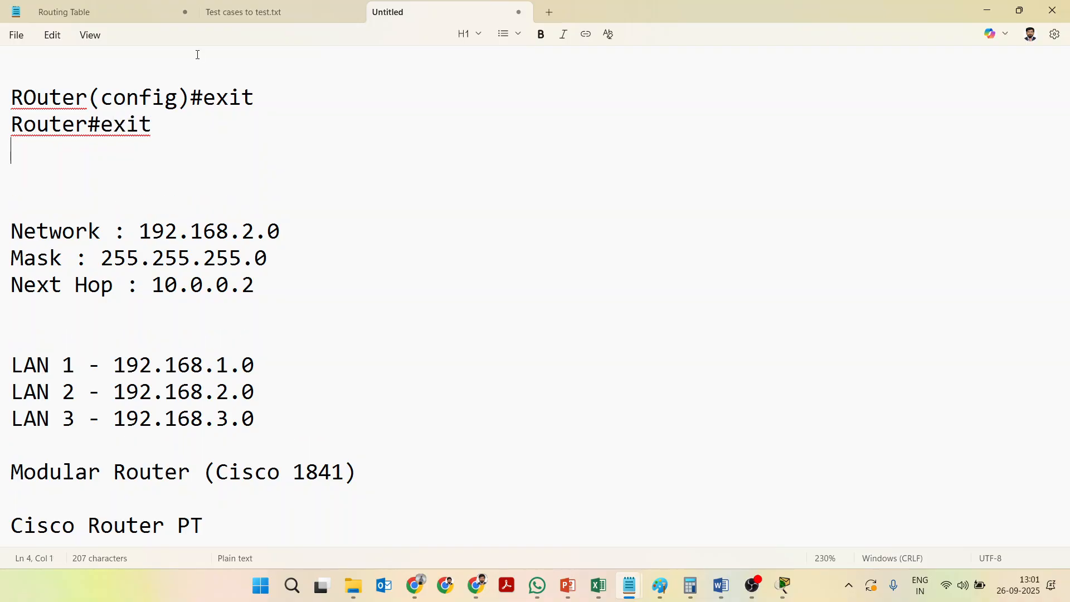
pyautogui.press('Return')
pyautogui.write('Router')
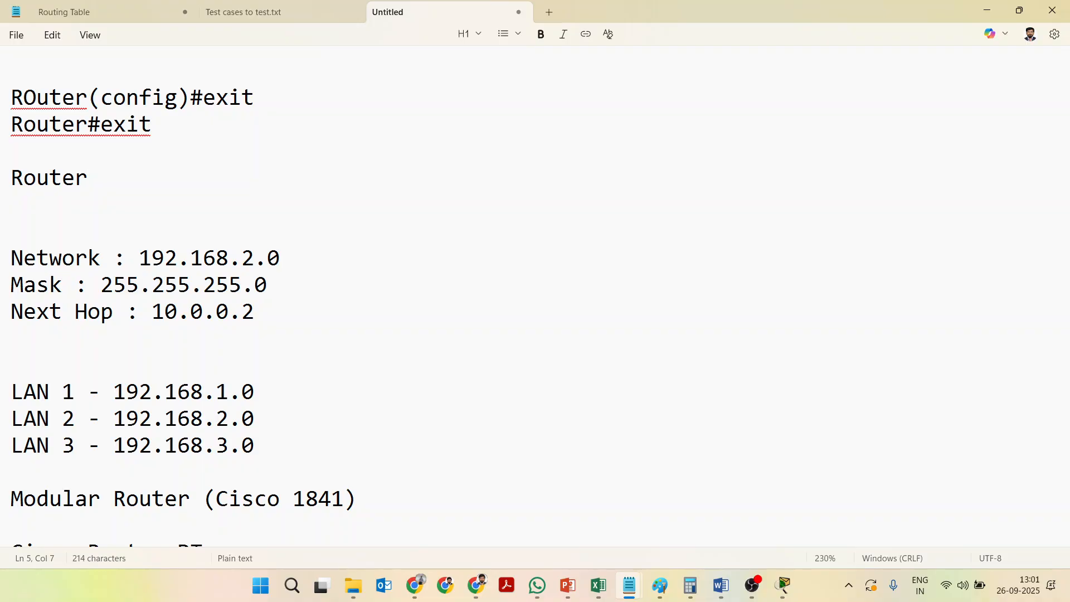
# - In Router0's command line in Packet Tracer, exit configuration mode and the privileged session, and reopen the console at the user prompt
pyautogui.moveTo(783, 585)
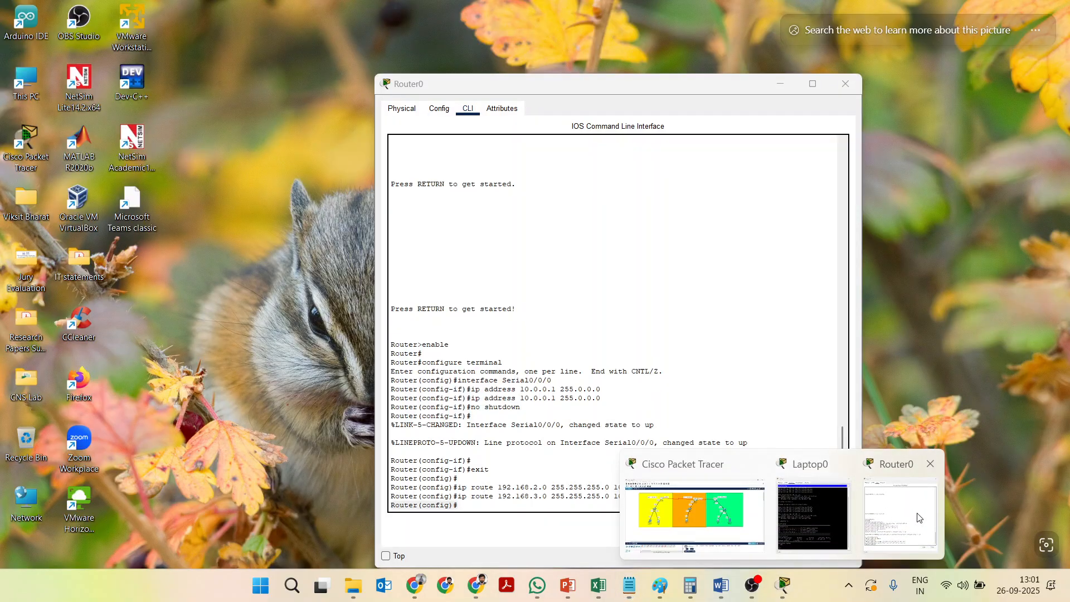
pyautogui.click(918, 518)
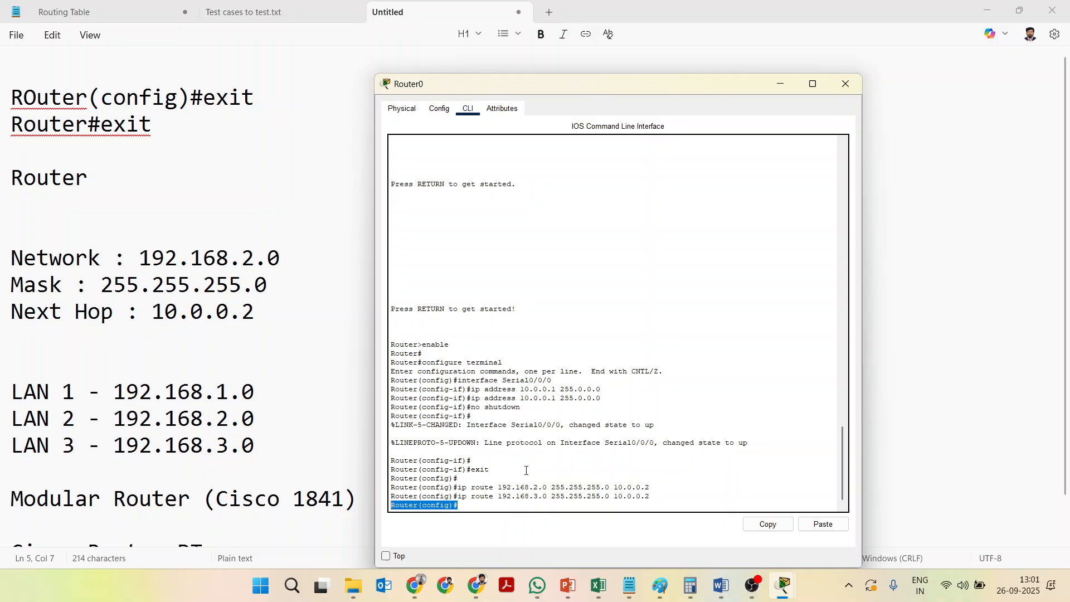
pyautogui.click(478, 505)
pyautogui.write('exit')
pyautogui.press('Return')
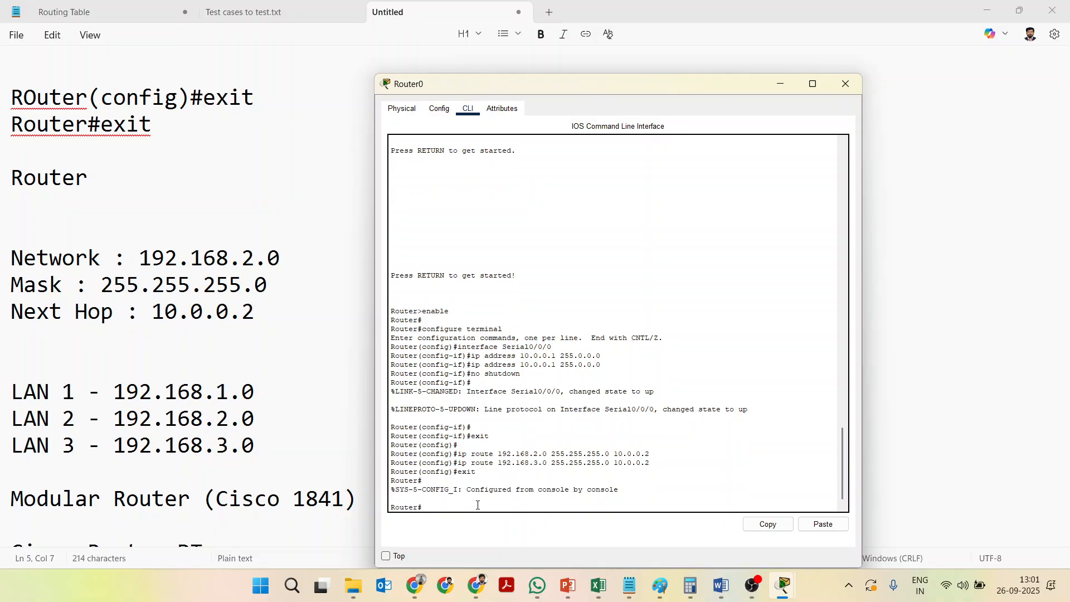
pyautogui.write('exit')
pyautogui.press('Return')
pyautogui.press('Return')
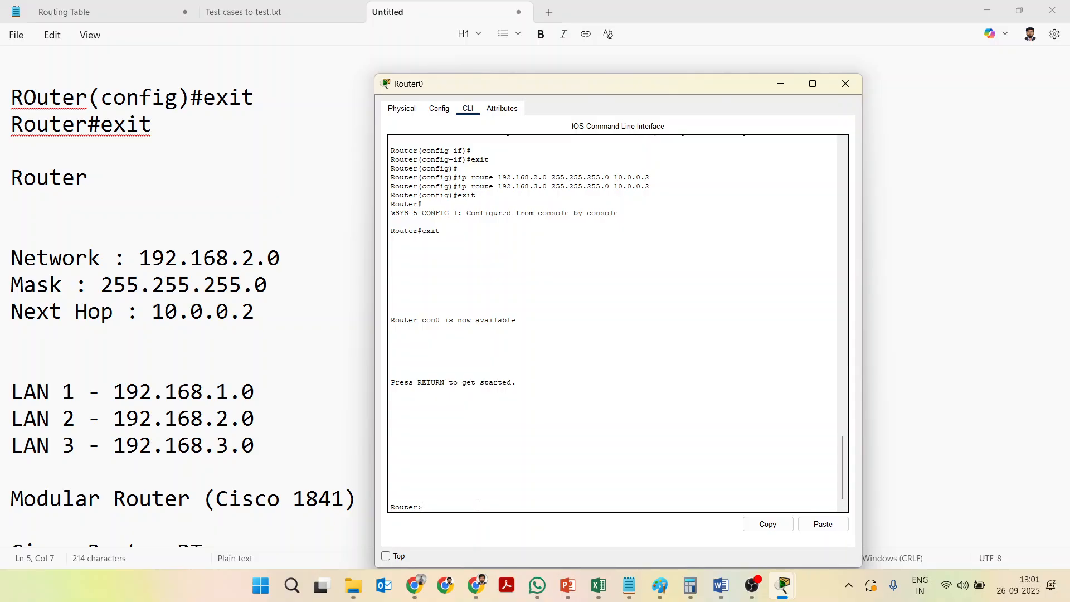
# - Back in the notes, complete the unfinished Router line as "Router> (user execution)"
pyautogui.click(98, 191)
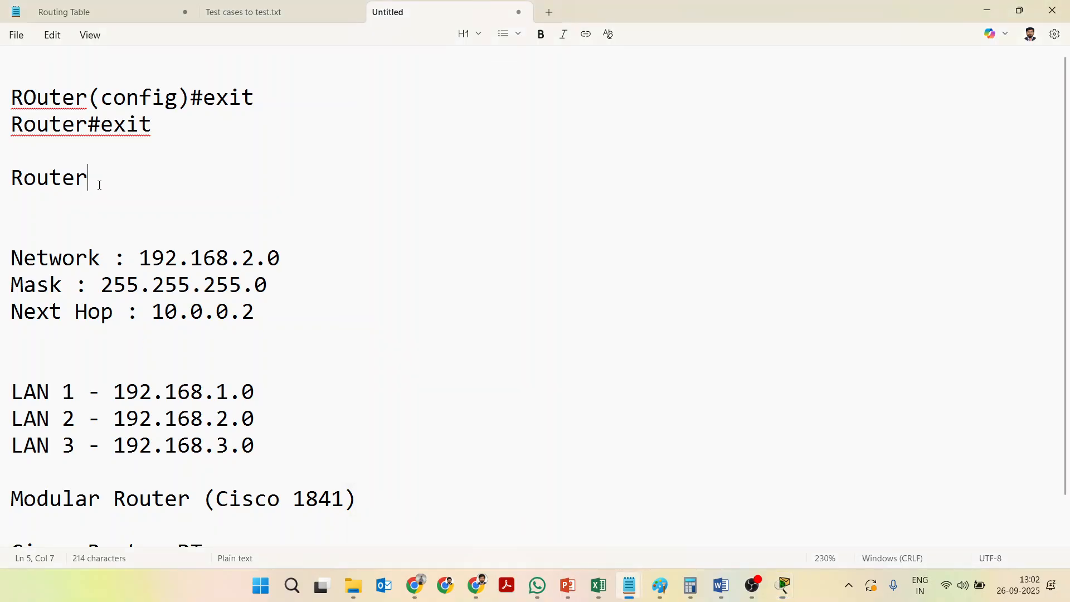
pyautogui.write('>')
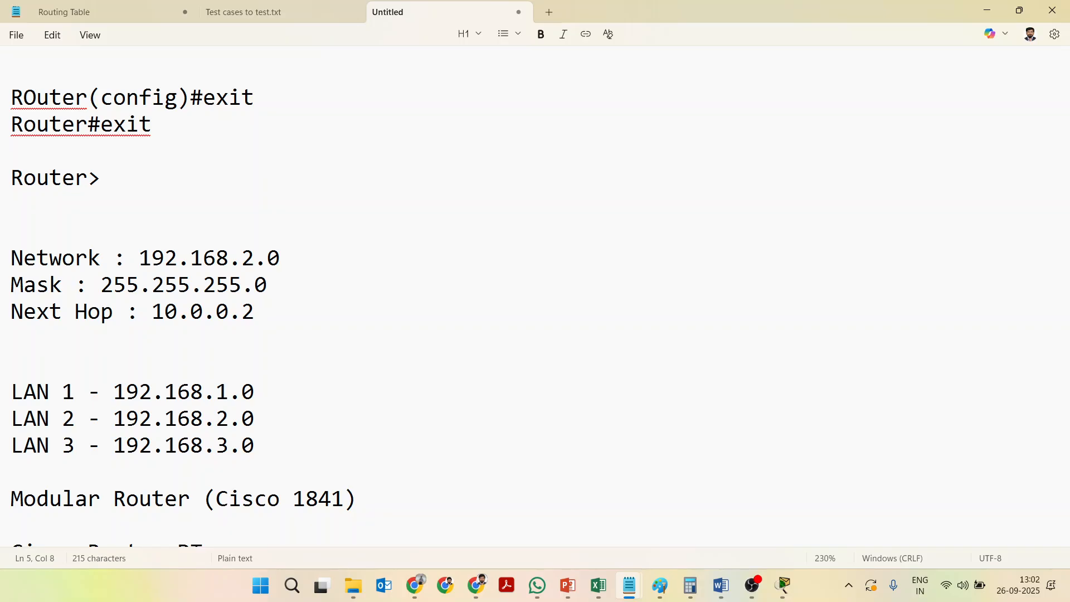
pyautogui.write('(user eecuti')
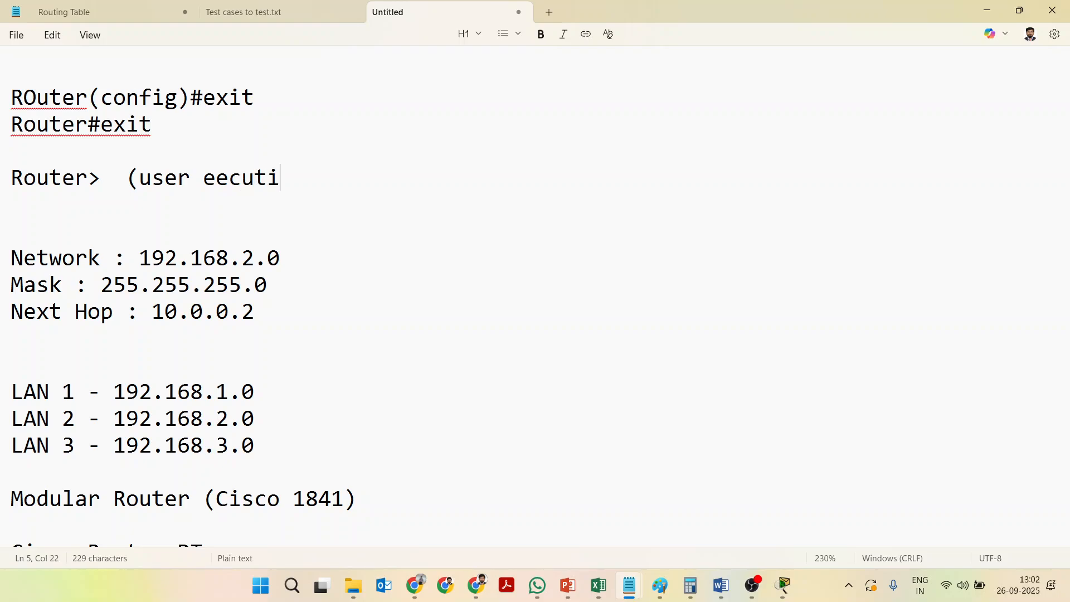
pyautogui.press('BackSpace')
pyautogui.press('BackSpace')
pyautogui.press('BackSpace')
pyautogui.press('BackSpace')
pyautogui.press('BackSpace')
pyautogui.write('xecti')
pyautogui.press('BackSpace')
pyautogui.press('BackSpace')
pyautogui.write('ution)')
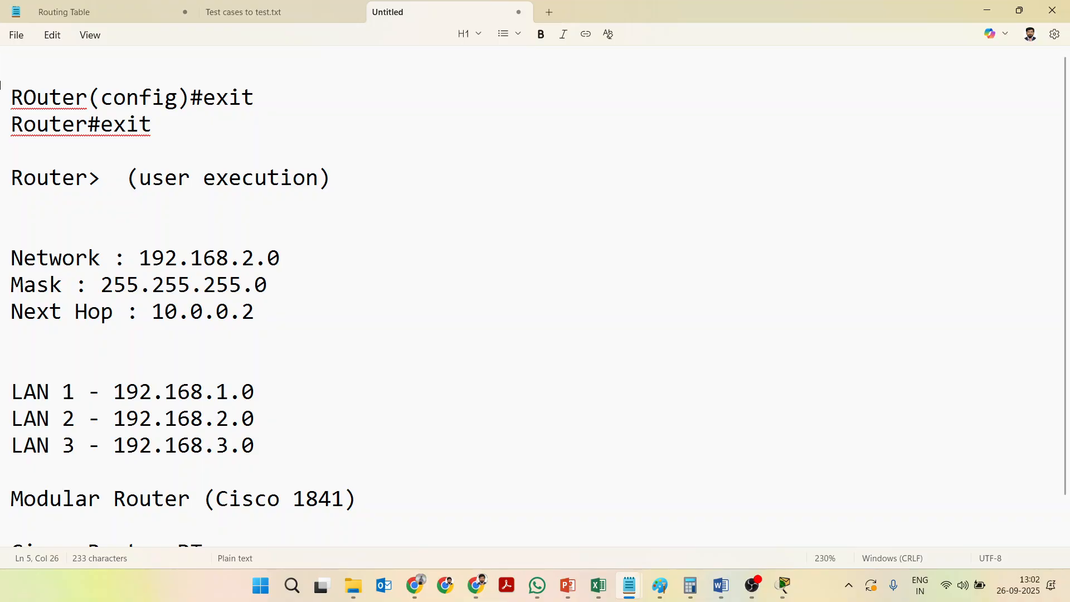
# - Insert "enable" after "Router>" in the notes and add the line "Router# (user privilege)" below it
pyautogui.click(101, 177)
pyautogui.write('enable')
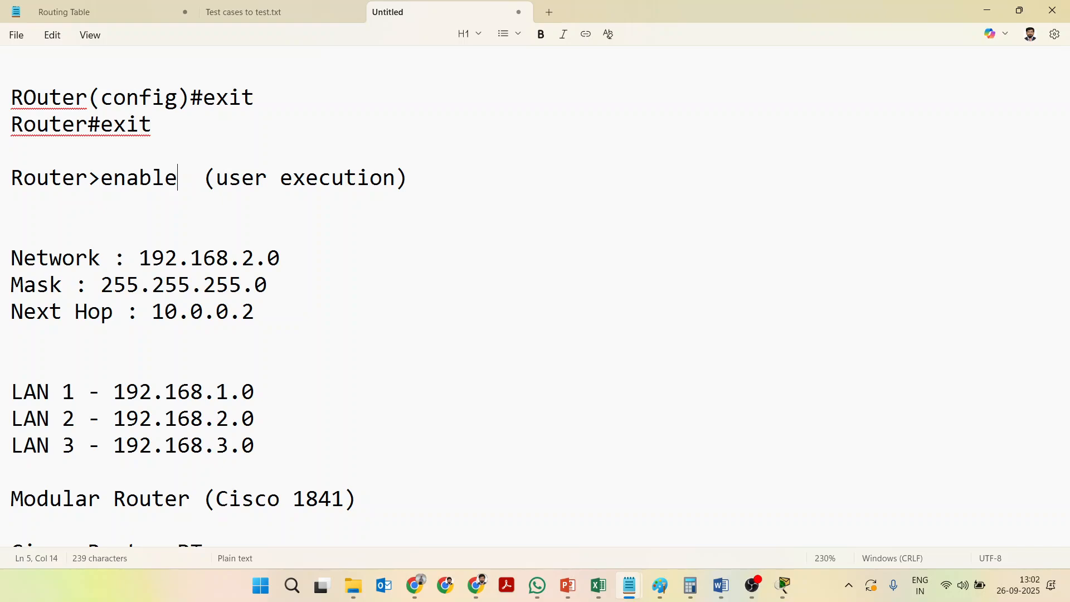
pyautogui.click(442, 184)
pyautogui.press('Return')
pyautogui.press('Return')
pyautogui.write('Rou')
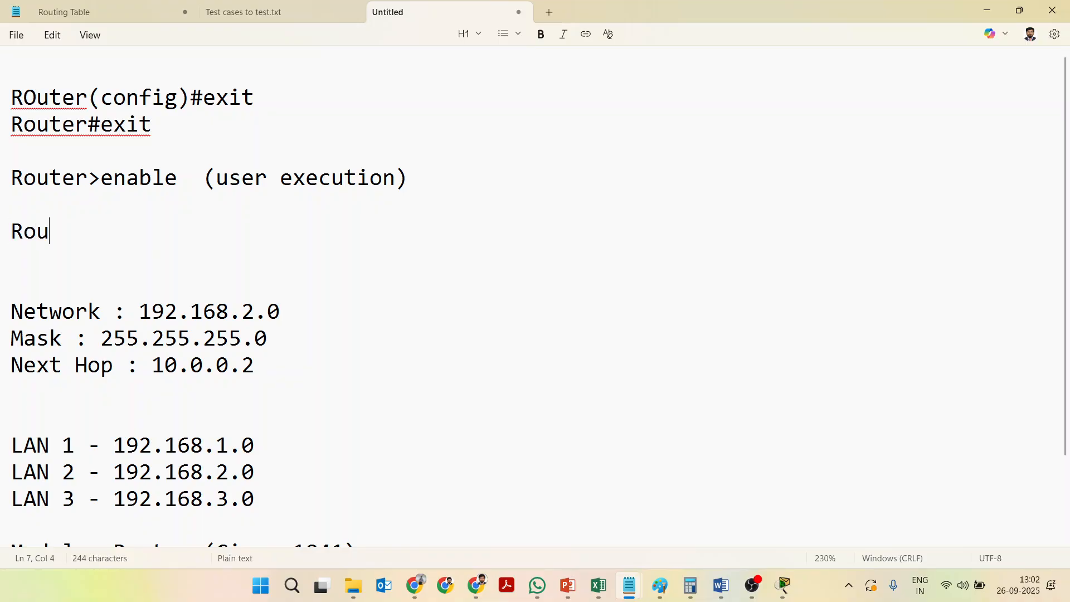
pyautogui.write('ter#   ')
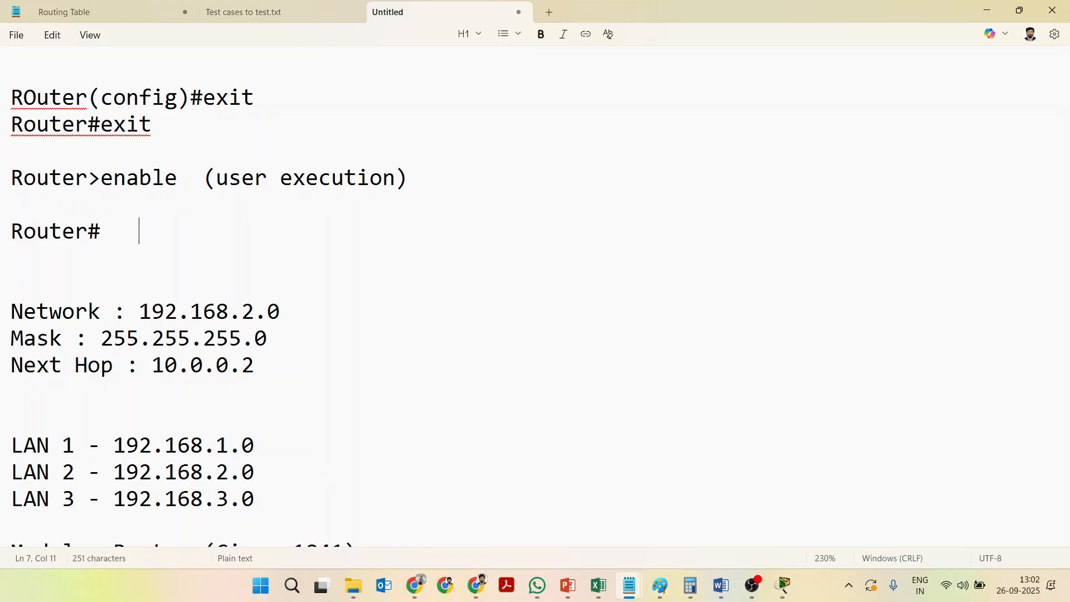
pyautogui.write('(user pri')
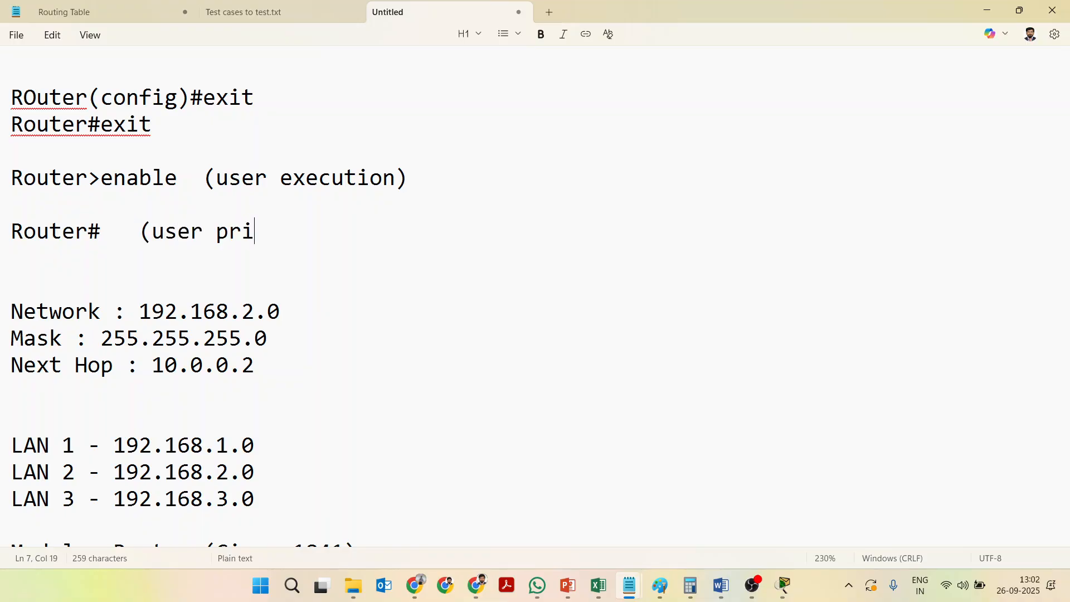
pyautogui.write('vilege)')
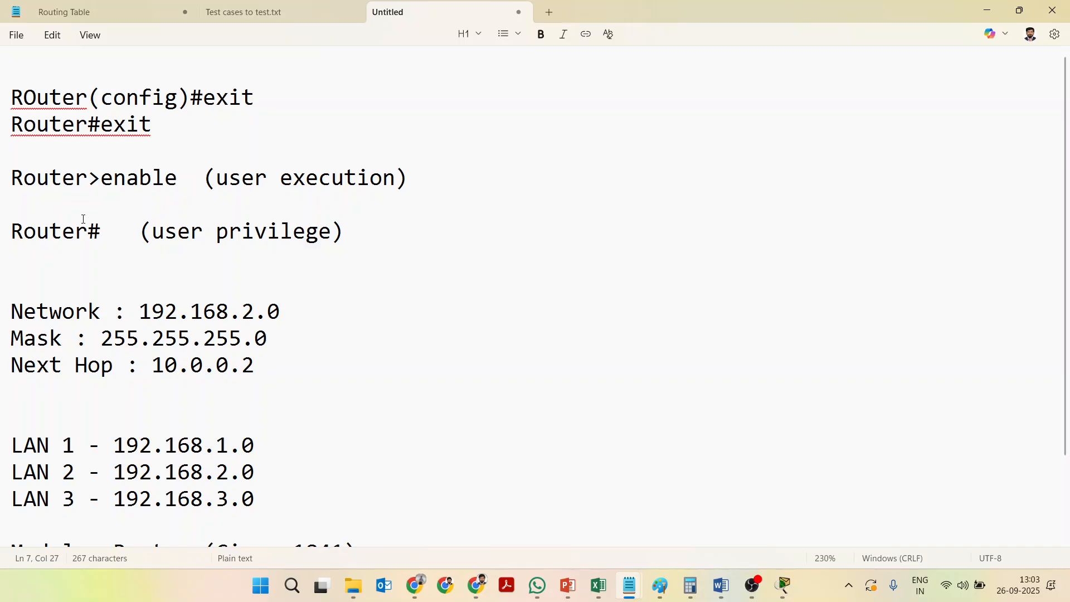
# - Insert the command "show ip route" directly after "Router#" on the user privilege line of the notes
pyautogui.click(125, 236)
pyautogui.press('BackSpace')
pyautogui.write('sh')
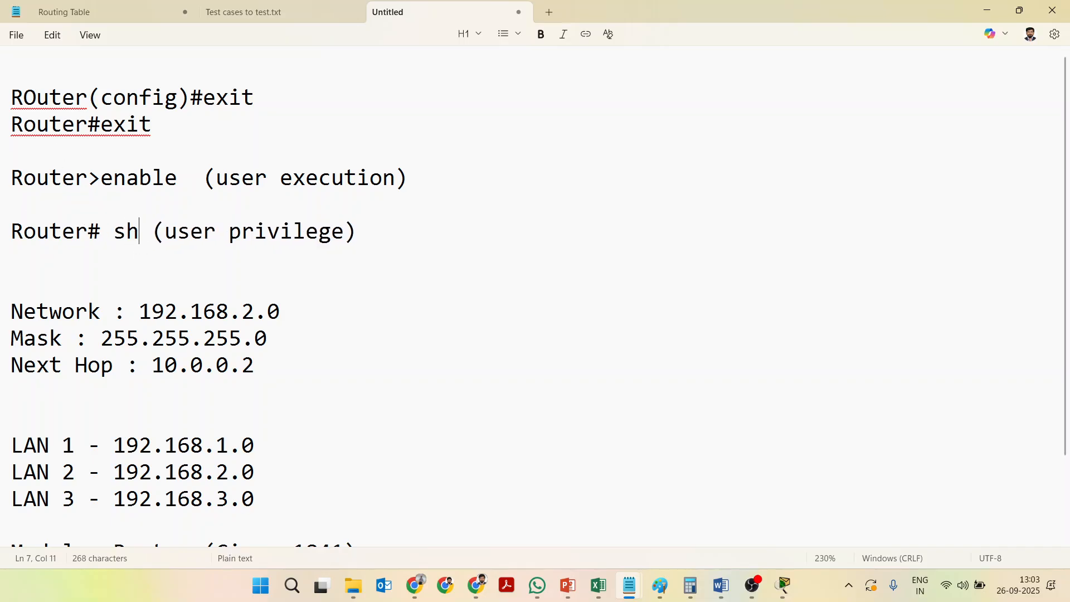
pyautogui.press('BackSpace')
pyautogui.press('BackSpace')
pyautogui.press('BackSpace')
pyautogui.write('show')
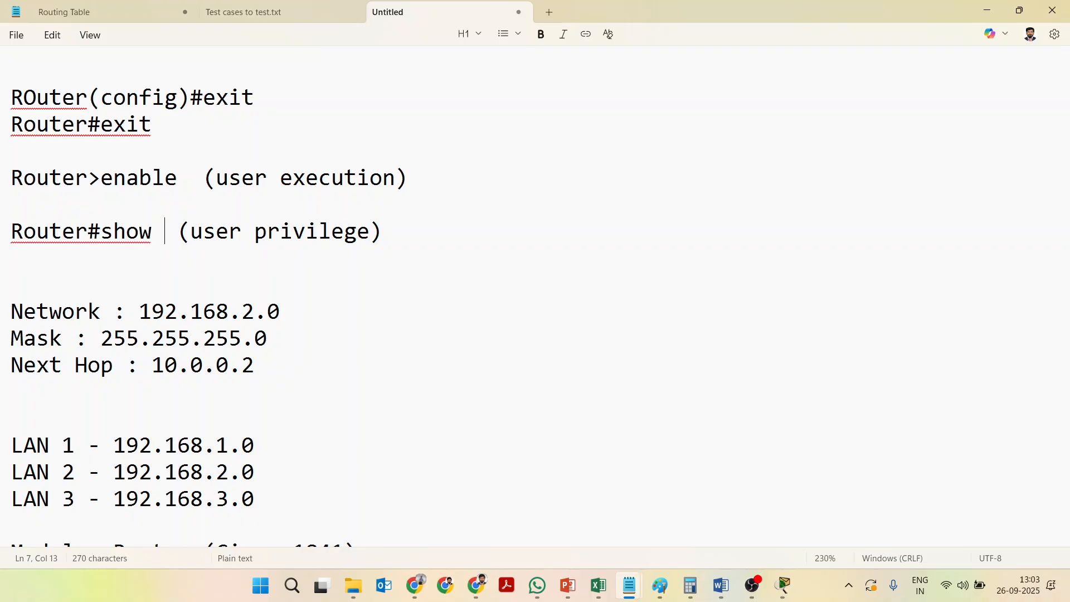
pyautogui.write('ip oute')
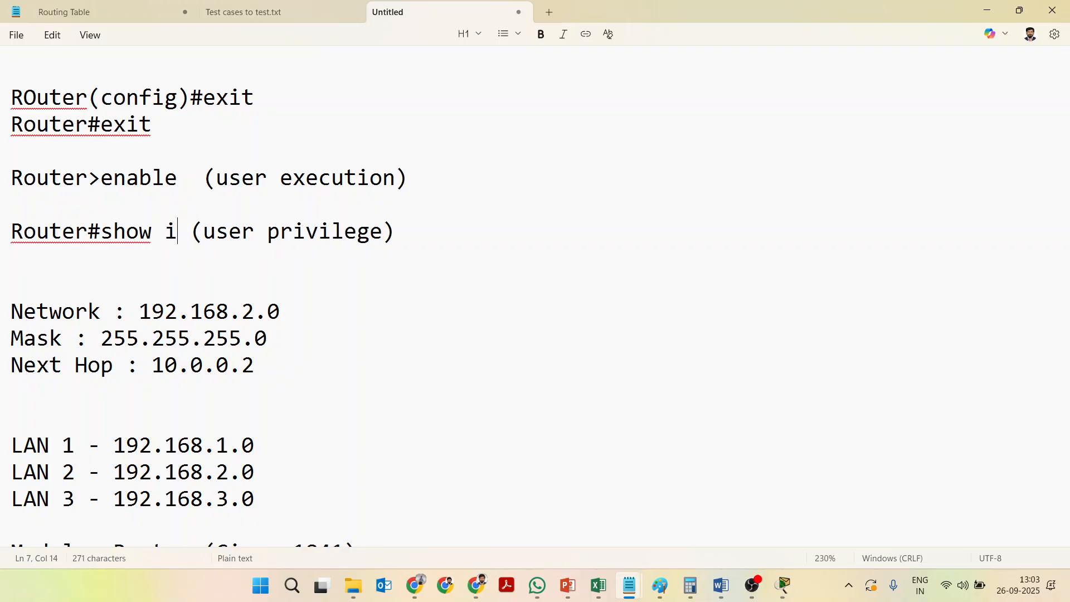
pyautogui.press('BackSpace')
pyautogui.press('BackSpace')
pyautogui.press('BackSpace')
pyautogui.press('BackSpace')
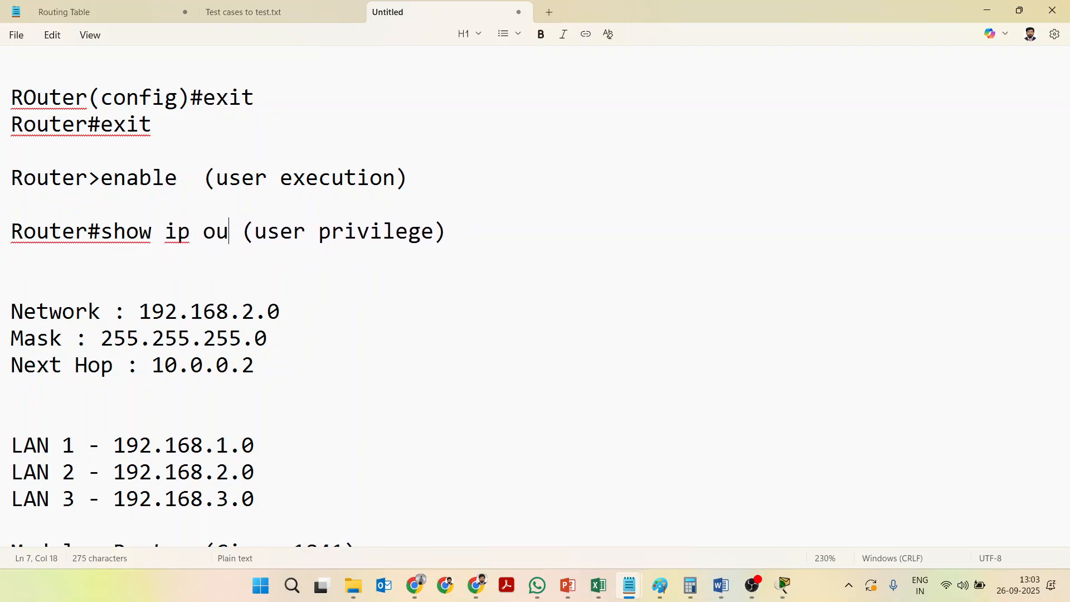
pyautogui.write('route')
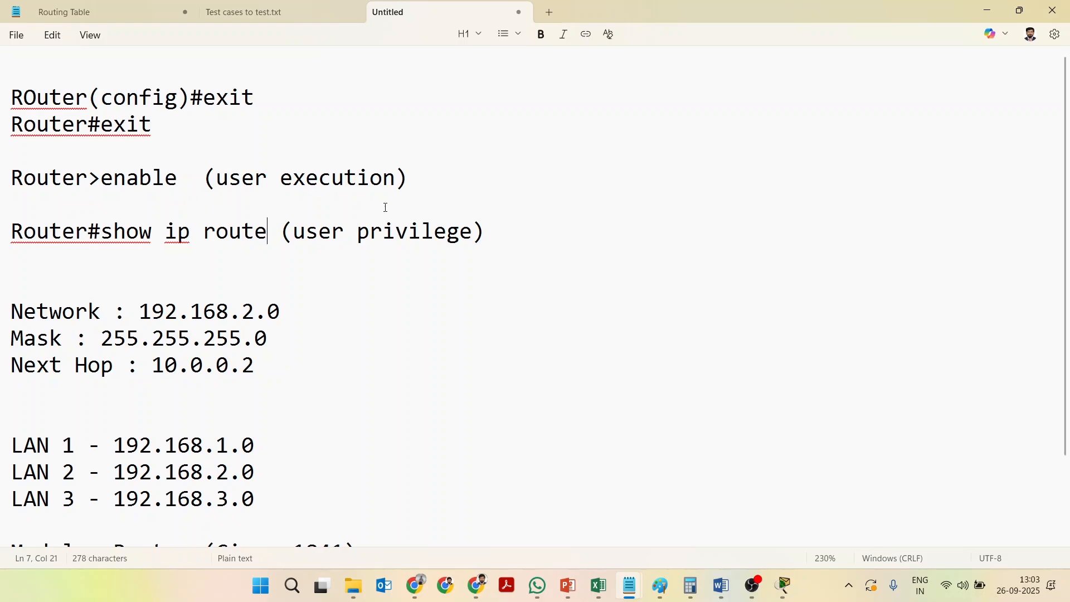
# - Add the line "to display routing table" below the user privilege line, separated by a blank line
pyautogui.click(520, 238)
pyautogui.press('Return')
pyautogui.press('Return')
pyautogui.write('to dis')
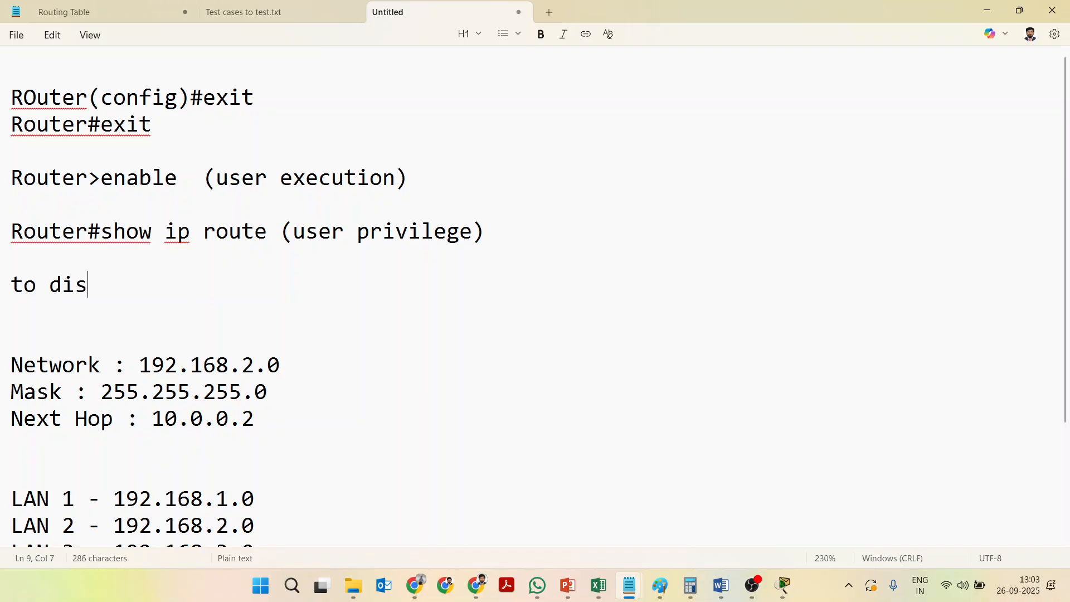
pyautogui.write('play routing ta')
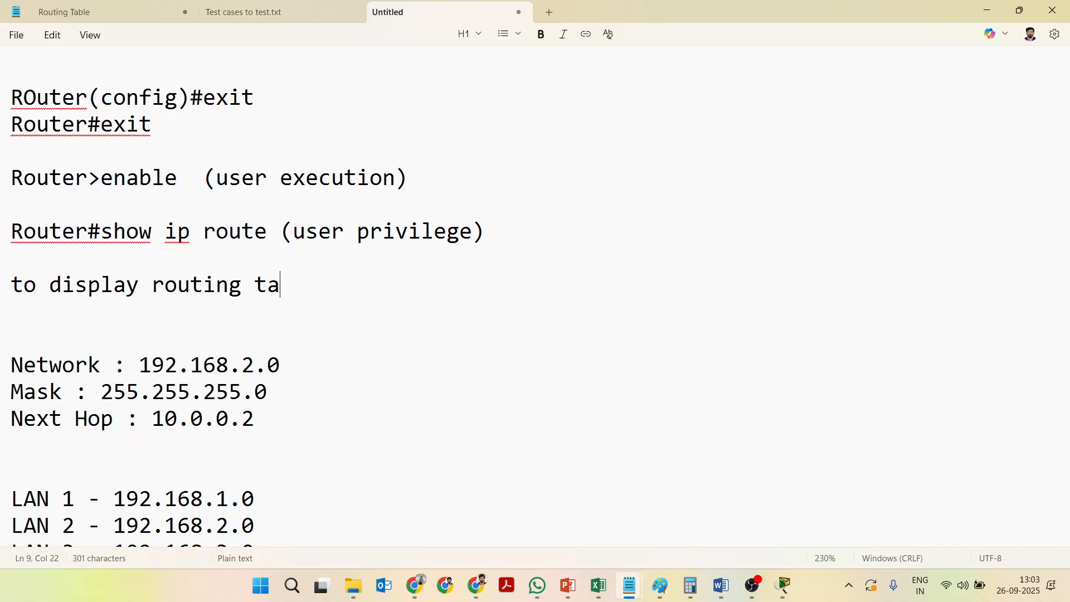
pyautogui.write('ble')
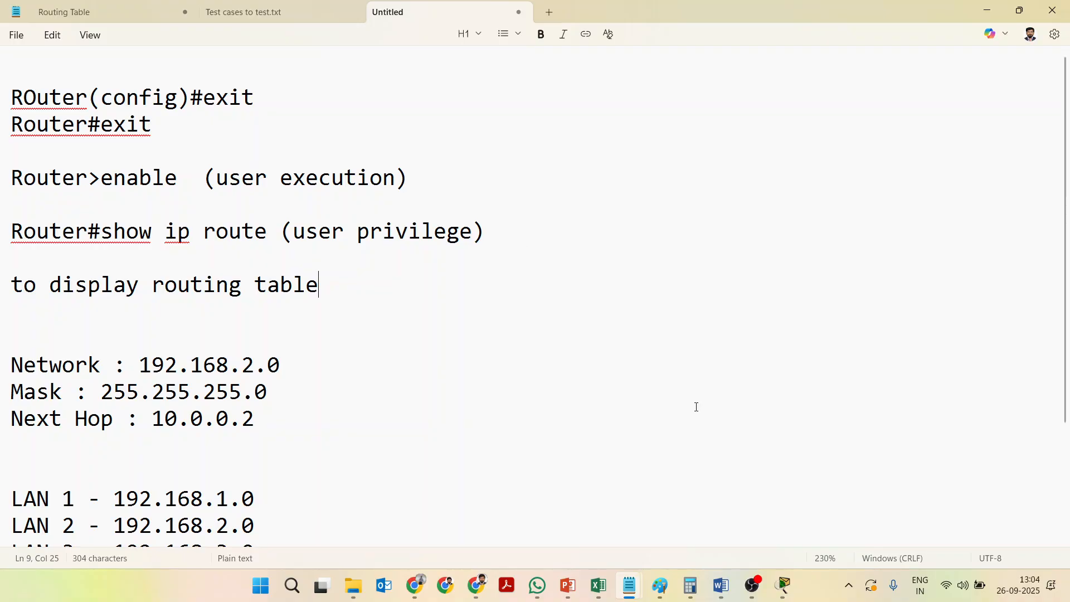
# - Switch to Router0's command line in Packet Tracer and enter privileged mode with enable
pyautogui.click(782, 580)
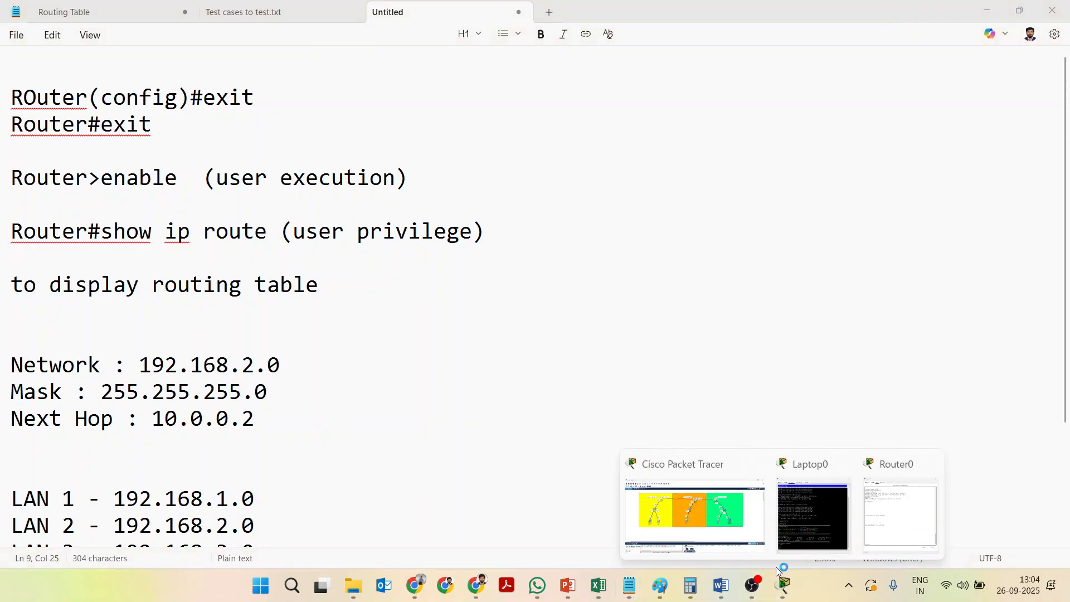
pyautogui.click(898, 514)
pyautogui.write('enab')
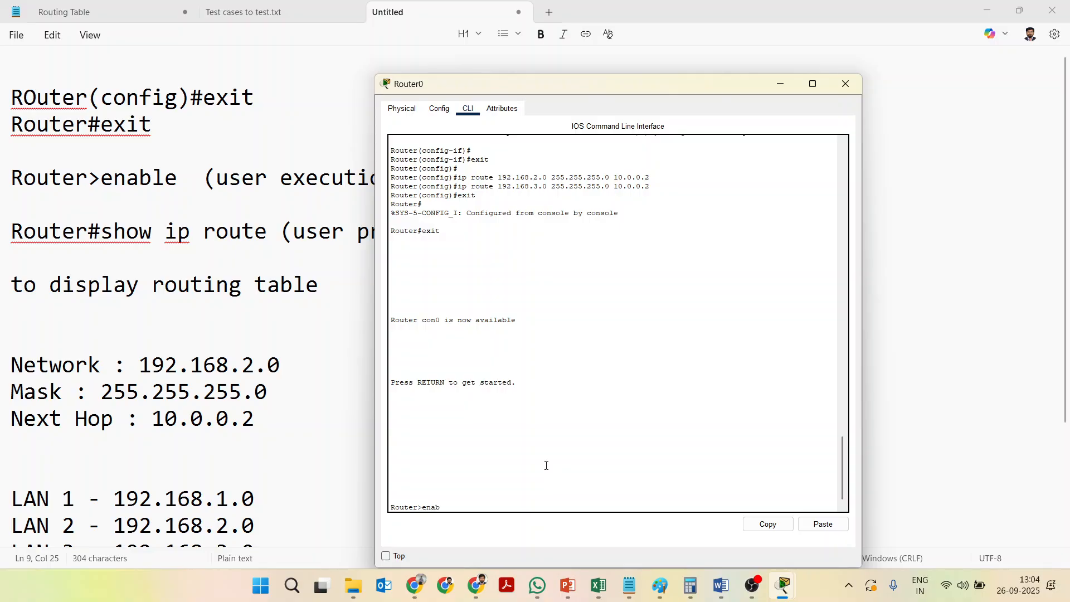
pyautogui.write('le')
pyautogui.press('Return')
pyautogui.press('Return')
pyautogui.press('Return')
pyautogui.press('Return')
pyautogui.press('Return')
pyautogui.write('er#')
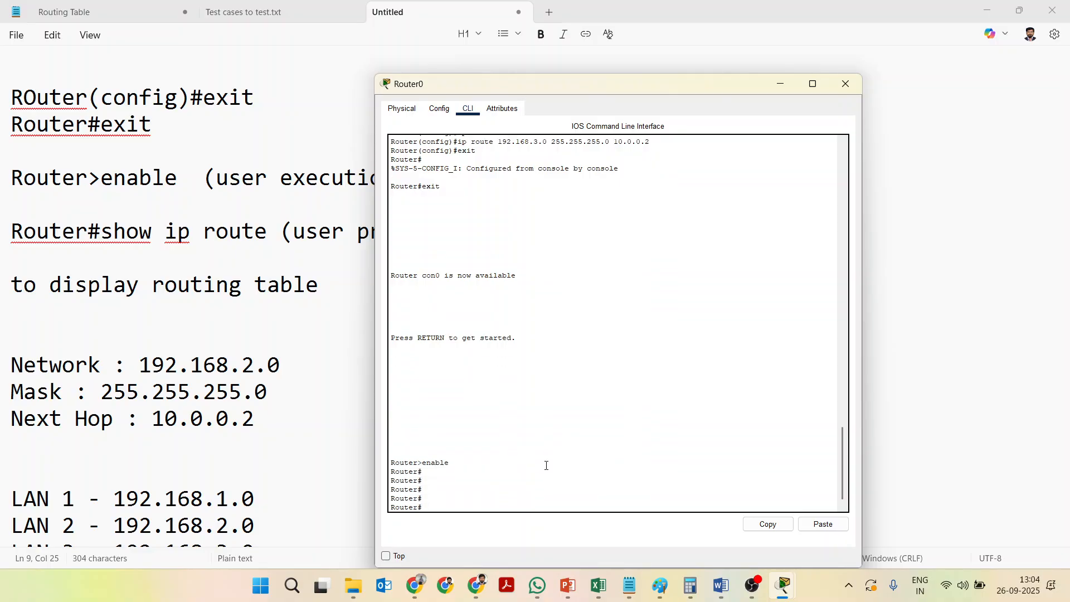
# - Display Router0's routing table with show ip route, then close the router's window
pyautogui.write('show ip route')
pyautogui.press('Return')
pyautogui.press('Return')
pyautogui.press('Return')
pyautogui.press('Return')
pyautogui.press('Return')
pyautogui.press('Return')
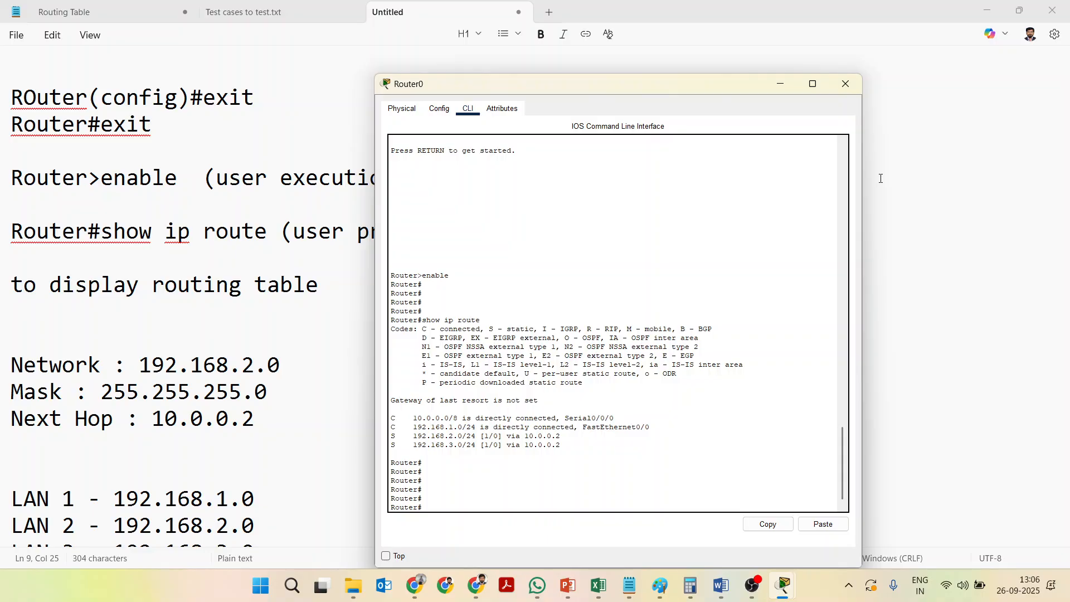
pyautogui.click(845, 85)
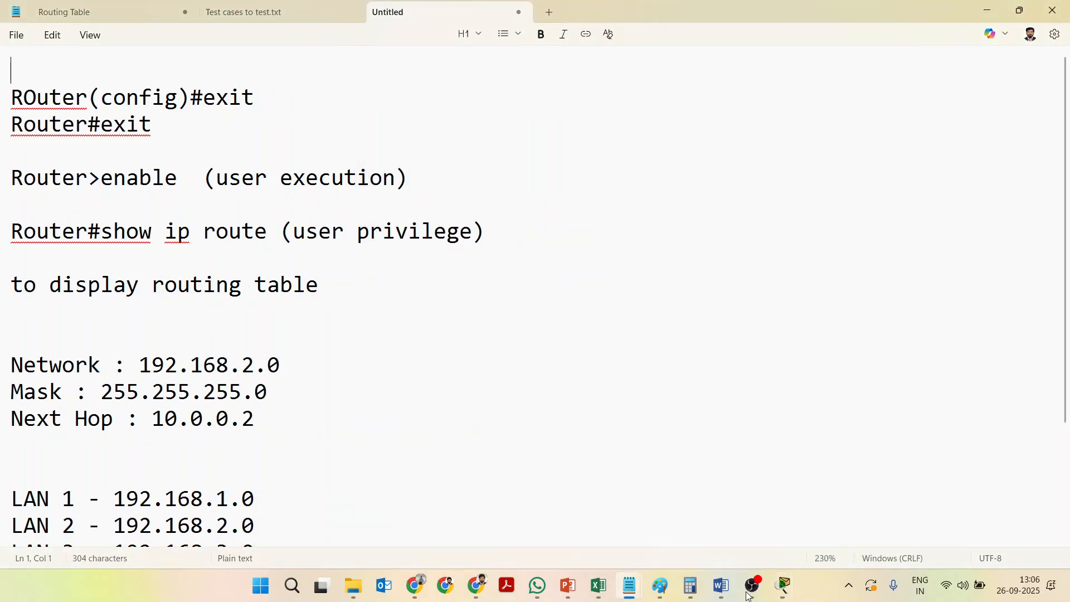
# - Bring up the Packet Tracer topology and open Router1's static route configuration
pyautogui.click(752, 585)
pyautogui.moveTo(779, 595)
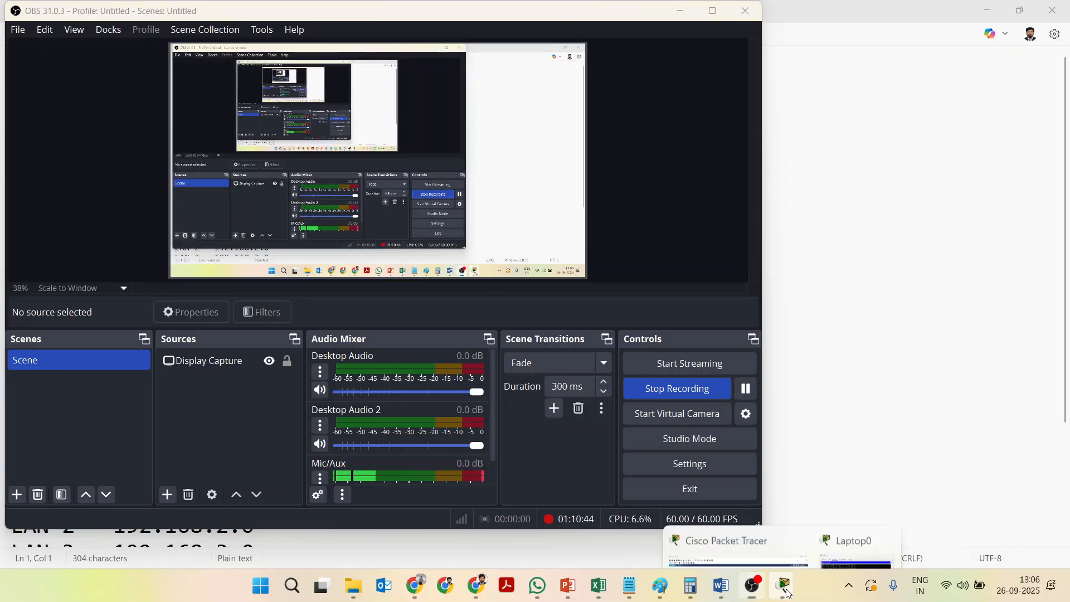
pyautogui.click(752, 535)
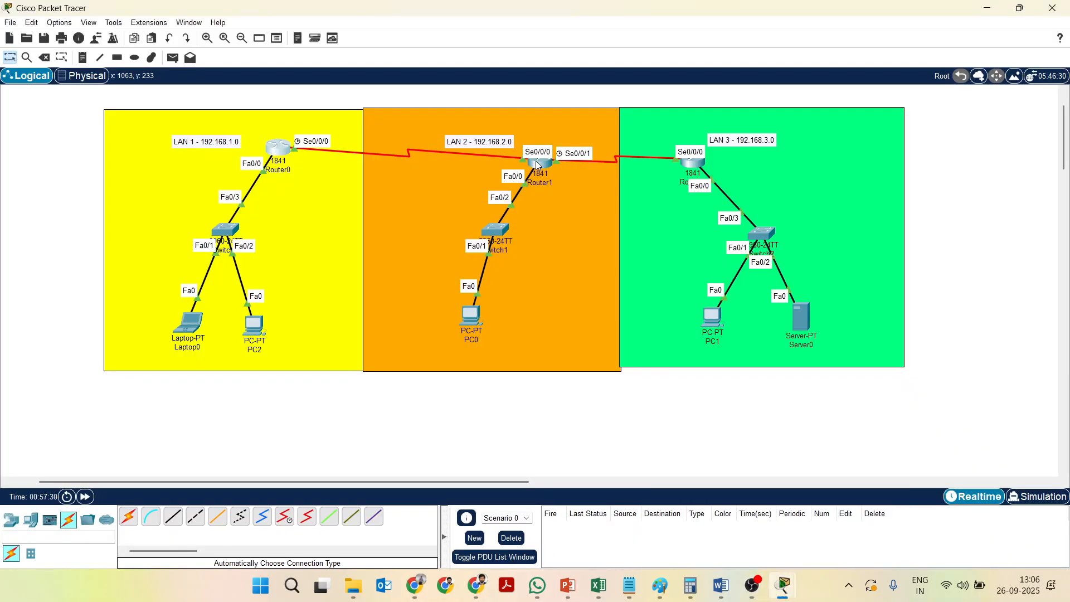
pyautogui.moveTo(536, 164)
pyautogui.click(545, 166)
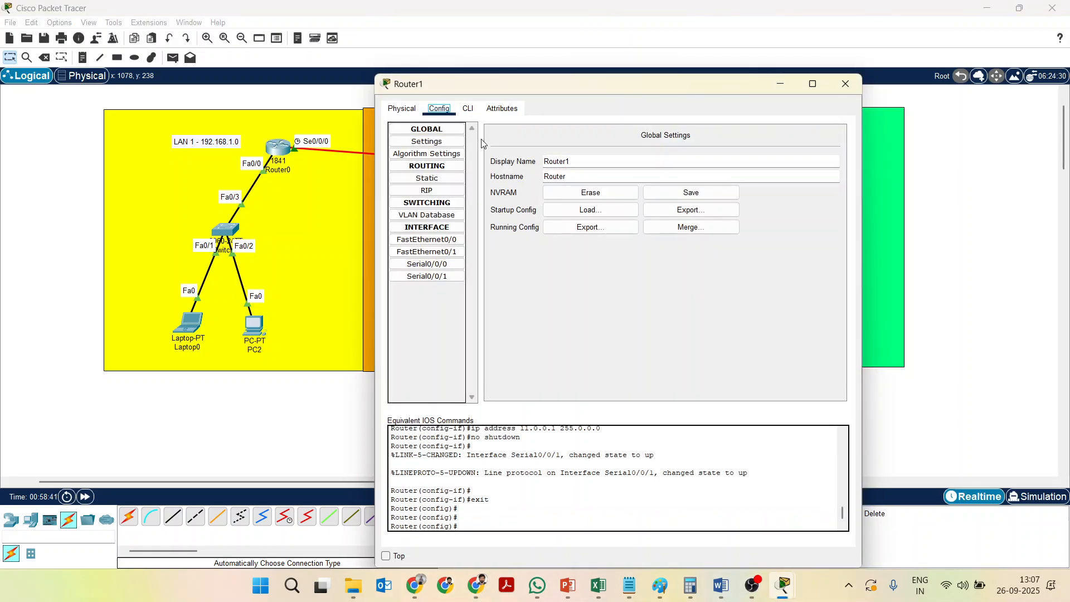
pyautogui.click(439, 166)
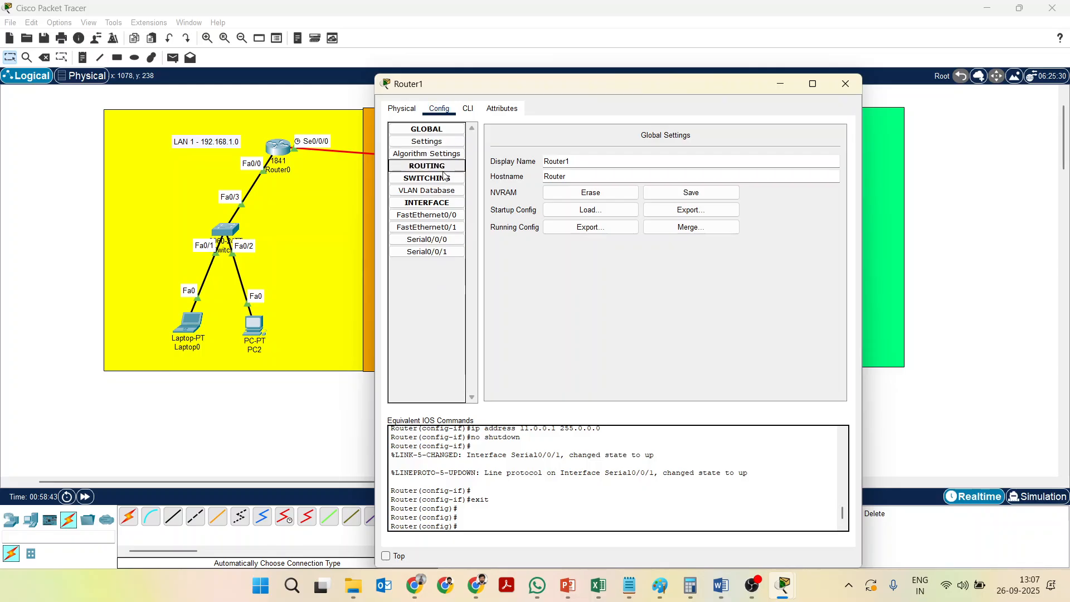
pyautogui.click(440, 166)
pyautogui.click(440, 179)
pyautogui.click(569, 149)
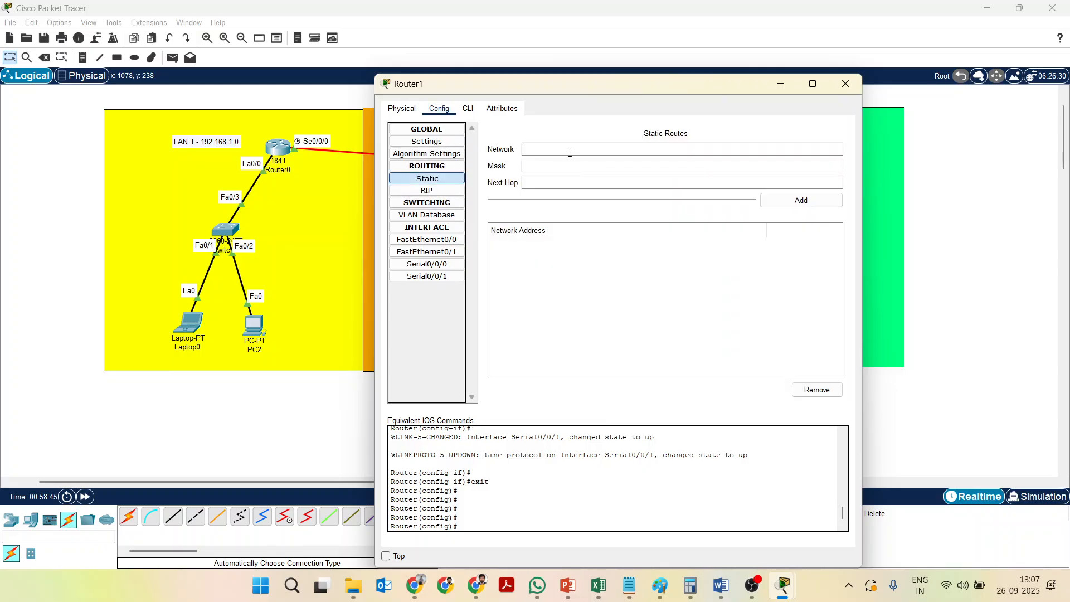
# - Add a static route on Router1 to network 192.168.1.0 with mask 255.255.255.0 and next hop 10.0.0.1
pyautogui.write('192.168.1..0')
pyautogui.click(559, 162)
pyautogui.write('10.0.0.1')
pyautogui.click(551, 180)
pyautogui.write('25')
pyautogui.press('BackSpace')
pyautogui.moveTo(549, 166); pyautogui.dragTo(500, 170)
pyautogui.write('255.')
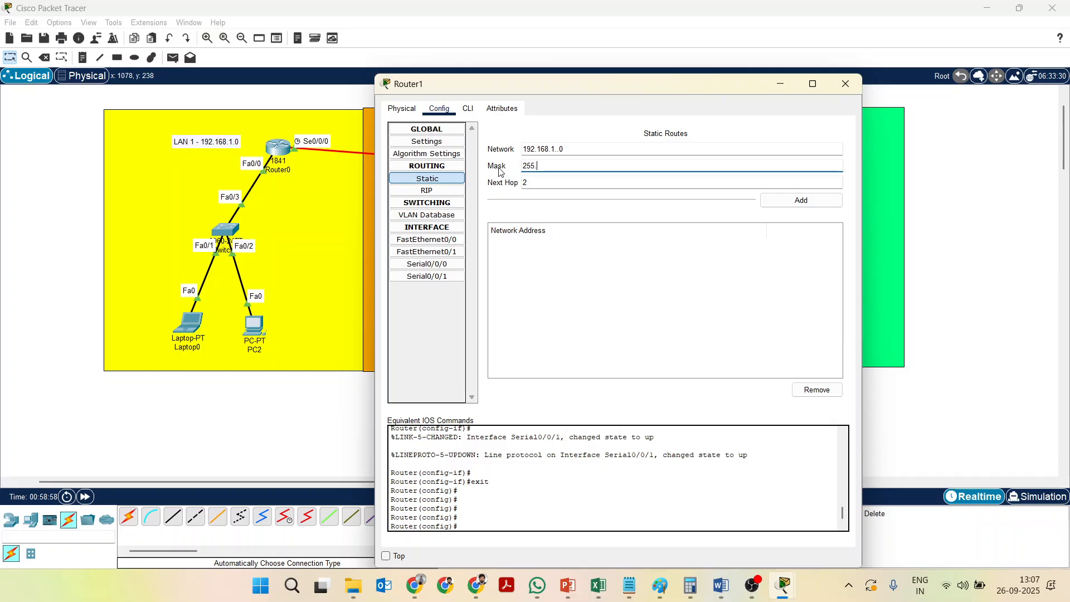
pyautogui.write('255.255.0')
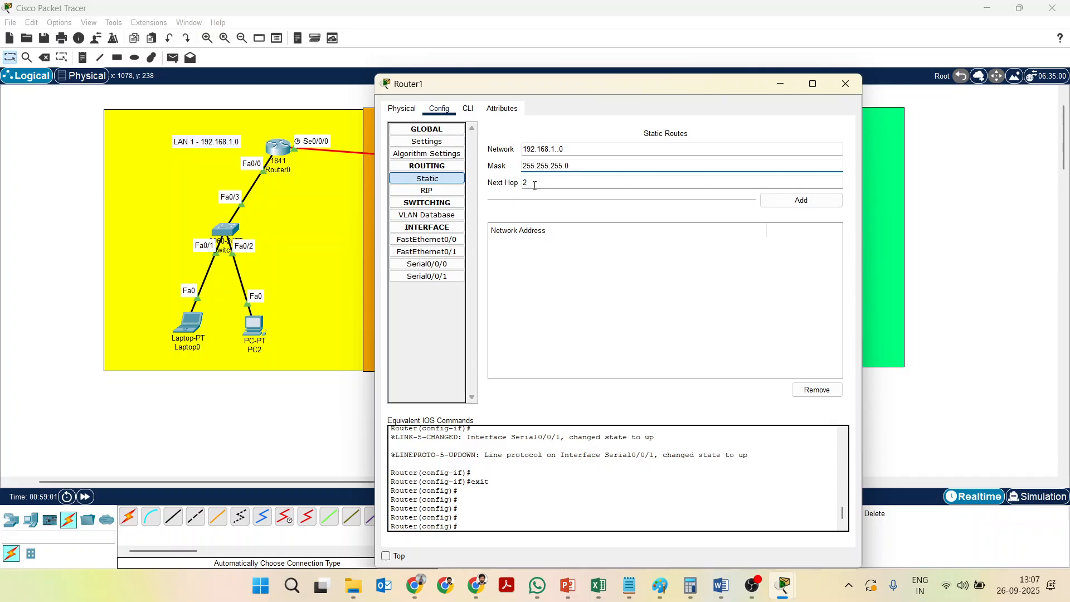
pyautogui.moveTo(535, 185); pyautogui.dragTo(513, 188)
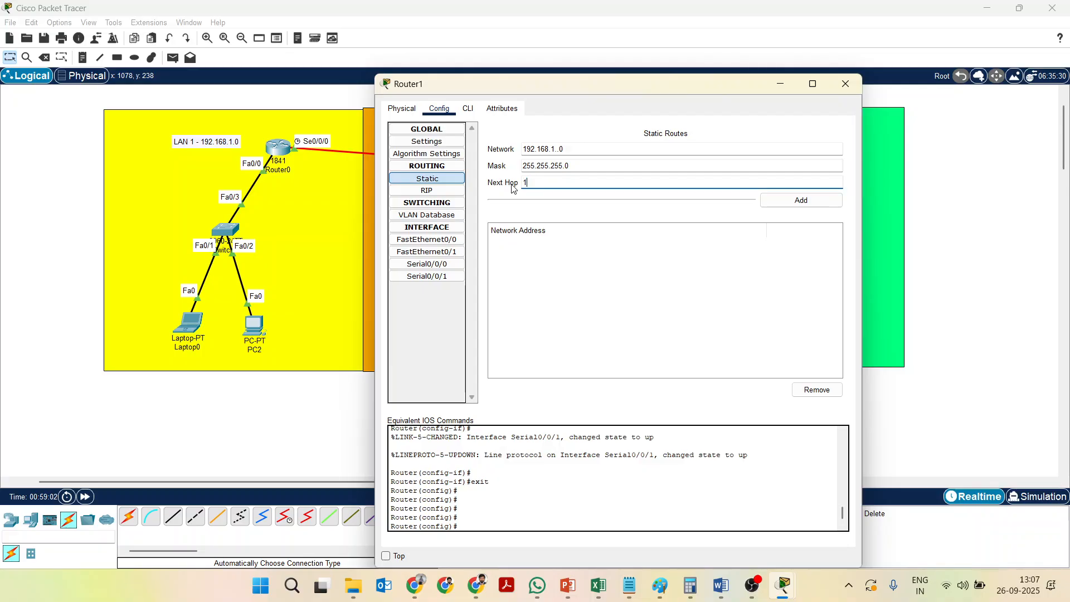
pyautogui.write('10.0.0.1')
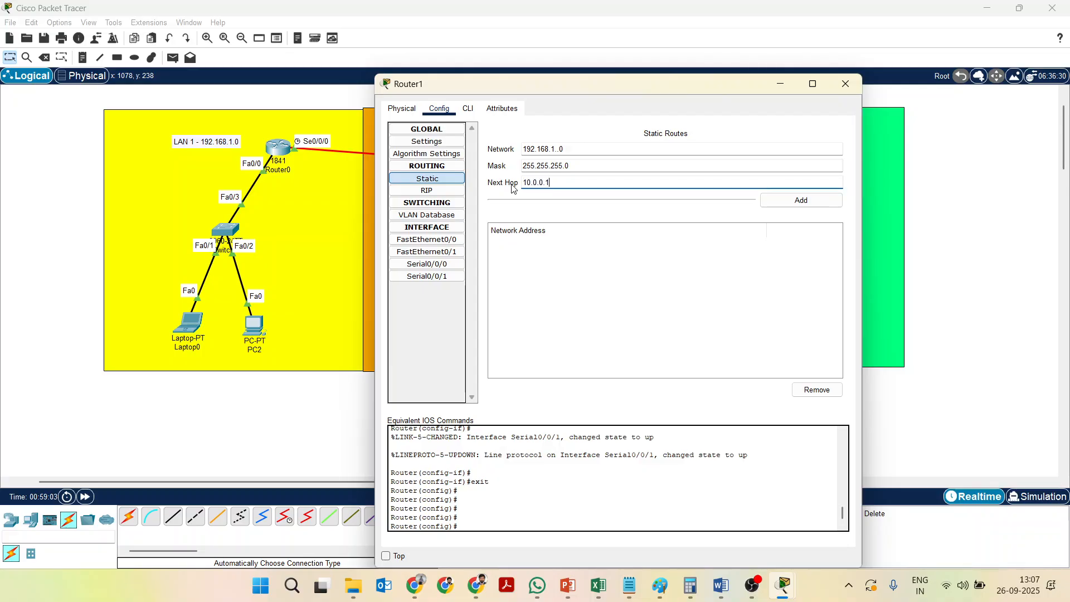
pyautogui.click(802, 200)
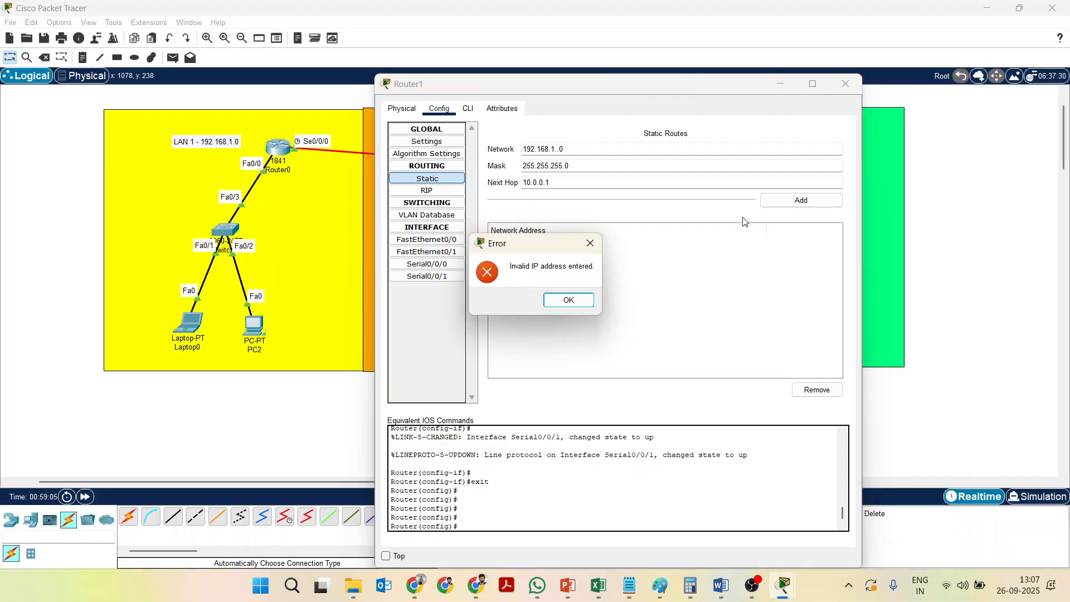
pyautogui.click(576, 305)
pyautogui.click(557, 146)
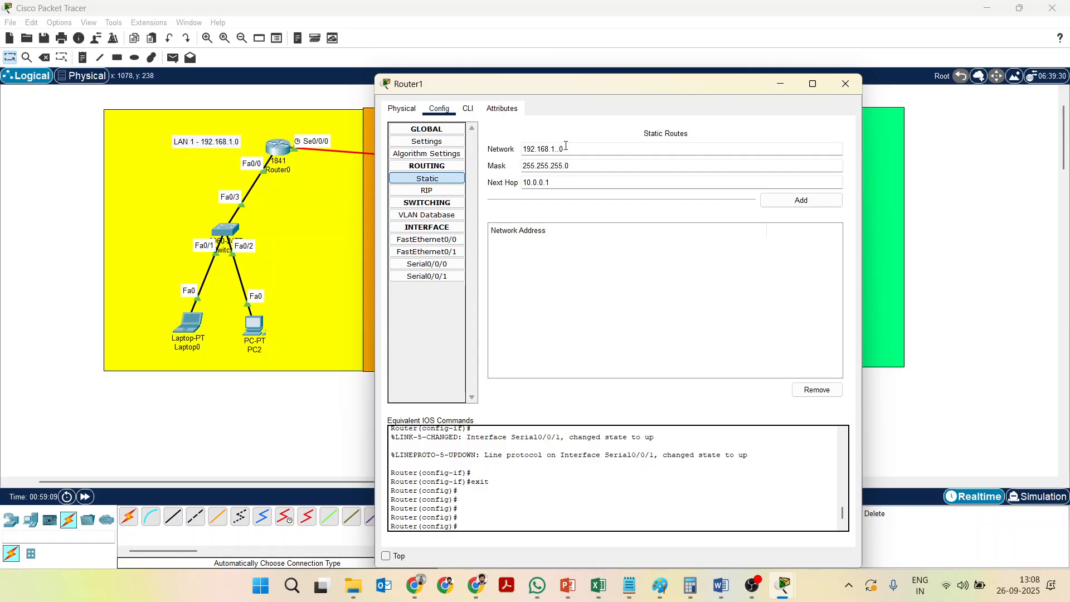
pyautogui.click(800, 201)
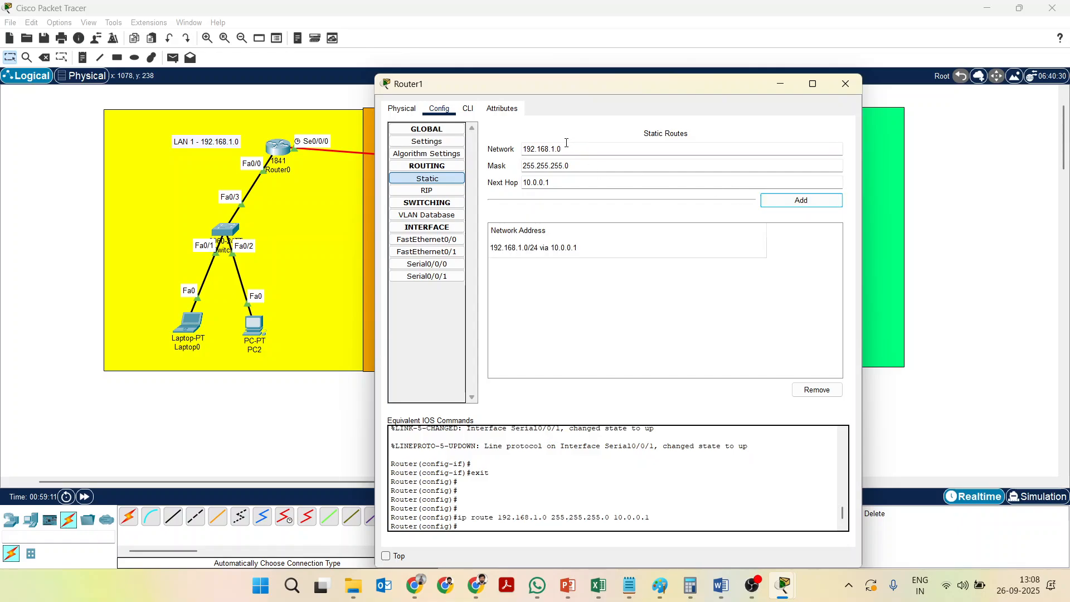
# - Add a second static route on Router1 to network 192.168.3.0, mask 255.255.255.0, via next hop 11.0.0.2, and close its window
pyautogui.press('Left')
pyautogui.press('Left')
pyautogui.press('BackSpace')
pyautogui.write('3')
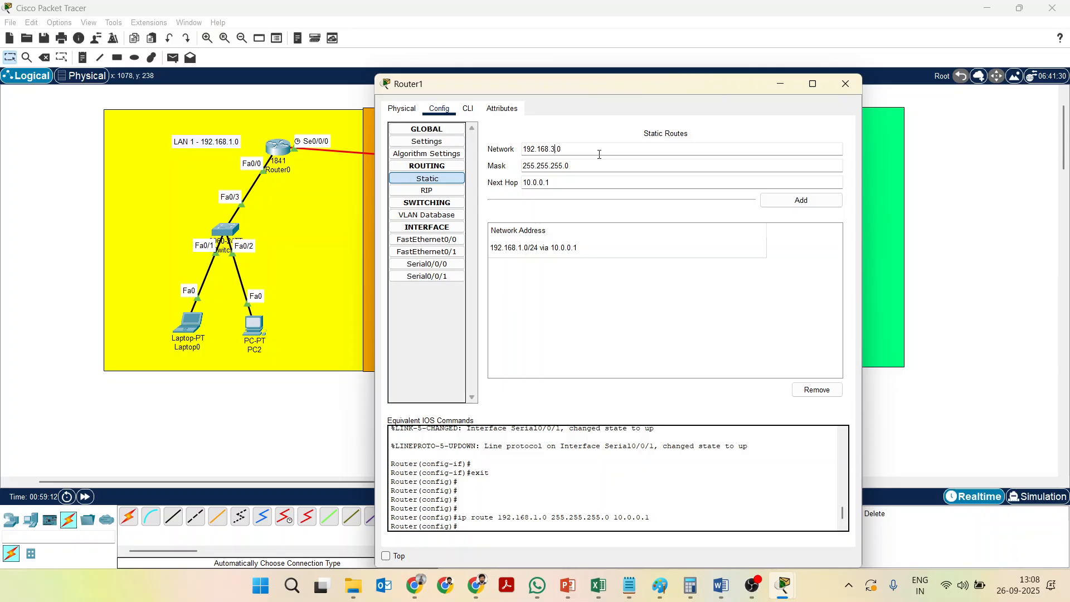
pyautogui.click(553, 186)
pyautogui.press('BackSpace')
pyautogui.press('BackSpace')
pyautogui.press('BackSpace')
pyautogui.press('BackSpace')
pyautogui.press('BackSpace')
pyautogui.press('BackSpace')
pyautogui.press('BackSpace')
pyautogui.press('BackSpace')
pyautogui.write('11.0.0.2')
pyautogui.click(831, 201)
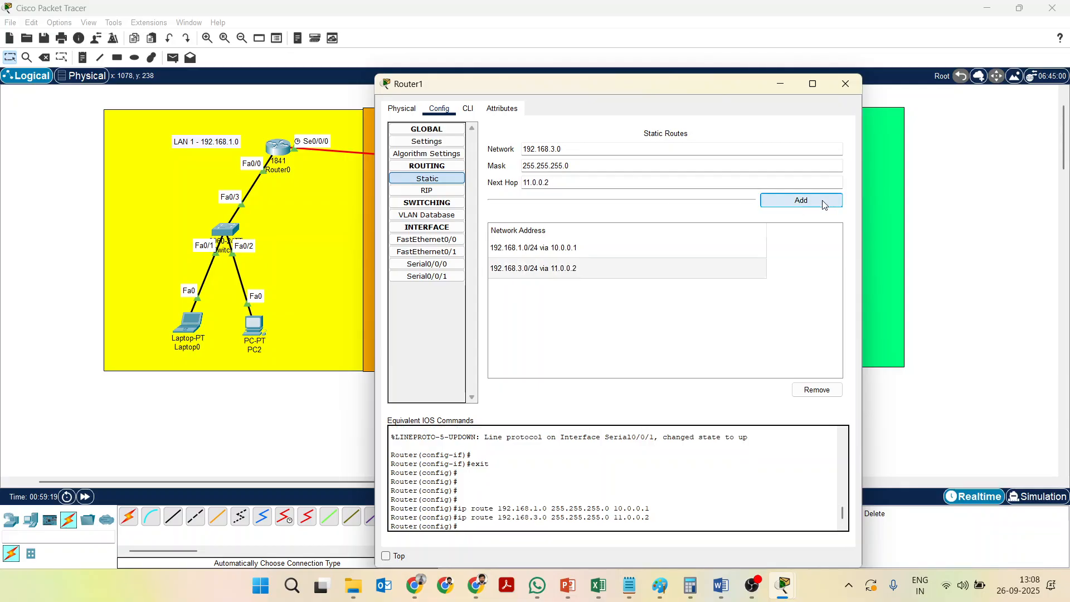
pyautogui.click(846, 84)
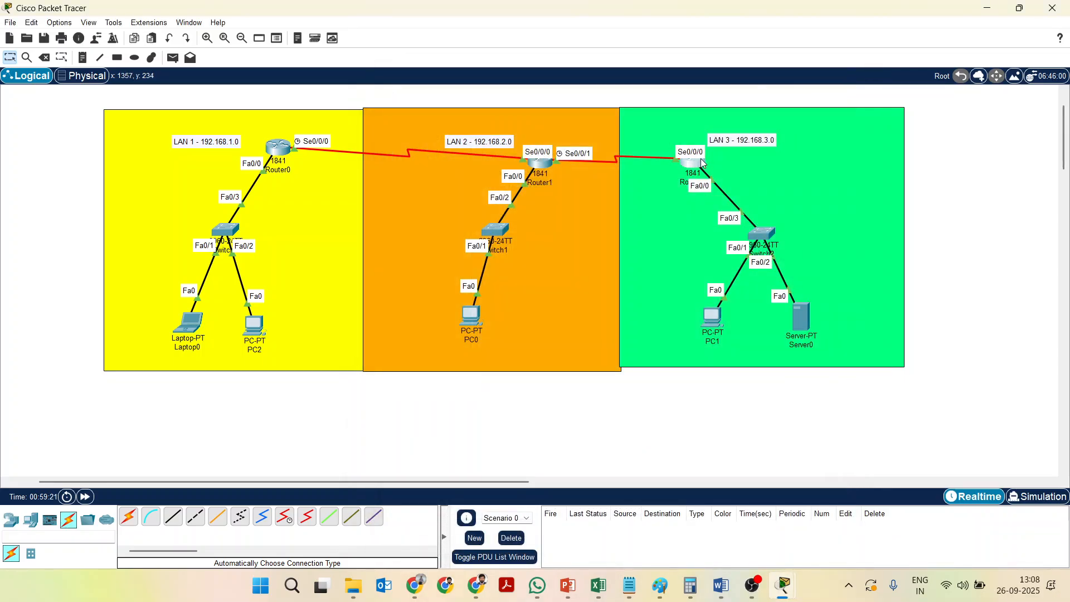
# - Add a static route on Router2 to network 192.168.2.0 with mask 255.255.255.0 and next hop 11.0.0.1
pyautogui.click(703, 163)
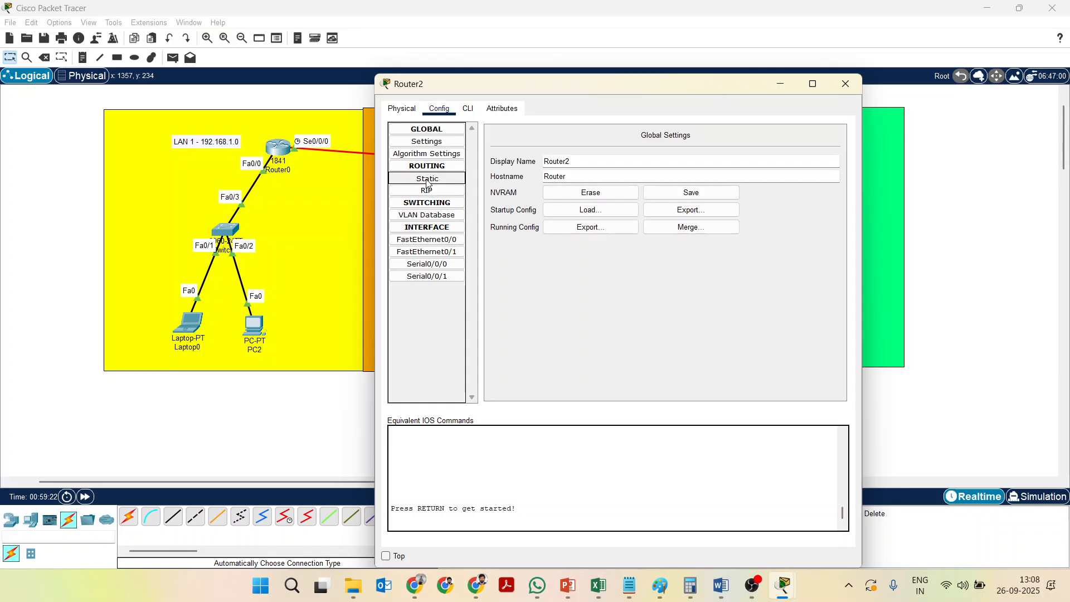
pyautogui.click(428, 179)
pyautogui.click(560, 150)
pyautogui.write('19')
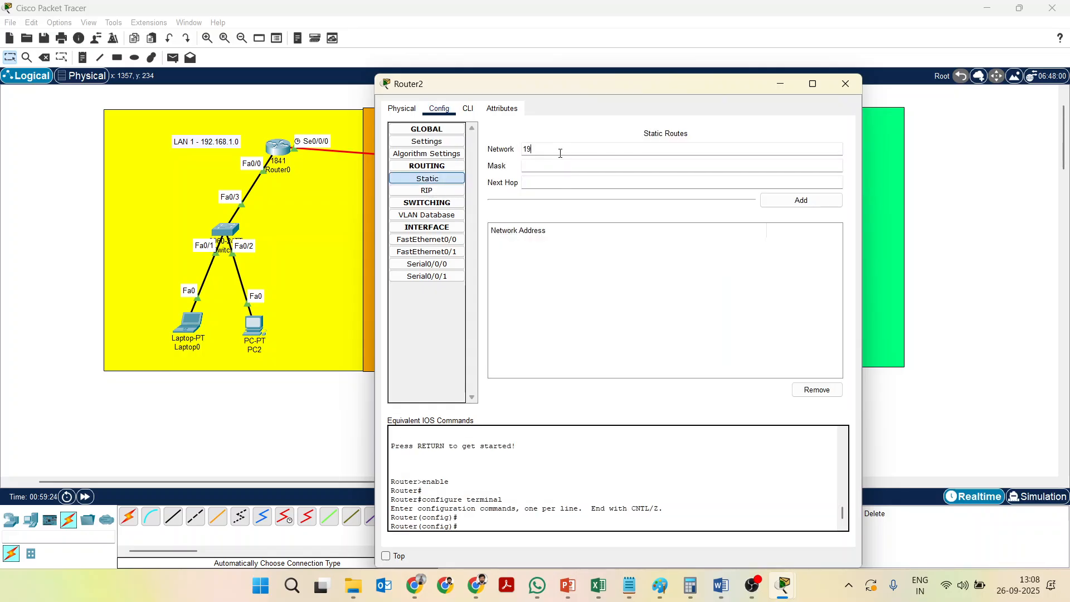
pyautogui.write('2.168.')
pyautogui.press('BackSpace')
pyautogui.write('2.0')
pyautogui.click(531, 171)
pyautogui.write('255.255.255.0')
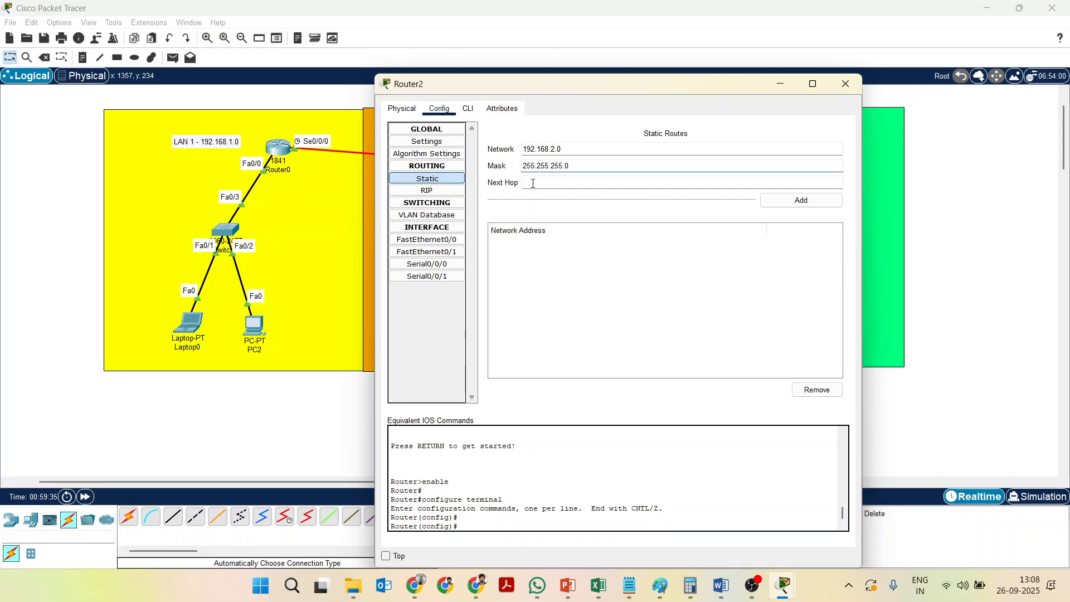
pyautogui.click(532, 183)
pyautogui.write('11.0.0.1')
pyautogui.click(801, 200)
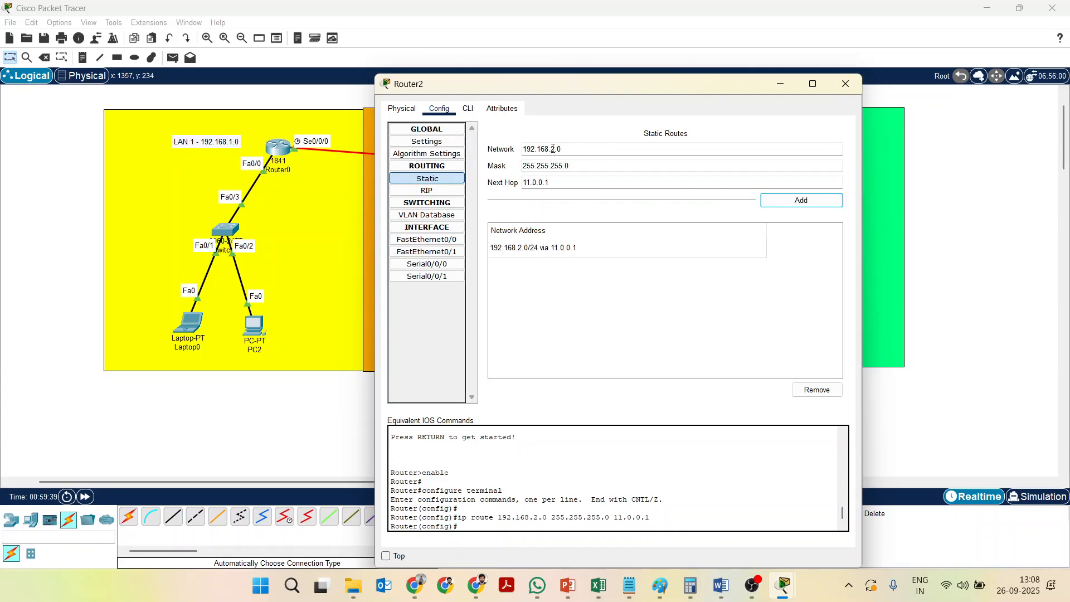
# - Add another static route on Router2 to network 192.168.1.0, mask 255.255.255.0, via next hop 11.0.0.1
pyautogui.click(553, 148)
pyautogui.press('BackSpace')
pyautogui.write('1')
pyautogui.click(810, 202)
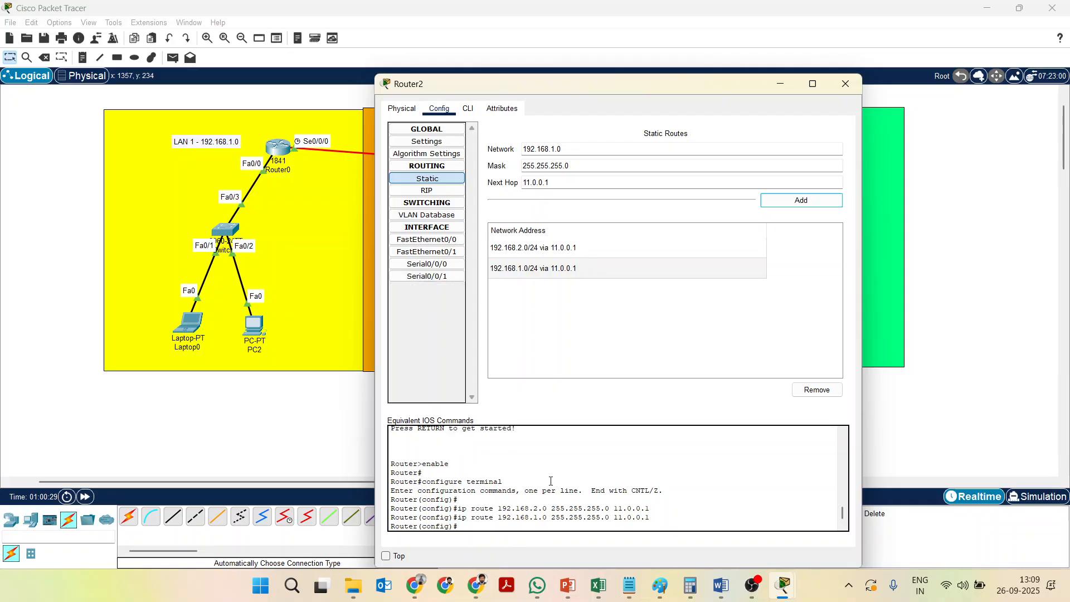
# - Switch to Notepad and start a new note headed "Test cases"
pyautogui.moveTo(627, 583)
pyautogui.click(608, 515)
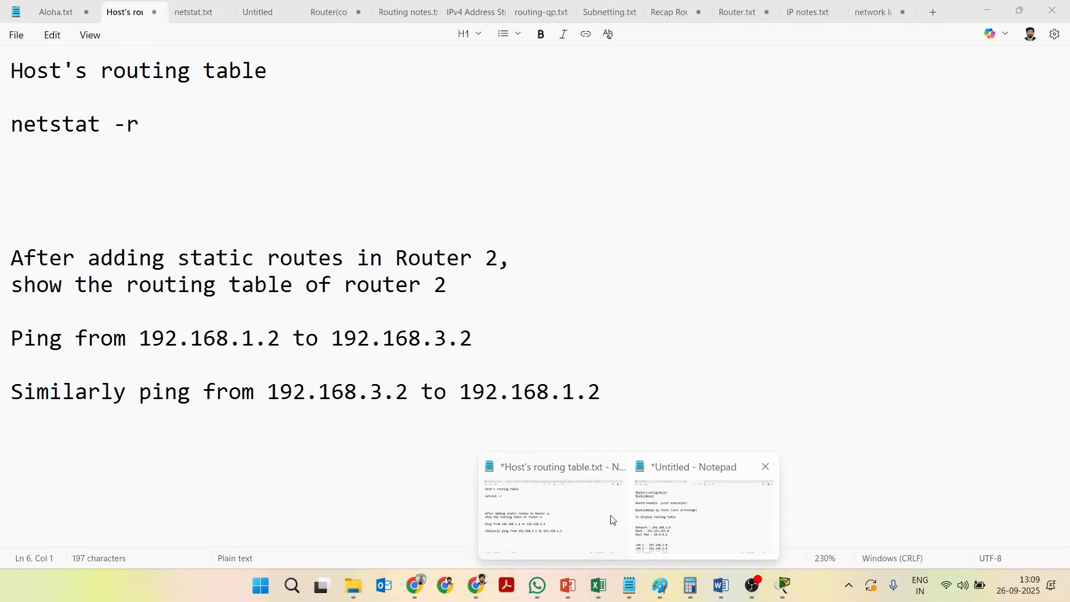
pyautogui.click(933, 12)
pyautogui.write('TEst')
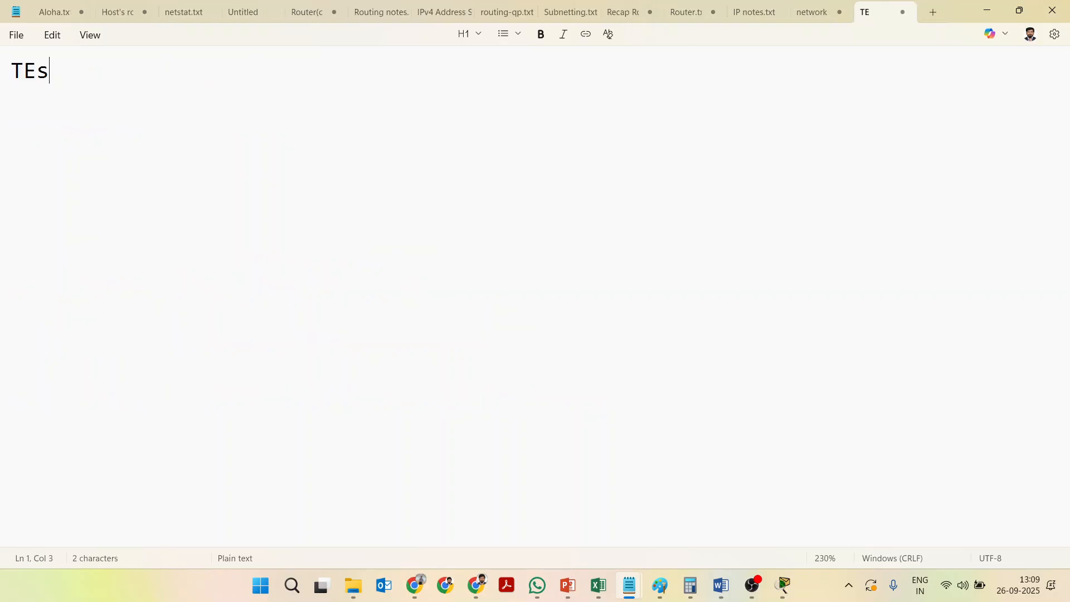
pyautogui.press('BackSpace')
pyautogui.press('BackSpace')
pyautogui.press('BackSpace')
pyautogui.write('est cases')
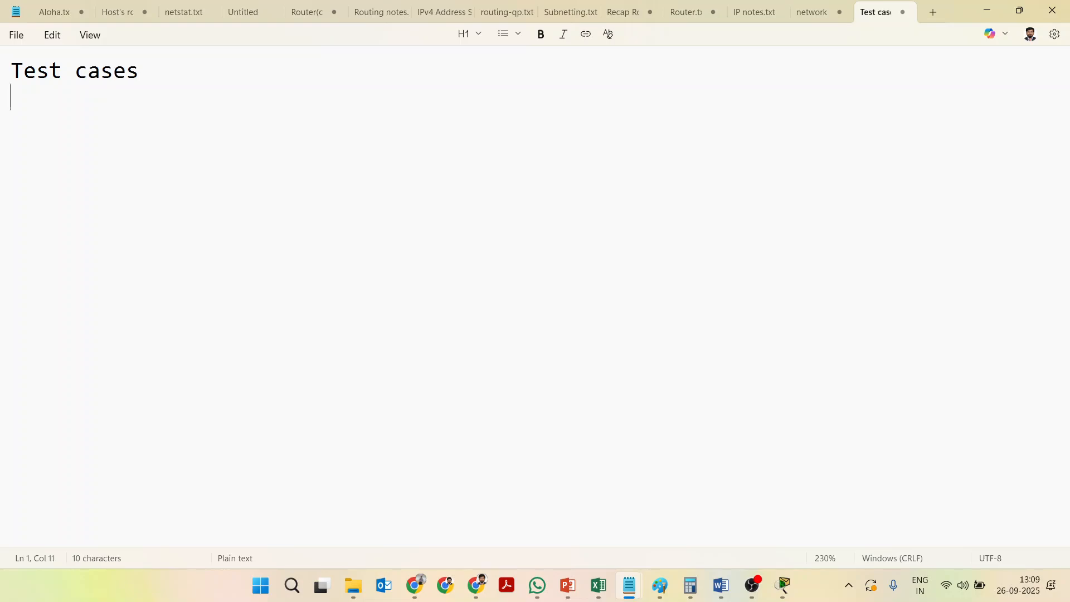
# - Write the first test case below the heading: "1) Ping from Host 1 in LAN 1 to Host 1 in LAN 2"
pyautogui.press('Return')
pyautogui.write('1) P')
pyautogui.write('ing from Host ')
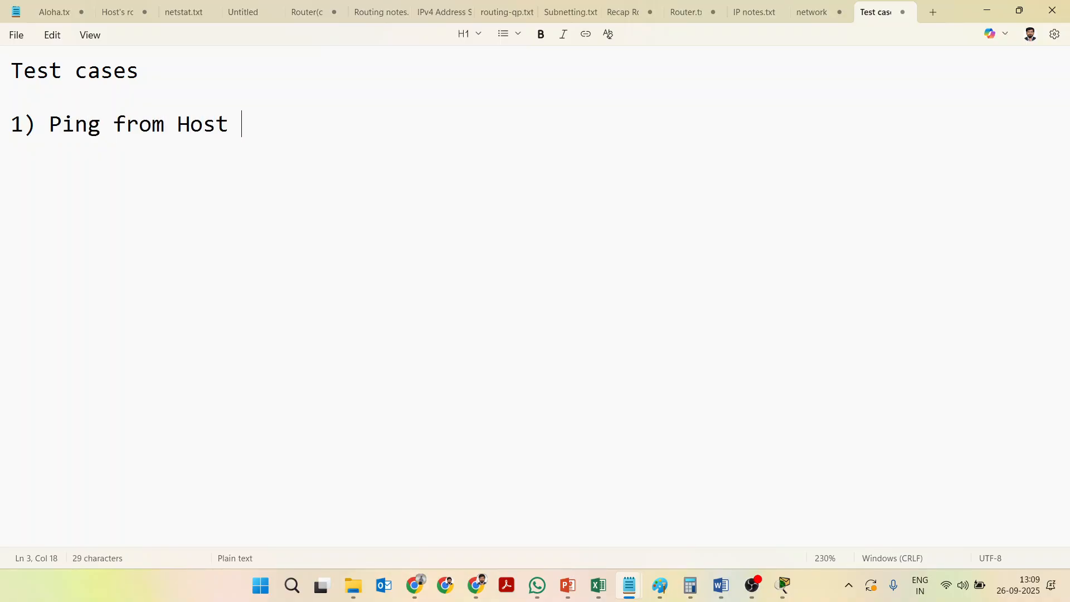
pyautogui.write('1 in LAN 1 to Host 2')
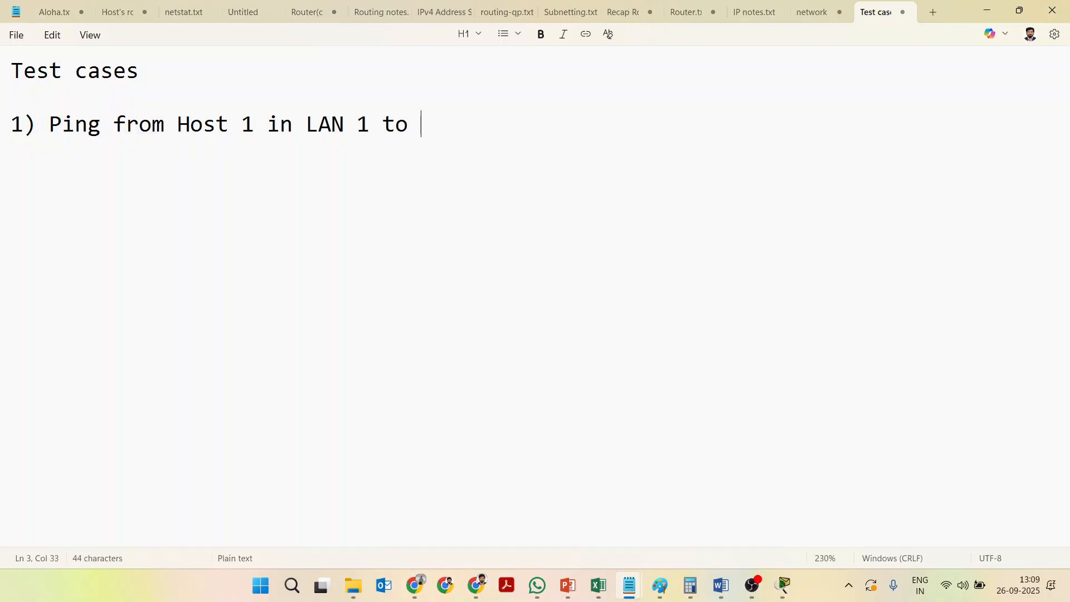
pyautogui.press('BackSpace')
pyautogui.press('BackSpace')
pyautogui.write('1 in lNA')
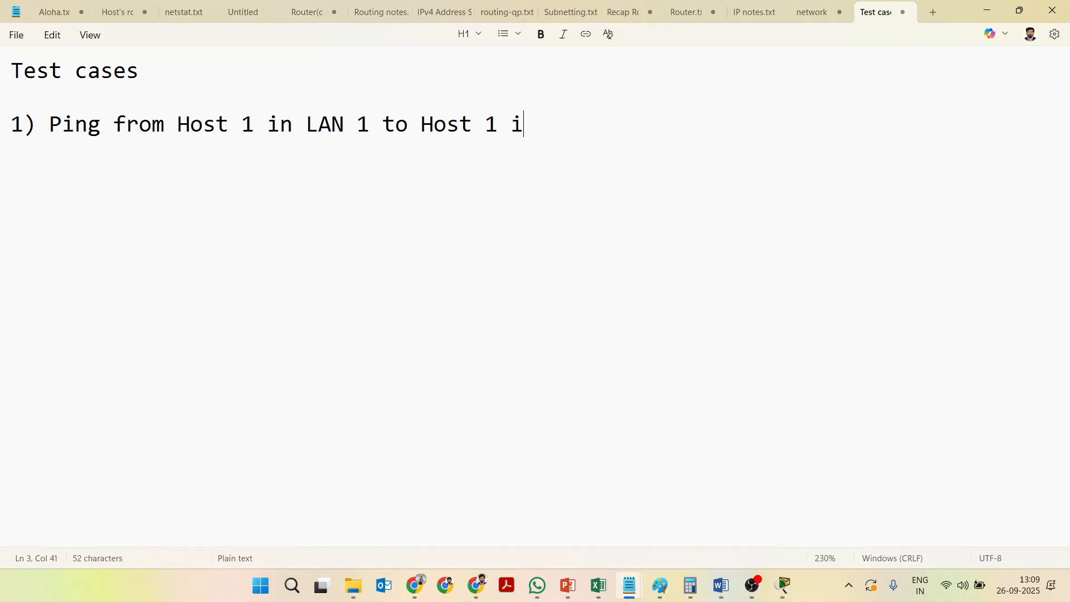
pyautogui.press('BackSpace')
pyautogui.press('BackSpace')
pyautogui.press('BackSpace')
pyautogui.press('BackSpace')
pyautogui.write('LAN 2')
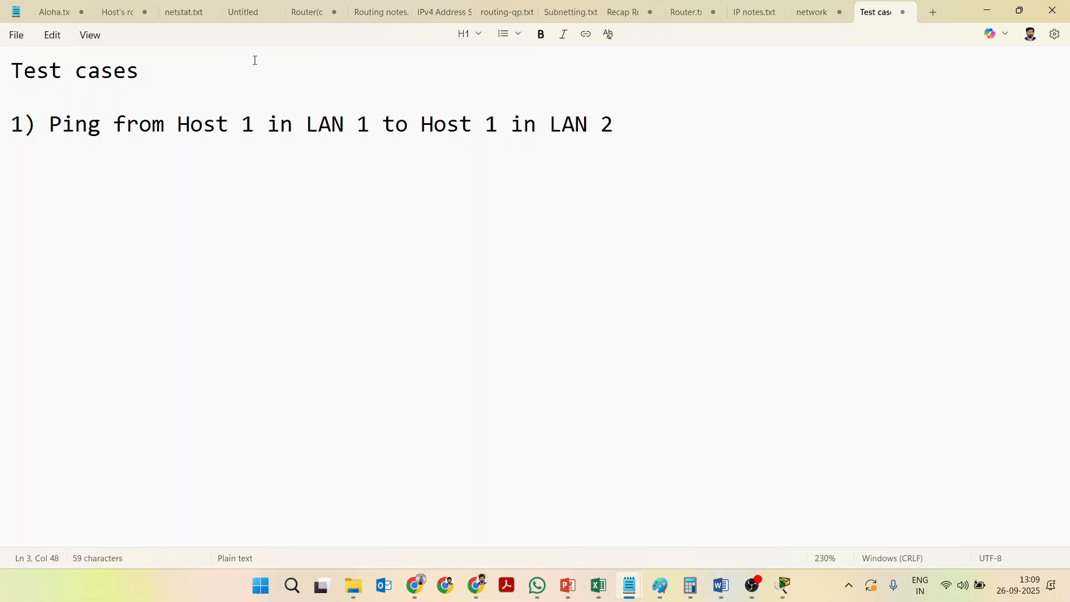
# - Duplicate the first test case on the next line, renumber it 2) and change its destination to LAN 3
pyautogui.moveTo(613, 122); pyautogui.dragTo(7, 124)
pyautogui.hotkey('ctrl', 'c')
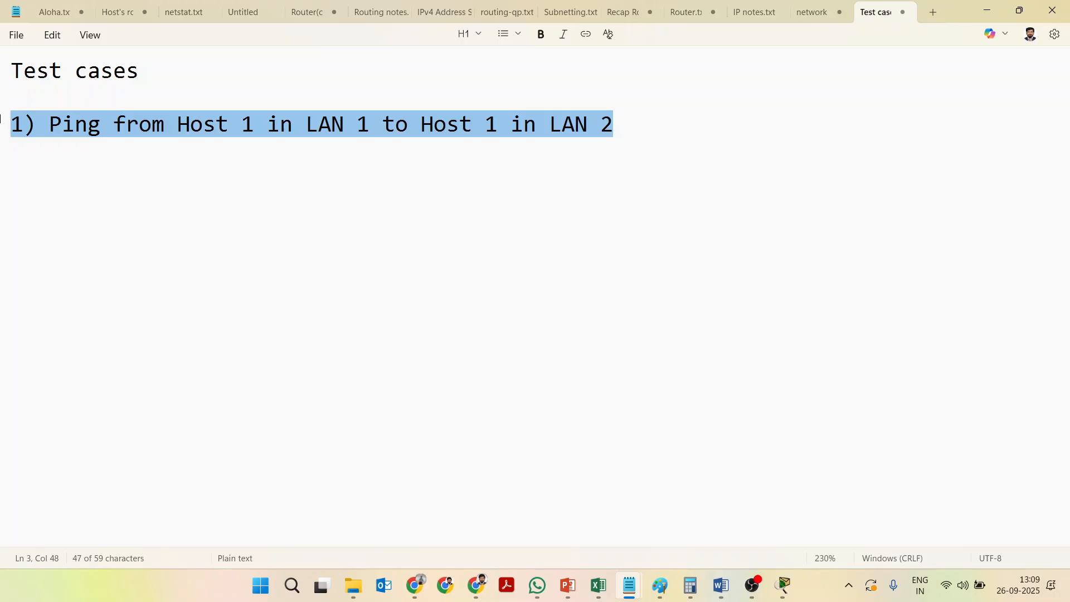
pyautogui.click(630, 120)
pyautogui.press('Return')
pyautogui.hotkey('ctrl', 'v')
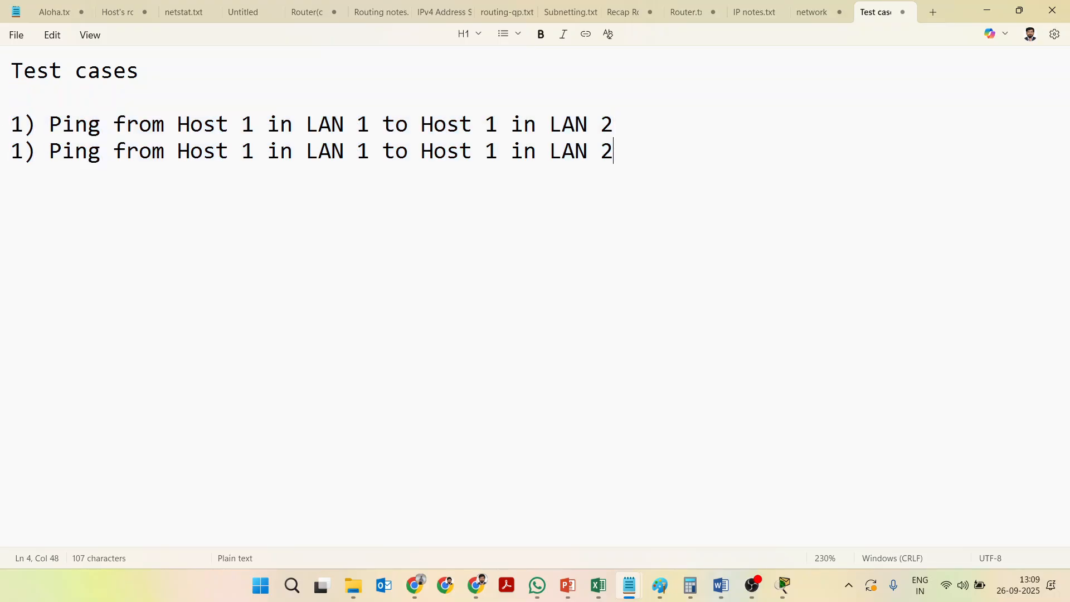
pyautogui.click(248, 152)
pyautogui.moveTo(602, 152); pyautogui.dragTo(614, 151)
pyautogui.write('3')
pyautogui.press('Return')
pyautogui.press('Up')
pyautogui.press('Right')
pyautogui.press('BackSpace')
pyautogui.write('2')
# - Write the third test case: "3) Ping from Host 1 in LAN 2 to Host 1 in LAN 1"
pyautogui.press('Down')
pyautogui.write('3) {o')
pyautogui.press('BackSpace')
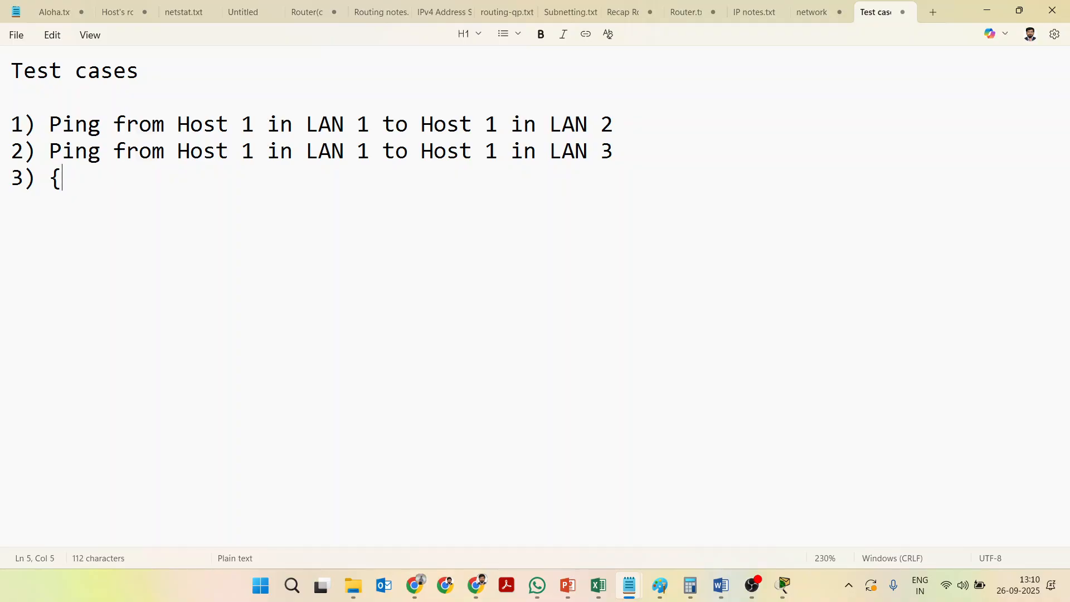
pyautogui.press('BackSpace')
pyautogui.write('Ping from Ho')
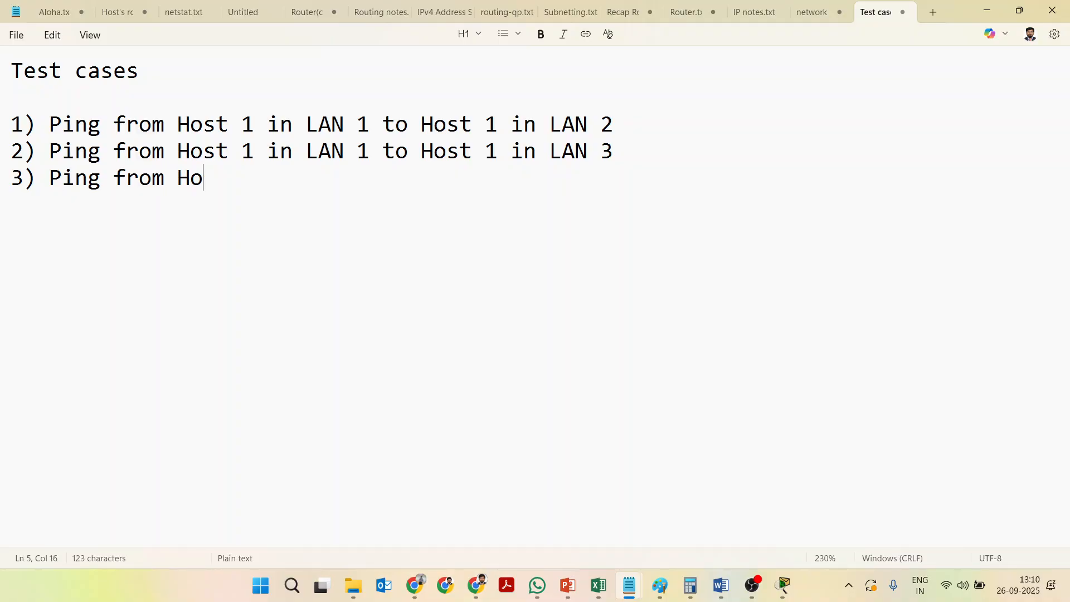
pyautogui.write('st 1')
pyautogui.press('BackSpace')
pyautogui.write('2) Ping')
pyautogui.press('BackSpace')
pyautogui.press('BackSpace')
pyautogui.press('BackSpace')
pyautogui.press('BackSpace')
pyautogui.press('BackSpace')
pyautogui.write('1 in LAN ')
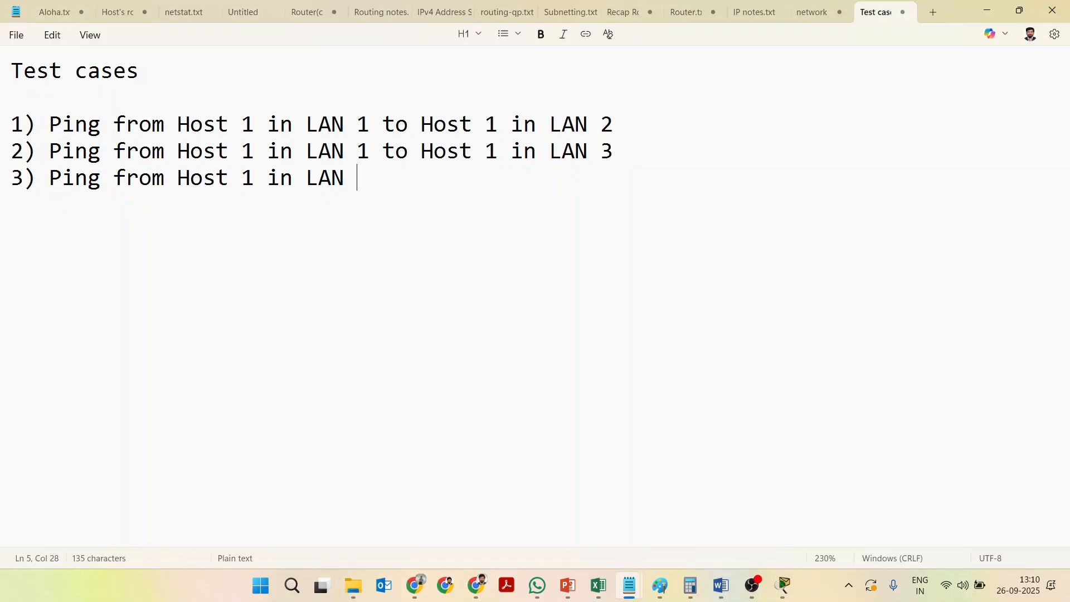
pyautogui.write('2 to Host 1 in LAN 1')
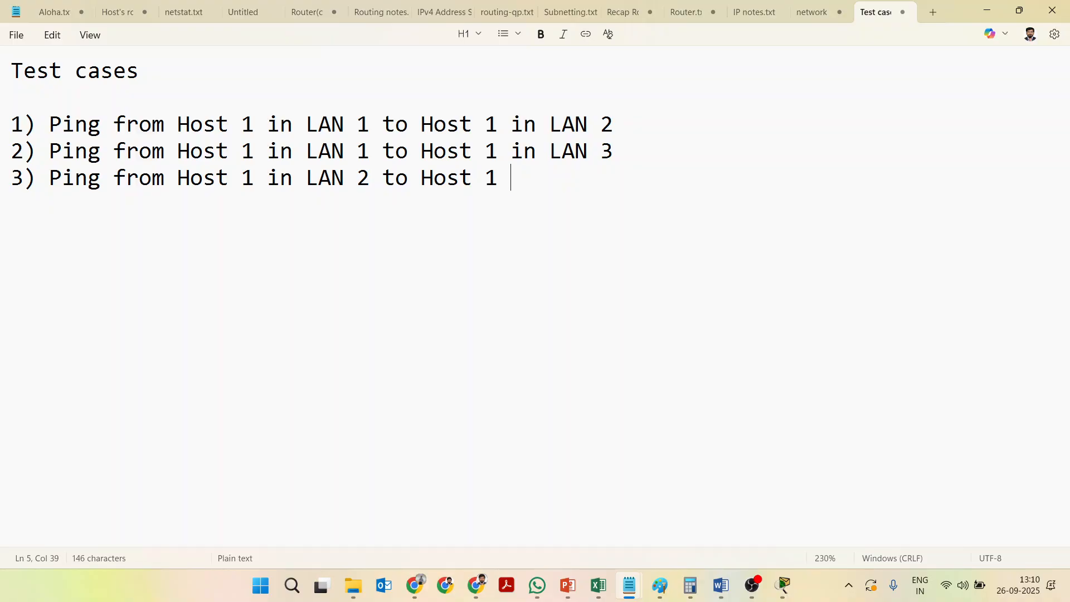
# - Add the fourth test case on a new line: "4) Ping from Server in LAN 3 to Host 1 in LAN 1"
pyautogui.press('Return')
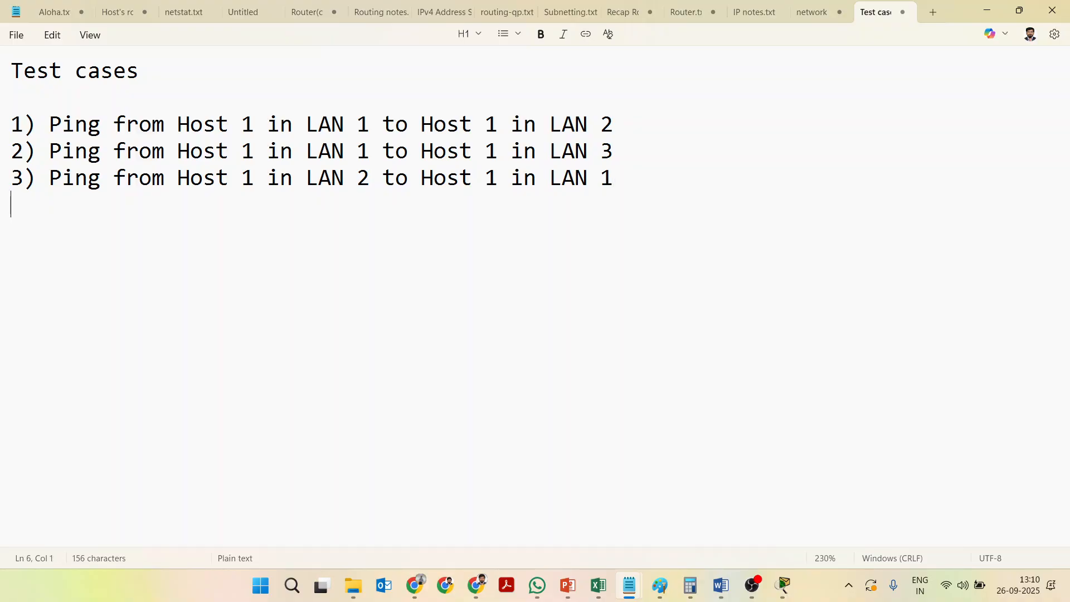
pyautogui.write('4) Ping from Ser')
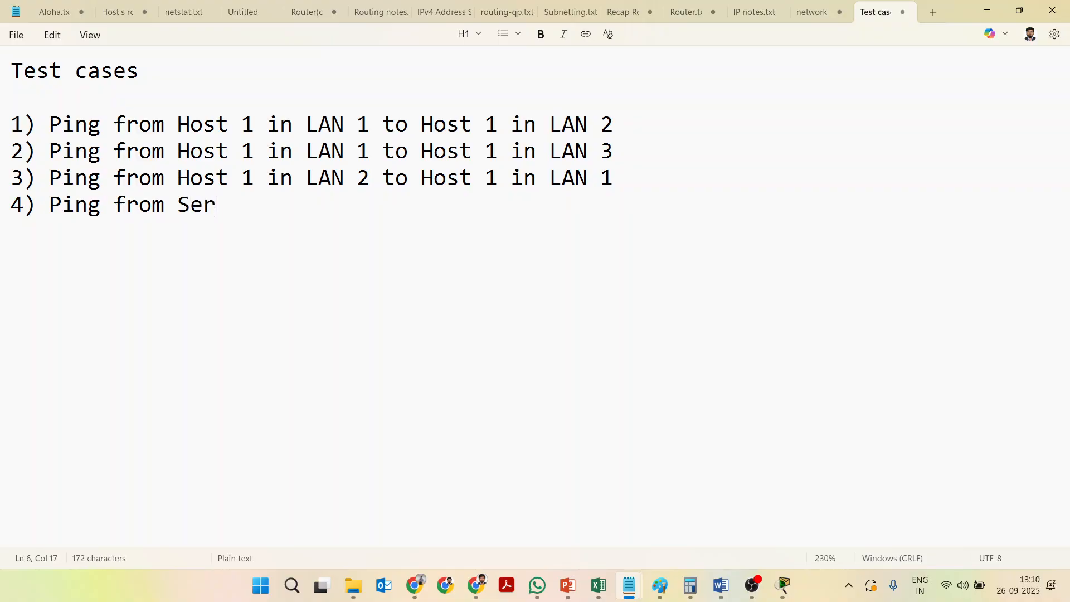
pyautogui.write('ver in LAN ')
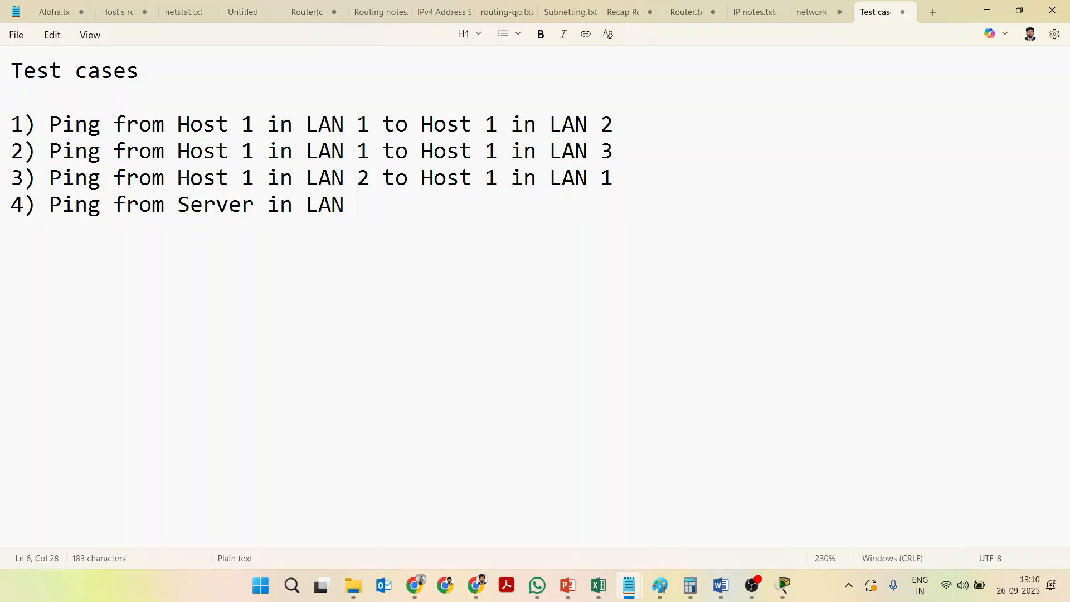
pyautogui.write('3 to Host 1 ')
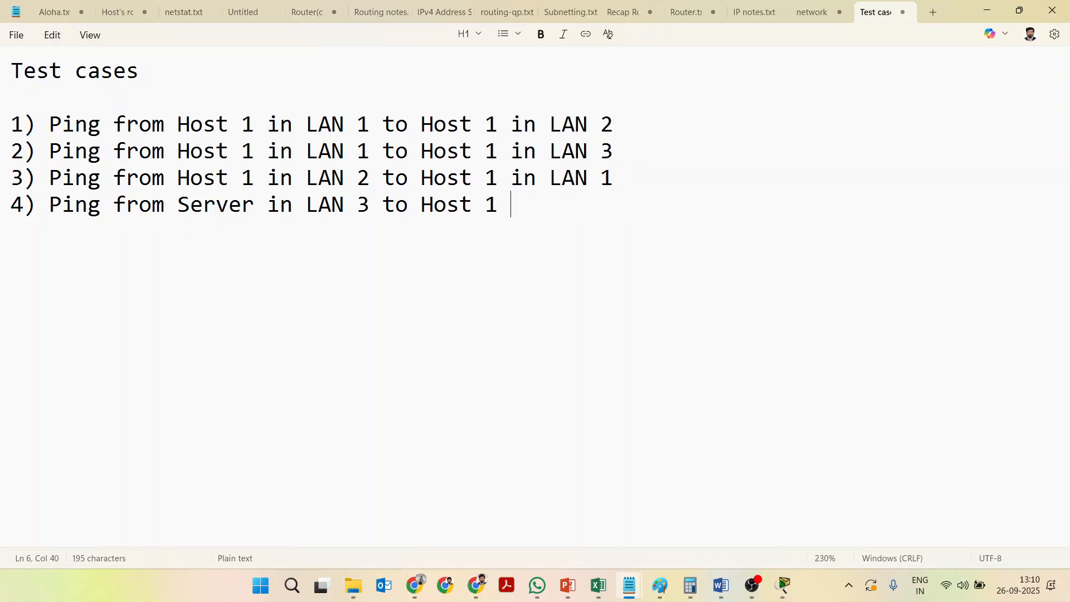
pyautogui.write('in LAN 1')
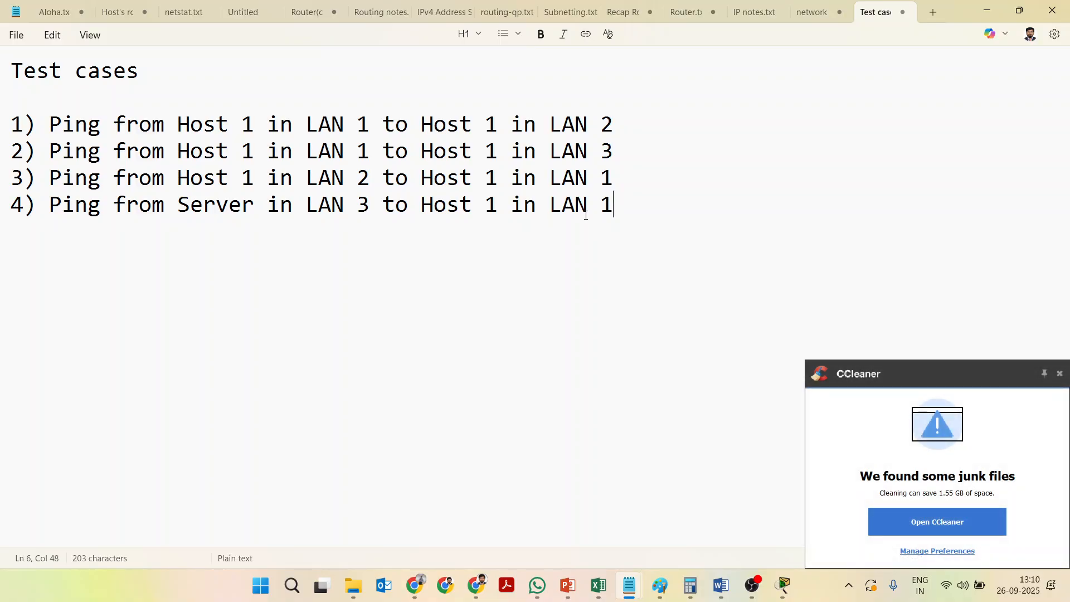
# - Insert the address (192.168.1.1) after the source Host 1 in the first test case
pyautogui.click(256, 124)
pyautogui.write('(19')
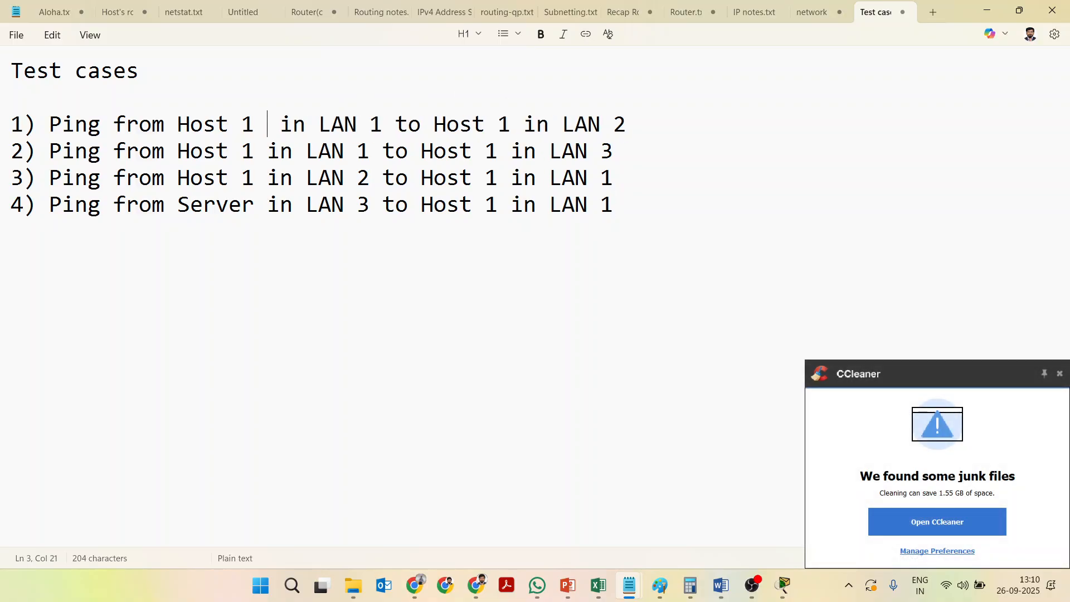
pyautogui.write('2.1681')
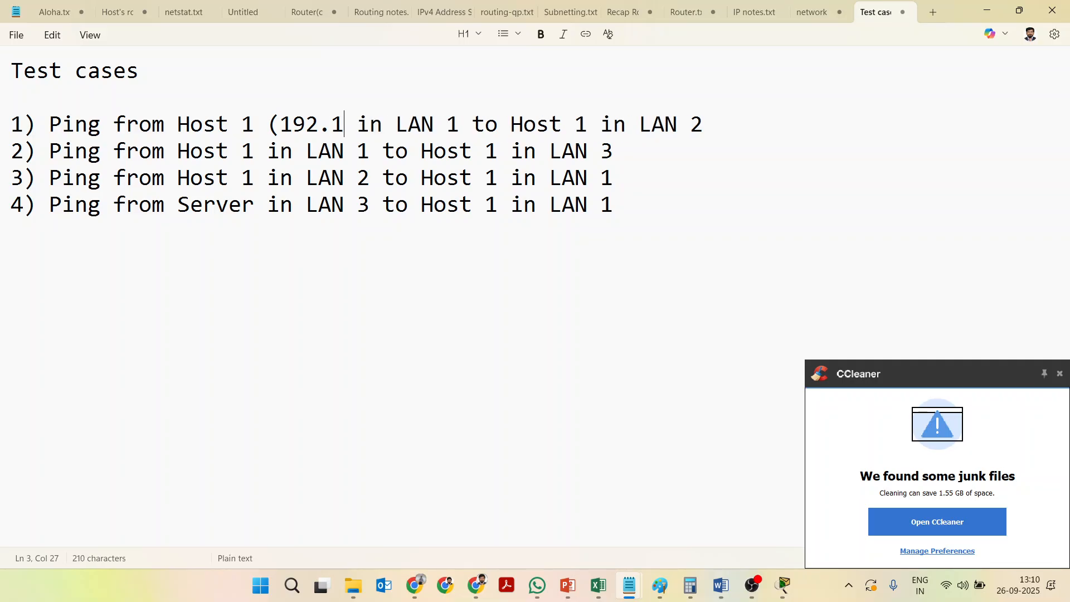
pyautogui.press('BackSpace')
pyautogui.write('.1.1')
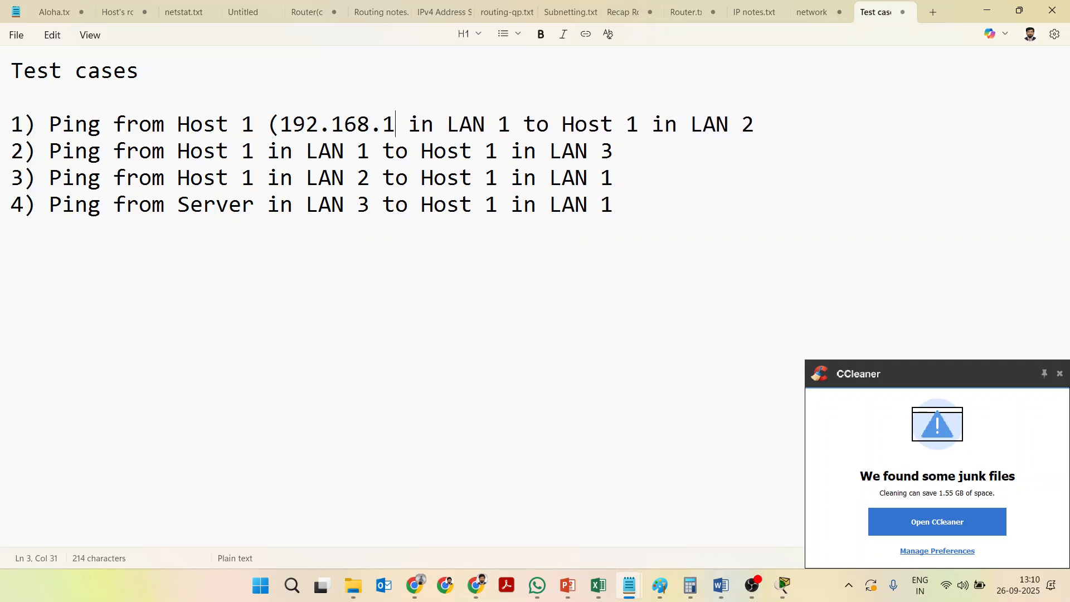
pyautogui.write(')')
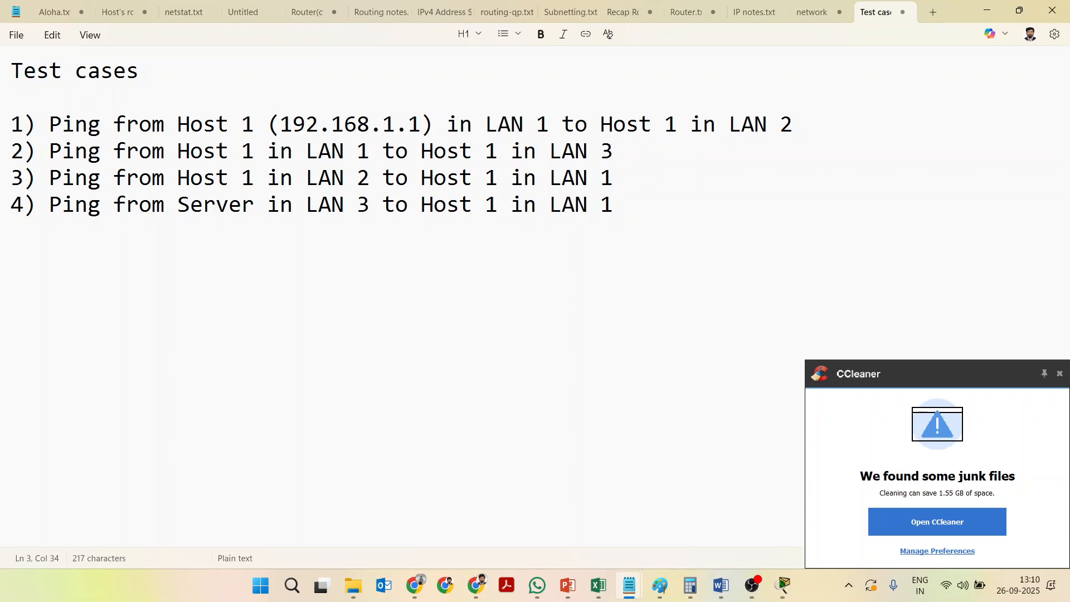
# - Copy the source address to the destination Host 1 in test case 1 and change it to (192.168.2.1)
pyautogui.moveTo(443, 121); pyautogui.dragTo(271, 127)
pyautogui.hotkey('ctrl', 'c')
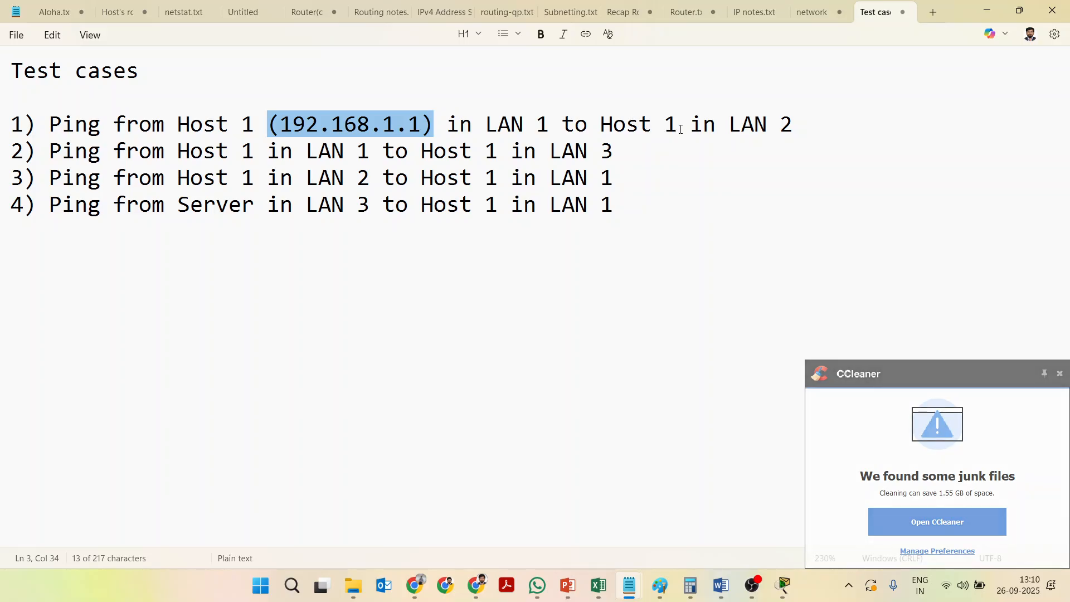
pyautogui.click(678, 124)
pyautogui.hotkey('ctrl', 'v')
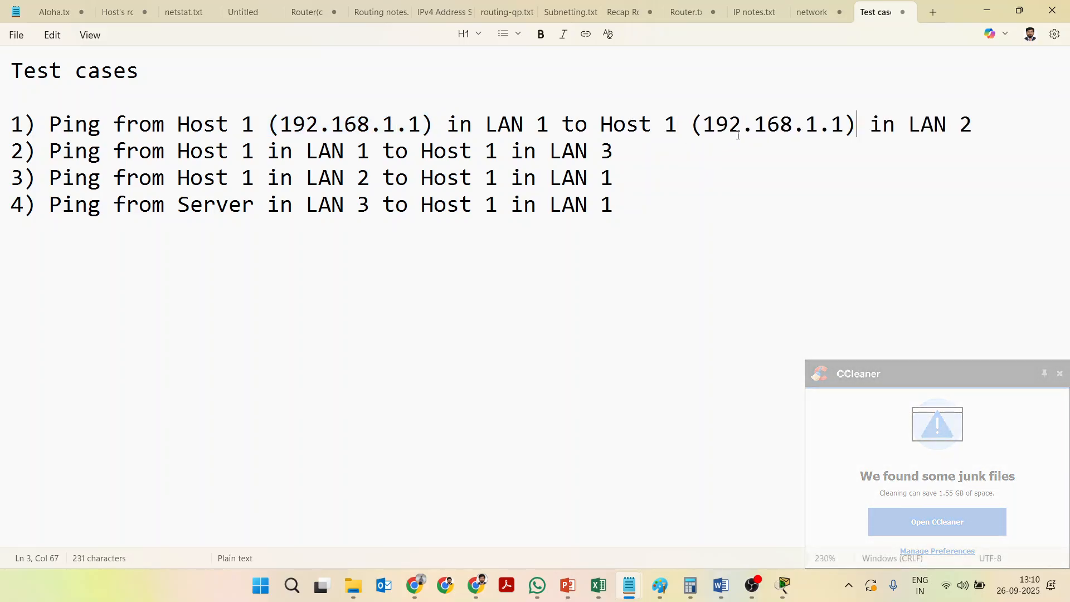
pyautogui.click(817, 125)
pyautogui.hotkey('shift', 'Left')
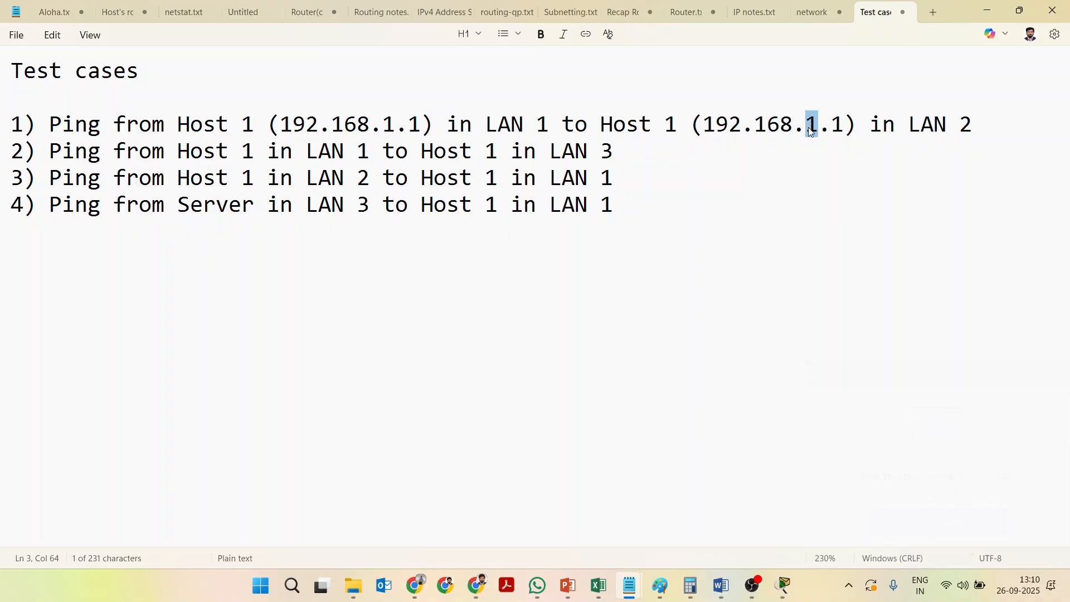
pyautogui.write('2')
# - Correct both addresses in test case 1 to 192.168.1.2 for the source and 192.168.2.2 for the destination
pyautogui.click(394, 124)
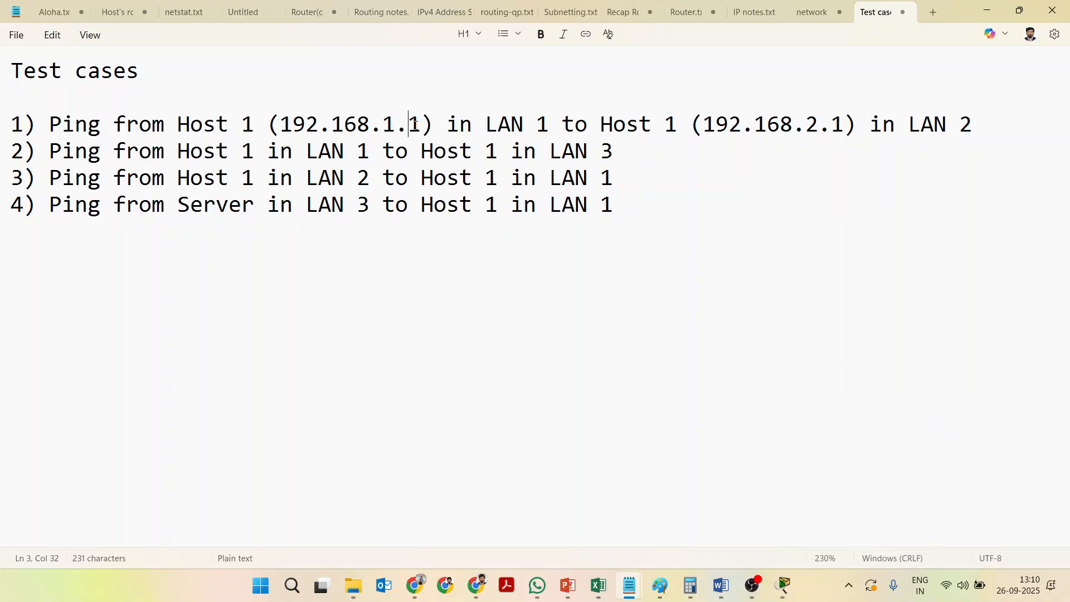
pyautogui.hotkey('shift', 'Right')
pyautogui.write('2')
pyautogui.click(837, 124)
pyautogui.hotkey('shift', 'Right')
pyautogui.write('2')
# - Copy the address (192.168.1.2) from test case 1 to the source Host 1 in test case 2, including both parentheses
pyautogui.moveTo(283, 124); pyautogui.dragTo(435, 117)
pyautogui.hotkey('ctrl', 'c')
pyautogui.click(272, 150)
pyautogui.hotkey('ctrl', 'v')
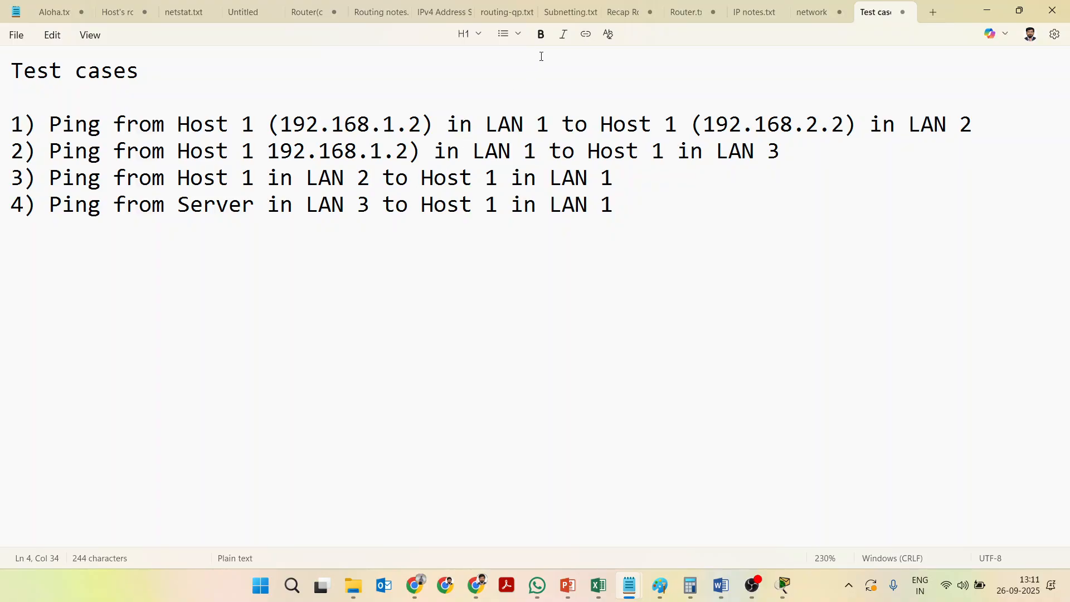
pyautogui.click(264, 148)
pyautogui.write('(')
# - Copy the source address to the destination Host 1 in test case 2 and change it to (192.168.3.2)
pyautogui.moveTo(268, 146)
pyautogui.mouseDown()
pyautogui.moveTo(422, 150)
pyautogui.moveTo(277, 151)
pyautogui.mouseUp()
pyautogui.click(425, 151)
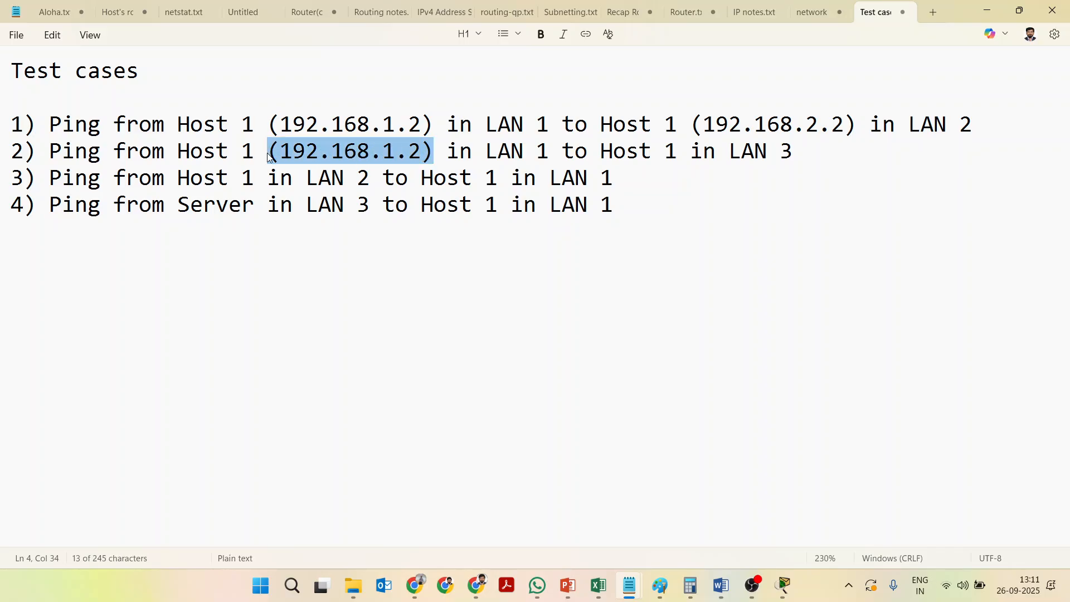
pyautogui.click(828, 151)
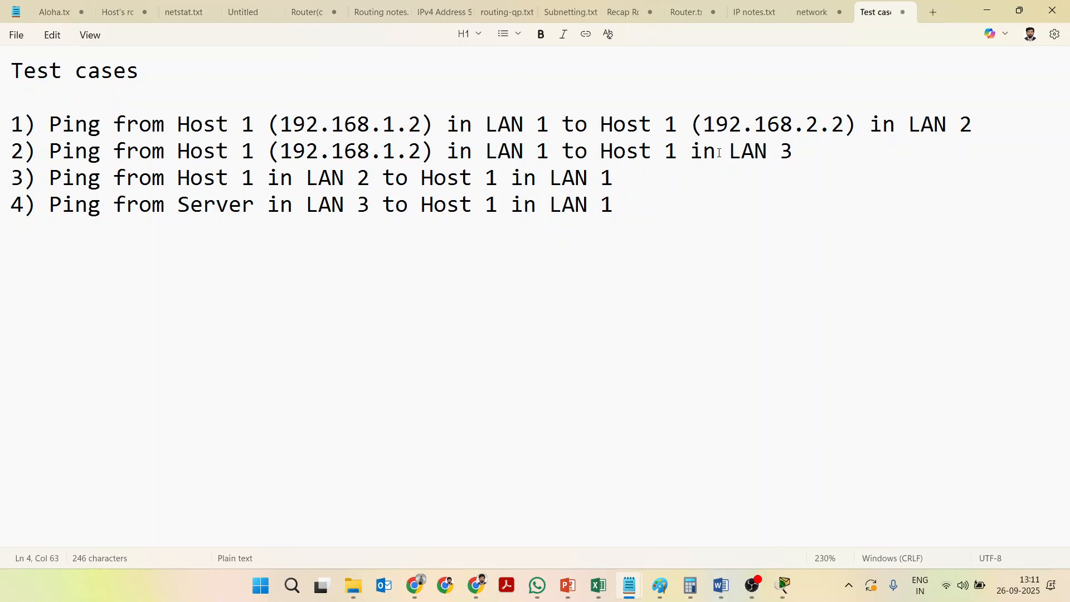
pyautogui.click(691, 151)
pyautogui.write('(192.168.1.2)')
pyautogui.moveTo(807, 151); pyautogui.dragTo(815, 151)
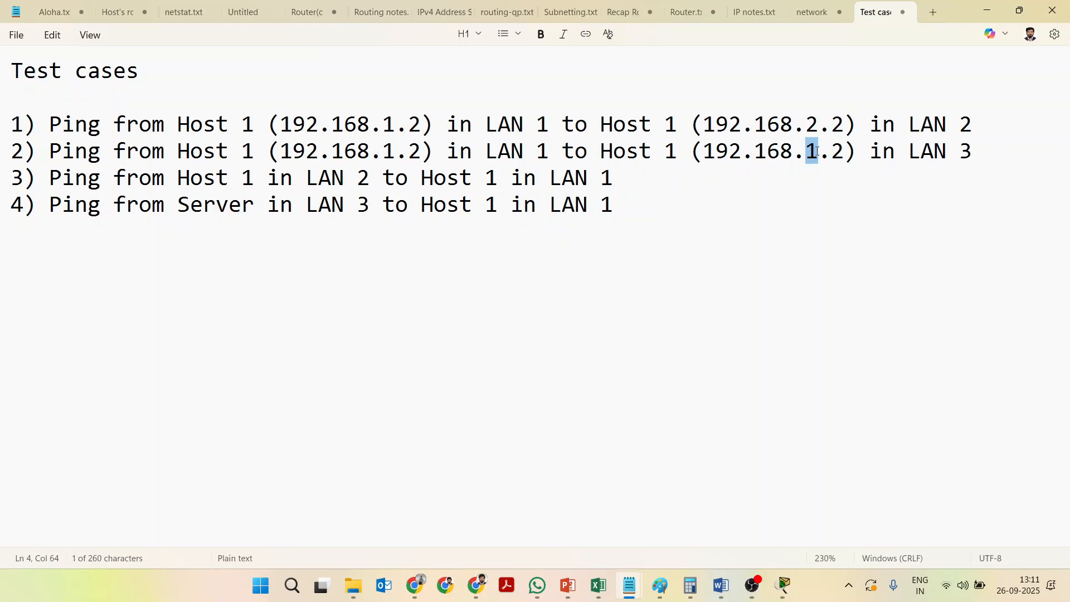
pyautogui.write('3')
# - Copy the LAN 2 address (192.168.2.2) from test case 1 to the source Host 1 in test case 3
pyautogui.click(395, 178)
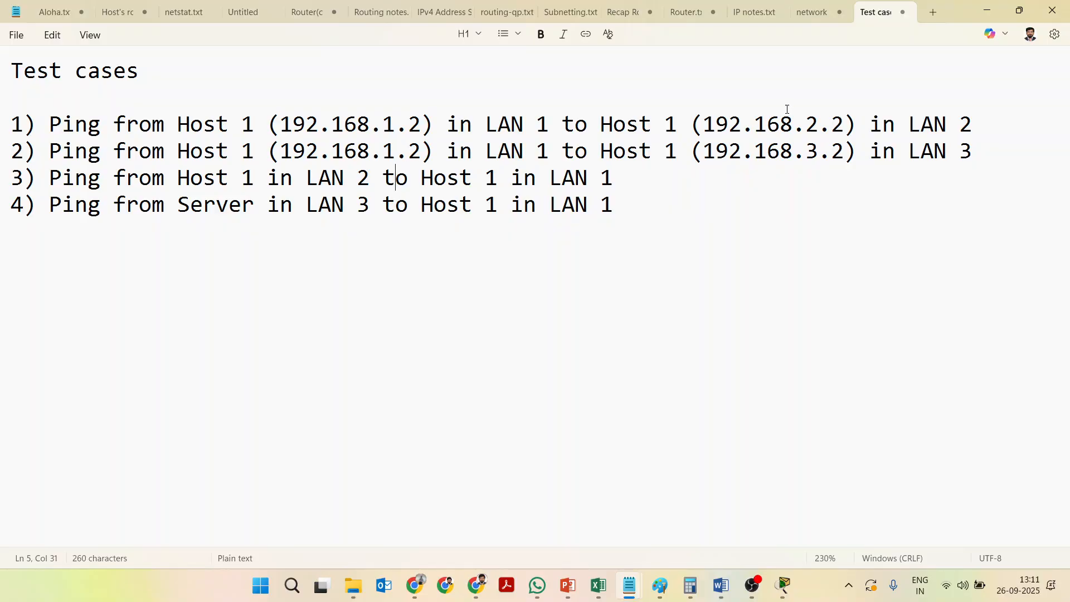
pyautogui.moveTo(691, 127); pyautogui.dragTo(869, 127)
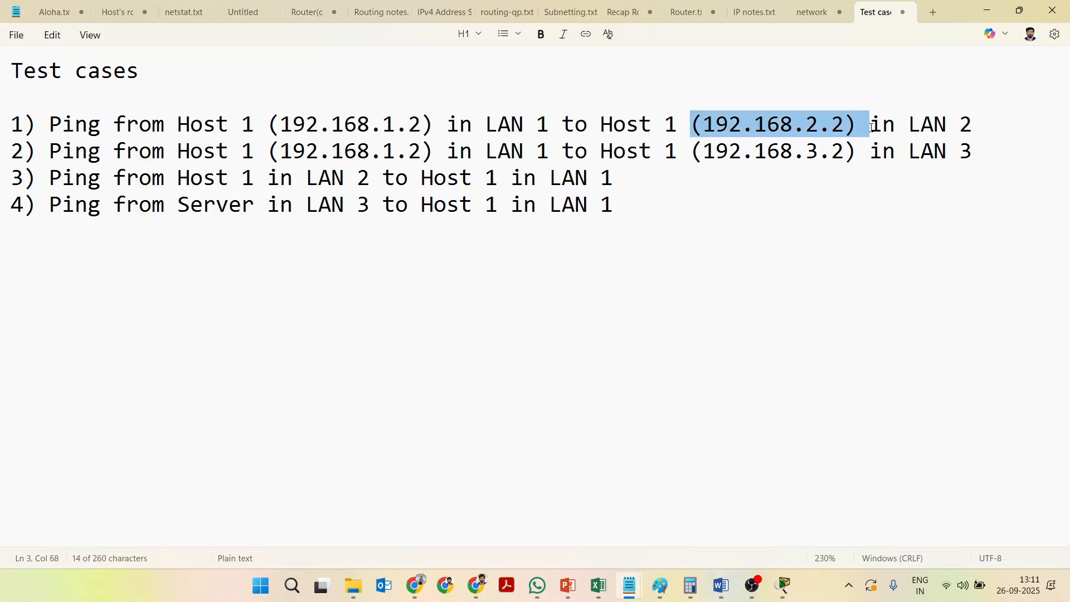
pyautogui.hotkey('ctrl', 'c')
pyautogui.click(268, 179)
pyautogui.hotkey('ctrl', 'v')
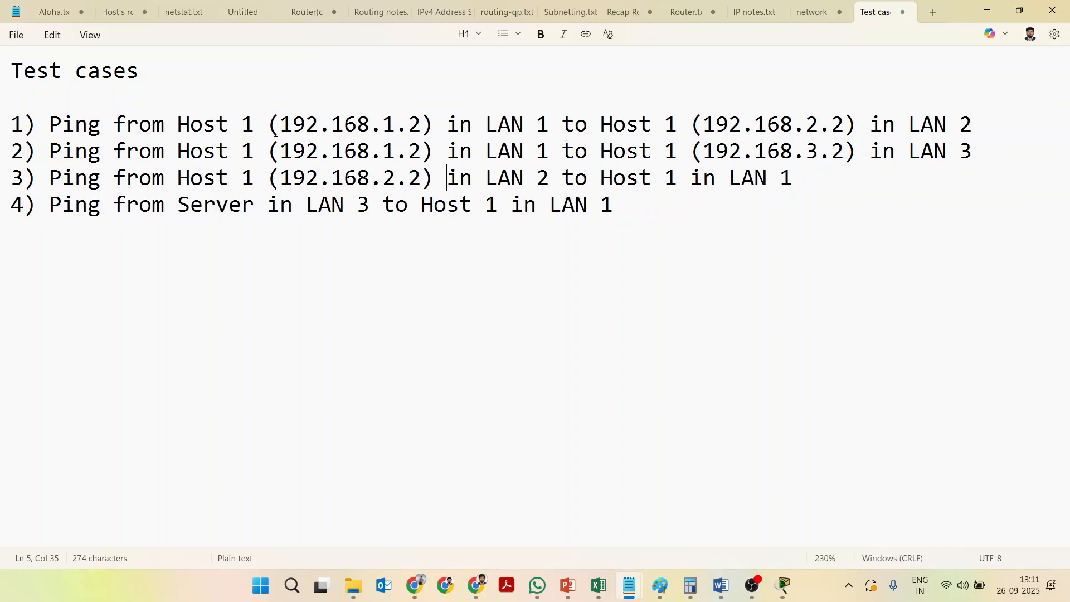
# - Copy the LAN 1 address (192.168.1.2) from test case 1 to the destination Host 1 in test case 3
pyautogui.moveTo(270, 125); pyautogui.dragTo(435, 124)
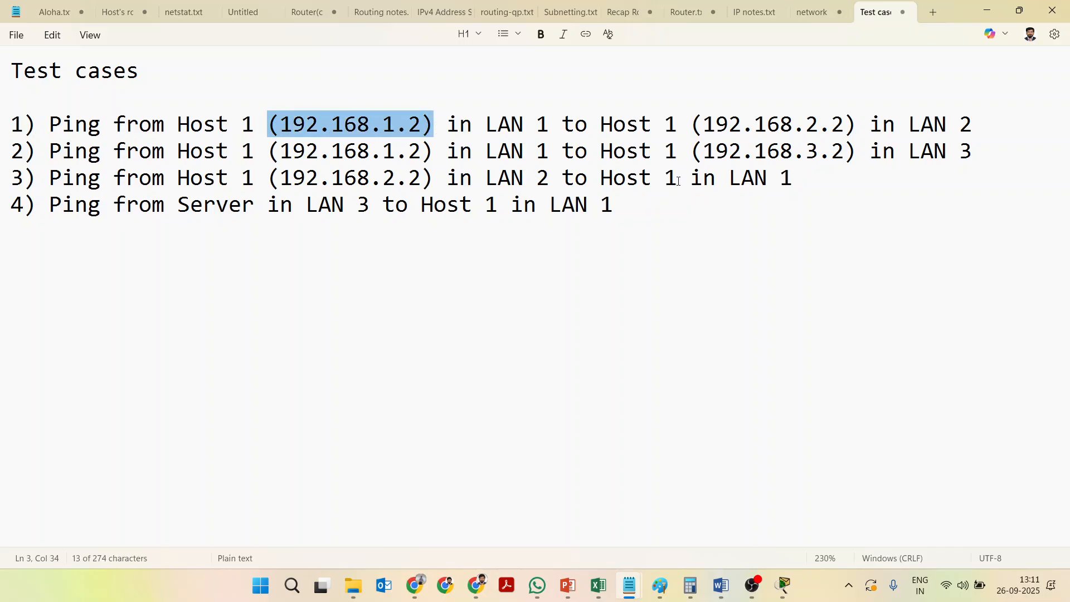
pyautogui.hotkey('ctrl', 'c')
pyautogui.click(691, 179)
pyautogui.hotkey('ctrl', 'v')
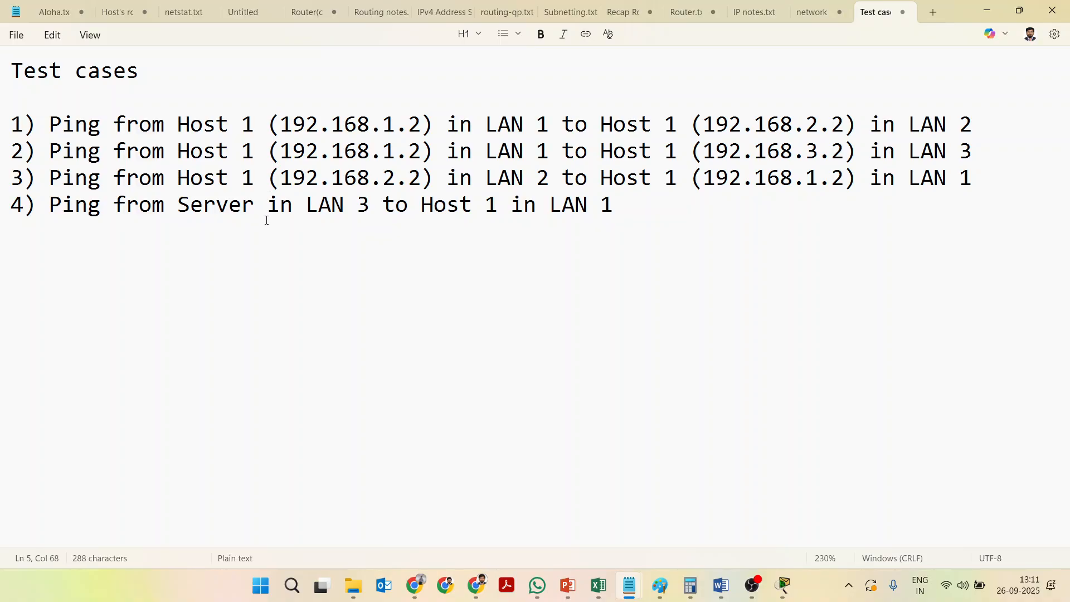
# - Copy the address (192.168.3.2) from test case 2 to Server in test case 4 and change it to (192.168.3.3)
pyautogui.click(267, 208)
pyautogui.moveTo(691, 151); pyautogui.dragTo(858, 152)
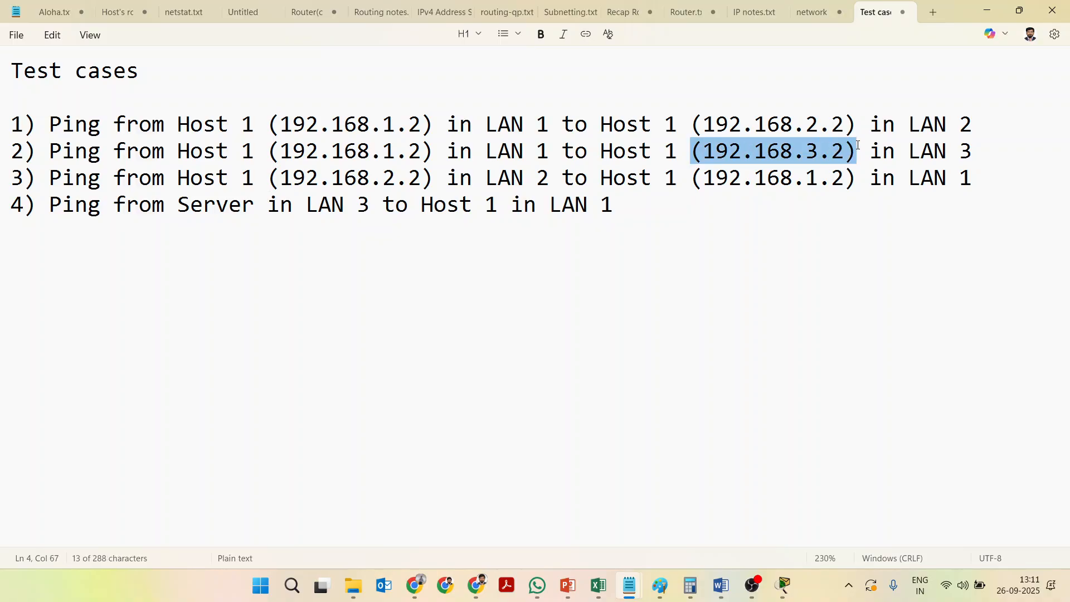
pyautogui.hotkey('ctrl', 'c')
pyautogui.click(267, 205)
pyautogui.hotkey('ctrl', 'v')
pyautogui.moveTo(409, 205); pyautogui.dragTo(417, 206)
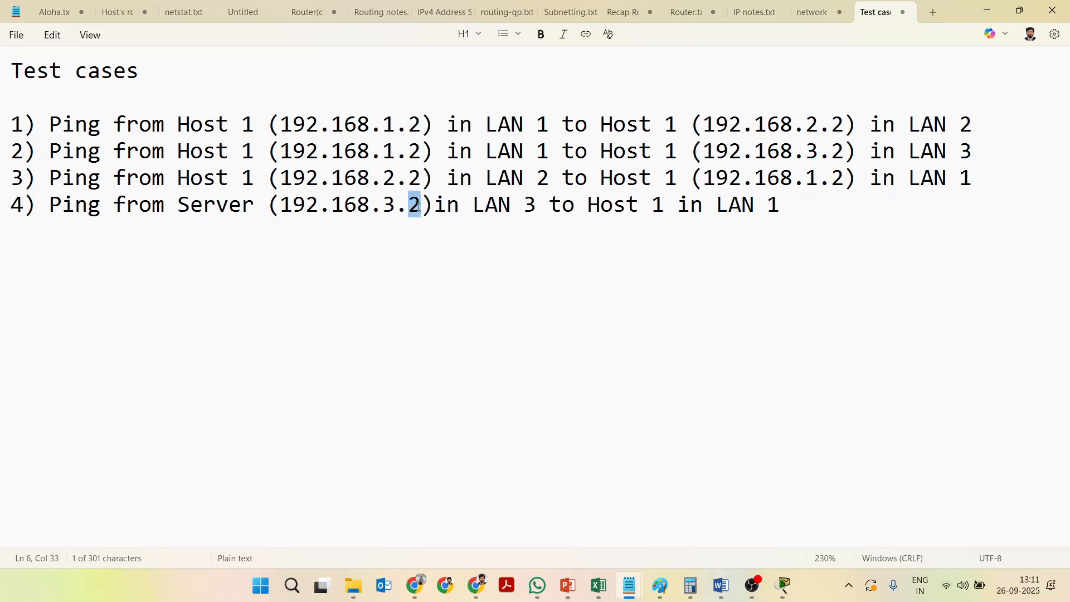
pyautogui.write('3')
pyautogui.press('Right')
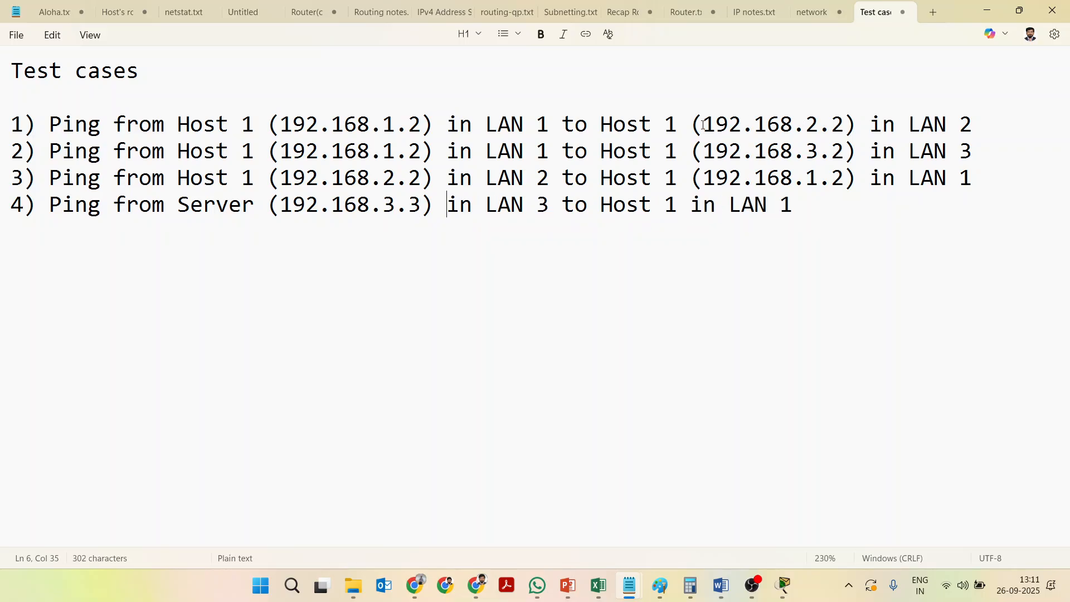
# - Copy the LAN 1 address (192.168.1.2) to the destination Host 1 in test case 4 and leave a blank line below it
pyautogui.click(699, 119)
pyautogui.moveTo(694, 177); pyautogui.dragTo(858, 178)
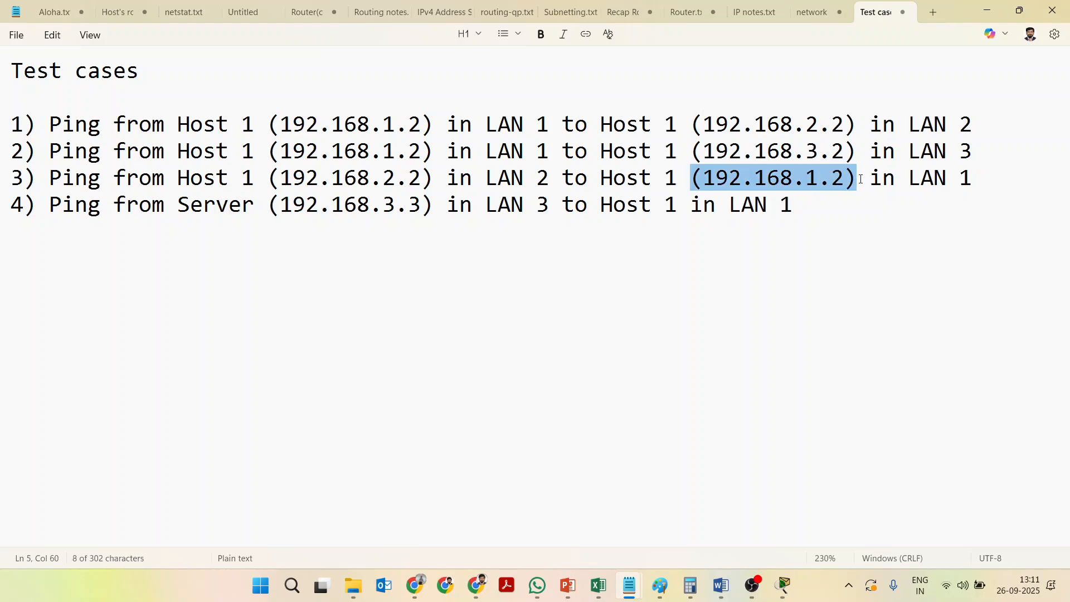
pyautogui.click(689, 200)
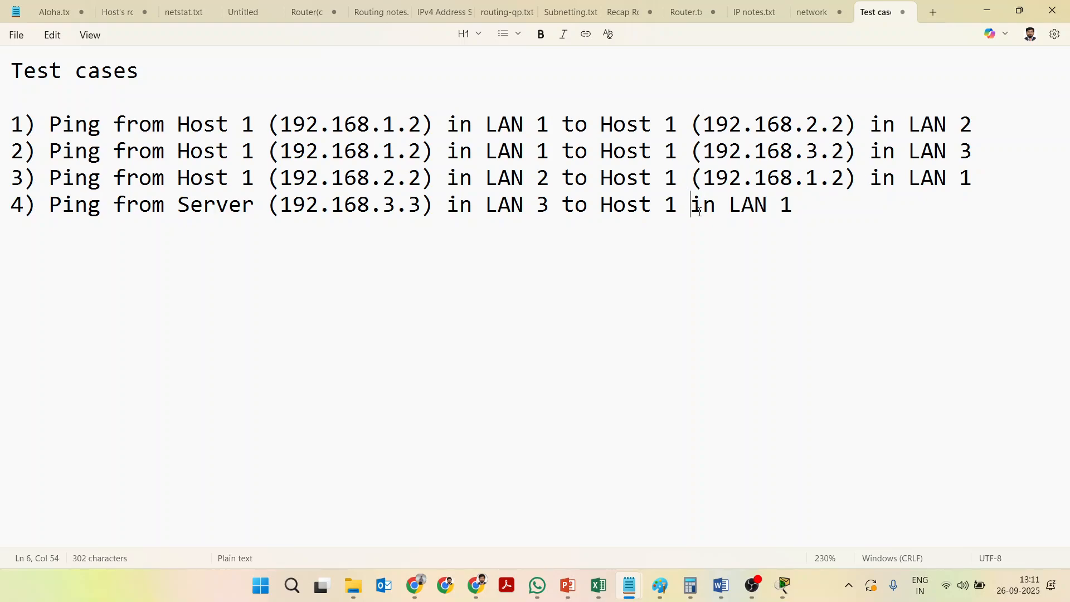
pyautogui.hotkey('ctrl', 'v')
pyautogui.click(1002, 209)
pyautogui.press('Return')
pyautogui.press('Return')
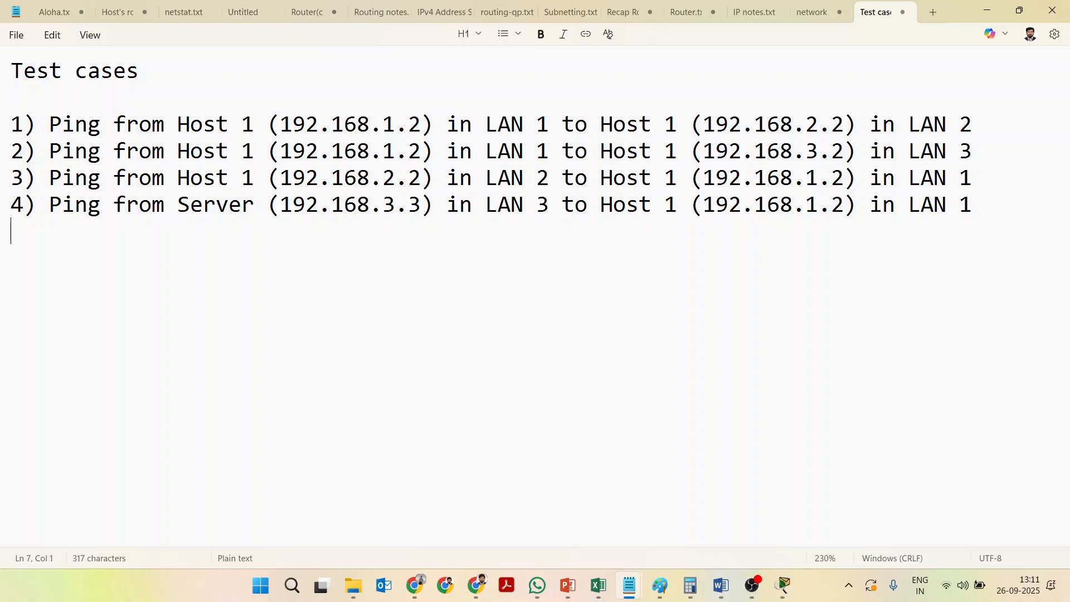
pyautogui.write('5) Ping')
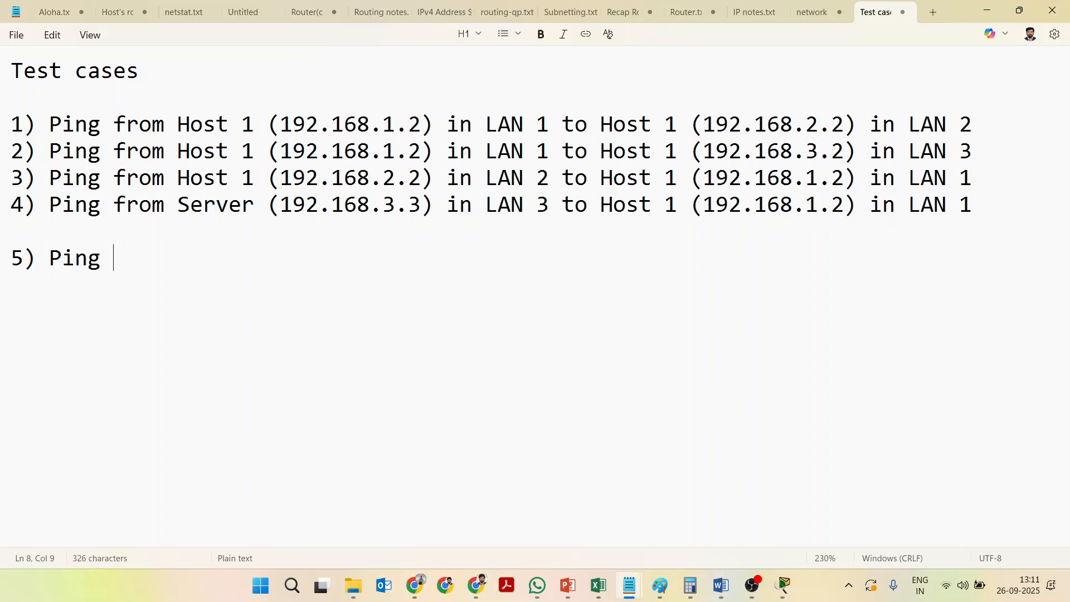
pyautogui.press('BackSpace')
pyautogui.press('BackSpace')
pyautogui.press('BackSpace')
pyautogui.press('BackSpace')
pyautogui.press('BackSpace')
pyautogui.press('BackSpace')
pyautogui.press('BackSpace')
pyautogui.press('BackSpace')
pyautogui.write('Addition')
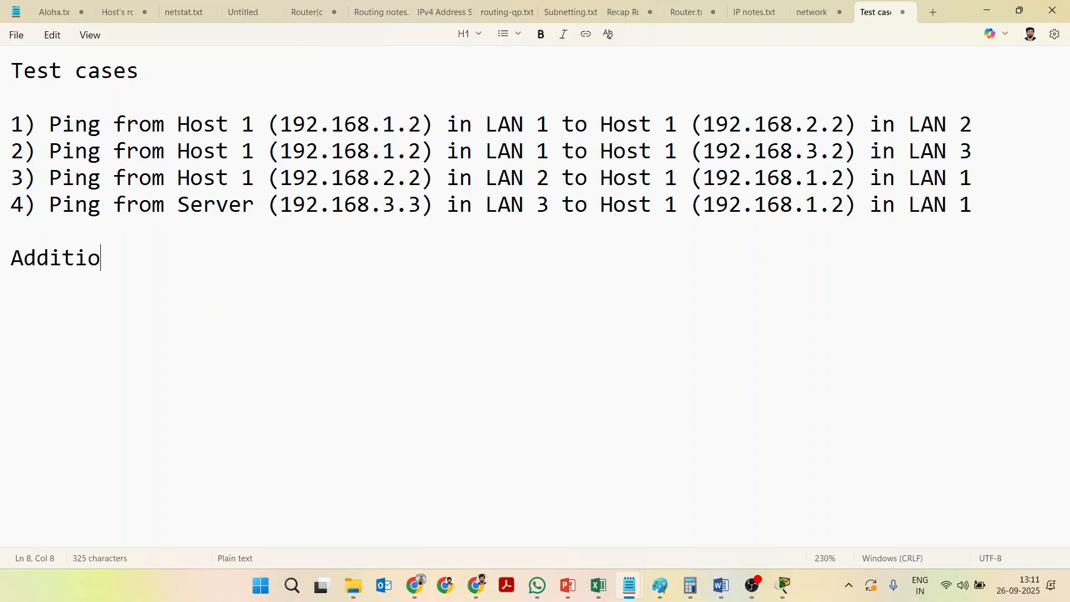
# - Write test case 5 on its own line: "5) Ping from Host 1 in LAN 1 to R2 interface"
pyautogui.press('Up')
pyautogui.press('Return')
pyautogui.write('5')
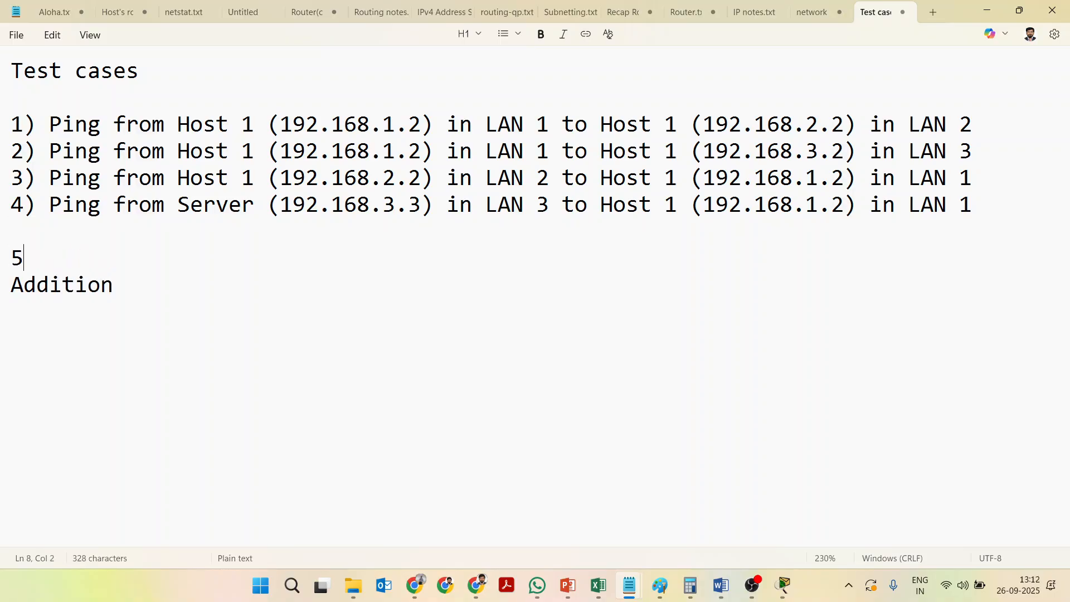
pyautogui.write(') Ping from ')
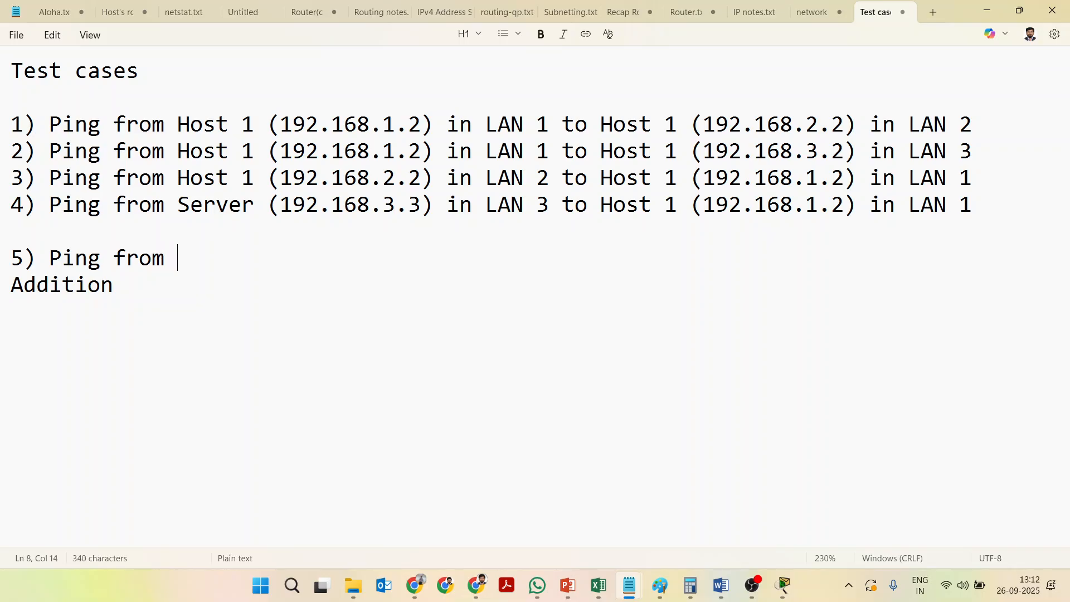
pyautogui.write('Host 1 in LAN 1 to ')
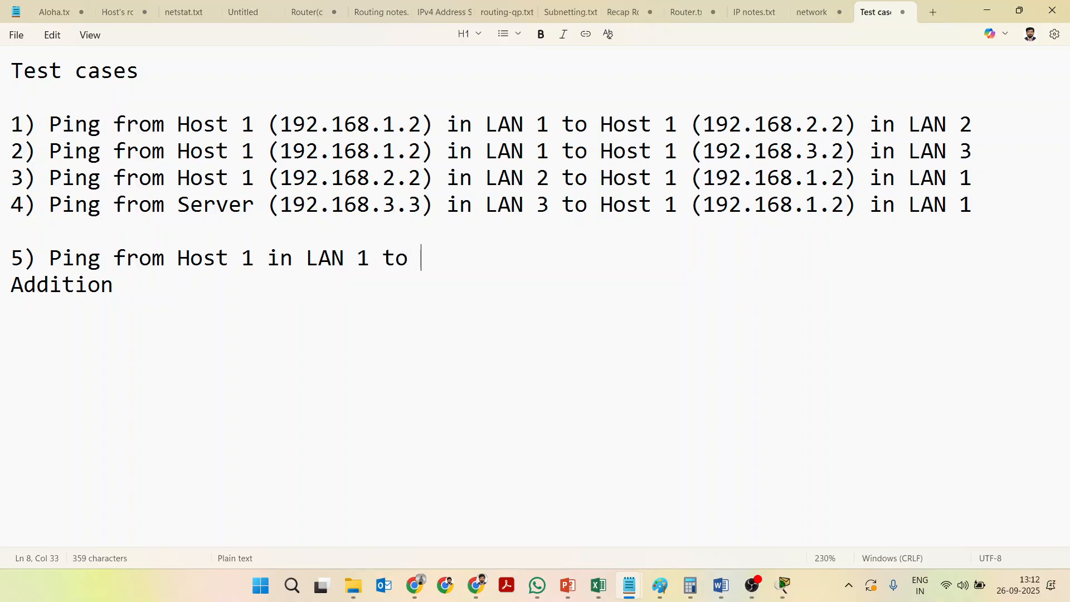
pyautogui.write('R')
pyautogui.write('2 on')
pyautogui.press('BackSpace')
pyautogui.press('BackSpace')
pyautogui.write('inter')
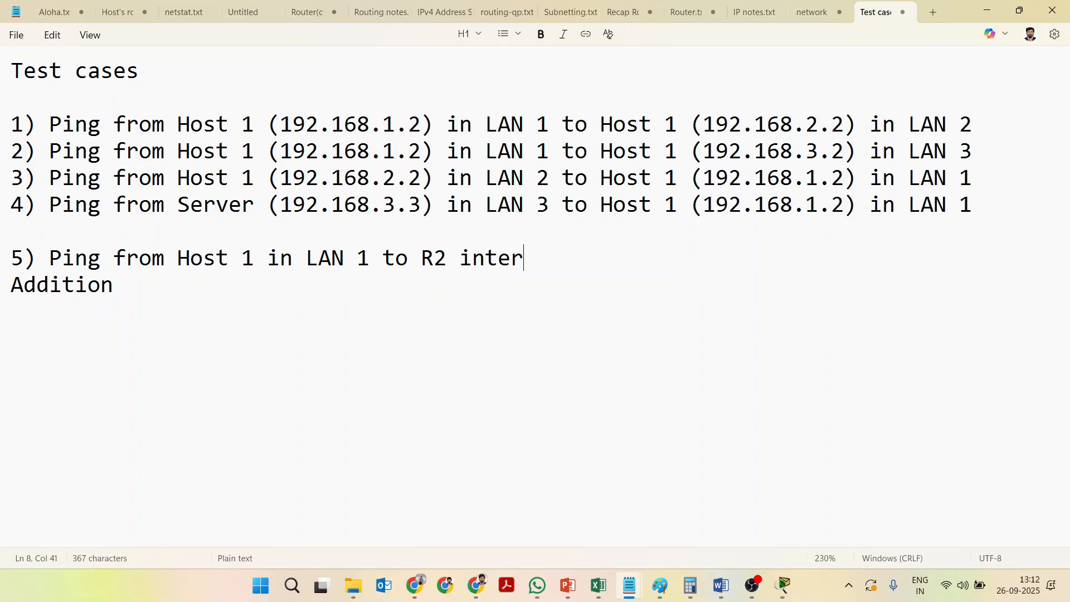
pyautogui.write('face')
# - Add test case 6 below test case 5: "6) Ping from Host 1 in LAN 1 to R3 interface"
pyautogui.press('Return')
pyautogui.write('6) Ping ro')
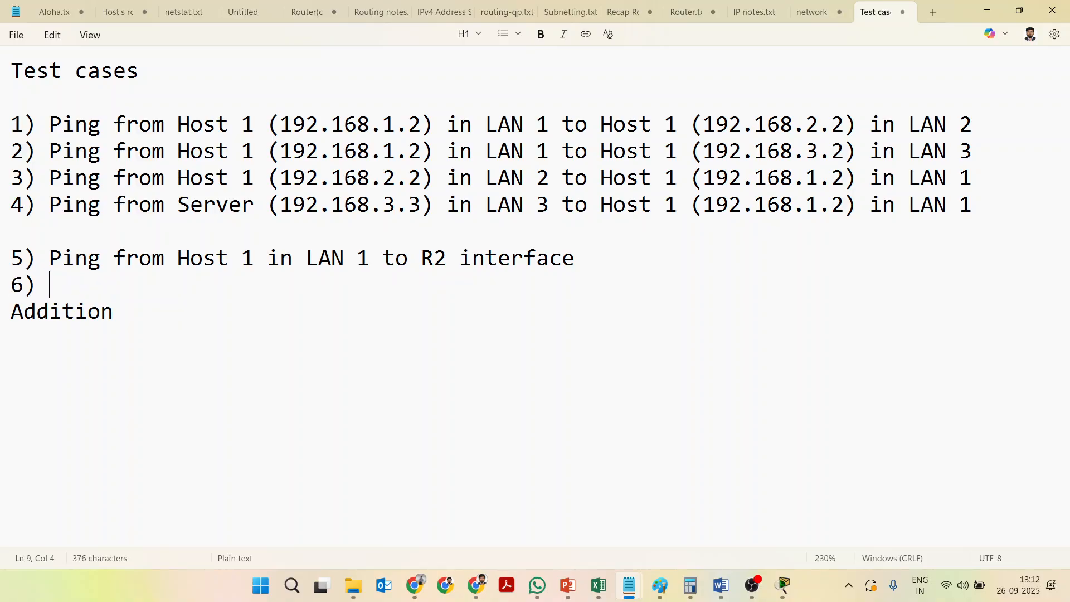
pyautogui.press('BackSpace')
pyautogui.press('BackSpace')
pyautogui.write('from Host')
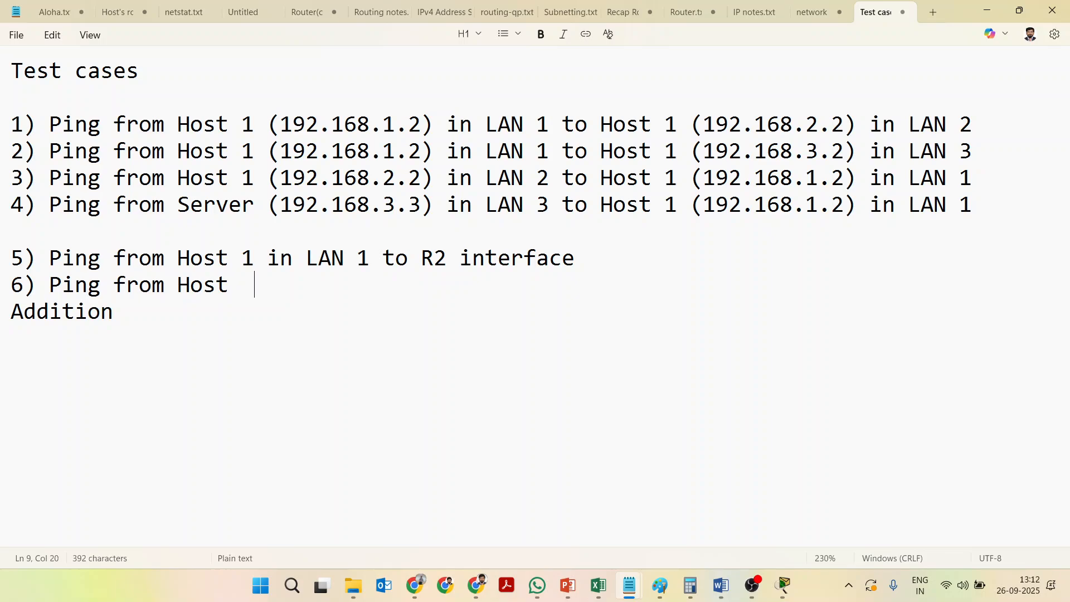
pyautogui.press('BackSpace')
pyautogui.write('1 in LAN 1 to R')
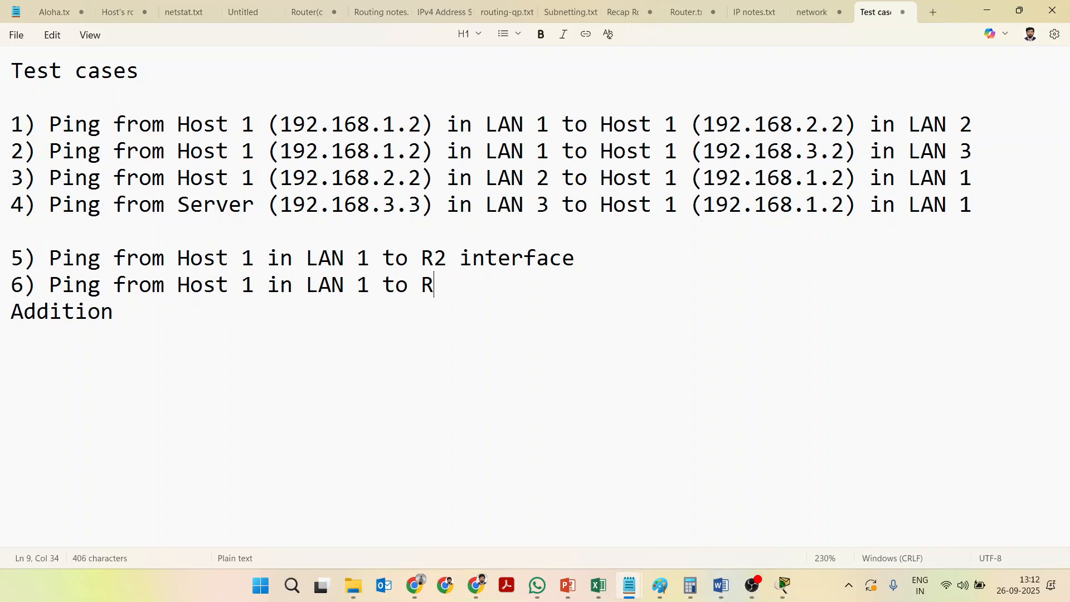
pyautogui.write('3 interface')
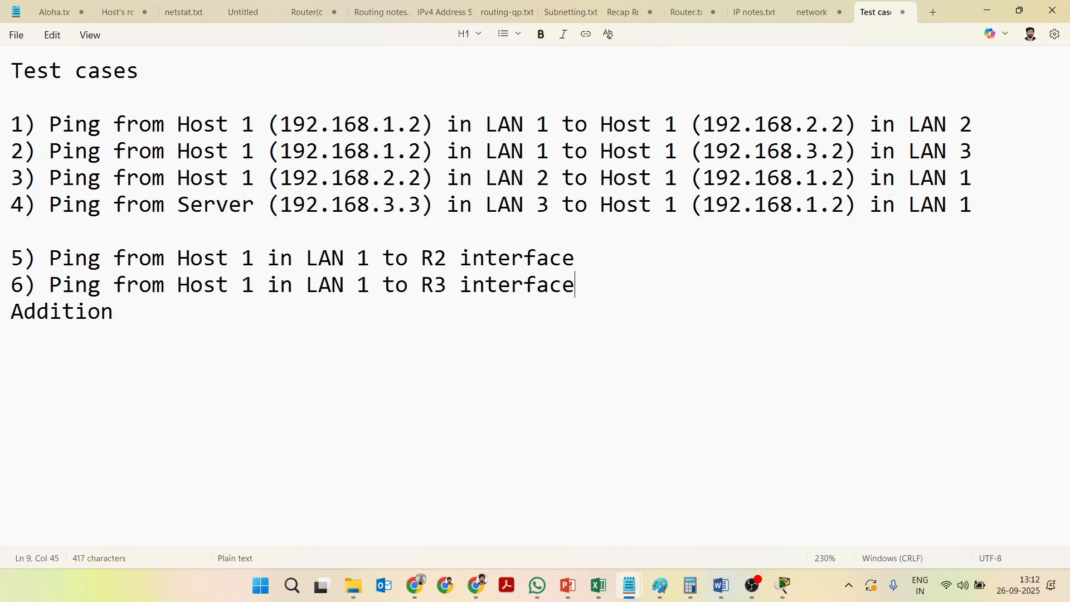
# - Append the interface address (10.0.0.2) to test case 5 and (11.0.0.2) to test case 6
pyautogui.click(585, 267)
pyautogui.press('BackSpace')
pyautogui.write('(10.0.02')
pyautogui.press('BackSpace')
pyautogui.write('.2)')
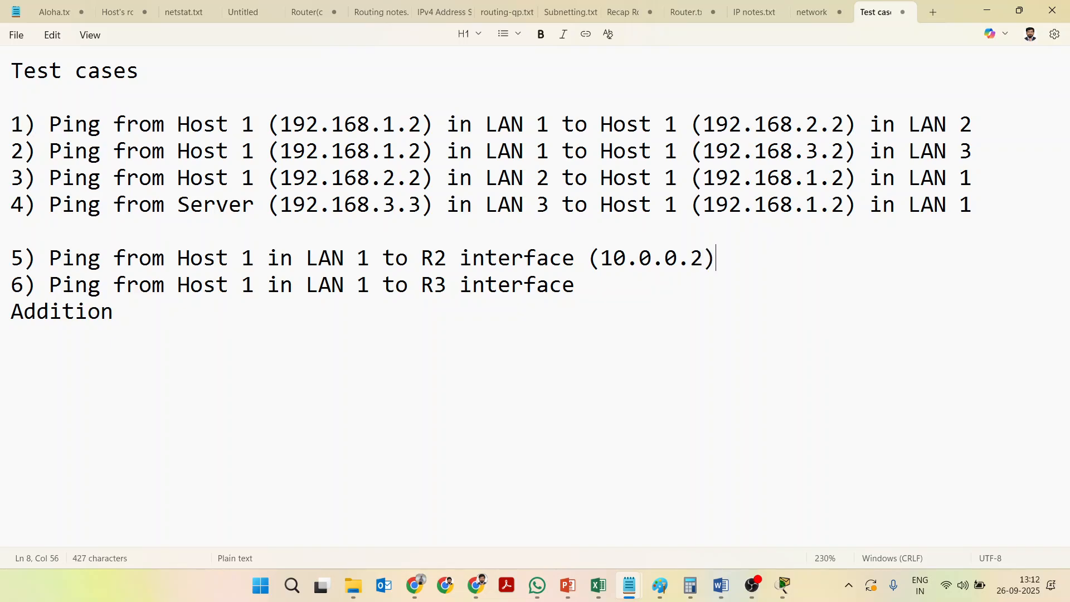
pyautogui.press('Down')
pyautogui.write('(11.0.0.')
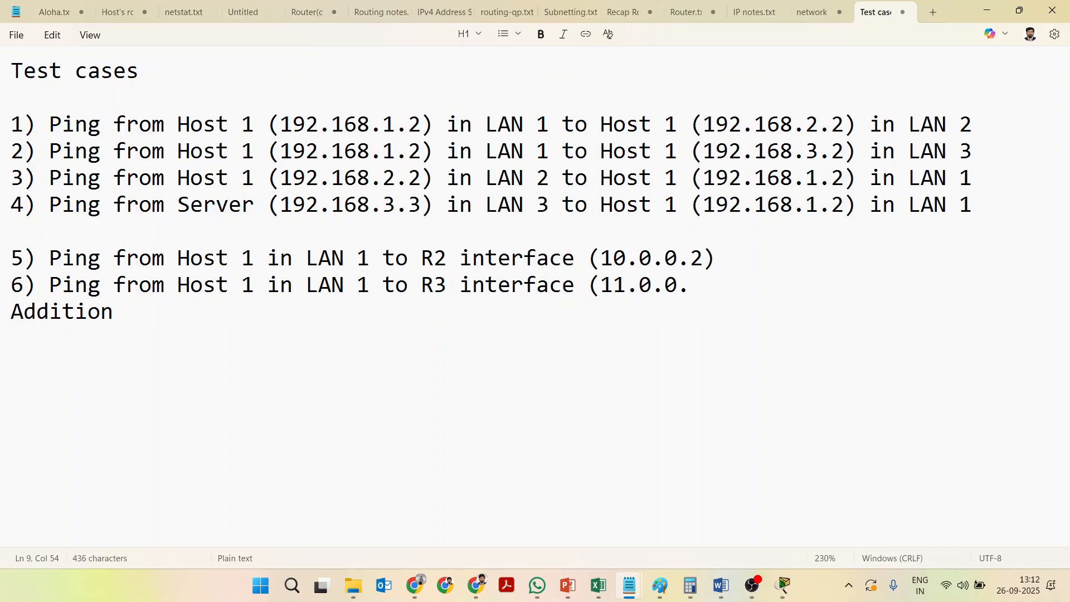
pyautogui.write('2)')
# - Delete the leftover word "Addition" below test case 6 and add blank lines there
pyautogui.press('Down')
pyautogui.press('BackSpace')
pyautogui.press('BackSpace')
pyautogui.press('BackSpace')
pyautogui.press('BackSpace')
pyautogui.press('BackSpace')
pyautogui.press('BackSpace')
pyautogui.press('BackSpace')
pyautogui.press('BackSpace')
pyautogui.press('Return')
pyautogui.press('Return')
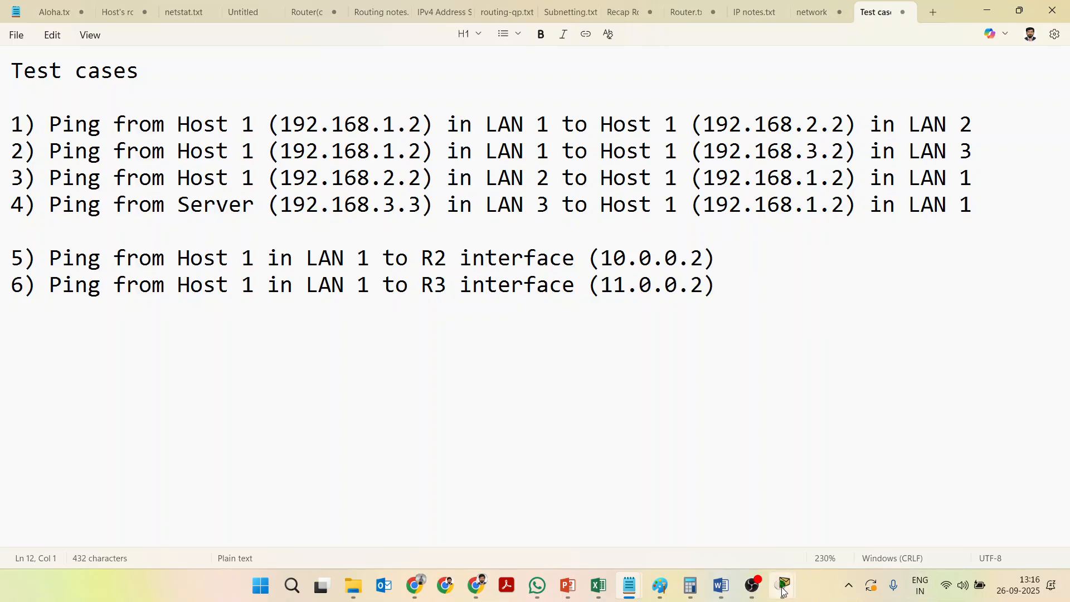
# - Switch to Cisco Packet Tracer to examine the three-LAN topology and return to the test cases in Notepad
pyautogui.moveTo(783, 586)
pyautogui.click(715, 527)
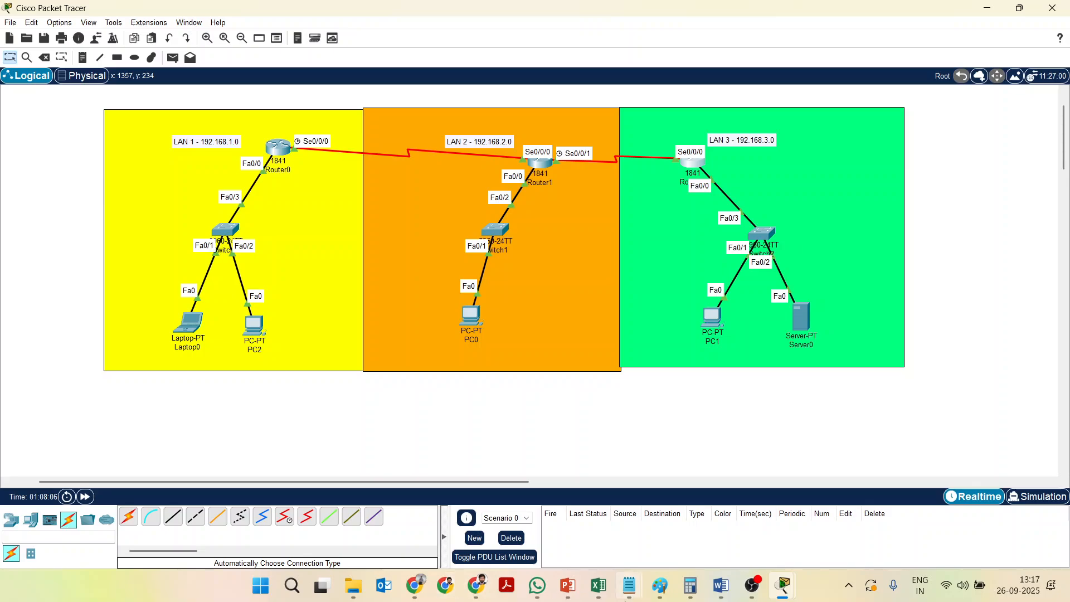
pyautogui.click(639, 595)
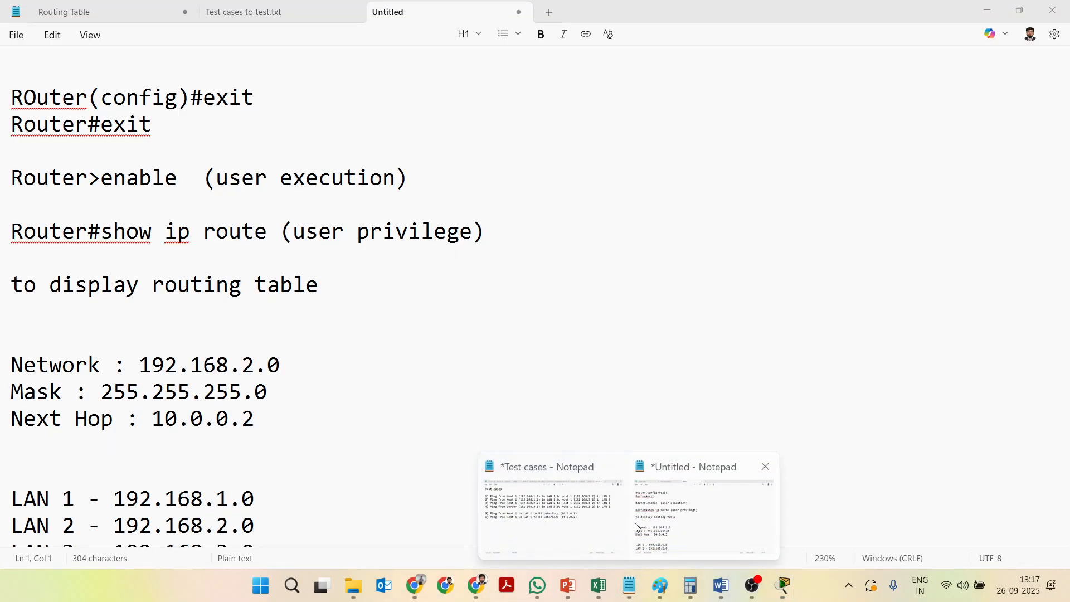
pyautogui.click(544, 521)
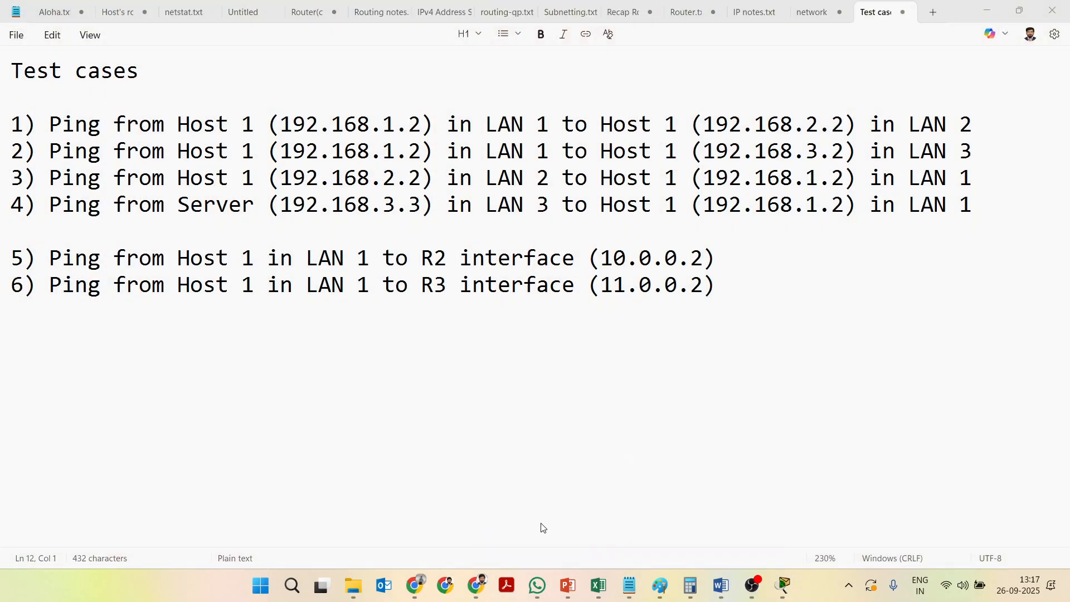
pyautogui.click(387, 246)
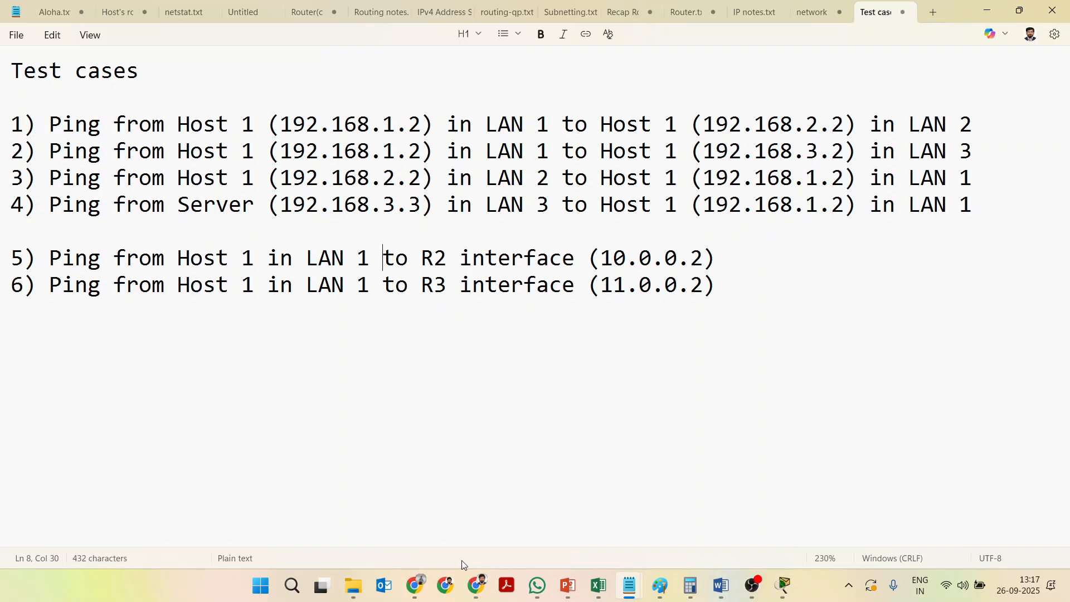
pyautogui.click(788, 363)
pyautogui.click(16, 36)
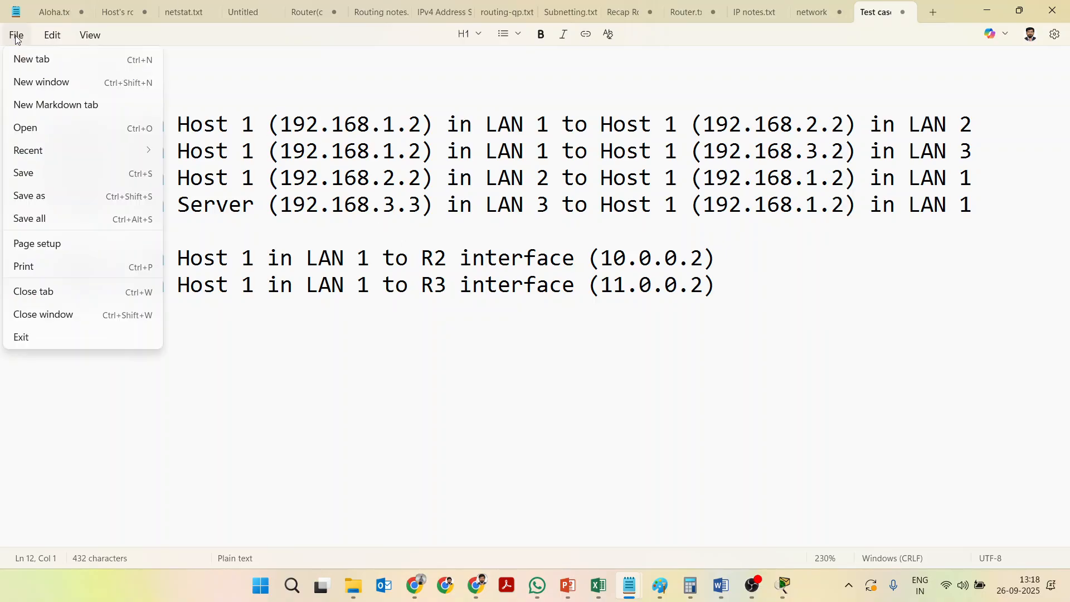
pyautogui.click(249, 79)
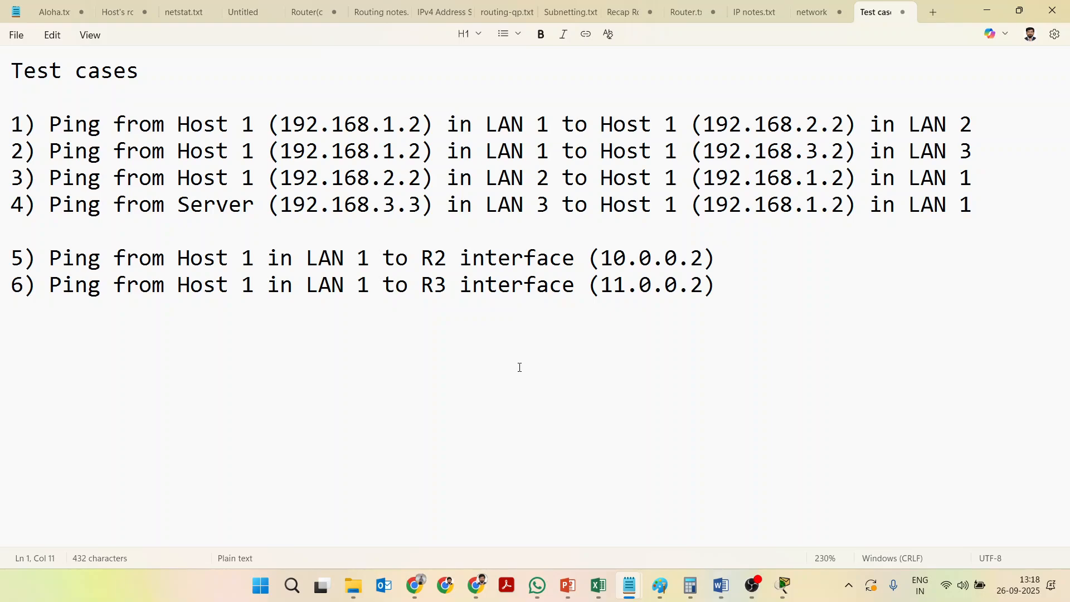
# - Switch to Chrome and look through the course page's lab sections for the router configuration experiment and the "Test cases to test" file
pyautogui.click(477, 585)
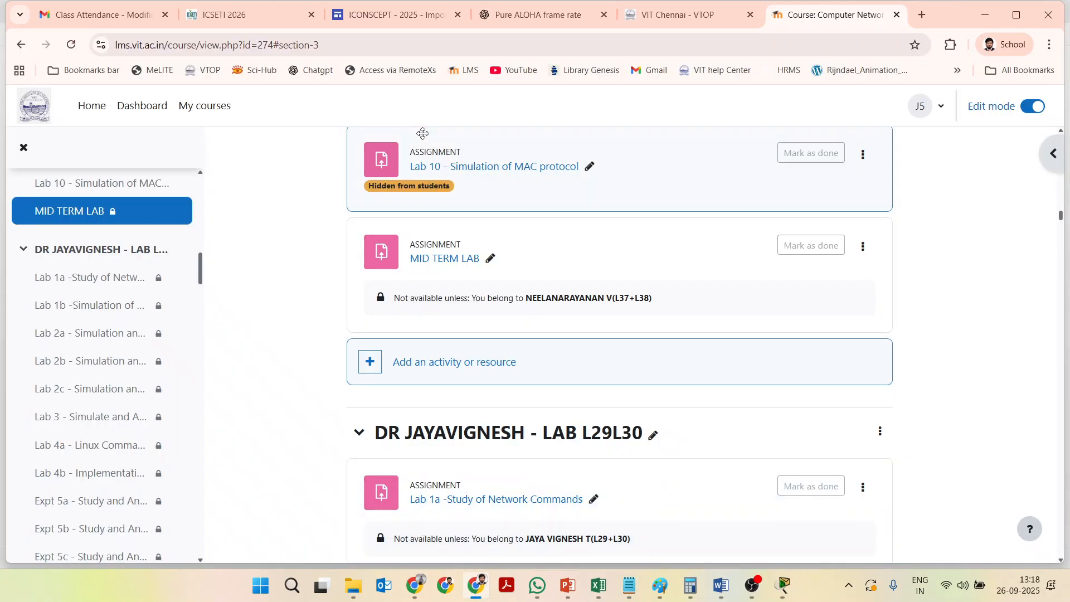
pyautogui.scroll(-10, 771, 379)
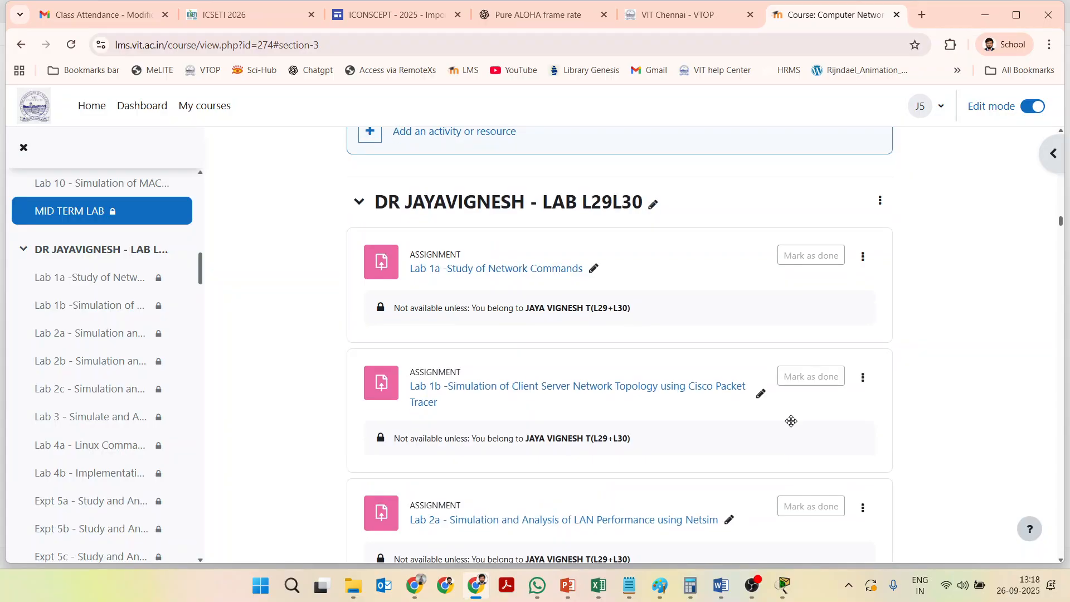
pyautogui.scroll(10, 705, 451)
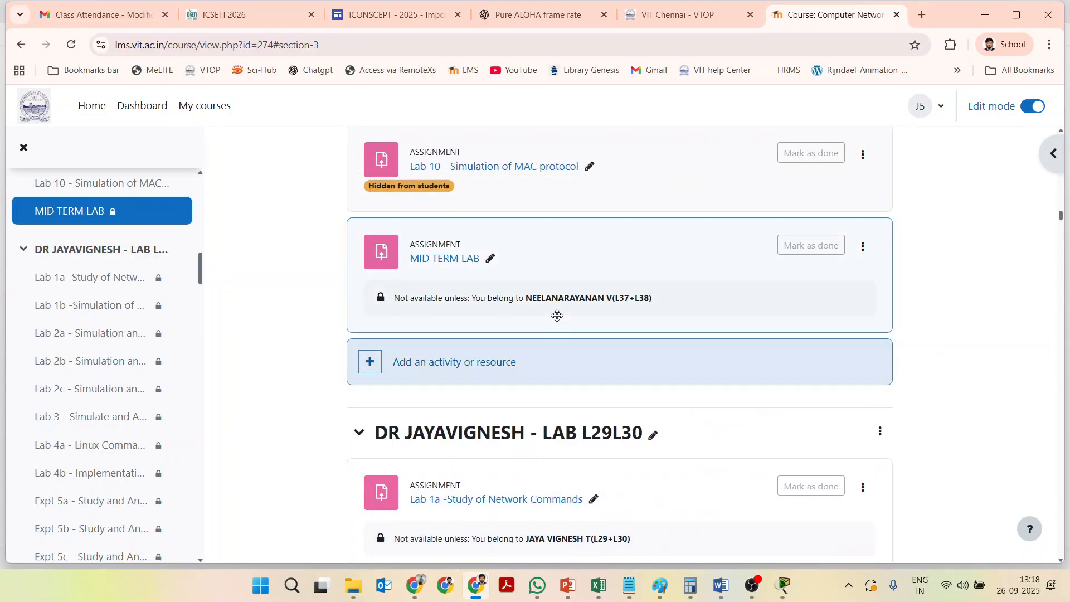
pyautogui.scroll(-12, 635, 425)
pyautogui.scroll(-8, 560, 440)
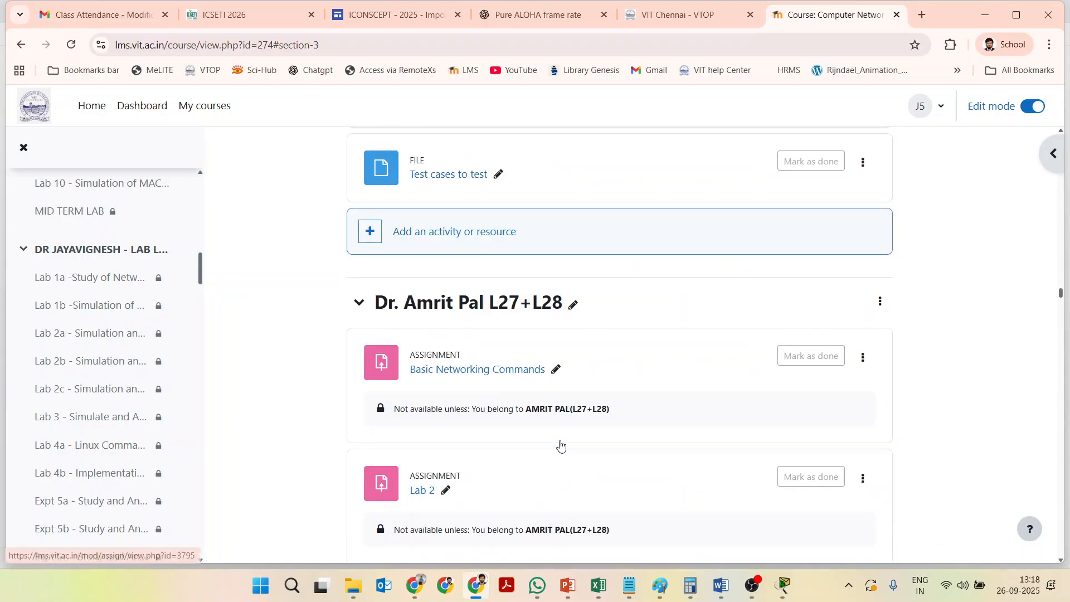
pyautogui.moveTo(749, 166); pyautogui.dragTo(658, 130)
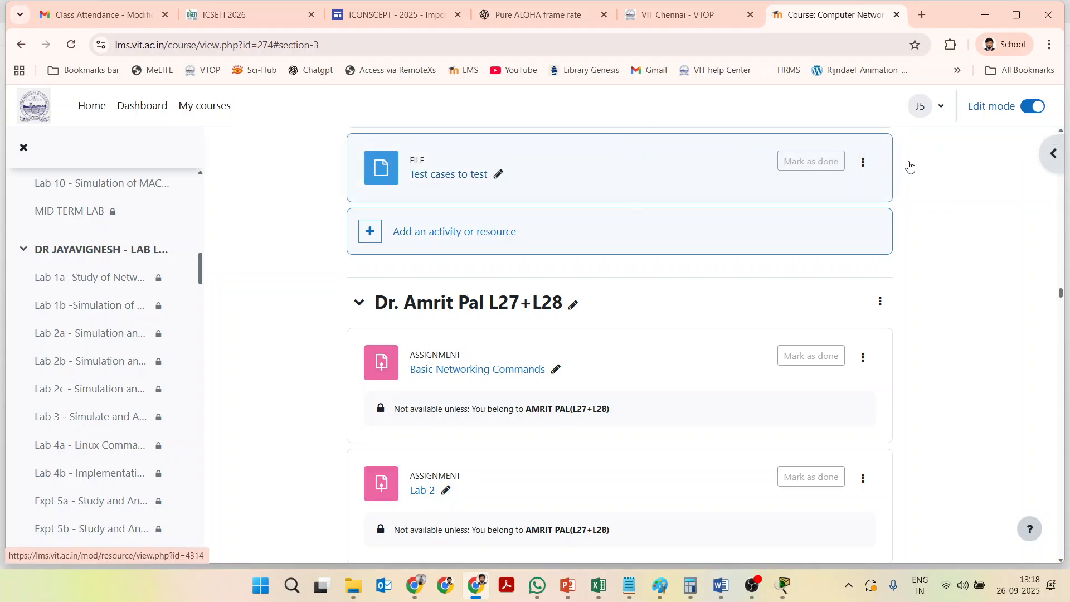
pyautogui.click(1061, 132)
pyautogui.scroll(2, 1061, 134)
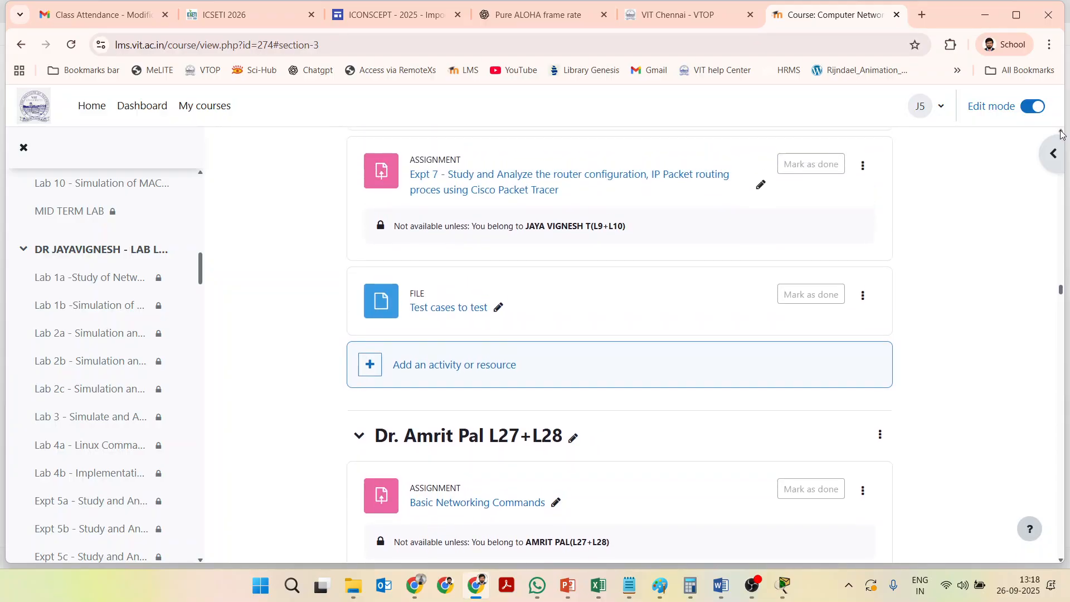
pyautogui.moveTo(507, 363); pyautogui.dragTo(358, 340)
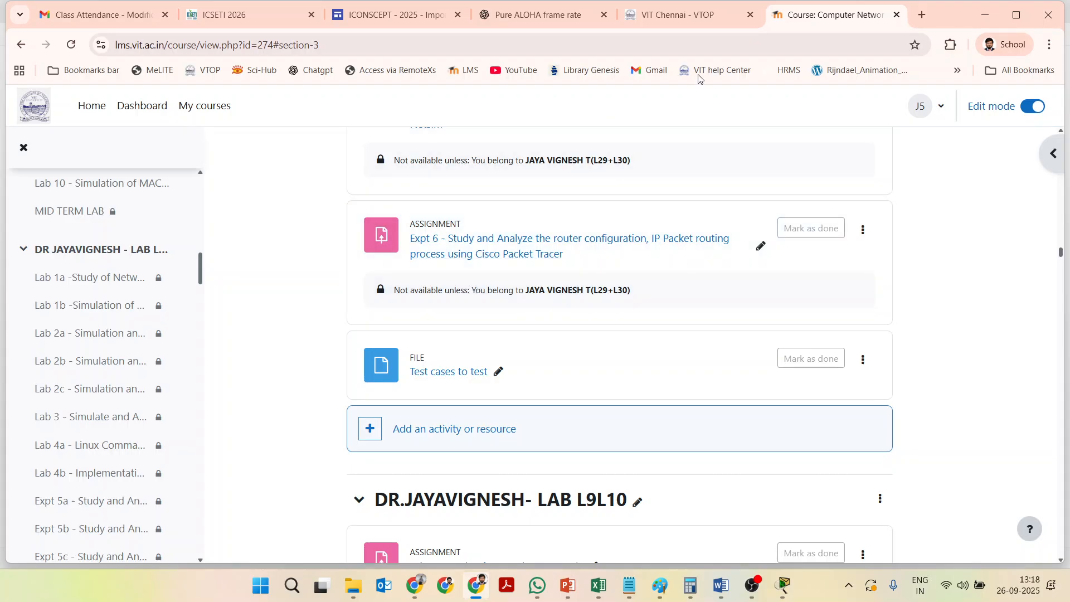
# - Return to the test cases in Notepad and add a "tracert" line above the "Test cases" heading, separated by a blank line
pyautogui.moveTo(632, 593)
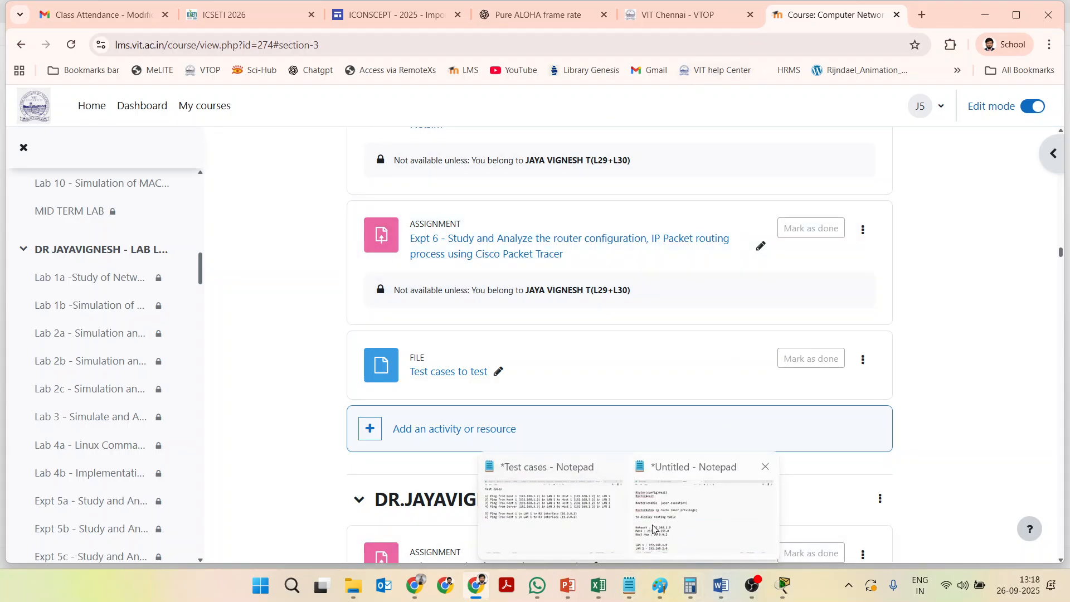
pyautogui.click(601, 507)
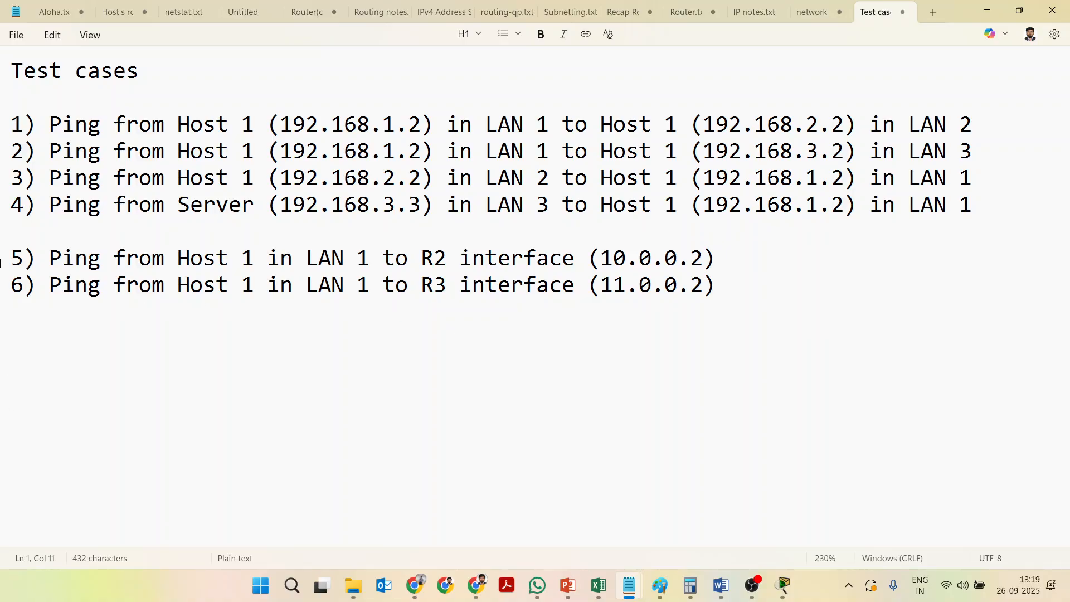
pyautogui.click(19, 74)
pyautogui.press('Home')
pyautogui.press('Return')
pyautogui.press('Return')
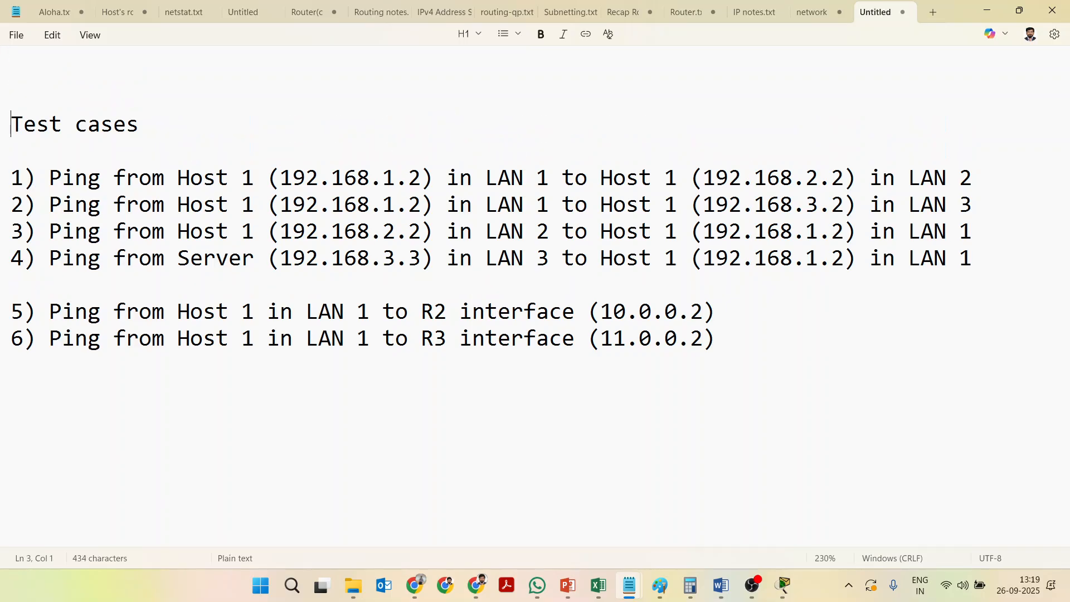
pyautogui.press('Up')
pyautogui.press('Up')
pyautogui.write('tracert')
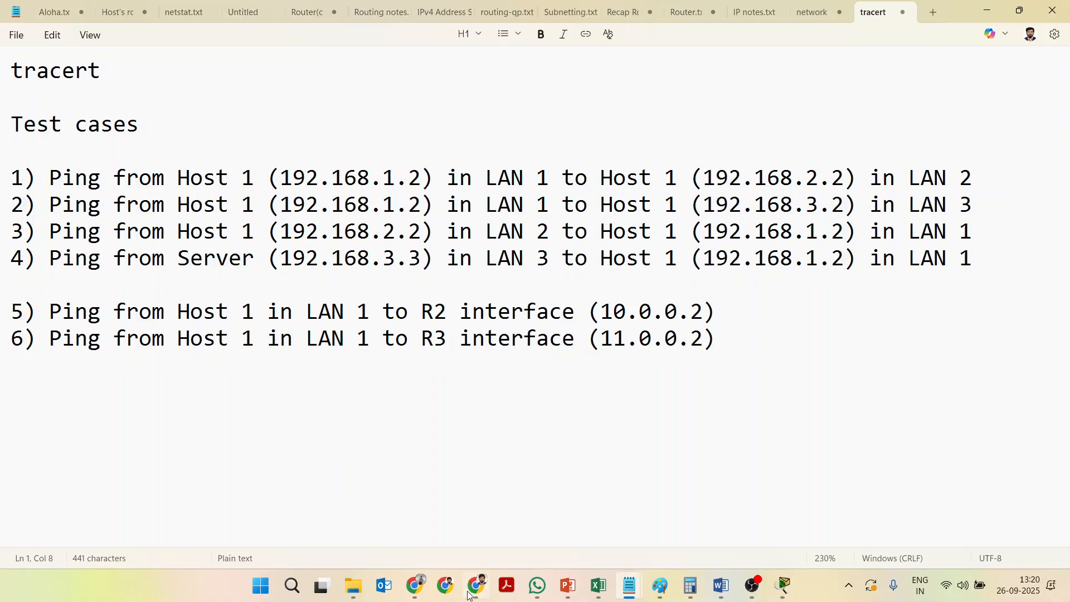
# - Switch to Chrome and show the VIT Chennai VTOP page
pyautogui.moveTo(470, 592)
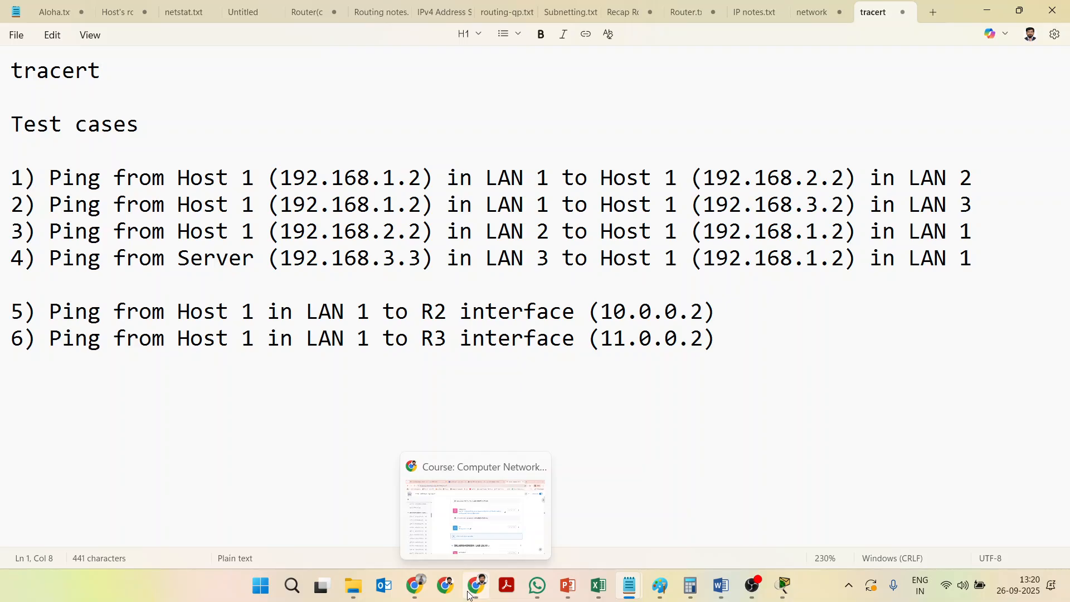
pyautogui.click(470, 594)
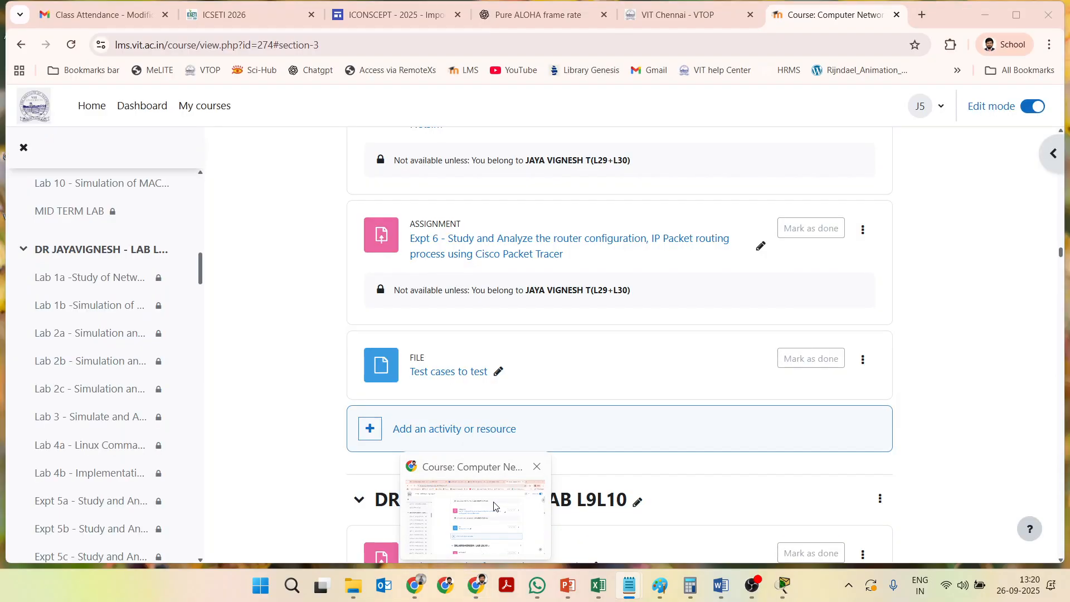
pyautogui.click(702, 18)
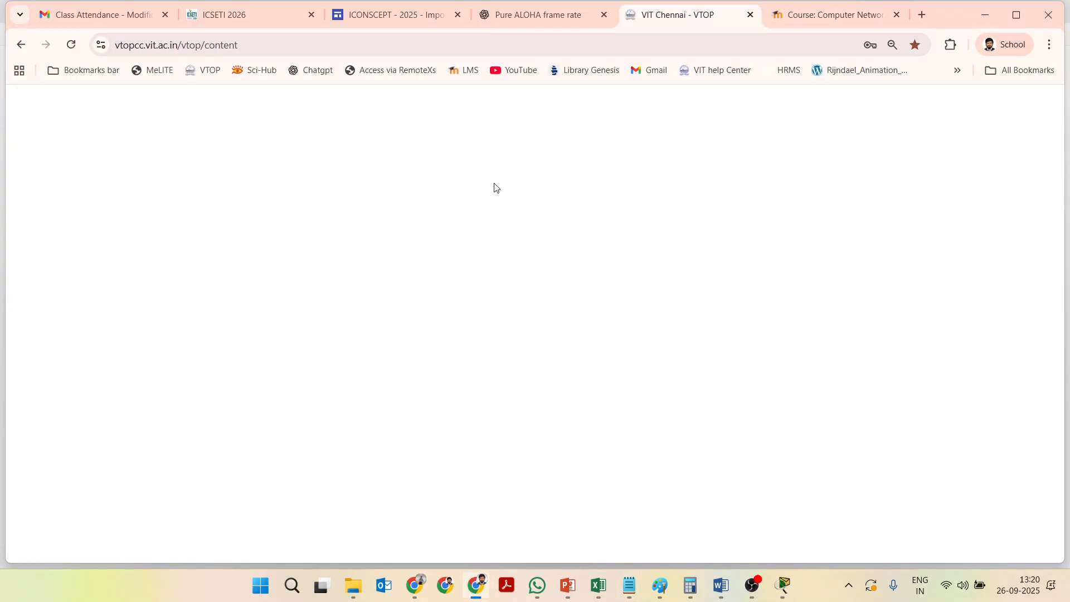